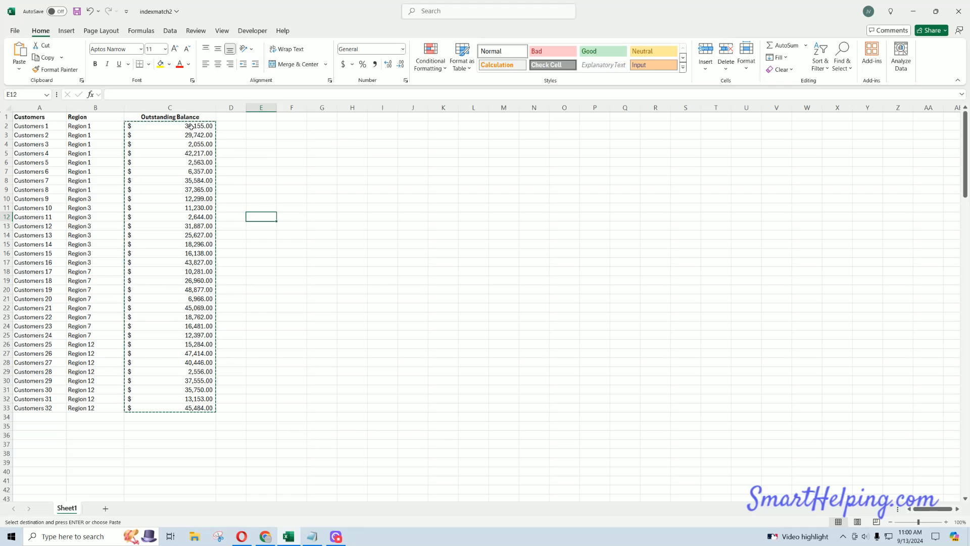
{"action": "left_click", "coordinate": [30, 125]}
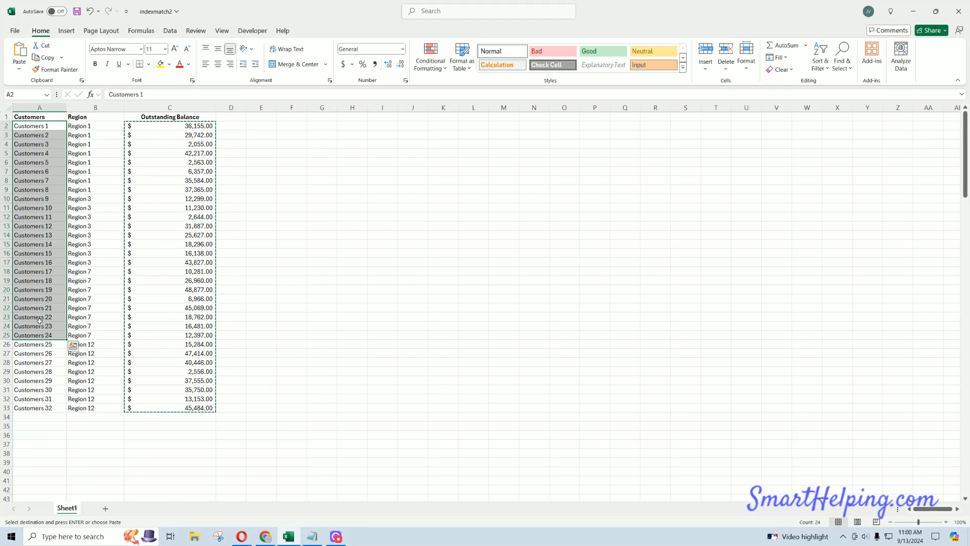
{"action": "left_click", "coordinate": [35, 253]}
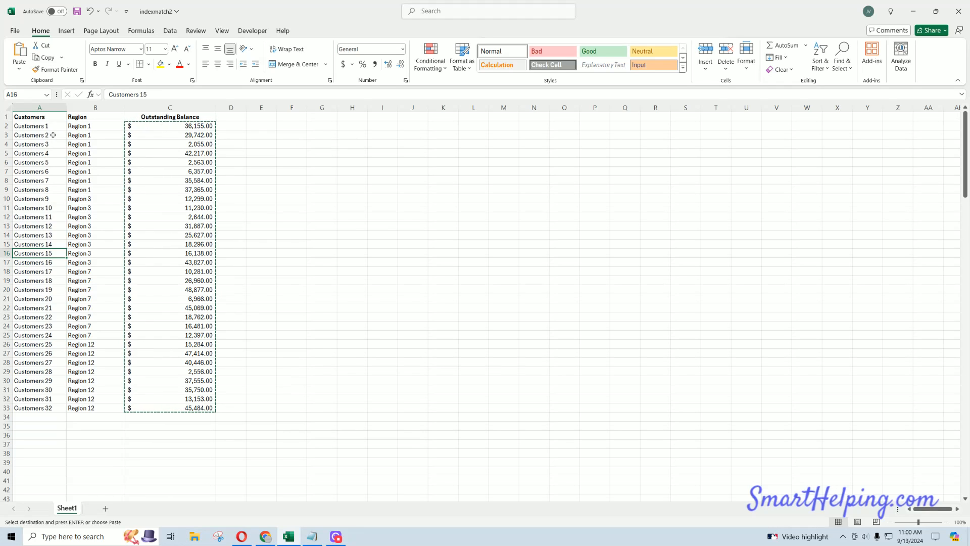
{"action": "left_click", "coordinate": [323, 126]}
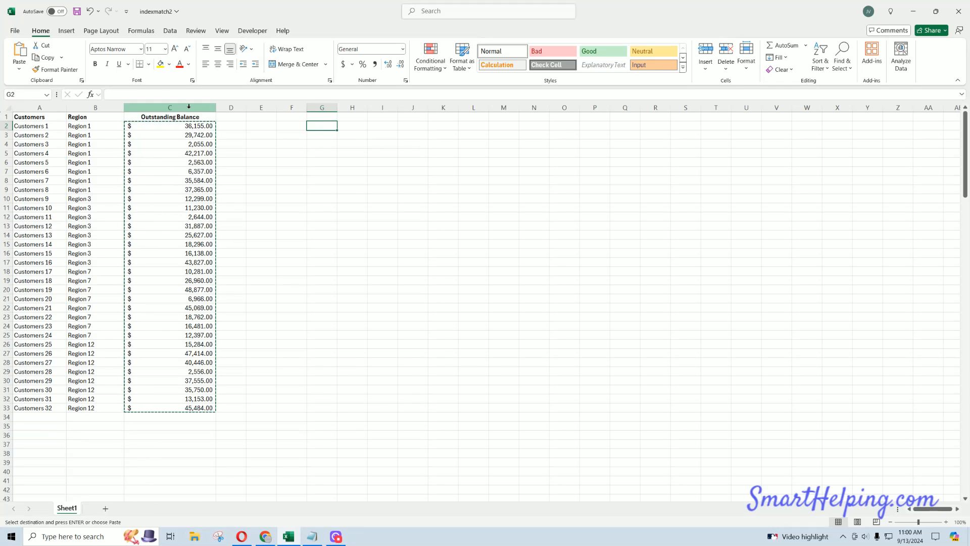
Step: Add filters to columns A to C and sort the table by Outstanding Balance from largest to smallest
{"action": "left_click_drag", "start_coordinate": [190, 108], "coordinate": [35, 107]}
{"action": "left_click", "coordinate": [821, 60]}
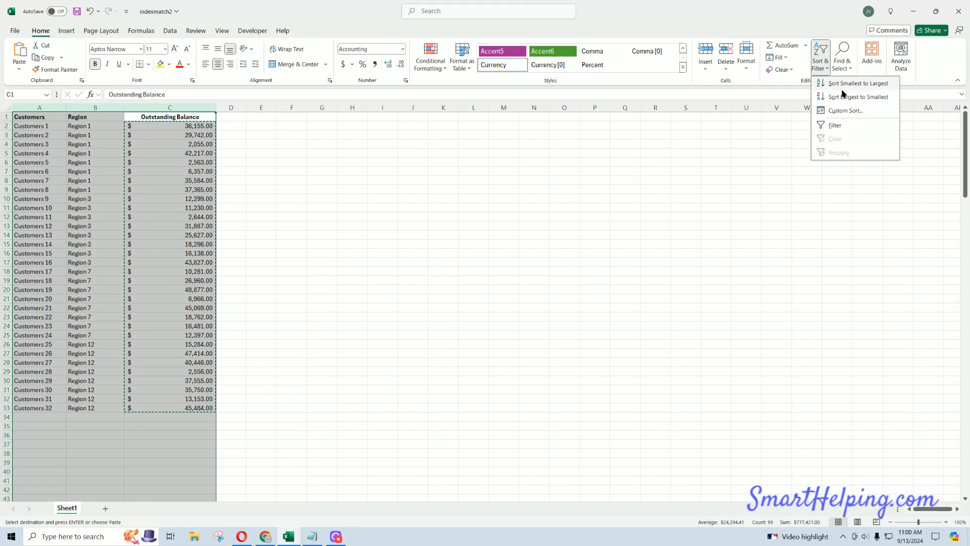
{"action": "left_click", "coordinate": [835, 126]}
{"action": "left_click", "coordinate": [535, 226]}
{"action": "left_click", "coordinate": [212, 117]}
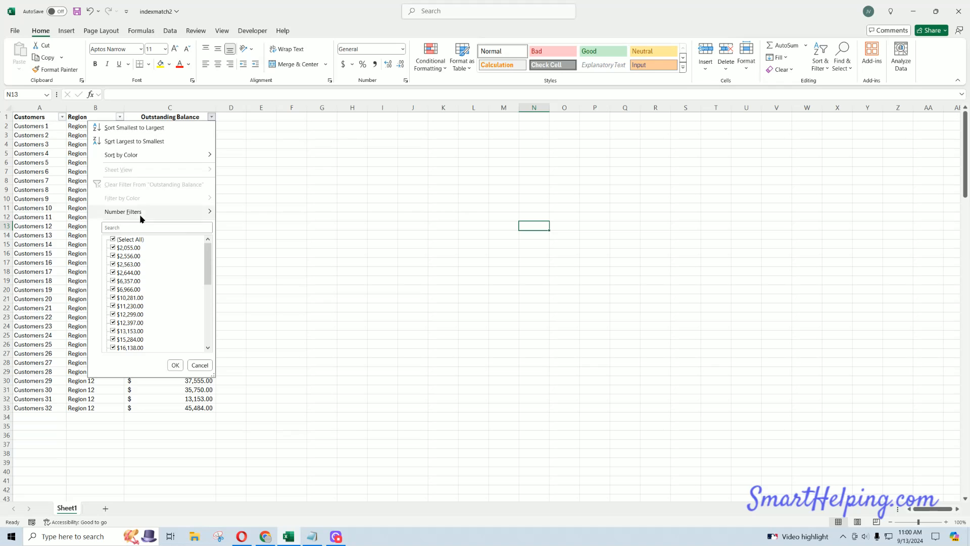
{"action": "left_click", "coordinate": [144, 143]}
Step: Copy the sorted customer names in A2:A33 and paste them starting at J2
{"action": "left_click_drag", "start_coordinate": [34, 128], "coordinate": [33, 408]}
{"action": "right_click", "coordinate": [44, 194]}
{"action": "left_click", "coordinate": [60, 230]}
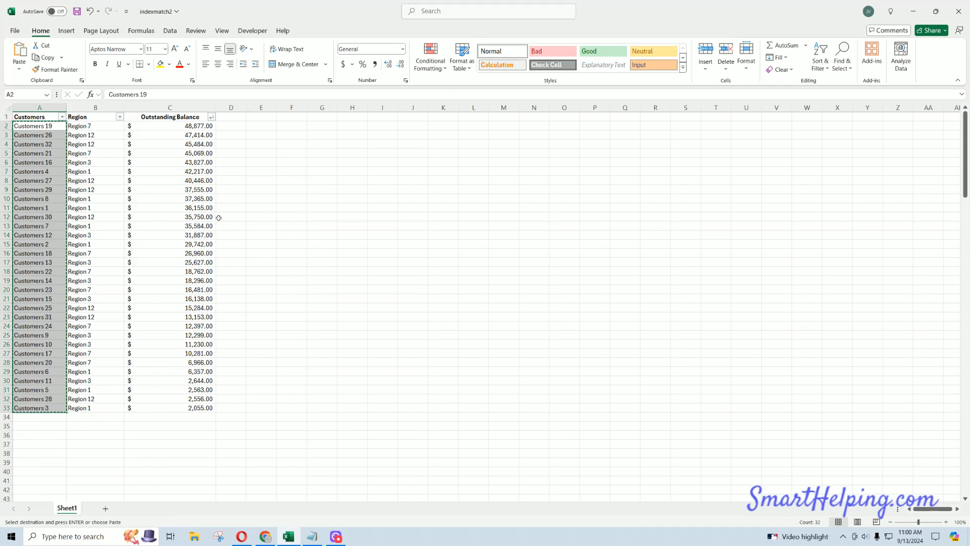
{"action": "right_click", "coordinate": [407, 127]}
{"action": "left_click", "coordinate": [431, 193]}
{"action": "left_click", "coordinate": [322, 171]}
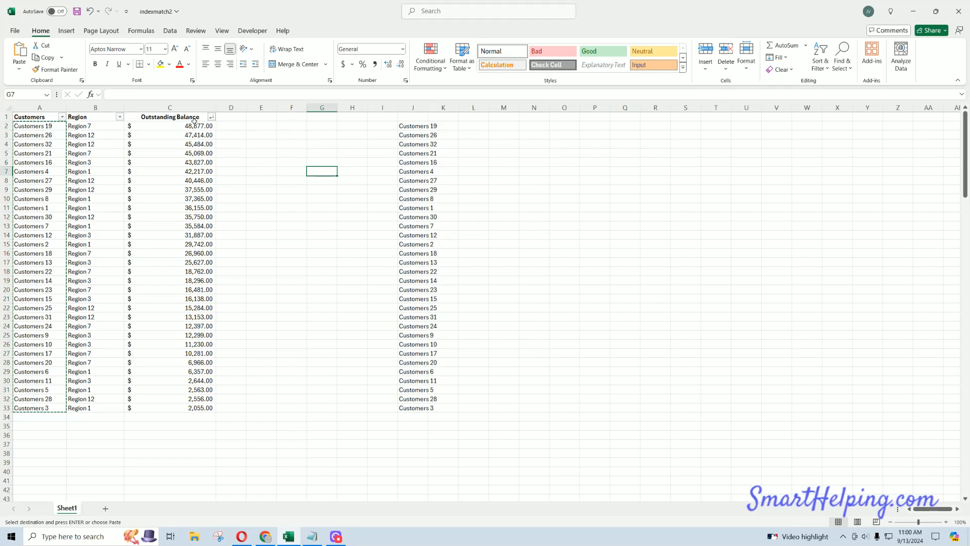
Step: Remove the filters from columns A to C
{"action": "left_click_drag", "start_coordinate": [170, 107], "coordinate": [39, 107]}
{"action": "left_click", "coordinate": [821, 66]}
{"action": "left_click", "coordinate": [834, 126]}
{"action": "left_click", "coordinate": [686, 216]}
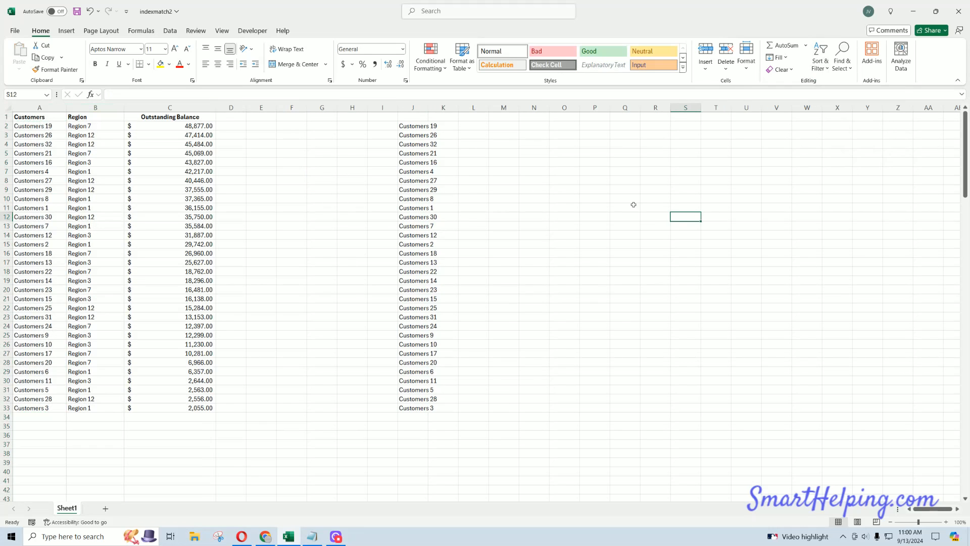
{"action": "left_click", "coordinate": [180, 126]}
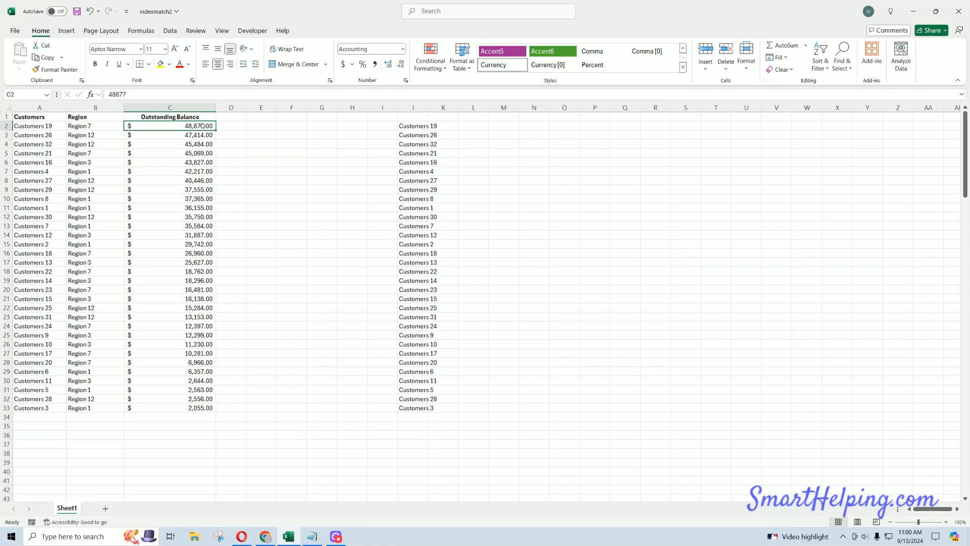
Step: Reapply filters to columns A to C and sort the table by Customers from A to Z
{"action": "left_click_drag", "start_coordinate": [193, 108], "coordinate": [39, 108]}
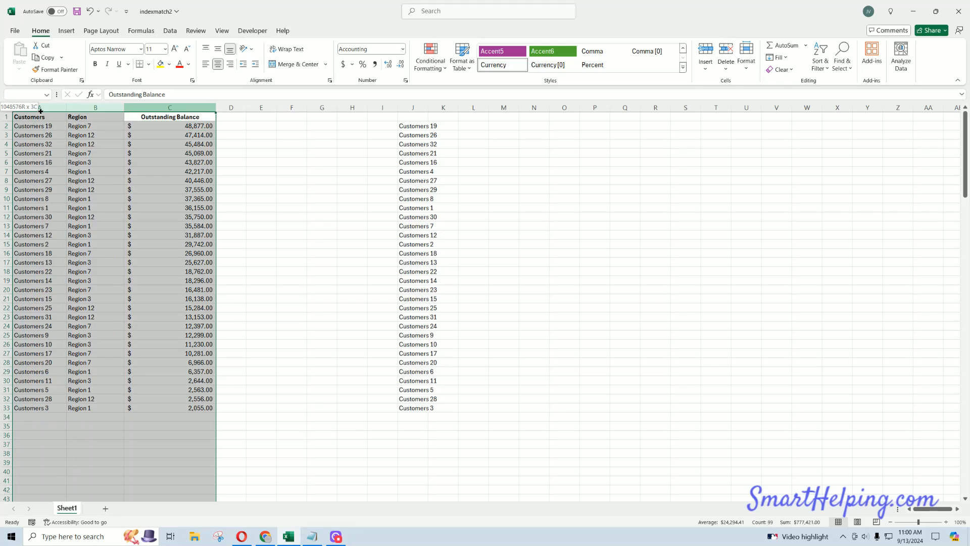
{"action": "left_click", "coordinate": [841, 67]}
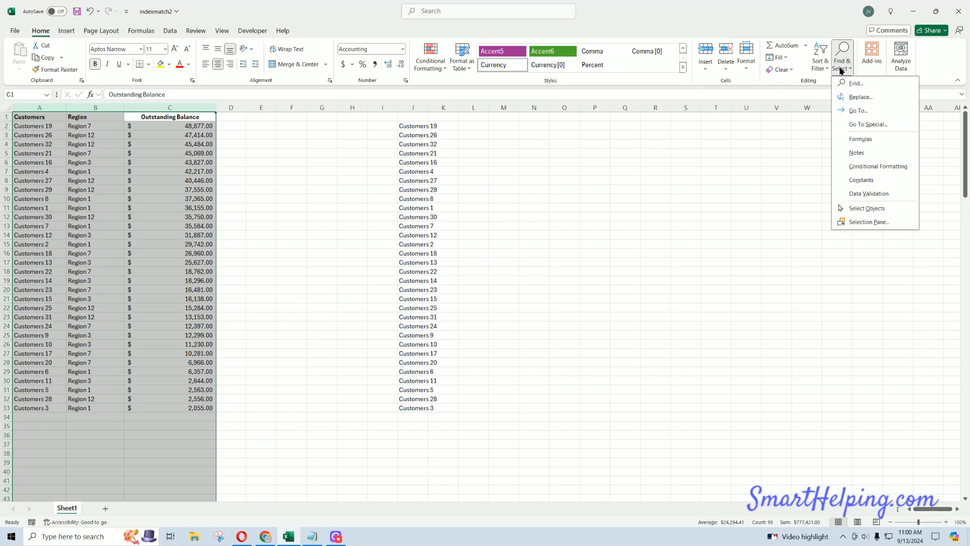
{"action": "left_click", "coordinate": [389, 162]}
{"action": "left_click_drag", "start_coordinate": [39, 108], "coordinate": [193, 108]}
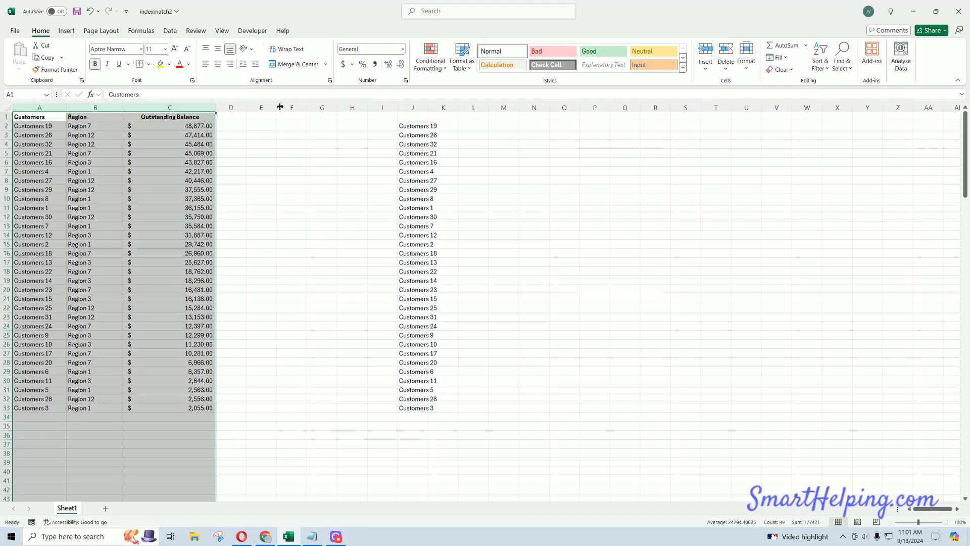
{"action": "left_click", "coordinate": [820, 64]}
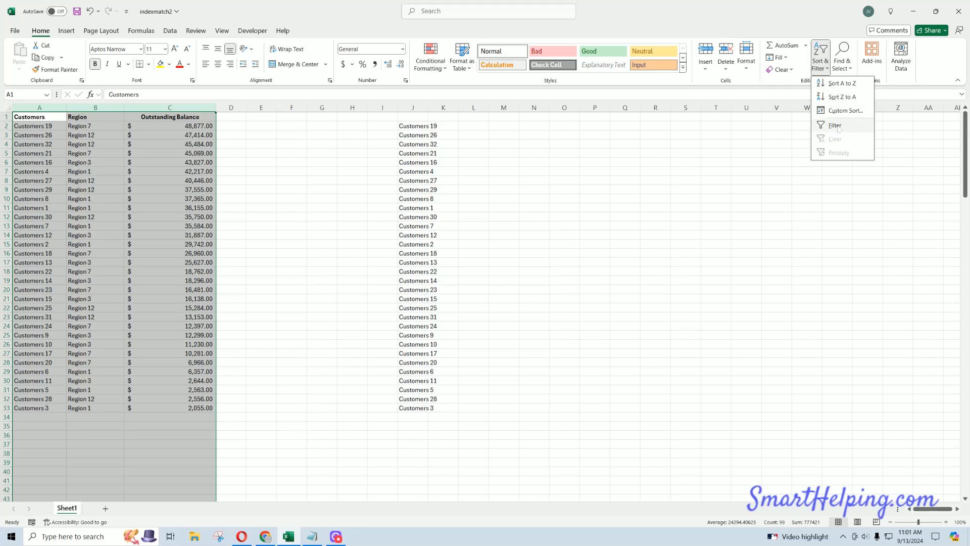
{"action": "left_click", "coordinate": [837, 127]}
{"action": "left_click", "coordinate": [167, 171]}
{"action": "left_click", "coordinate": [61, 117]}
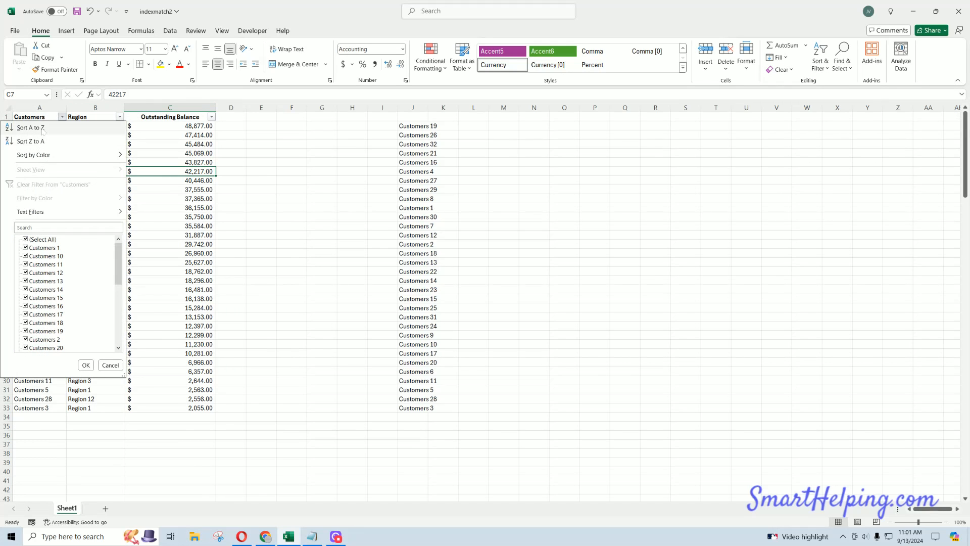
{"action": "left_click", "coordinate": [43, 130]}
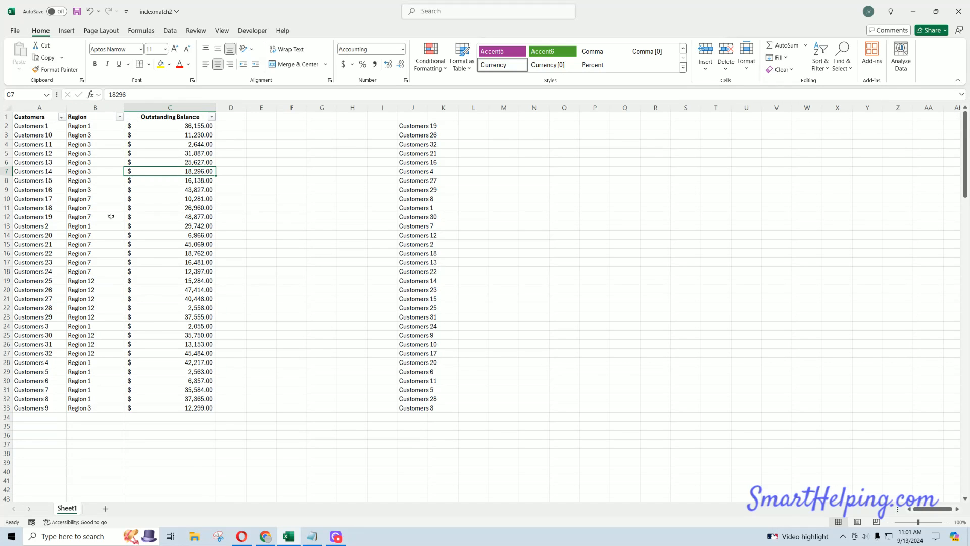
{"action": "left_click", "coordinate": [286, 321]}
Step: Copy the customer list in J2:J33 over the names starting at A2 and clear the list from column J
{"action": "left_click", "coordinate": [426, 124]}
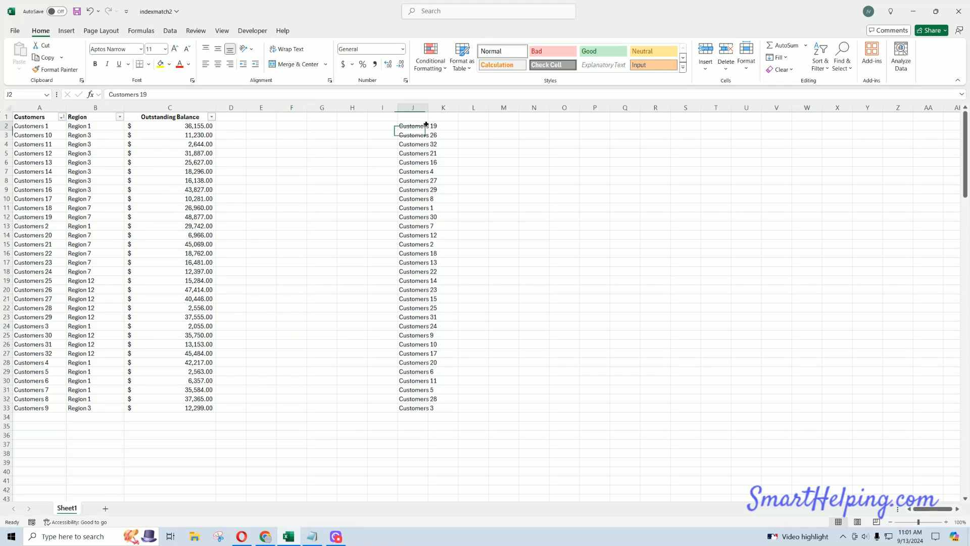
{"action": "left_click_drag", "start_coordinate": [426, 124], "coordinate": [404, 408]}
{"action": "left_click", "coordinate": [414, 125]}
{"action": "right_click", "coordinate": [417, 221]}
{"action": "left_click", "coordinate": [441, 231]}
{"action": "left_click", "coordinate": [30, 126]}
{"action": "right_click", "coordinate": [30, 126]}
{"action": "left_click", "coordinate": [69, 193]}
{"action": "left_click", "coordinate": [48, 177]}
{"action": "left_click_drag", "start_coordinate": [413, 116], "coordinate": [424, 425]}
{"action": "left_click", "coordinate": [534, 317]}
Step: Review the customer, region and outstanding balance entries in the shuffled table
{"action": "left_click_drag", "start_coordinate": [98, 126], "coordinate": [98, 271]}
{"action": "left_click", "coordinate": [38, 238]}
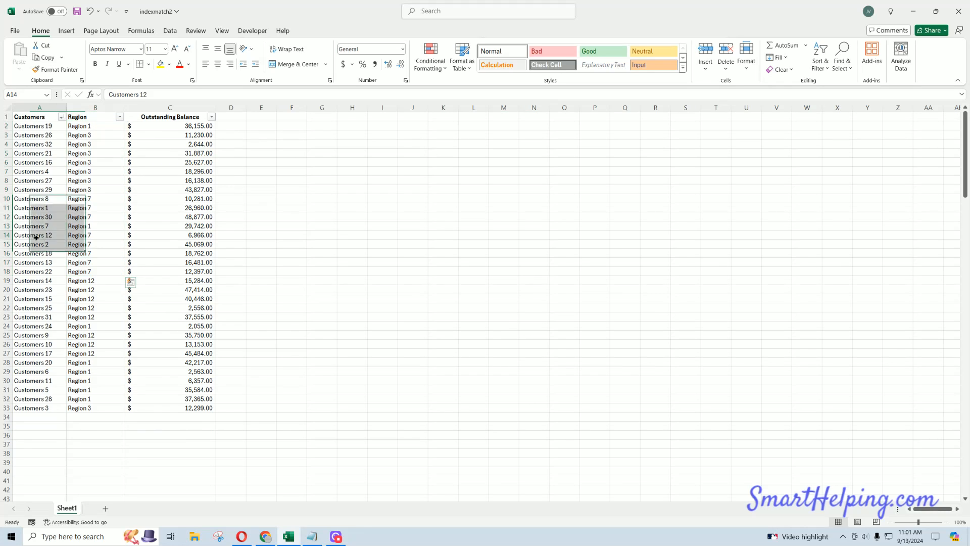
{"action": "left_click_drag", "start_coordinate": [185, 127], "coordinate": [178, 326]}
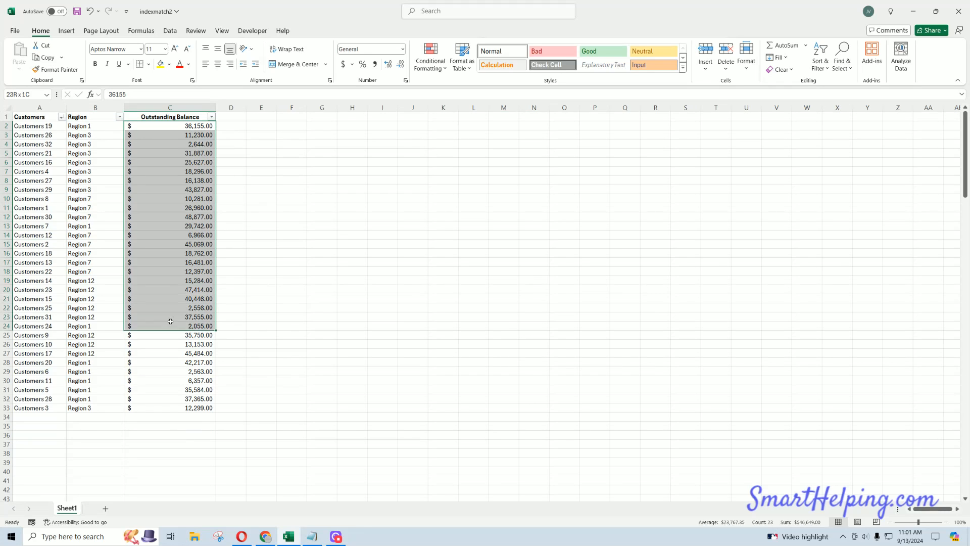
{"action": "left_click", "coordinate": [178, 127]}
{"action": "left_click", "coordinate": [174, 181]}
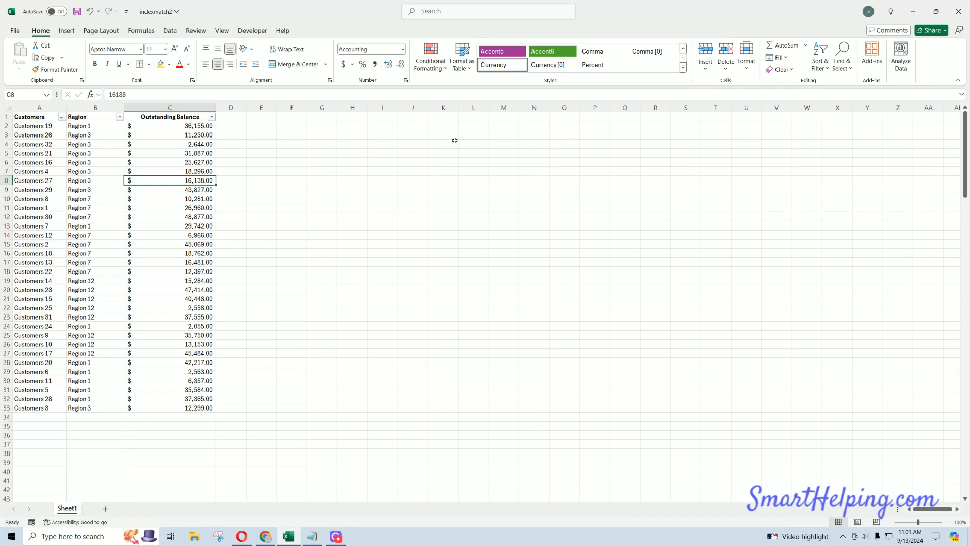
{"action": "left_click_drag", "start_coordinate": [444, 135], "coordinate": [450, 192]}
{"action": "left_click", "coordinate": [106, 127]}
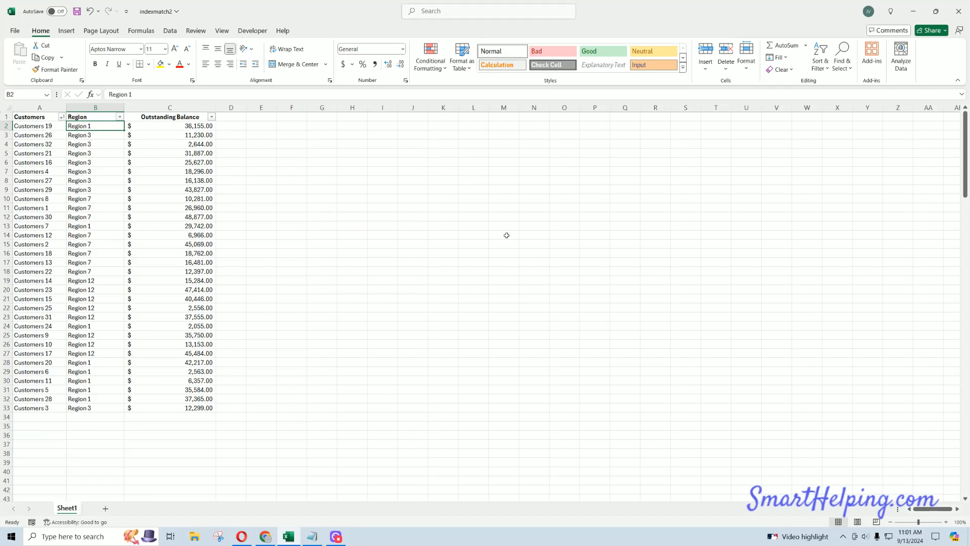
{"action": "left_click", "coordinate": [415, 172]}
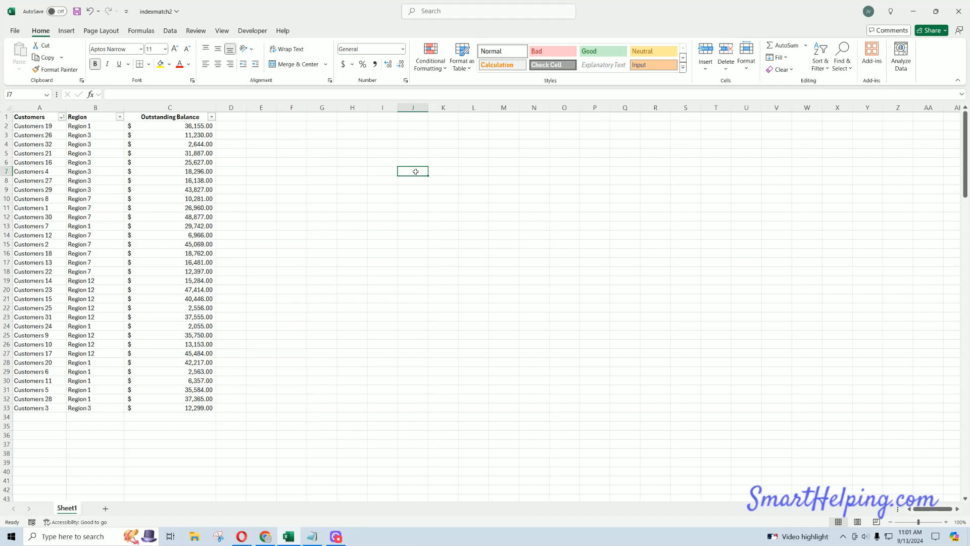
{"action": "left_click", "coordinate": [418, 182]}
{"action": "left_click", "coordinate": [417, 190]}
{"action": "left_click_drag", "start_coordinate": [43, 126], "coordinate": [50, 265]}
{"action": "left_click_drag", "start_coordinate": [183, 126], "coordinate": [174, 222]}
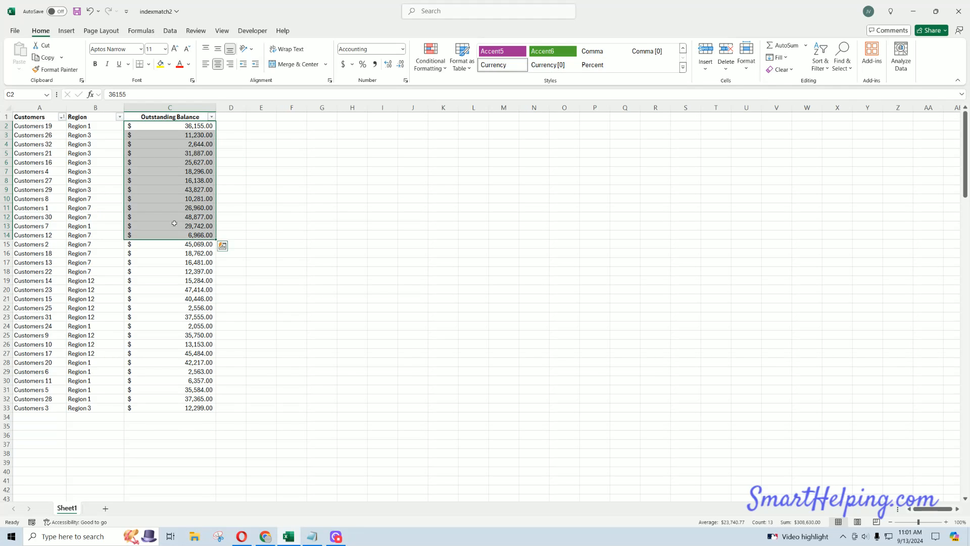
{"action": "left_click", "coordinate": [182, 127]}
Step: Turn off filtering on the Customers, Region and Outstanding Balance columns
{"action": "left_click", "coordinate": [192, 107]}
{"action": "left_click_drag", "start_coordinate": [46, 116], "coordinate": [45, 116]}
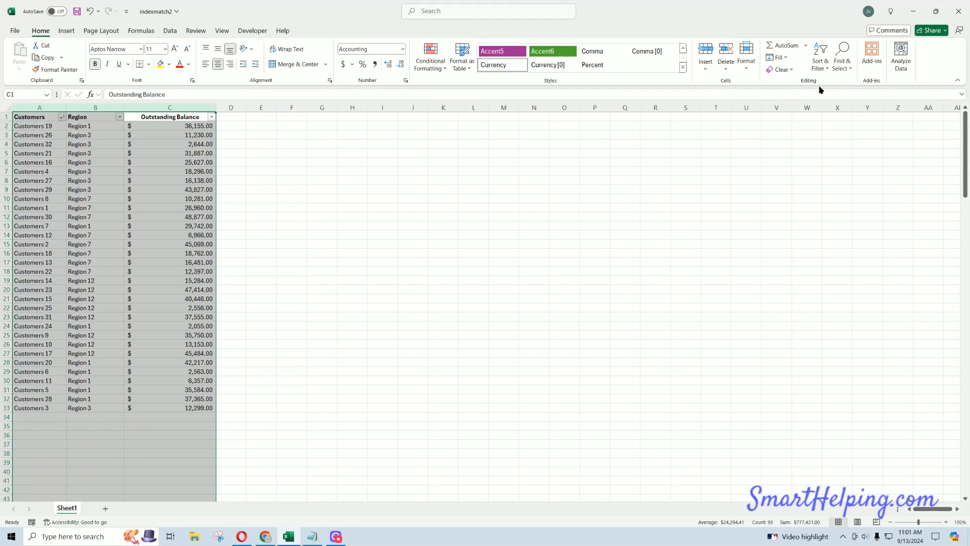
{"action": "left_click", "coordinate": [820, 66]}
{"action": "left_click", "coordinate": [836, 125]}
{"action": "left_click", "coordinate": [625, 235]}
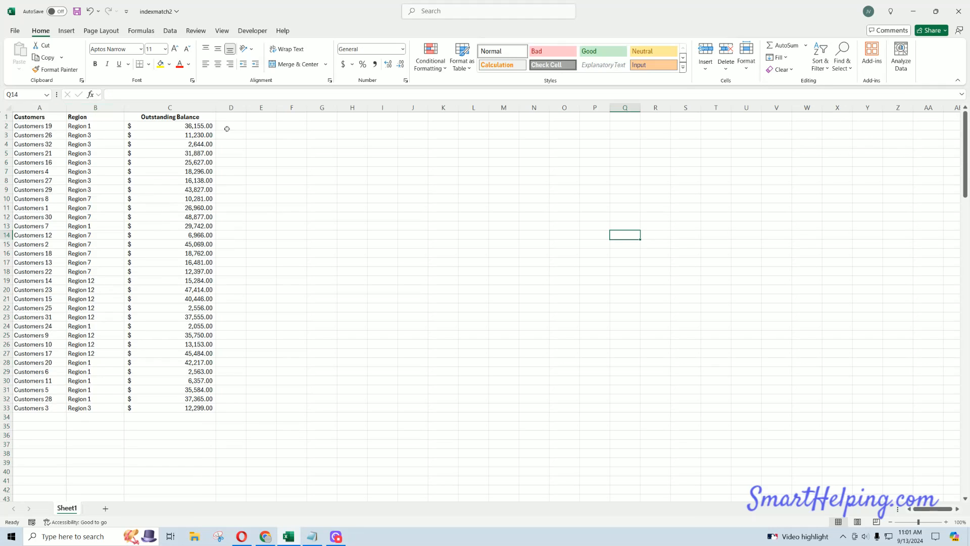
Step: Widen column D, enter the heading Rank in D1 and centre the column's contents
{"action": "left_click_drag", "start_coordinate": [247, 107], "coordinate": [269, 107]}
{"action": "left_click", "coordinate": [263, 118]}
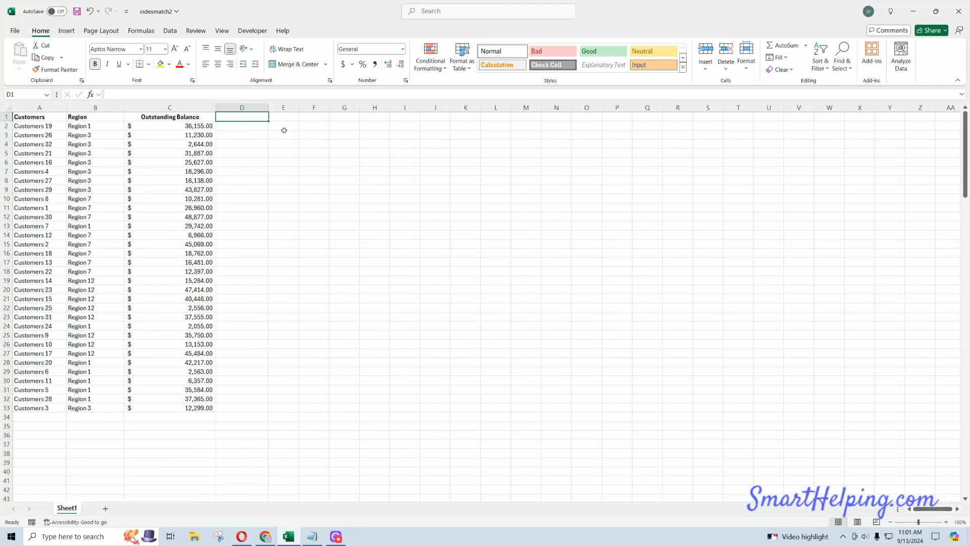
{"action": "type", "text": "Rank"}
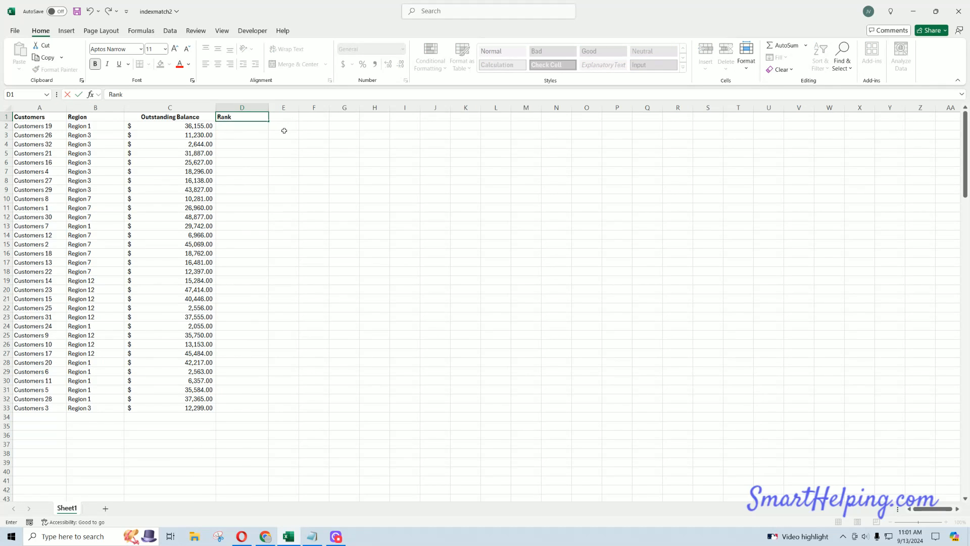
{"action": "key", "text": "Return"}
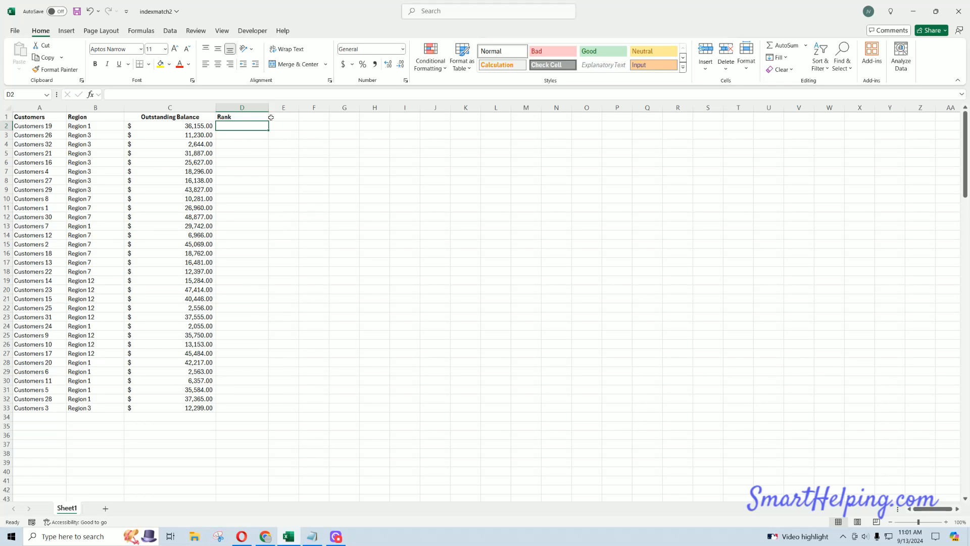
{"action": "left_click", "coordinate": [243, 107]}
{"action": "left_click", "coordinate": [218, 63]}
{"action": "left_click", "coordinate": [344, 162]}
Step: Enter the rank formula =COUNTIFS(A:A,A2,C:C,">"&C2)+1 in D2
{"action": "left_click", "coordinate": [250, 124]}
{"action": "type", "text": "=countifs("}
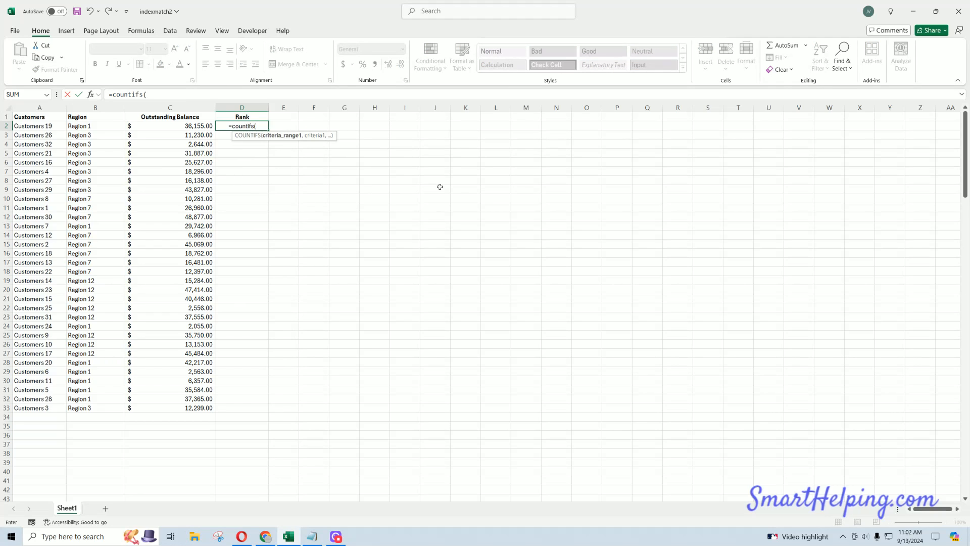
{"action": "left_click", "coordinate": [45, 105]}
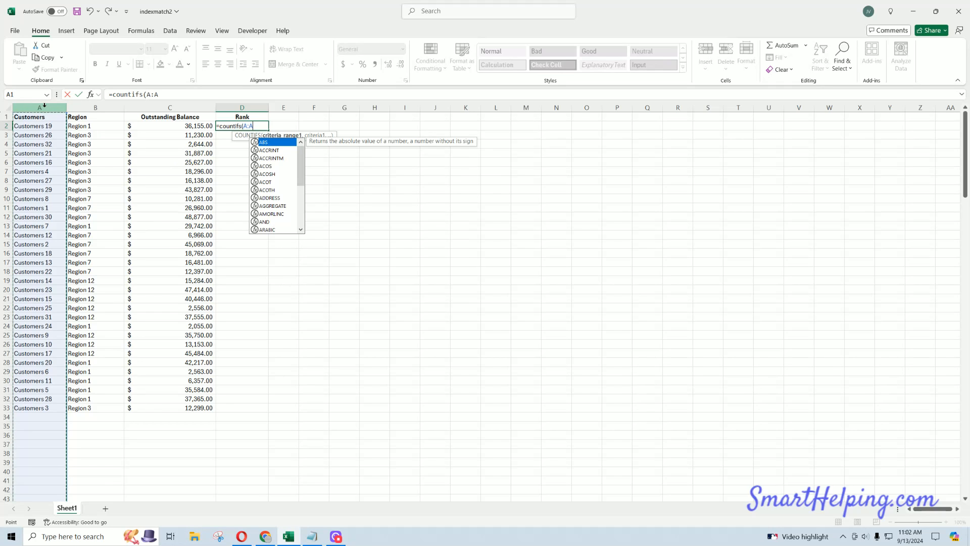
{"action": "type", "text": ","}
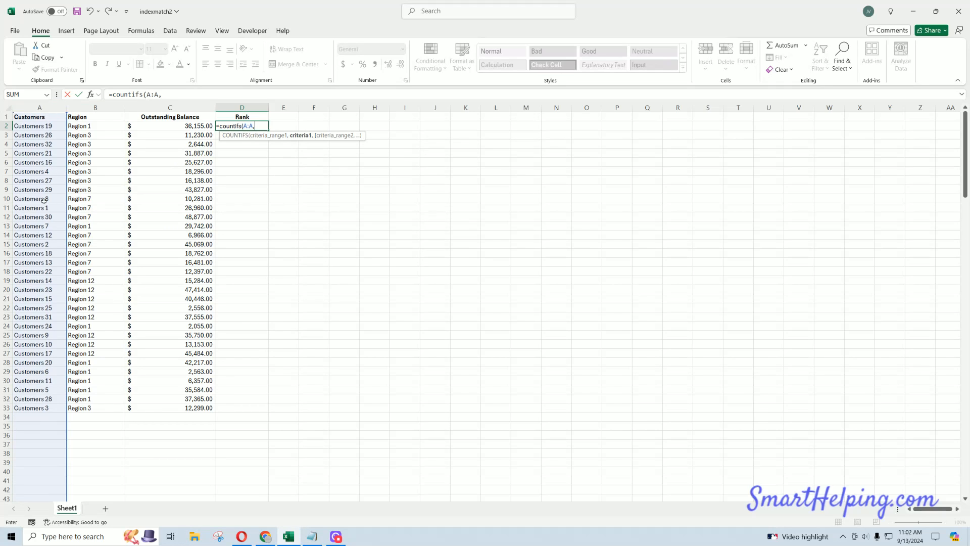
{"action": "left_click", "coordinate": [40, 125]}
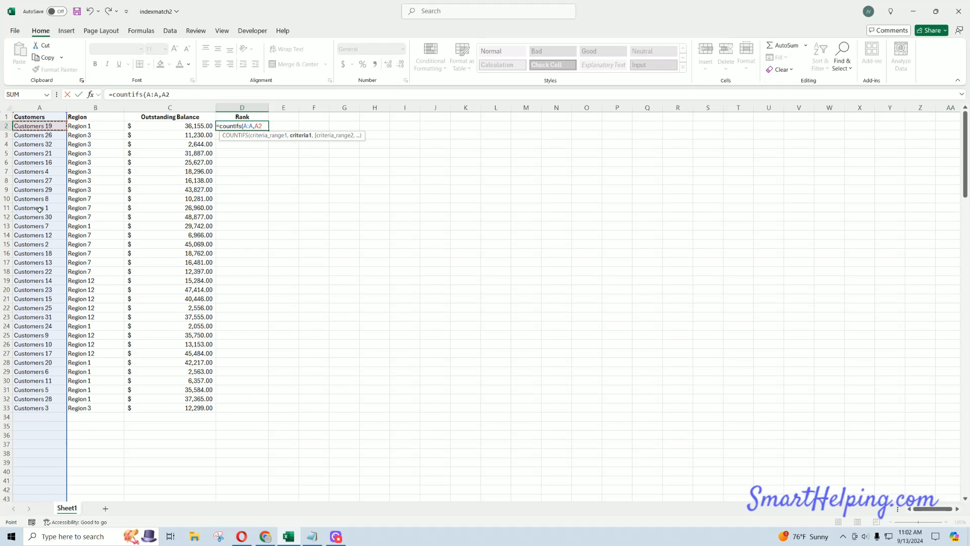
{"action": "type", "text": ","}
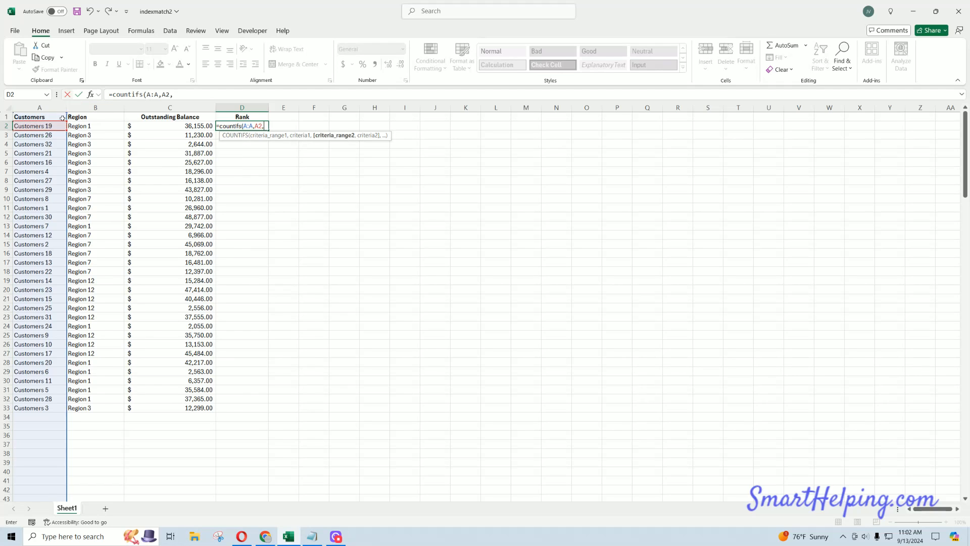
{"action": "left_click", "coordinate": [187, 108]}
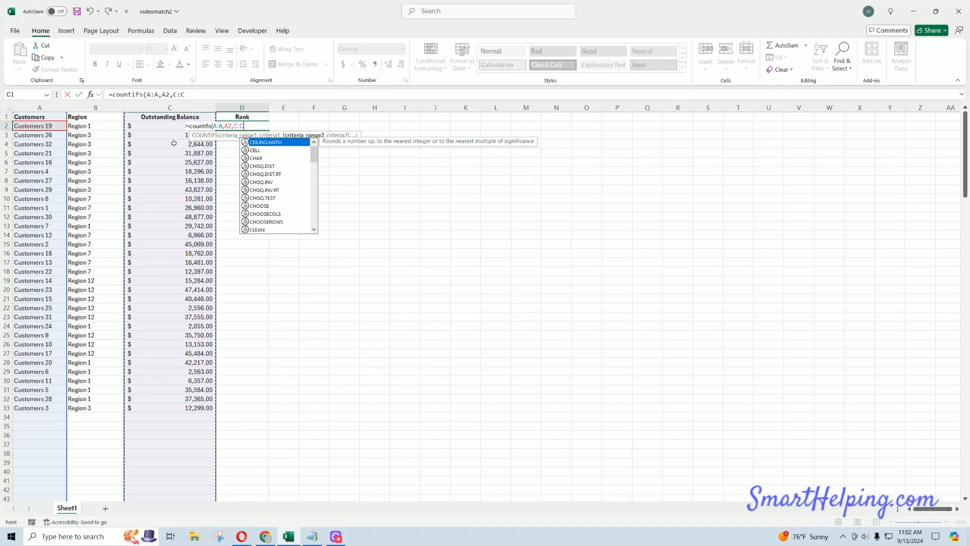
{"action": "type", "text": ",\">"}
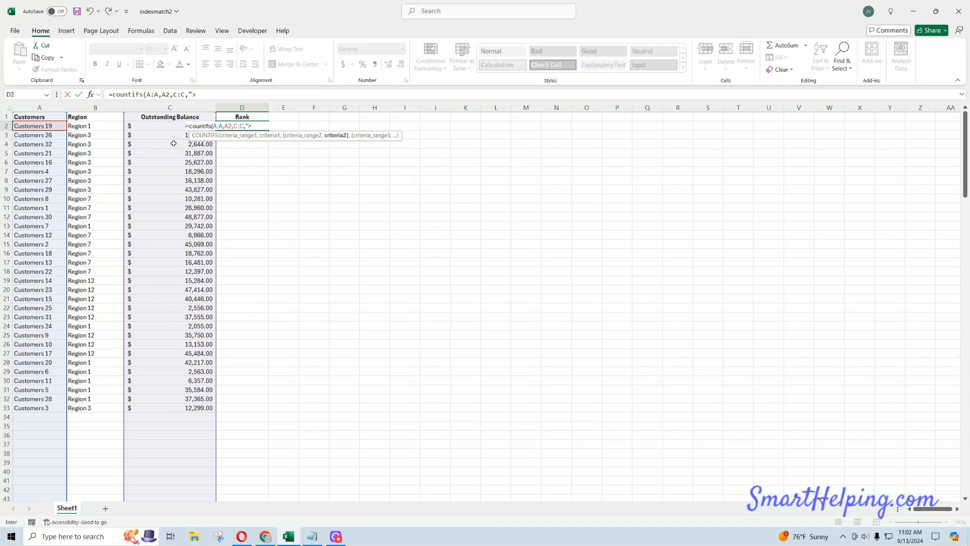
{"action": "type", "text": "\"&"}
{"action": "left_click", "coordinate": [177, 126]}
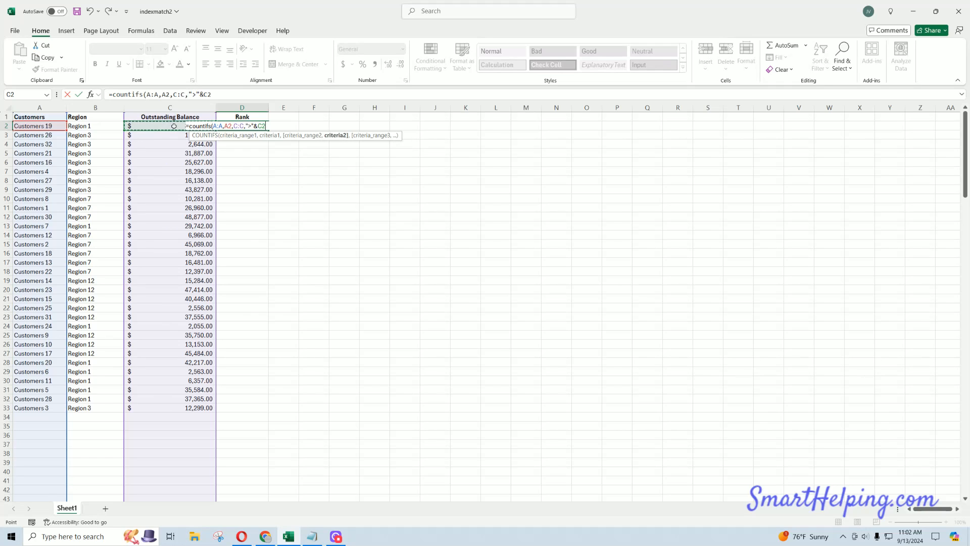
{"action": "left_click", "coordinate": [226, 97]}
{"action": "type", "text": ")+1"}
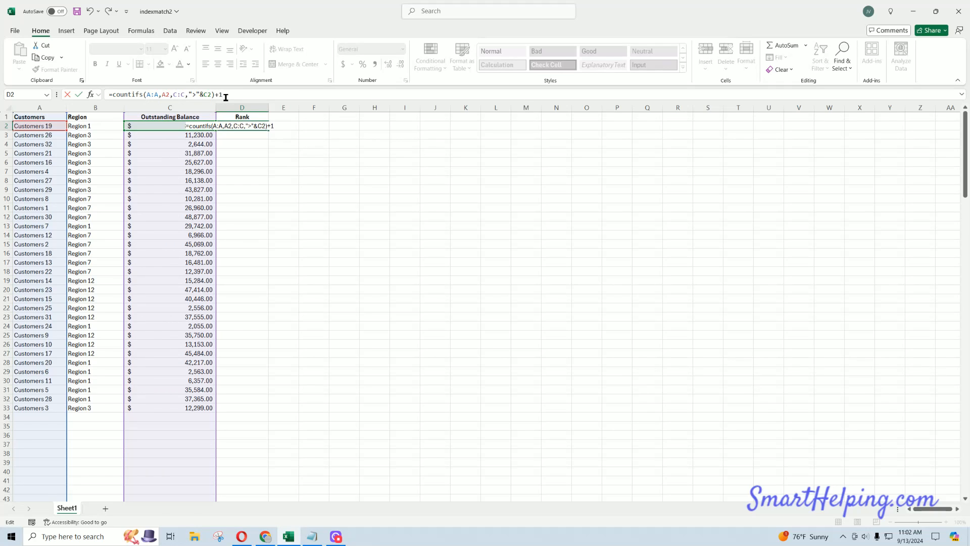
{"action": "key", "text": "Return"}
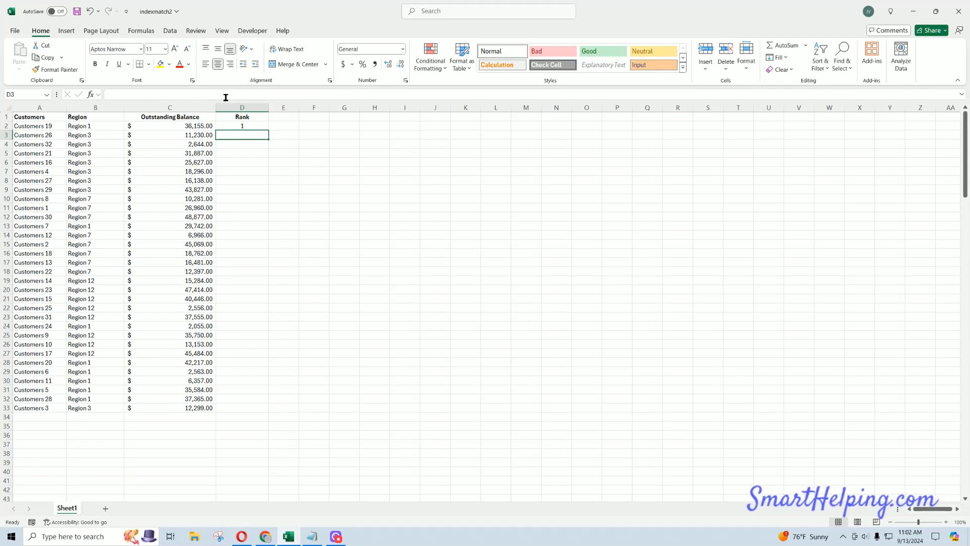
Step: Fill the customer-based rank formula from D2 down through D32
{"action": "left_click", "coordinate": [245, 126]}
{"action": "left_click_drag", "start_coordinate": [268, 130], "coordinate": [259, 409]}
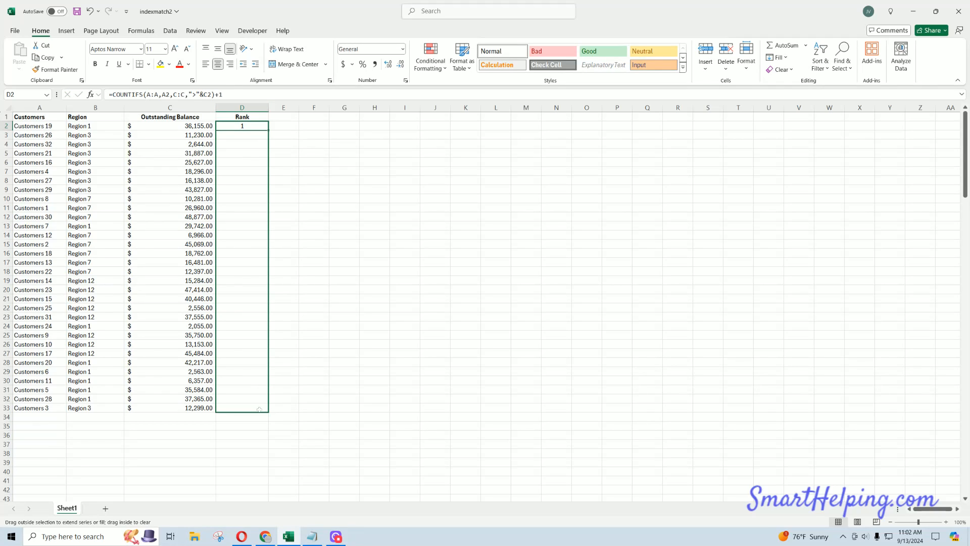
{"action": "left_click_drag", "start_coordinate": [259, 410], "coordinate": [259, 406]}
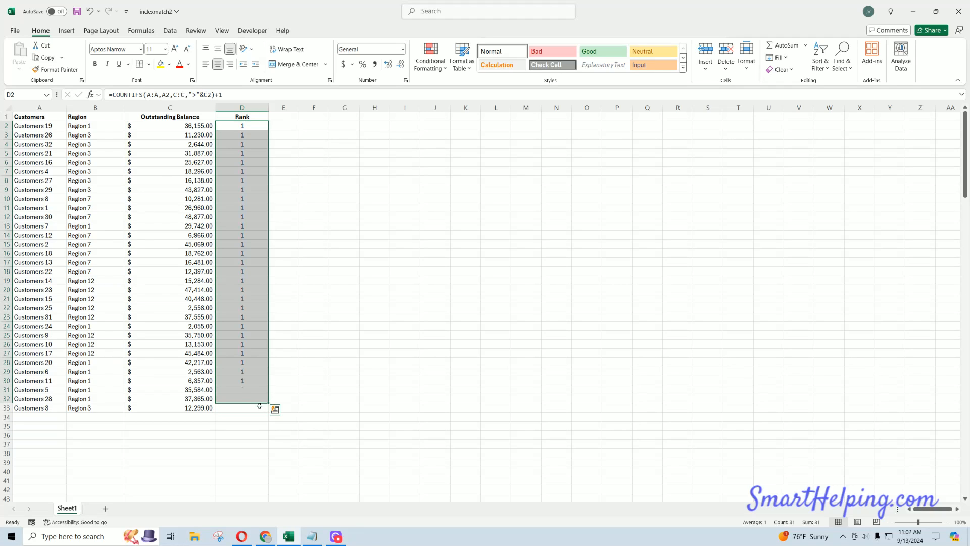
Step: Examine the copied COUNTIFS formulas in the Rank column and the customer and region cells they could refer to
{"action": "double_click", "coordinate": [249, 162]}
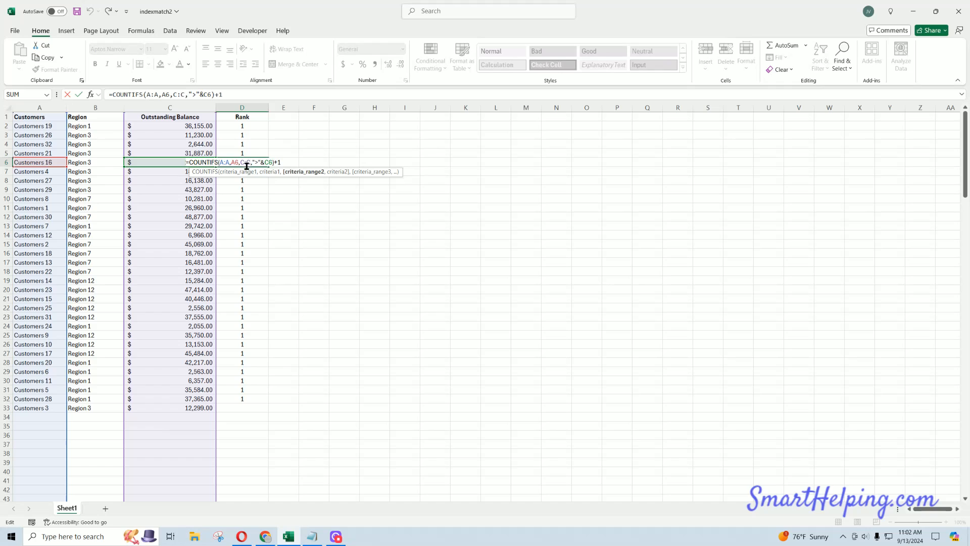
{"action": "key", "text": "Return"}
{"action": "double_click", "coordinate": [254, 172]}
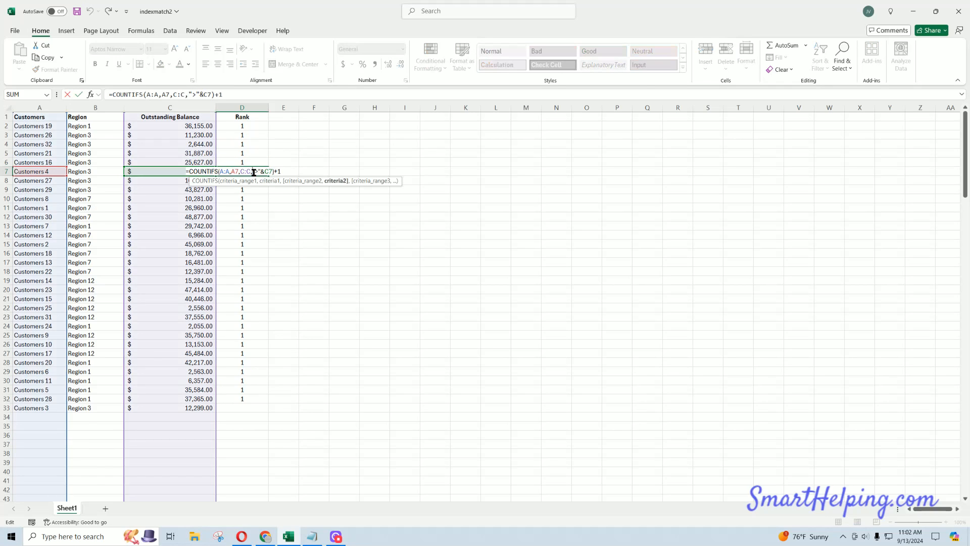
{"action": "key", "text": "Return"}
{"action": "left_click", "coordinate": [252, 125]}
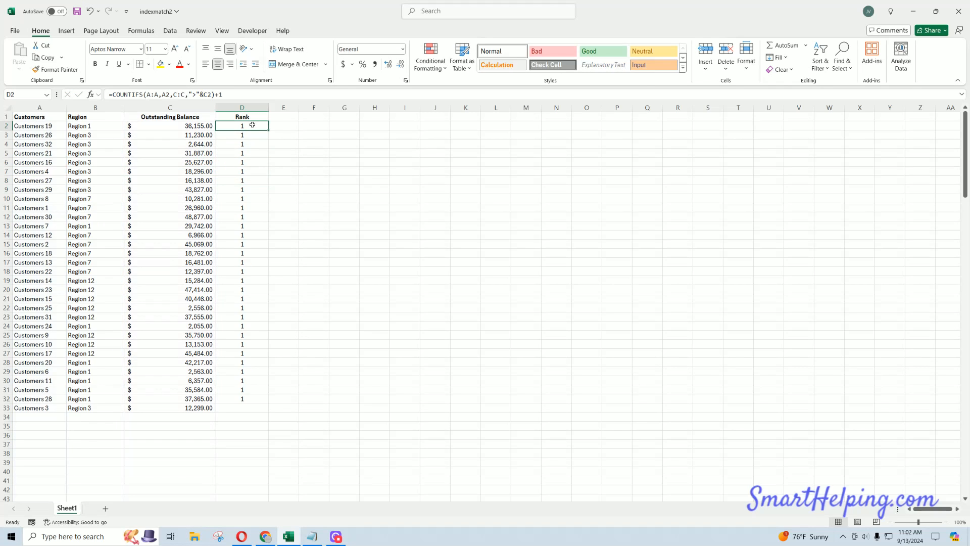
{"action": "left_click", "coordinate": [94, 126]}
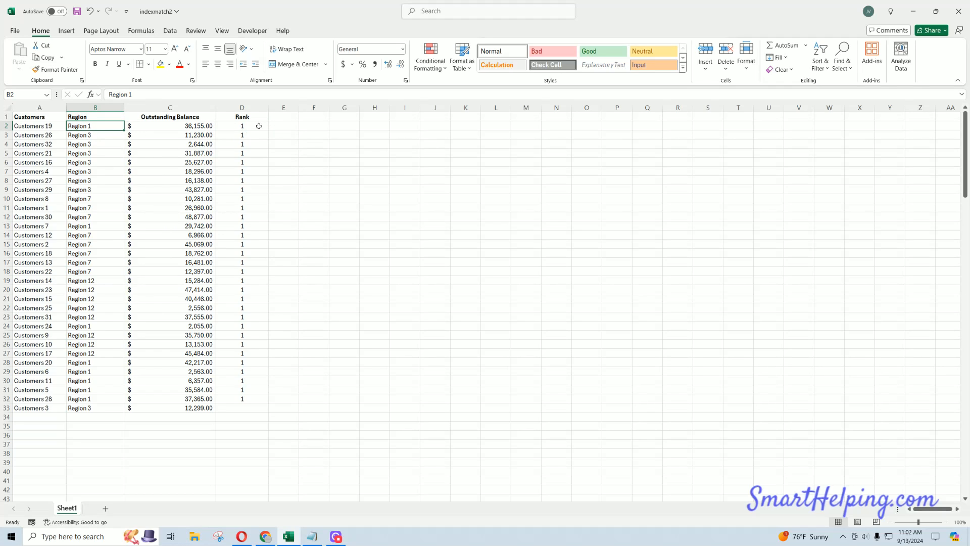
{"action": "double_click", "coordinate": [259, 126]}
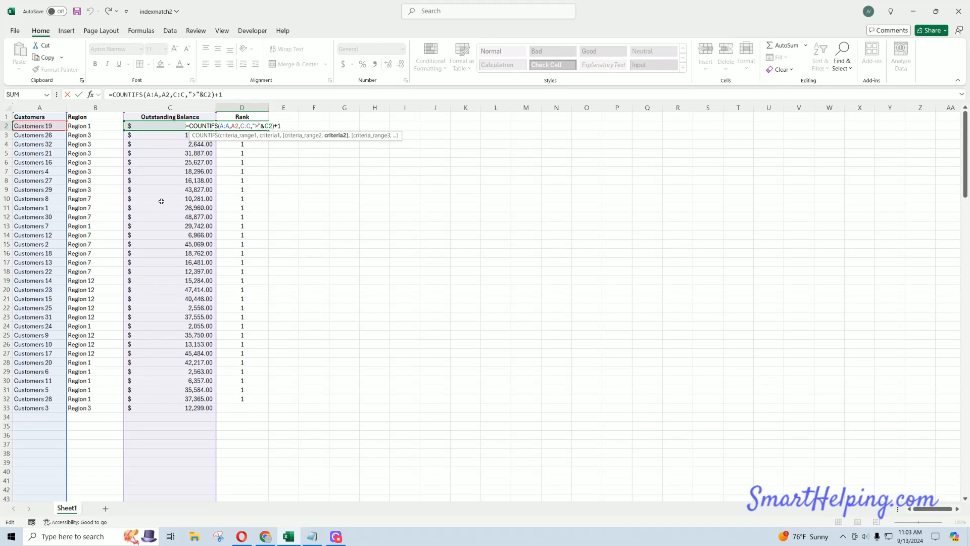
{"action": "key", "text": "Return"}
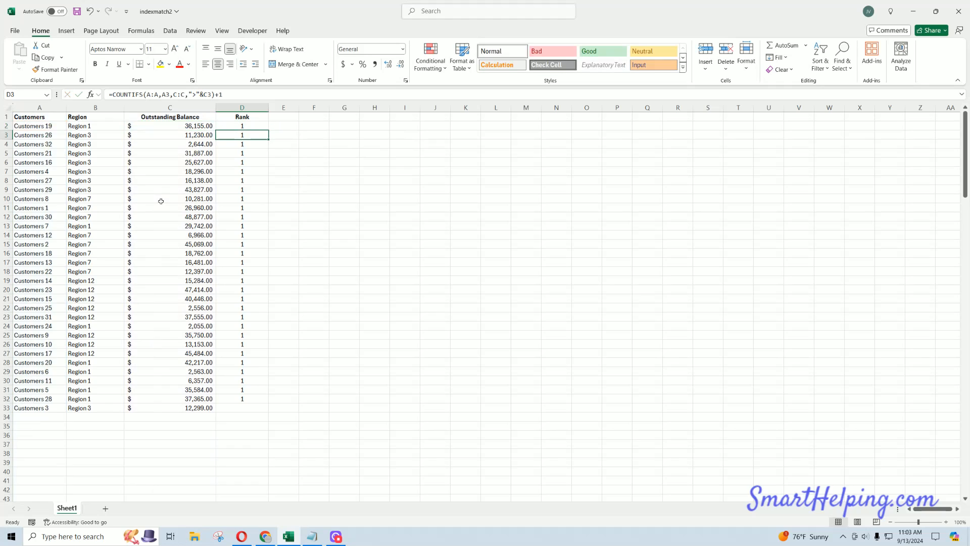
{"action": "left_click", "coordinate": [51, 127]}
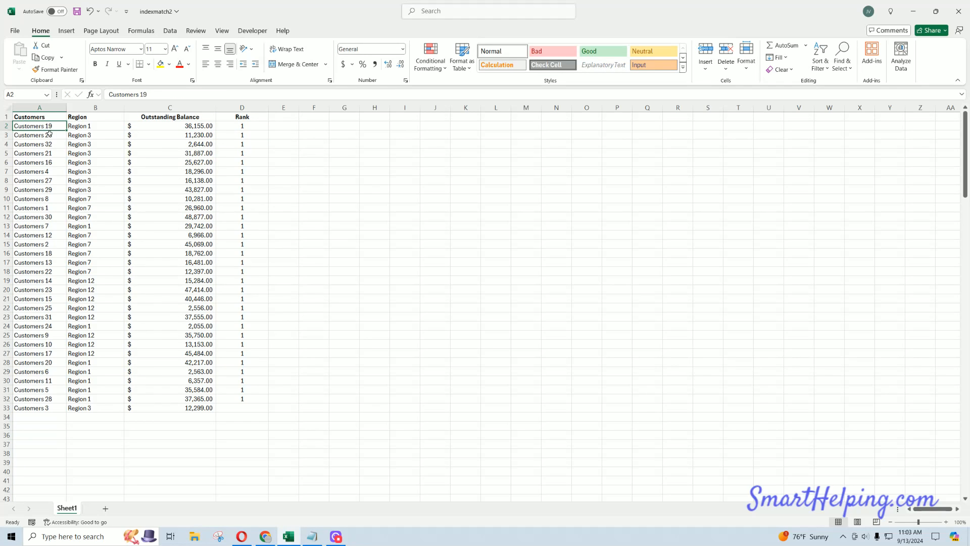
{"action": "left_click", "coordinate": [98, 126]}
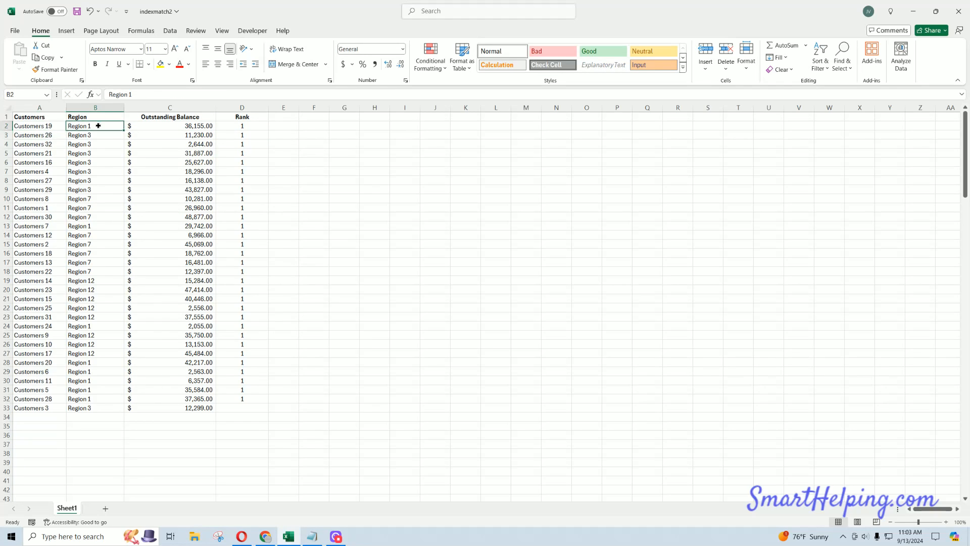
{"action": "double_click", "coordinate": [249, 126]}
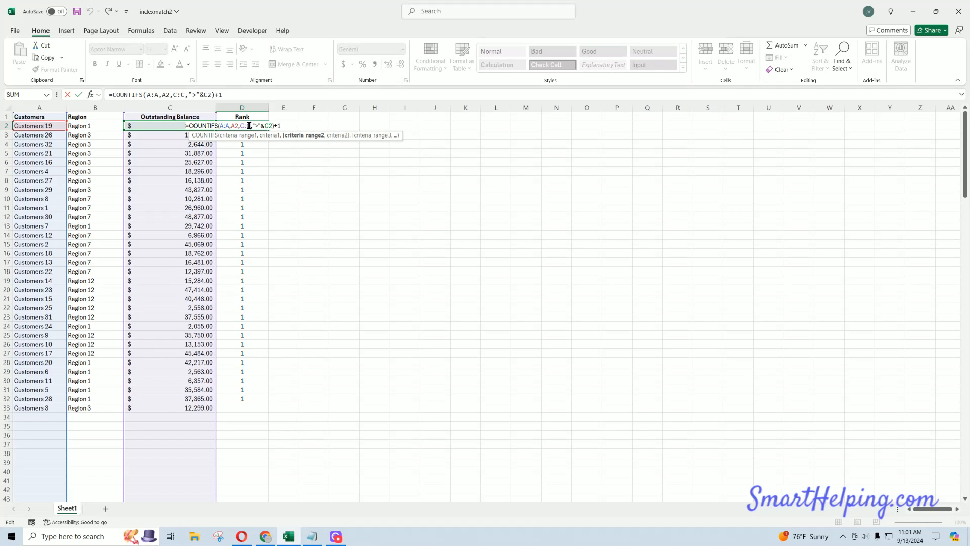
{"action": "left_click", "coordinate": [244, 135]}
{"action": "double_click", "coordinate": [244, 135]}
{"action": "key", "text": "Return"}
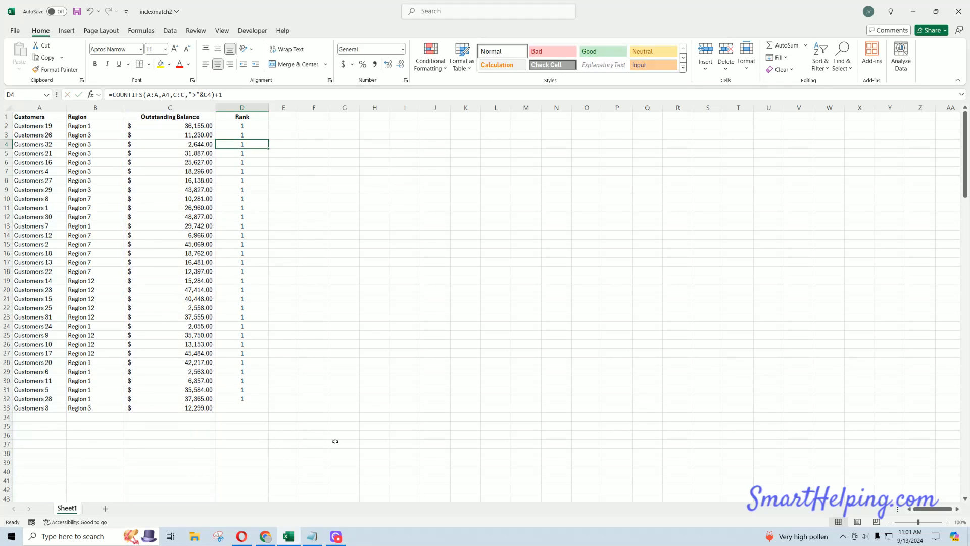
{"action": "left_click", "coordinate": [341, 542]}
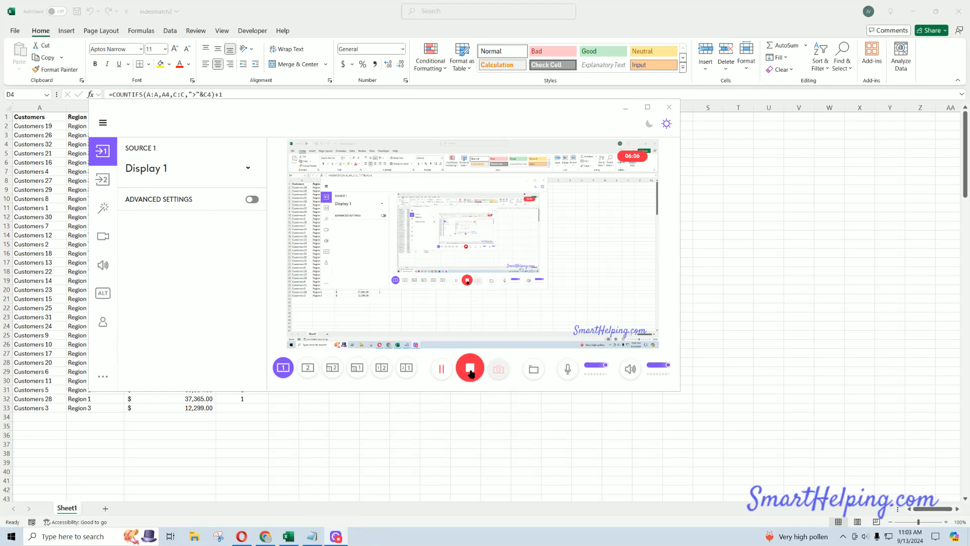
{"action": "left_click", "coordinate": [441, 371]}
{"action": "left_click", "coordinate": [419, 438]}
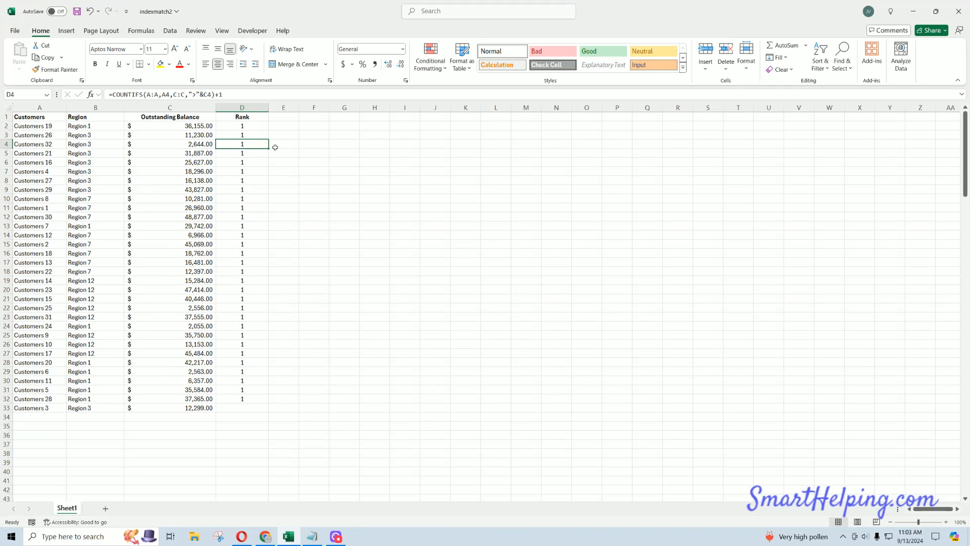
Step: Change the first COUNTIFS criteria range and criterion in D2 from the Customers column to the Region column
{"action": "left_click", "coordinate": [246, 124]}
{"action": "double_click", "coordinate": [247, 125]}
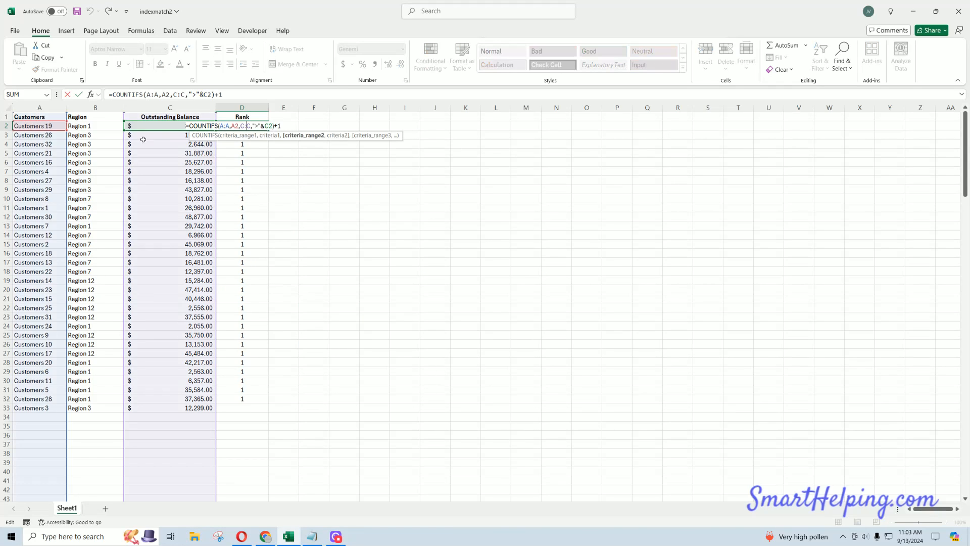
{"action": "left_click_drag", "start_coordinate": [67, 150], "coordinate": [81, 130]}
{"action": "key", "text": "Return"}
Step: Fill the region-based rank formula from D2 down through D33
{"action": "left_click", "coordinate": [243, 126]}
{"action": "left_click_drag", "start_coordinate": [268, 130], "coordinate": [256, 415]}
{"action": "left_click", "coordinate": [212, 409]}
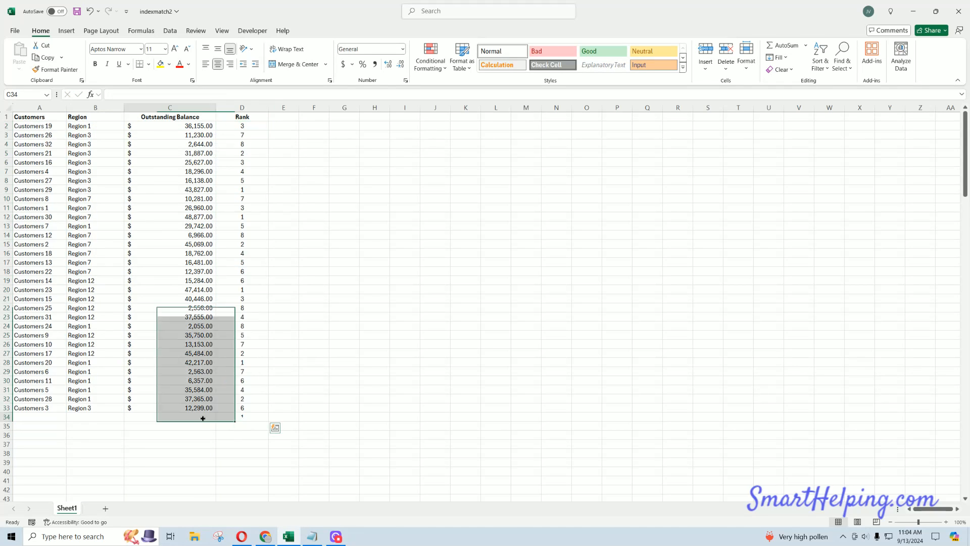
{"action": "left_click", "coordinate": [443, 325]}
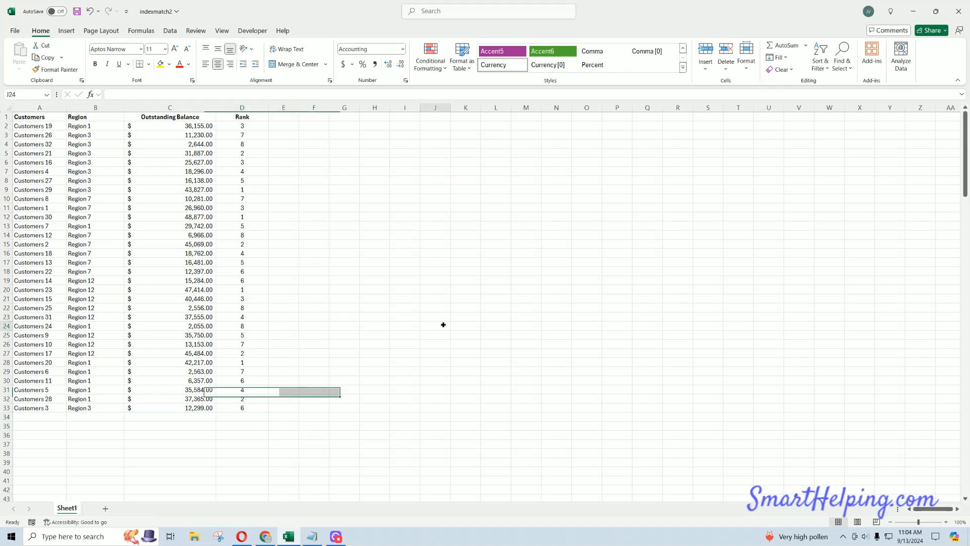
{"action": "left_click", "coordinate": [81, 126]}
{"action": "left_click", "coordinate": [85, 145]}
{"action": "left_click", "coordinate": [183, 127]}
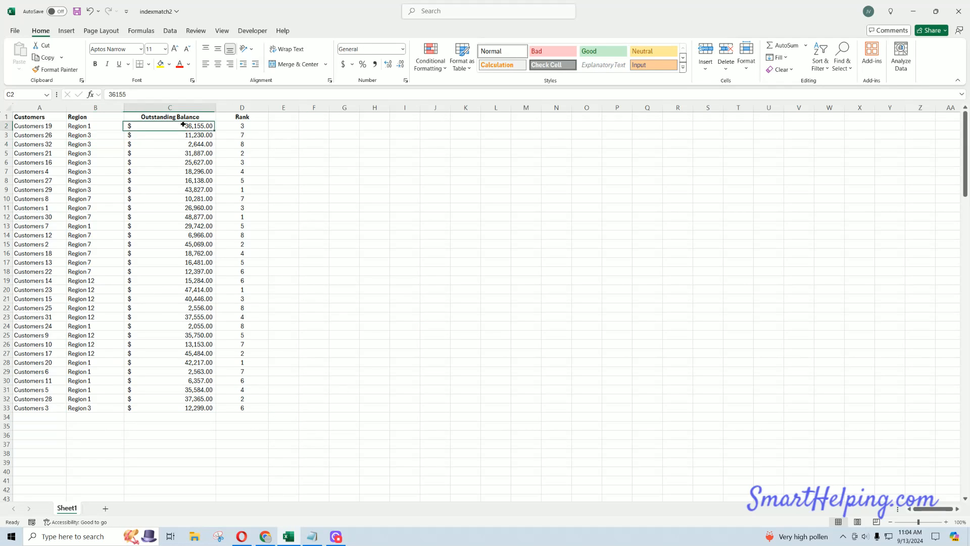
{"action": "left_click", "coordinate": [186, 165]}
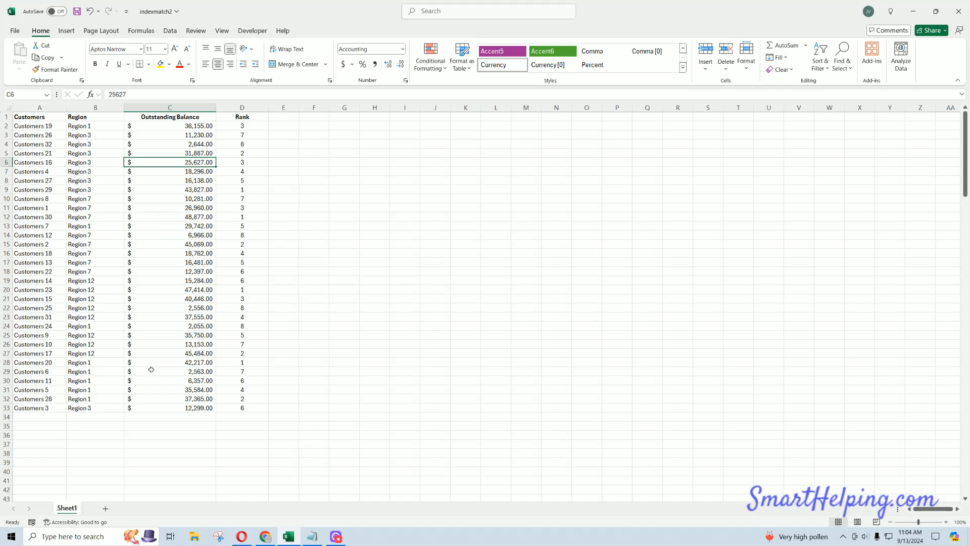
Step: Insert a blank column before Customers and enter Customer 1 in A2
{"action": "right_click", "coordinate": [34, 104]}
{"action": "left_click", "coordinate": [70, 202]}
{"action": "left_click", "coordinate": [27, 126]}
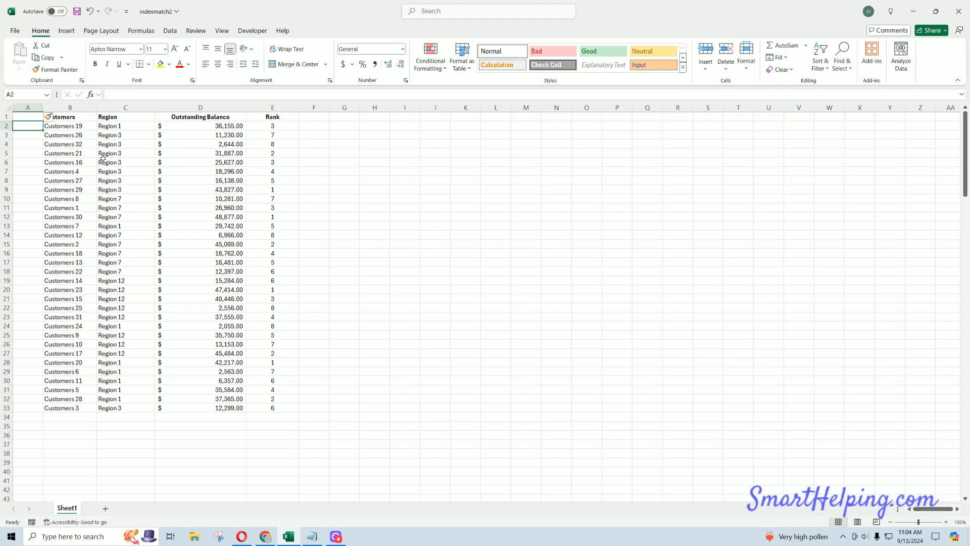
{"action": "type", "text": "="}
{"action": "type", "text": "Customers"}
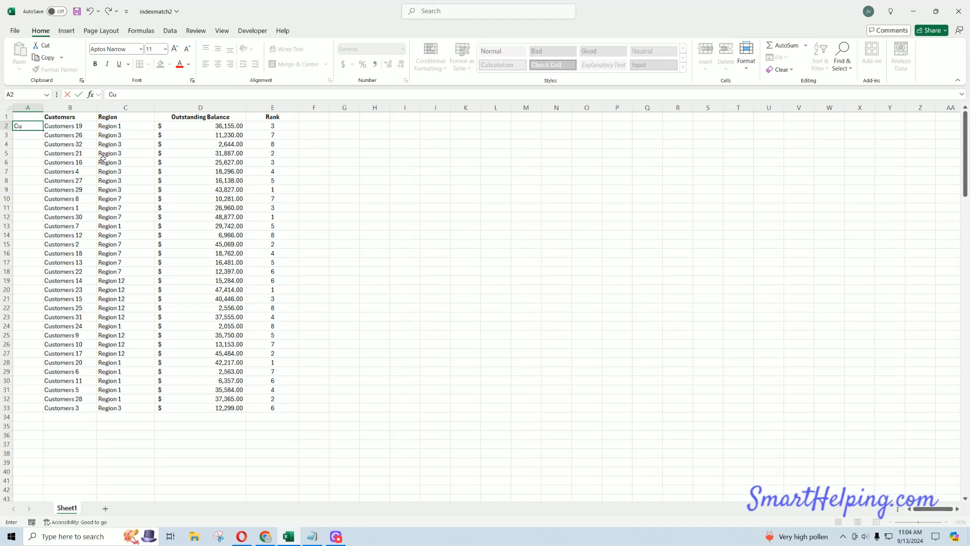
{"action": "key", "text": "Return"}
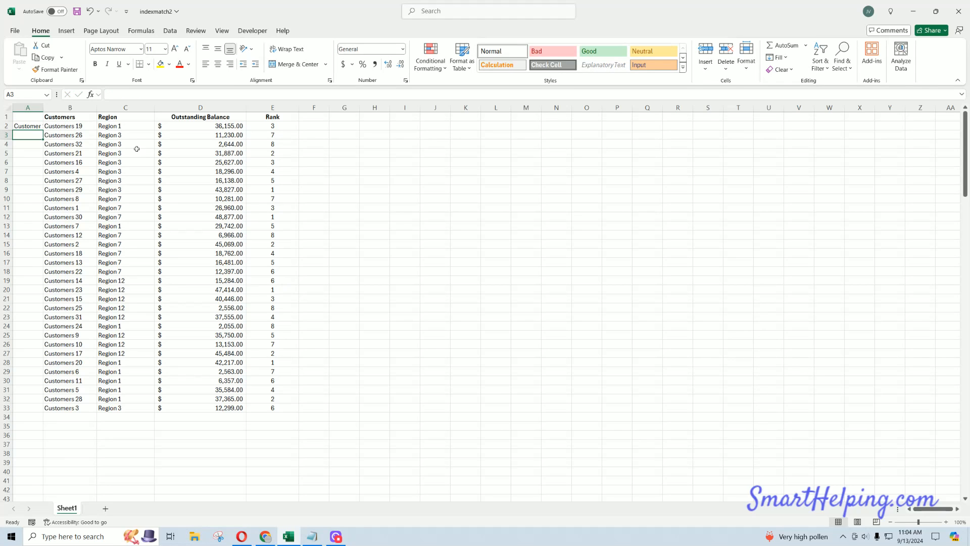
Step: Widen column A and copy Customer 1 from A2 down the rows below, past the end of the table
{"action": "double_click", "coordinate": [43, 107]}
{"action": "left_click", "coordinate": [30, 126]}
{"action": "left_click_drag", "start_coordinate": [64, 131], "coordinate": [60, 227]}
{"action": "left_click", "coordinate": [46, 126]}
{"action": "key", "text": "ctrl+c"}
{"action": "left_click", "coordinate": [46, 135]}
{"action": "key", "text": "ctrl+v"}
{"action": "left_click_drag", "start_coordinate": [50, 126], "coordinate": [48, 382]}
{"action": "scroll", "coordinate": [47, 319], "scroll_direction": "up", "scroll_amount": 20}
Step: Replace 1 with 19 in all the entries in A21:A31
{"action": "left_click_drag", "start_coordinate": [47, 299], "coordinate": [48, 390]}
{"action": "left_click", "coordinate": [843, 56]}
{"action": "left_click", "coordinate": [860, 97]}
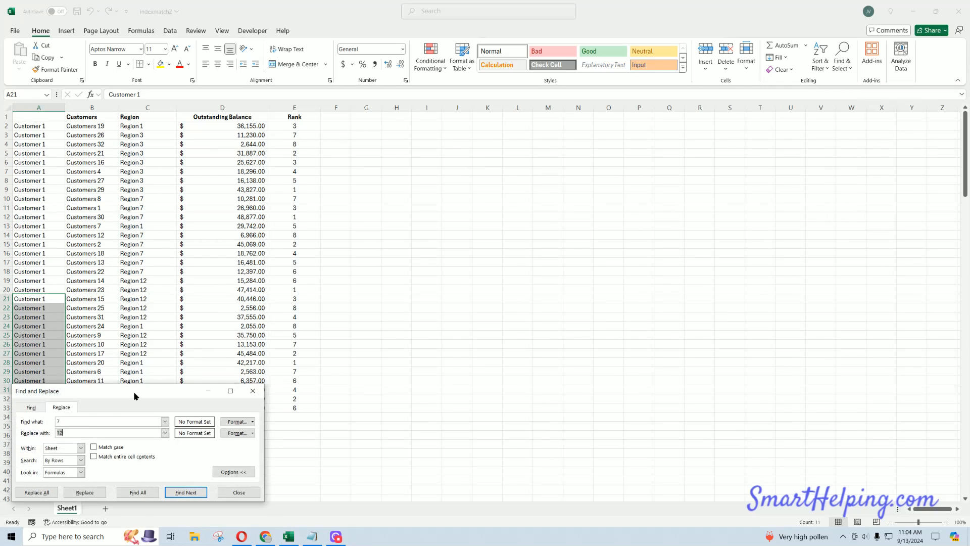
{"action": "left_click_drag", "start_coordinate": [71, 433], "coordinate": [41, 434]}
{"action": "type", "text": "19"}
{"action": "left_click", "coordinate": [37, 493]}
{"action": "left_click", "coordinate": [211, 476]}
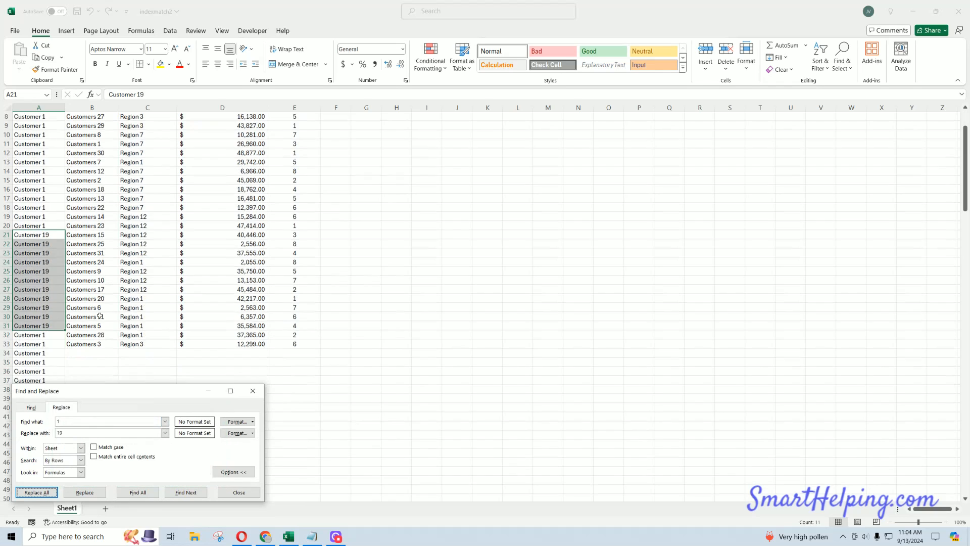
Step: Replace 1 with 3 in all the customer entries in A37:A46
{"action": "scroll", "coordinate": [44, 217], "scroll_direction": "down", "scroll_amount": 10}
{"action": "scroll", "coordinate": [44, 217], "scroll_direction": "up", "scroll_amount": 4}
{"action": "left_click_drag", "start_coordinate": [40, 244], "coordinate": [48, 326]}
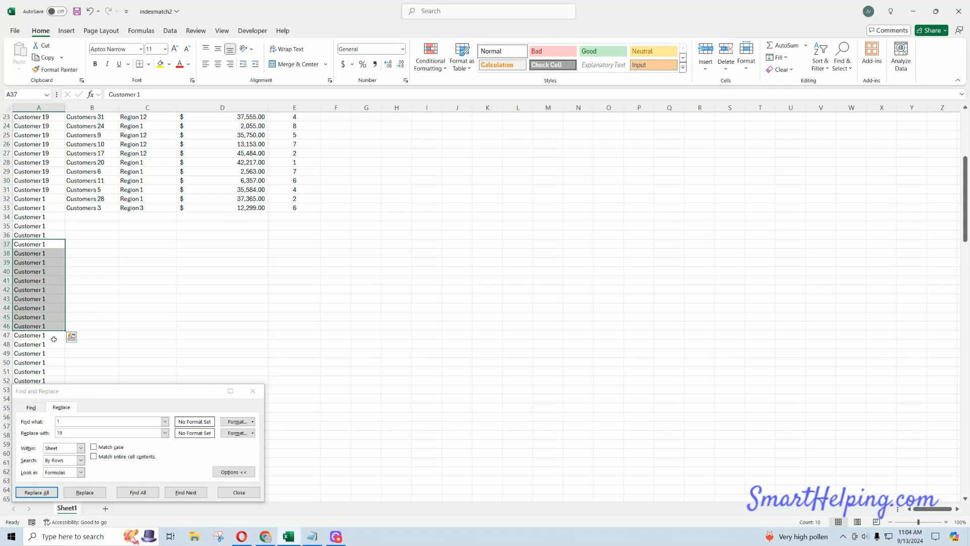
{"action": "left_click", "coordinate": [68, 433]}
{"action": "type", "text": "3"}
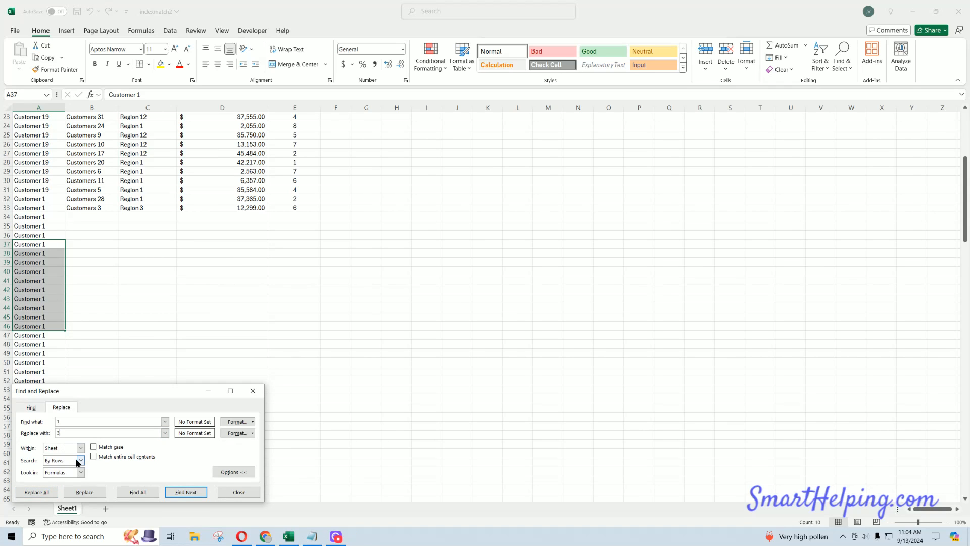
{"action": "left_click", "coordinate": [52, 493]}
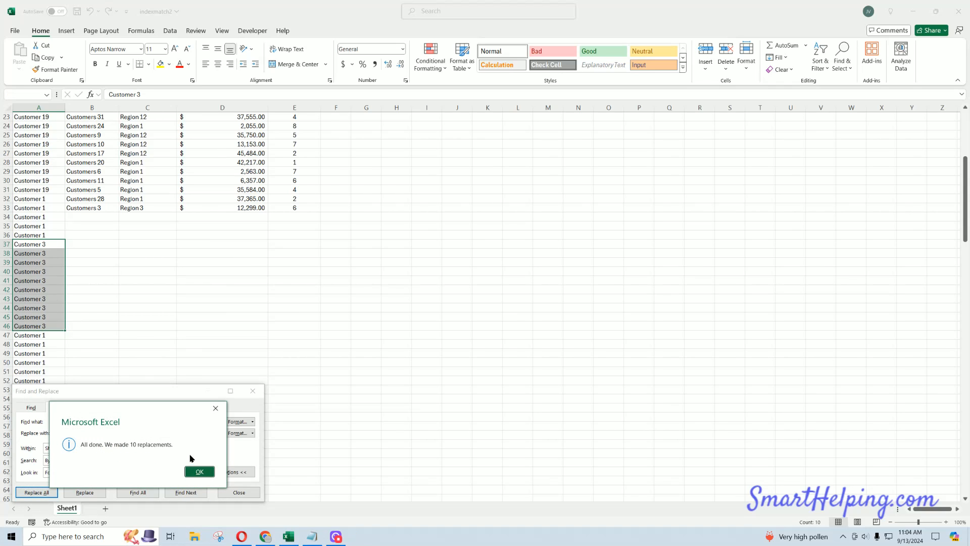
{"action": "left_click", "coordinate": [199, 473]}
Step: Replace 1 with 5 in all the customer entries in A47:A60
{"action": "scroll", "coordinate": [89, 254], "scroll_direction": "down", "scroll_amount": 7}
{"action": "left_click_drag", "start_coordinate": [38, 135], "coordinate": [38, 253]}
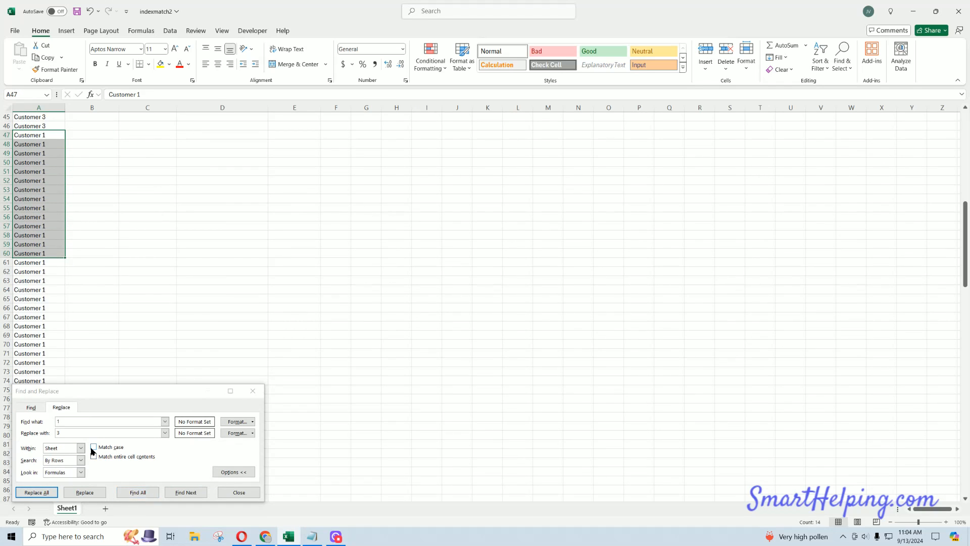
{"action": "left_click_drag", "start_coordinate": [75, 434], "coordinate": [31, 437]}
{"action": "type", "text": "5"}
{"action": "left_click", "coordinate": [34, 492]}
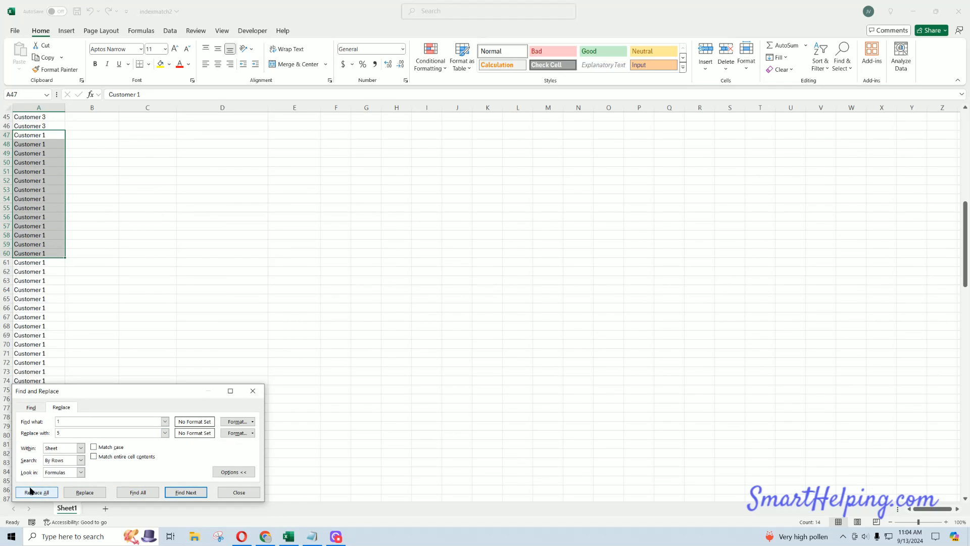
{"action": "left_click", "coordinate": [199, 488]}
Step: Replace 1 with 6 in all the customer entries in A61:A71
{"action": "left_click_drag", "start_coordinate": [59, 264], "coordinate": [50, 354]}
{"action": "left_click_drag", "start_coordinate": [161, 433], "coordinate": [34, 434]}
{"action": "type", "text": "6"}
{"action": "left_click", "coordinate": [36, 491]}
{"action": "left_click", "coordinate": [197, 468]}
Step: Replace 1 with 9 in all the customer entries in A72:A81 and close the Find and Replace dialog
{"action": "scroll", "coordinate": [113, 336], "scroll_direction": "down", "scroll_amount": 3}
{"action": "left_click_drag", "start_coordinate": [51, 262], "coordinate": [59, 347]}
{"action": "left_click", "coordinate": [161, 433]}
{"action": "left_click_drag", "start_coordinate": [161, 433], "coordinate": [45, 434]}
{"action": "type", "text": "9"}
{"action": "left_click", "coordinate": [35, 492]}
{"action": "left_click", "coordinate": [199, 470]}
{"action": "left_click", "coordinate": [239, 492]}
Step: Delete the leftover Customer 1 cells in A82:A155
{"action": "left_click_drag", "start_coordinate": [35, 354], "coordinate": [40, 482]}
{"action": "right_click", "coordinate": [41, 363]}
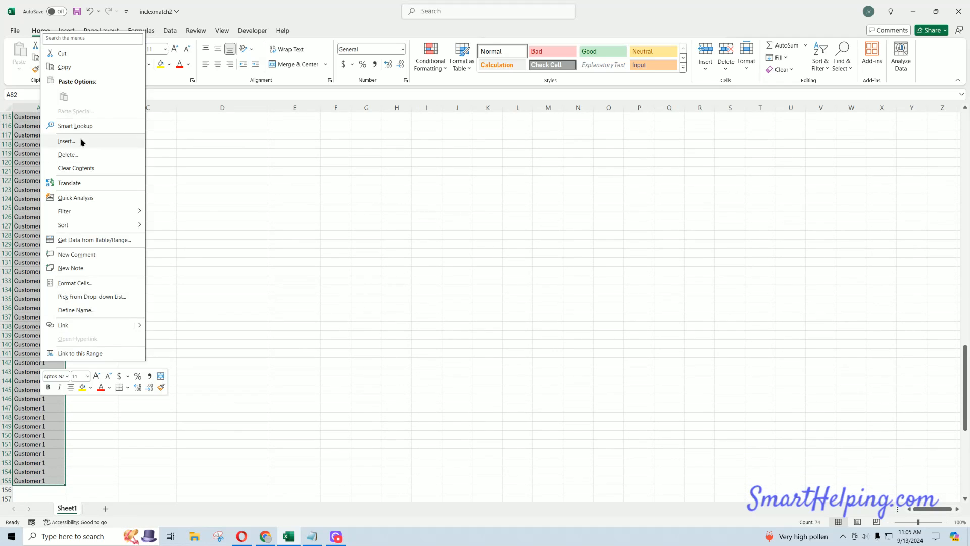
{"action": "left_click", "coordinate": [84, 154]}
{"action": "left_click", "coordinate": [46, 299]}
Step: Enter =UNIQUE(A:A) in I2 to list each distinct customer from column A once
{"action": "scroll", "coordinate": [48, 253], "scroll_direction": "up", "scroll_amount": 7}
{"action": "left_click", "coordinate": [43, 172]}
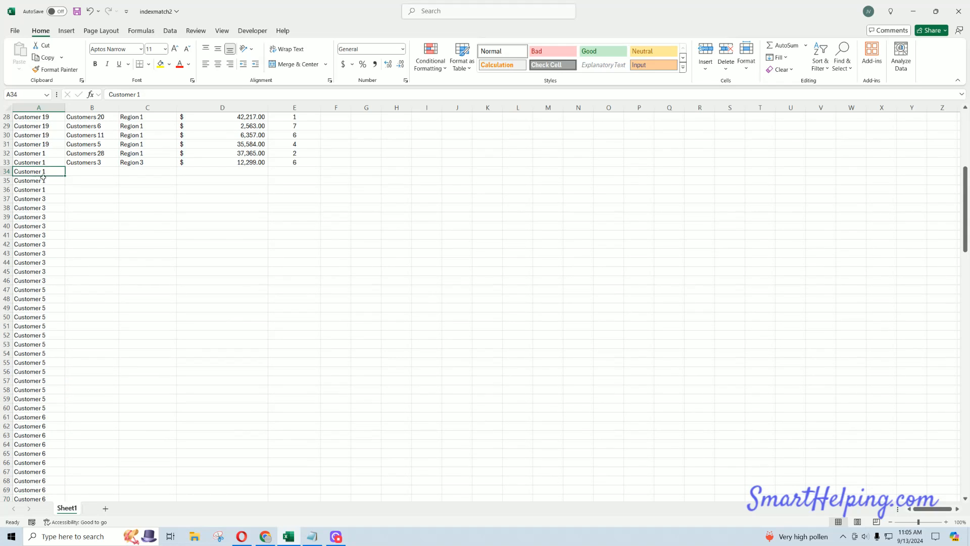
{"action": "scroll", "coordinate": [303, 267], "scroll_direction": "up", "scroll_amount": 9}
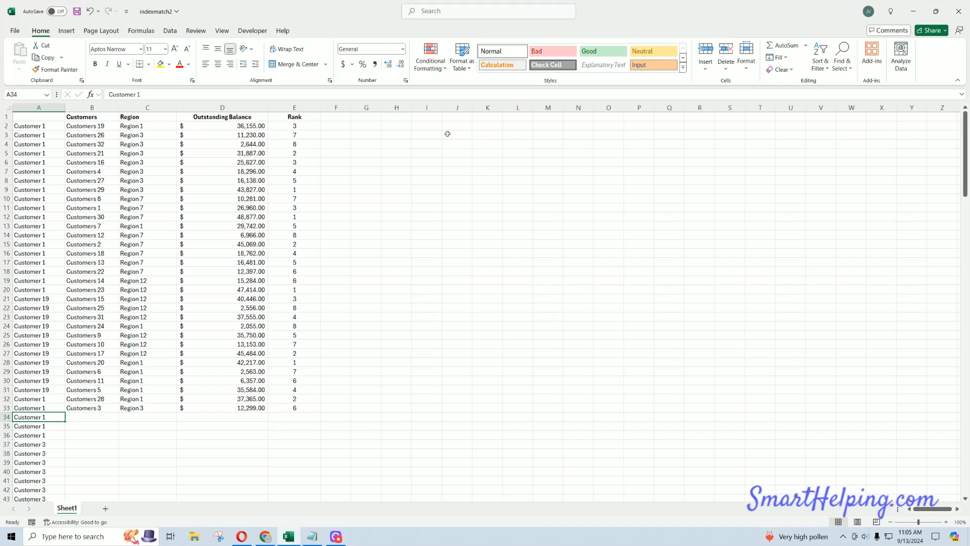
{"action": "left_click", "coordinate": [433, 128]}
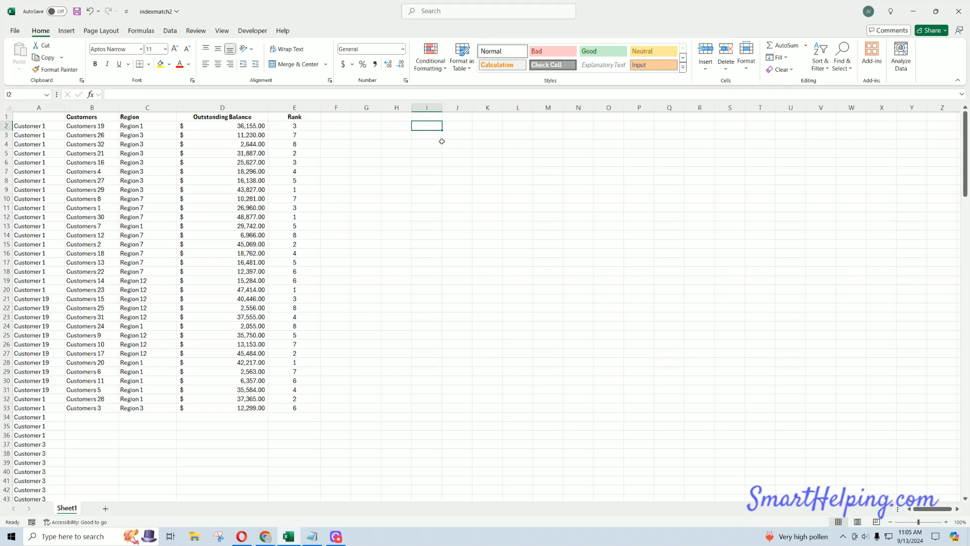
{"action": "type", "text": "="}
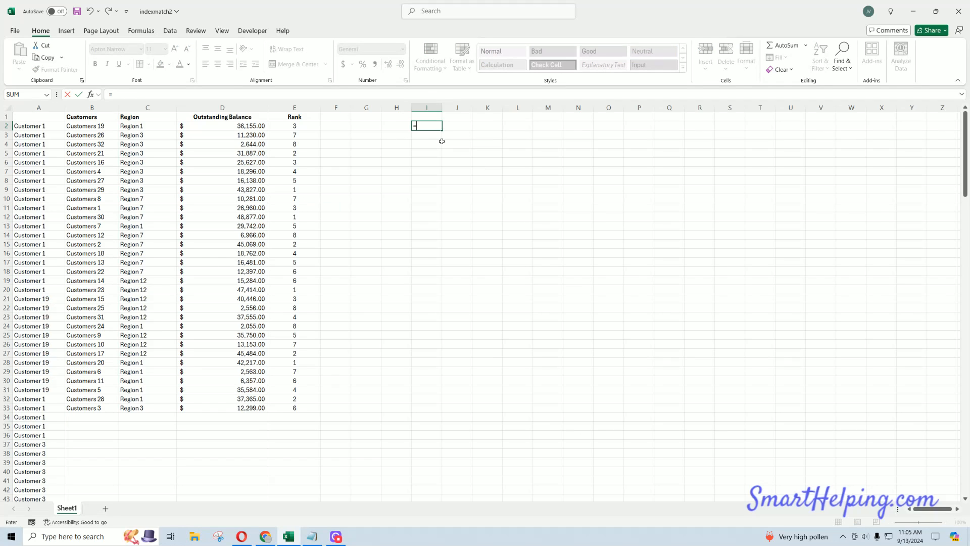
{"action": "type", "text": "sort("}
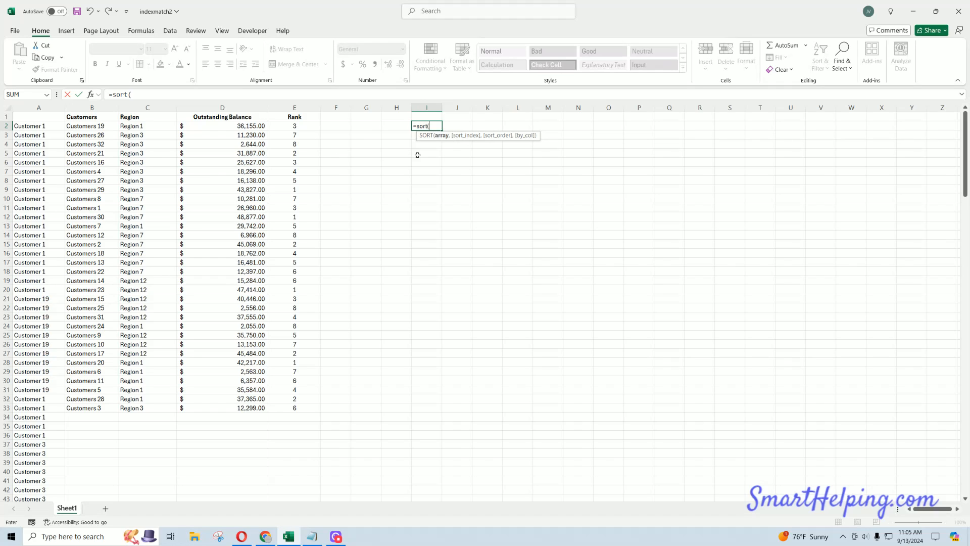
{"action": "left_click_drag", "start_coordinate": [437, 126], "coordinate": [368, 129]}
{"action": "type", "text": "=u"}
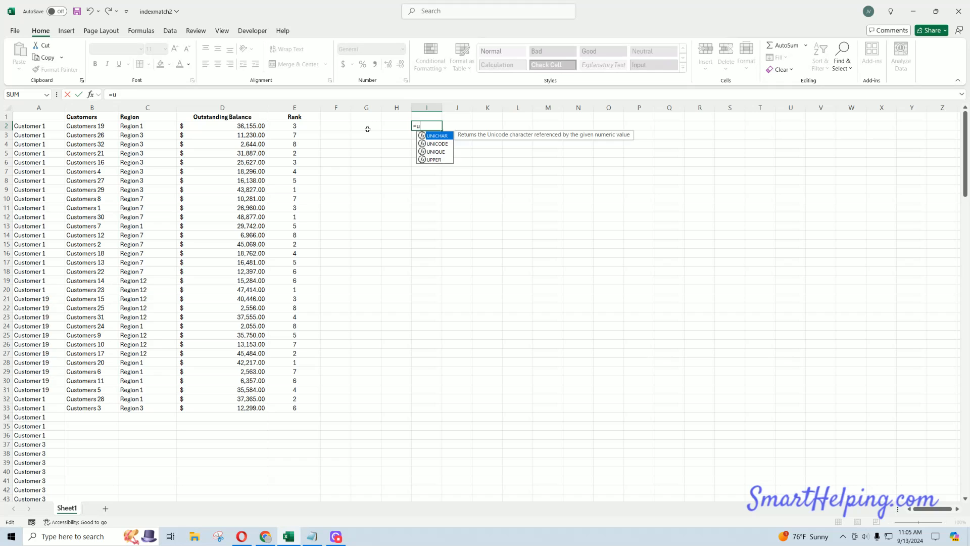
{"action": "type", "text": "nique("}
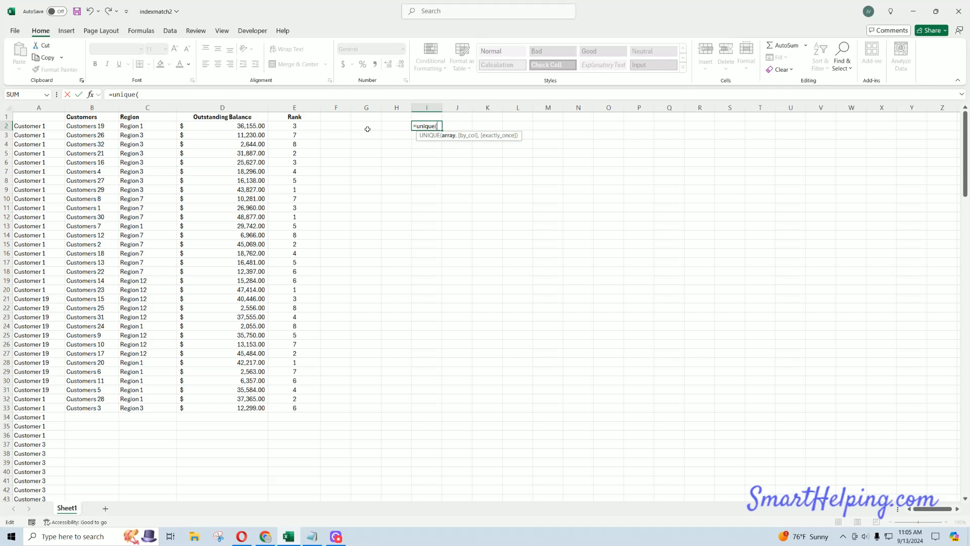
{"action": "left_click", "coordinate": [43, 108]}
{"action": "key", "text": "Return"}
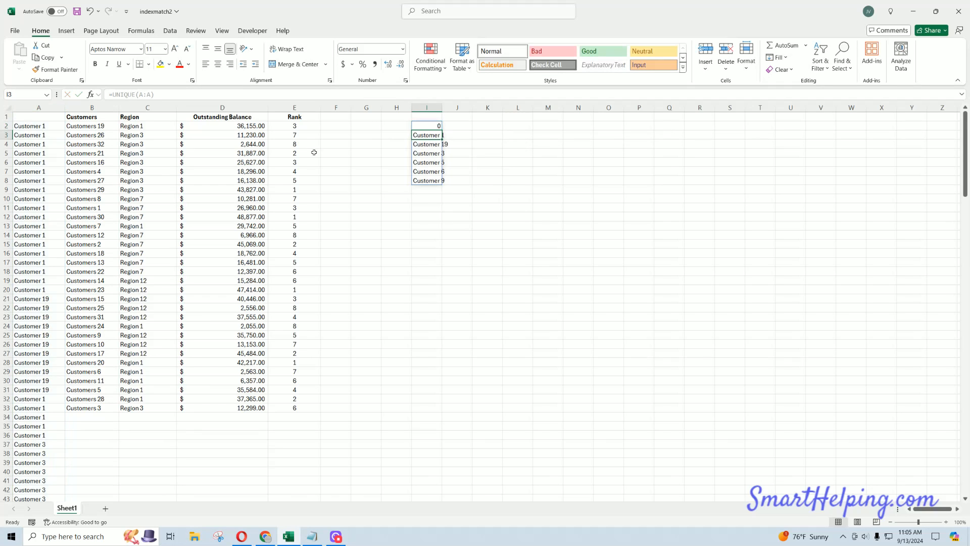
Step: Widen column I so the names in the unique customer list fit
{"action": "left_click", "coordinate": [486, 135]}
{"action": "left_click", "coordinate": [435, 126]}
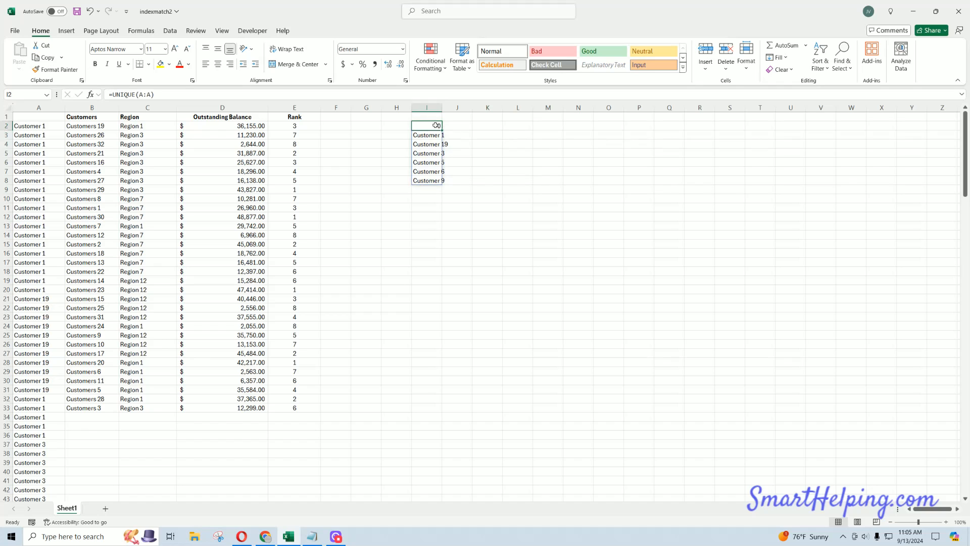
{"action": "left_click_drag", "start_coordinate": [453, 108], "coordinate": [477, 108]}
{"action": "left_click_drag", "start_coordinate": [440, 135], "coordinate": [429, 180]}
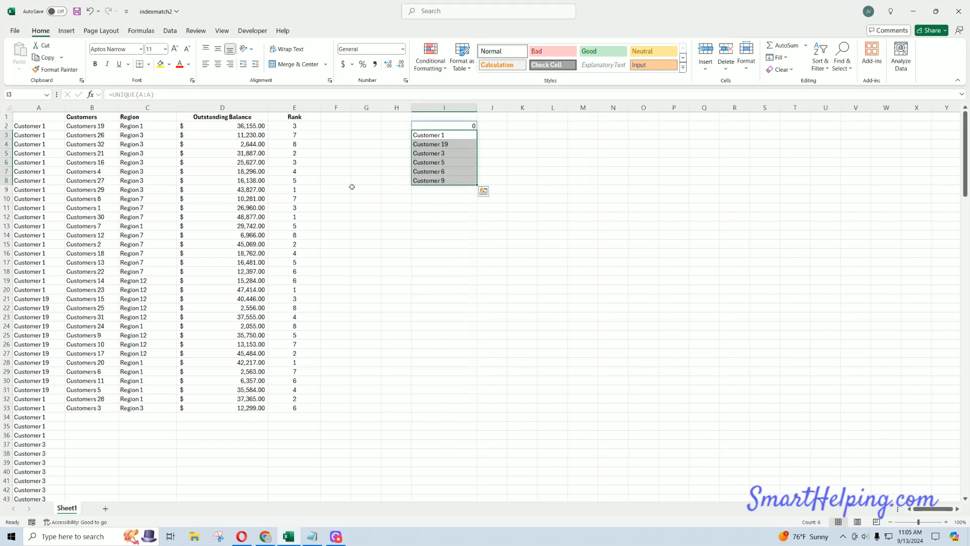
{"action": "left_click", "coordinate": [35, 108]}
{"action": "left_click_drag", "start_coordinate": [91, 126], "coordinate": [90, 409]}
Step: Wrap the I2 formula in SORT so it reads =SORT(UNIQUE(A:A),1,1), ordering the list ascending
{"action": "double_click", "coordinate": [445, 127]}
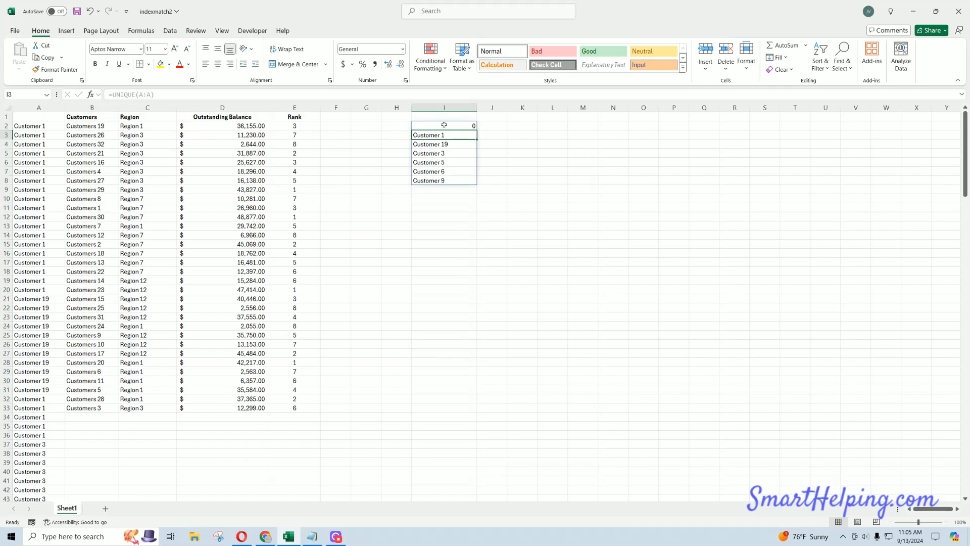
{"action": "left_click", "coordinate": [112, 95]}
{"action": "type", "text": "sort("}
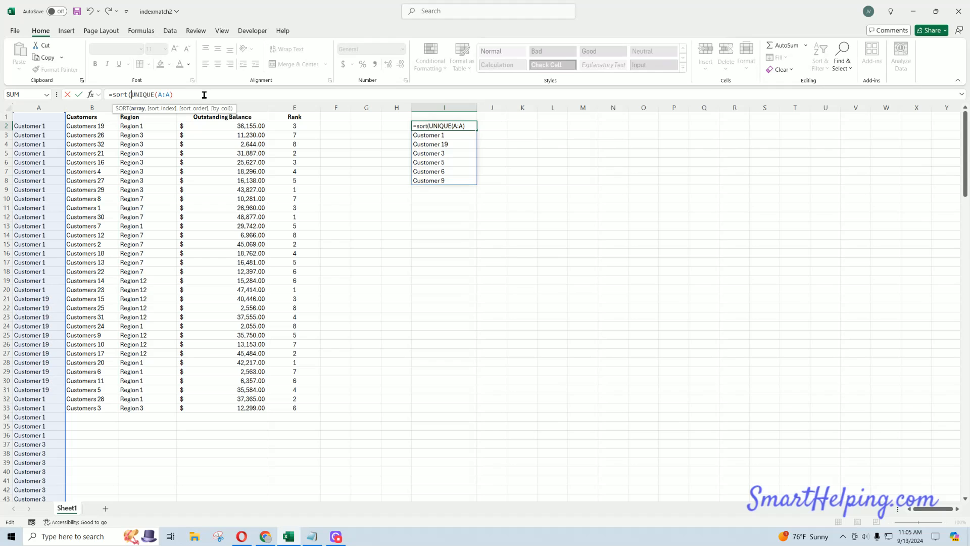
{"action": "type", "text": ",1,1"}
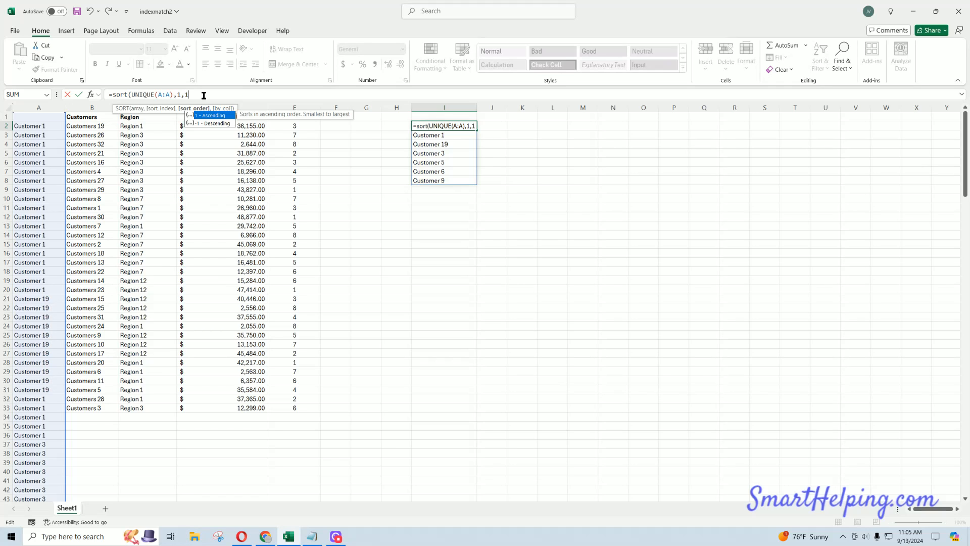
{"action": "key", "text": "Return"}
{"action": "key", "text": "Return"}
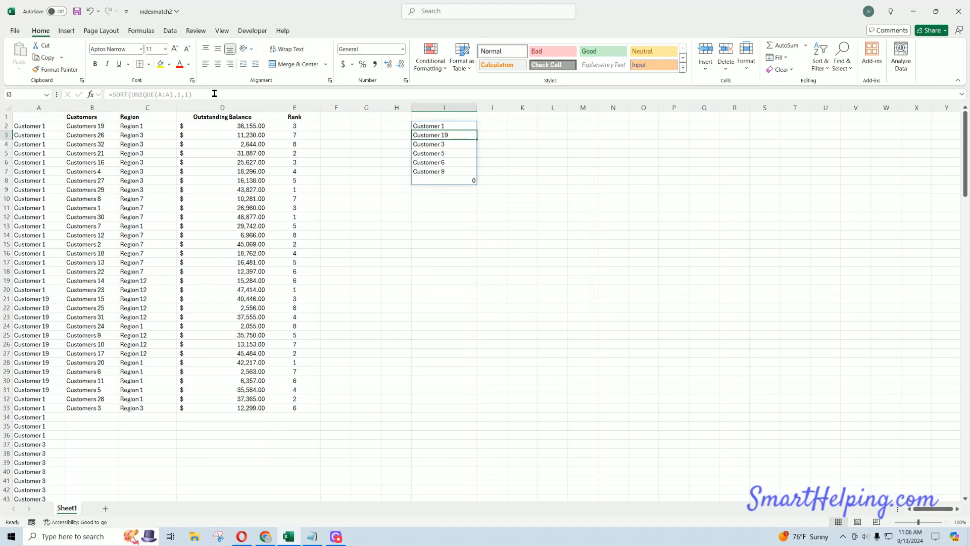
Step: Change A2 to austomer 1 and check how the sorted unique list in column I responds
{"action": "left_click", "coordinate": [551, 172]}
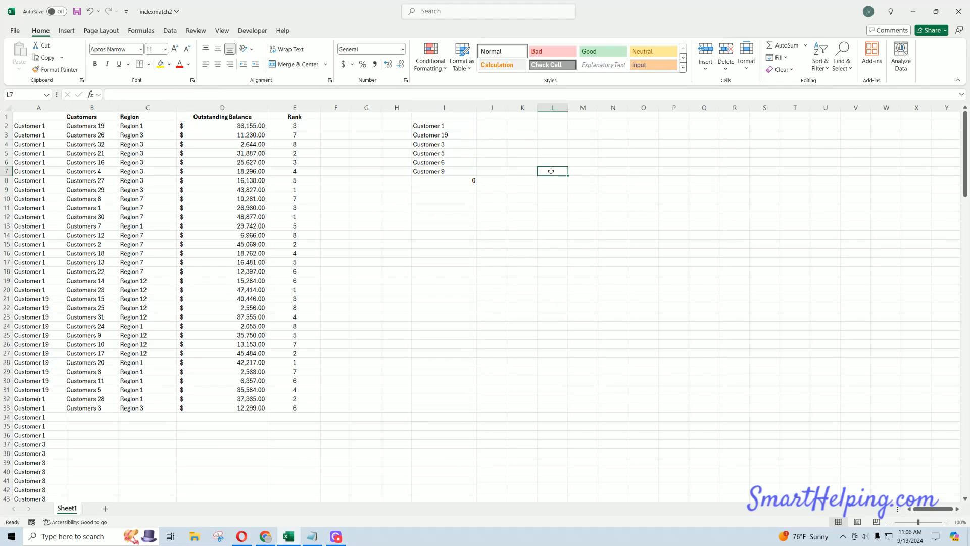
{"action": "left_click", "coordinate": [461, 126]}
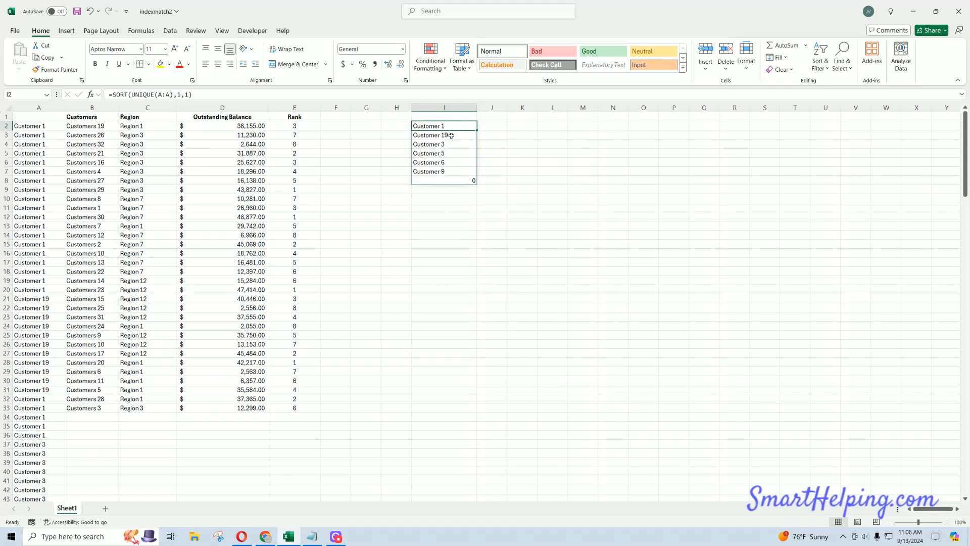
{"action": "left_click_drag", "start_coordinate": [425, 124], "coordinate": [440, 172]}
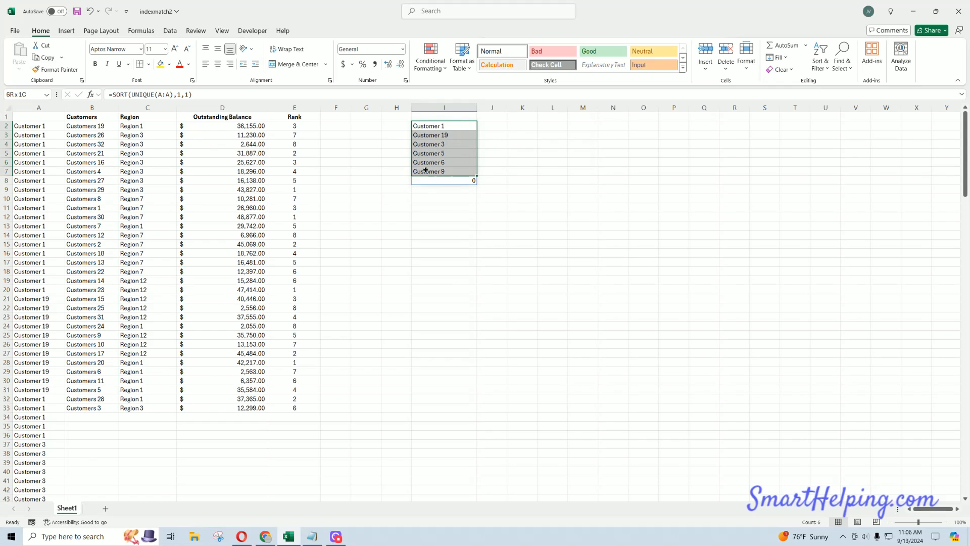
{"action": "left_click", "coordinate": [48, 126]}
{"action": "left_click_drag", "start_coordinate": [114, 96], "coordinate": [108, 95]}
{"action": "type", "text": "a"}
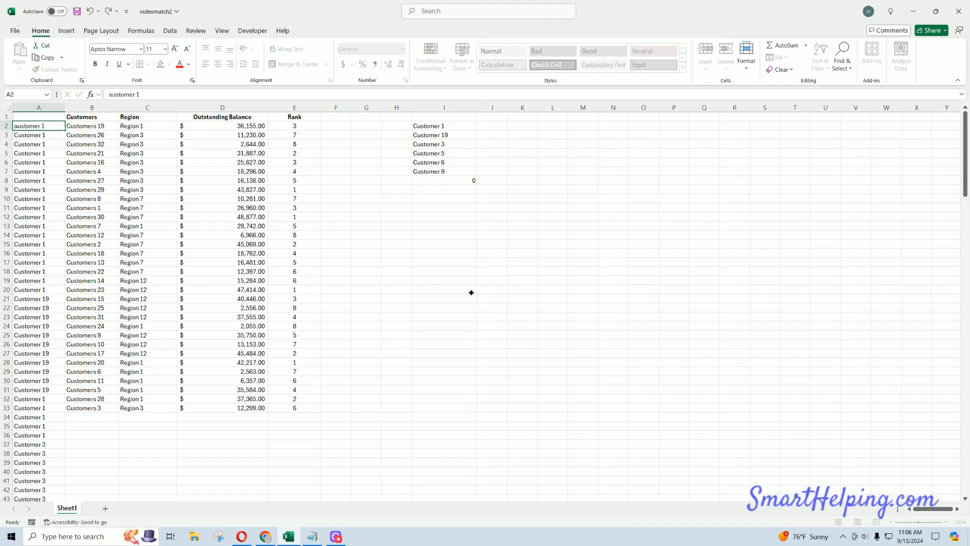
{"action": "left_click", "coordinate": [471, 292]}
{"action": "left_click", "coordinate": [439, 127]}
{"action": "left_click", "coordinate": [31, 134]}
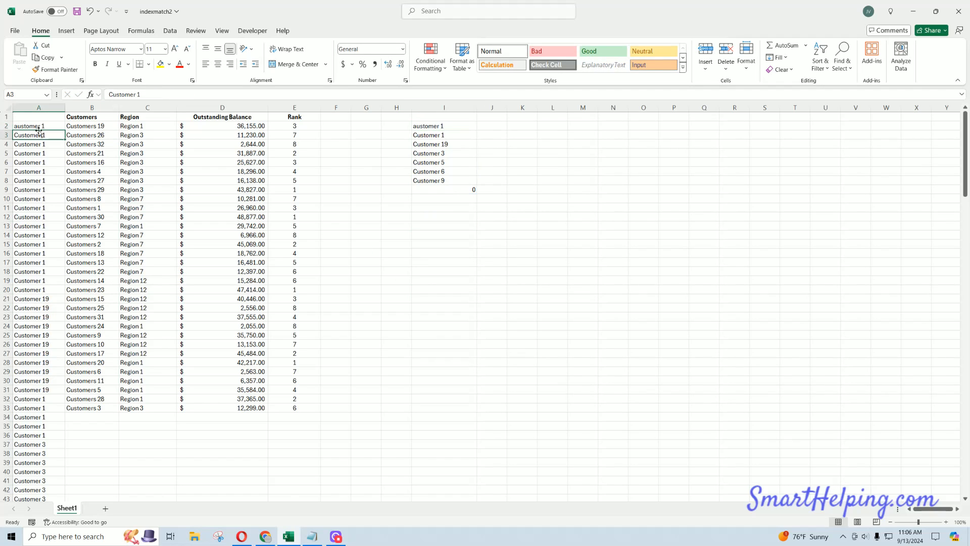
Step: Change A21 to bustomer 19 and check its place in the sorted unique list
{"action": "left_click", "coordinate": [35, 299]}
{"action": "left_click_drag", "start_coordinate": [113, 94], "coordinate": [108, 95]}
{"action": "type", "text": "b"}
{"action": "left_click", "coordinate": [582, 325]}
{"action": "left_click", "coordinate": [432, 135]}
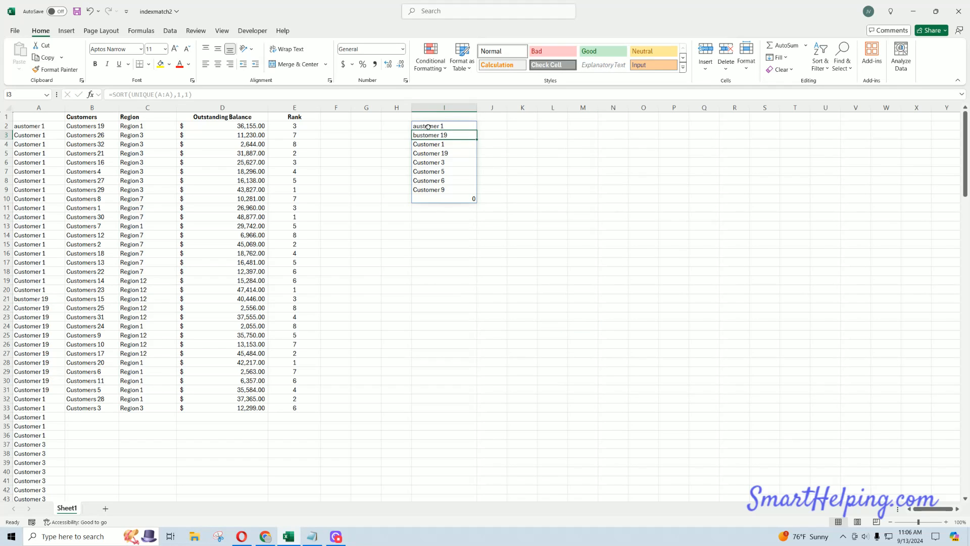
{"action": "left_click", "coordinate": [428, 126]}
{"action": "key", "text": "ctrl+shift+Down"}
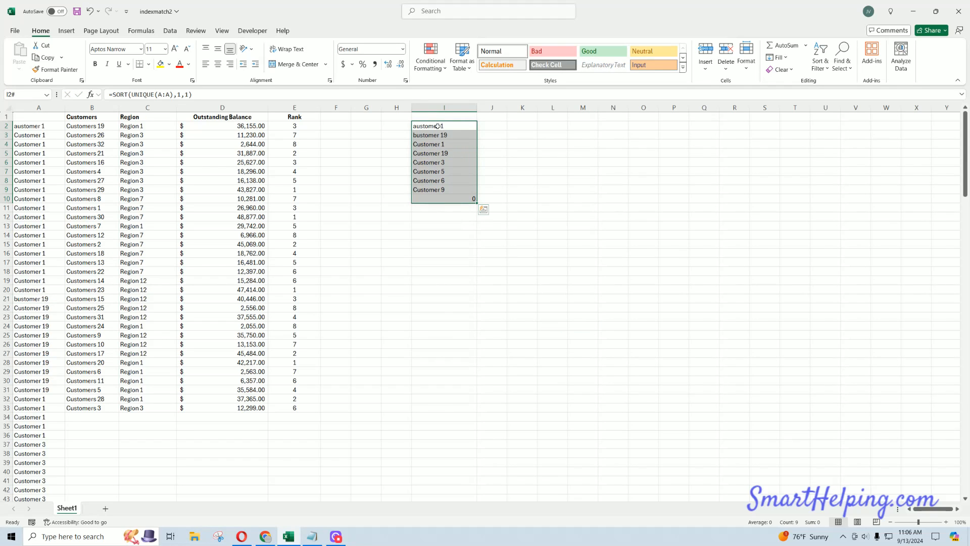
{"action": "left_click", "coordinate": [438, 126]}
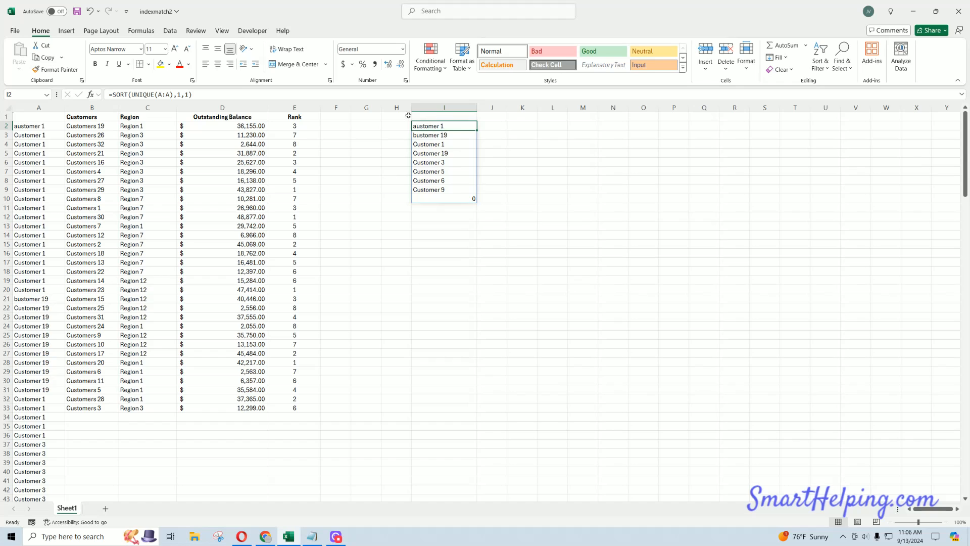
Step: Clear the sorted customer list from column I and undo the removal
{"action": "left_click", "coordinate": [447, 115]}
{"action": "left_click_drag", "start_coordinate": [478, 122], "coordinate": [494, 216]}
{"action": "left_click", "coordinate": [613, 190]}
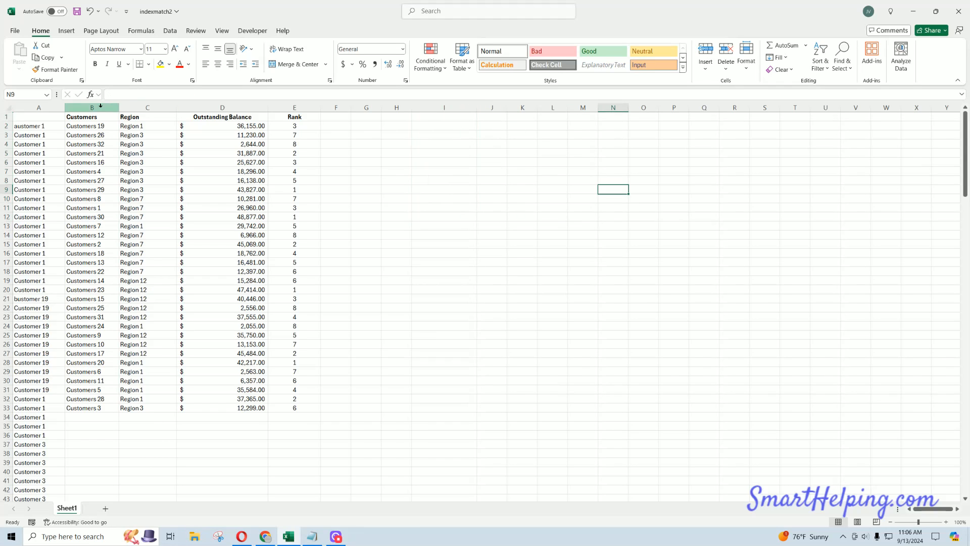
{"action": "left_click_drag", "start_coordinate": [92, 128], "coordinate": [124, 217]}
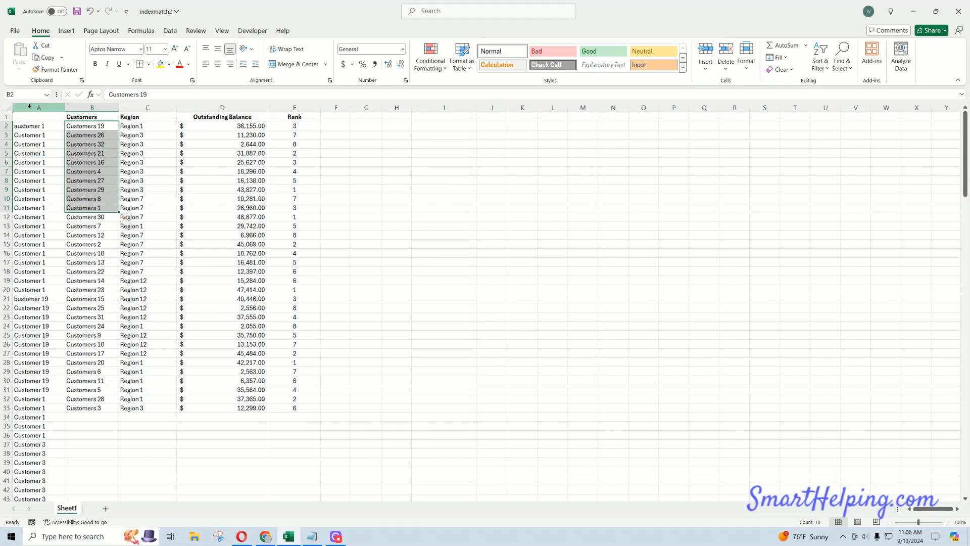
{"action": "left_click", "coordinate": [28, 107]}
{"action": "right_click", "coordinate": [29, 108]}
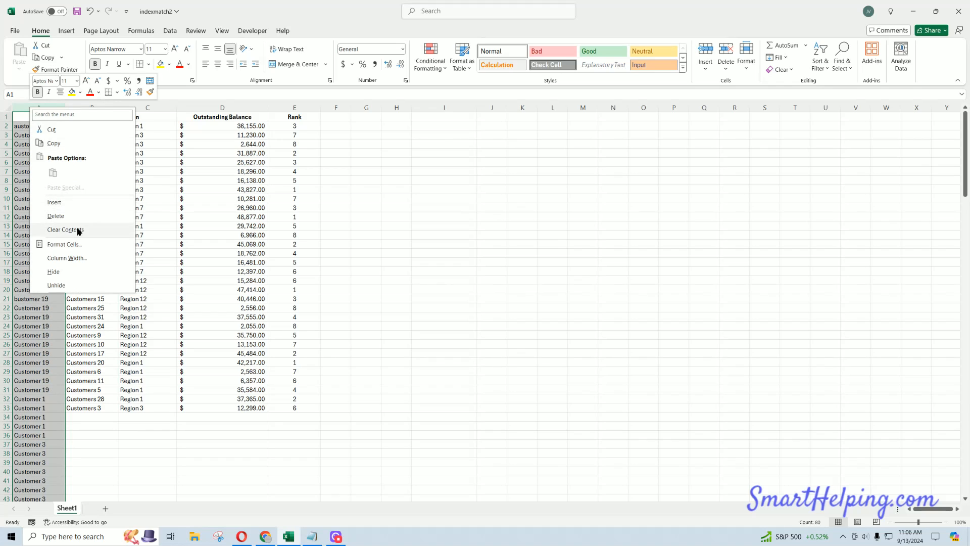
{"action": "key", "text": "Escape"}
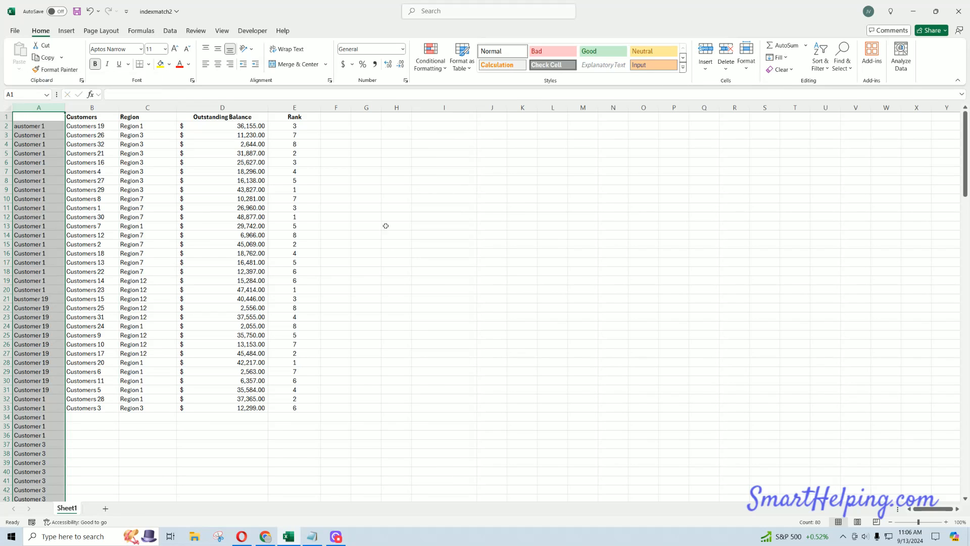
{"action": "left_click", "coordinate": [90, 11]}
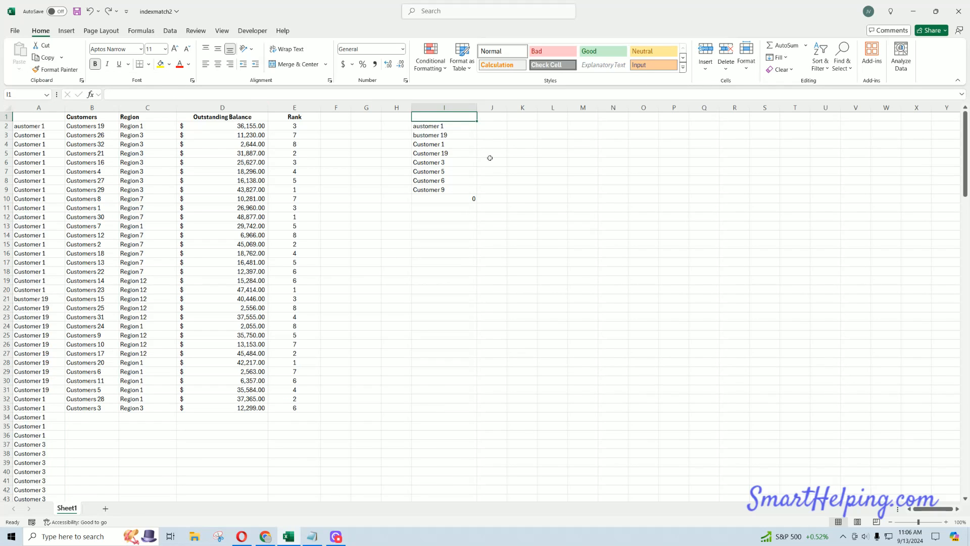
Step: Move the sorted unique list from I2 to T2 and widen column T to fit the names
{"action": "left_click_drag", "start_coordinate": [450, 125], "coordinate": [457, 199]}
{"action": "left_click_drag", "start_coordinate": [452, 123], "coordinate": [847, 107]}
{"action": "left_click", "coordinate": [771, 153]}
{"action": "left_click", "coordinate": [819, 125]}
{"action": "left_click", "coordinate": [473, 189]}
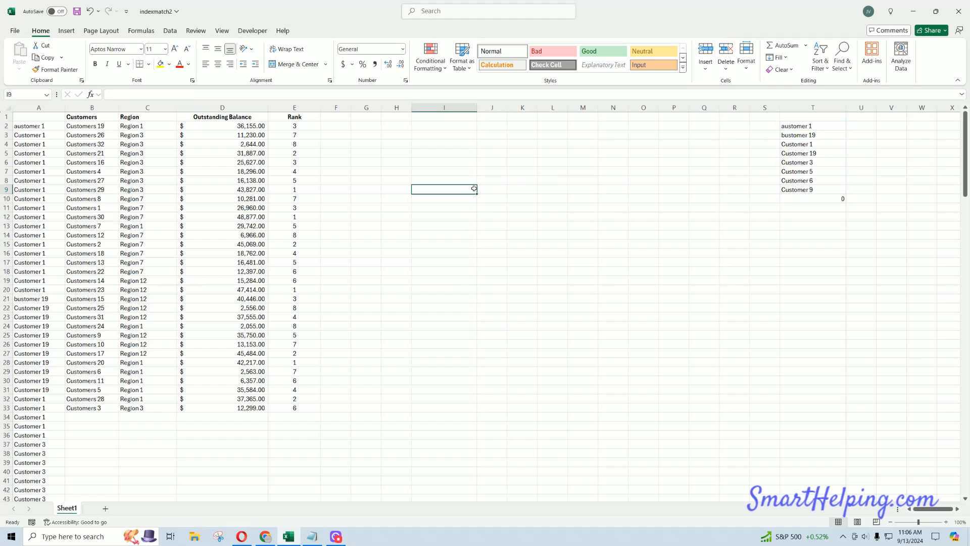
{"action": "left_click", "coordinate": [297, 127]}
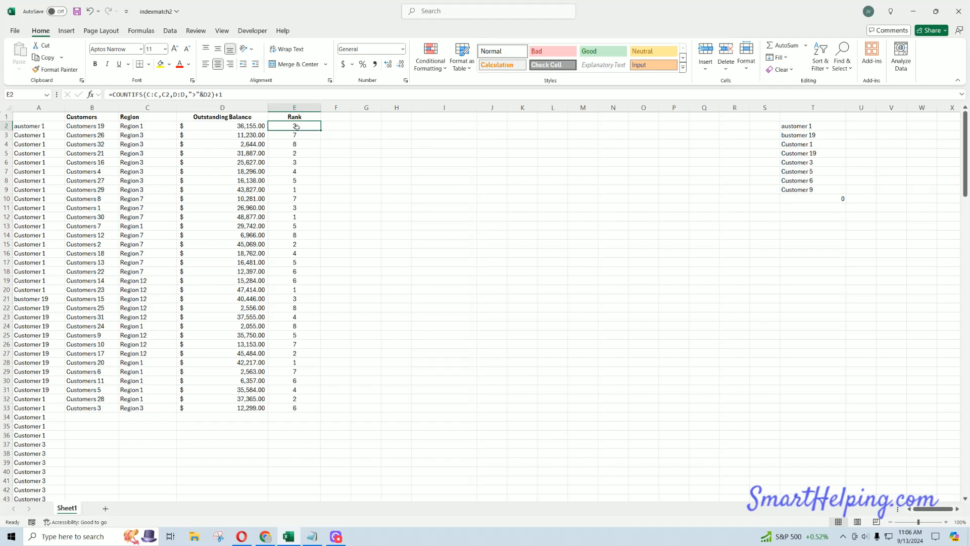
Step: Examine the customer, region and outstanding balance columns together with the COUNTIFS rank formulas in column E
{"action": "left_click_drag", "start_coordinate": [97, 126], "coordinate": [89, 408]}
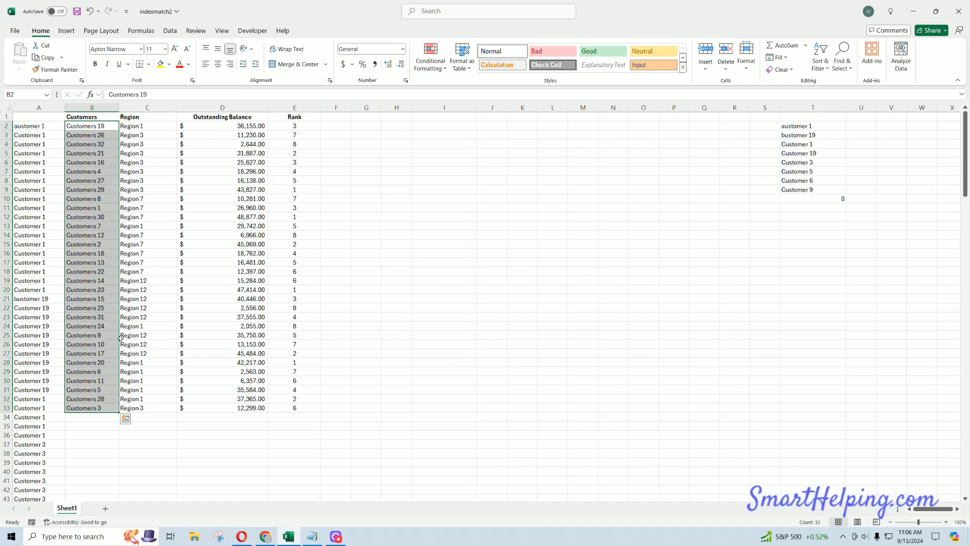
{"action": "left_click_drag", "start_coordinate": [144, 124], "coordinate": [146, 227]}
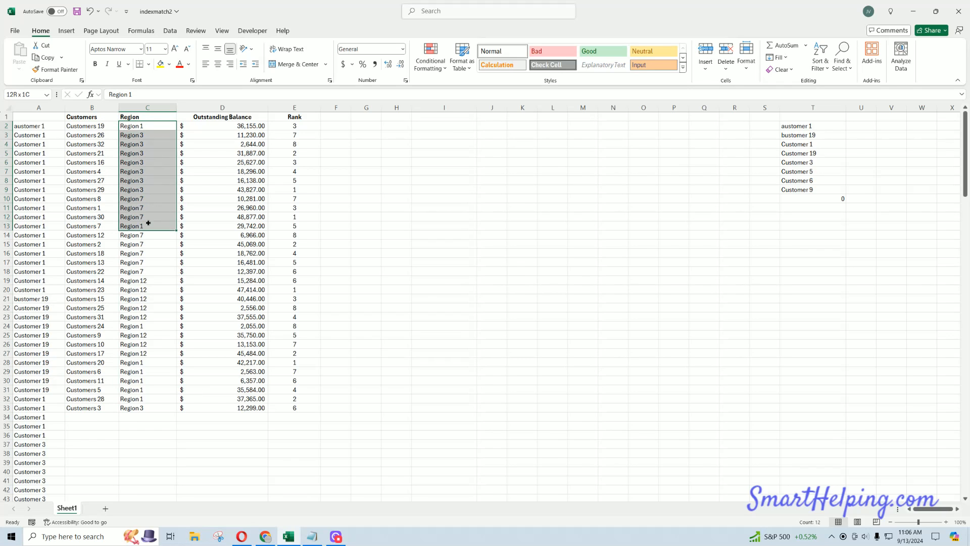
{"action": "left_click_drag", "start_coordinate": [240, 127], "coordinate": [253, 172]}
{"action": "left_click", "coordinate": [301, 126]}
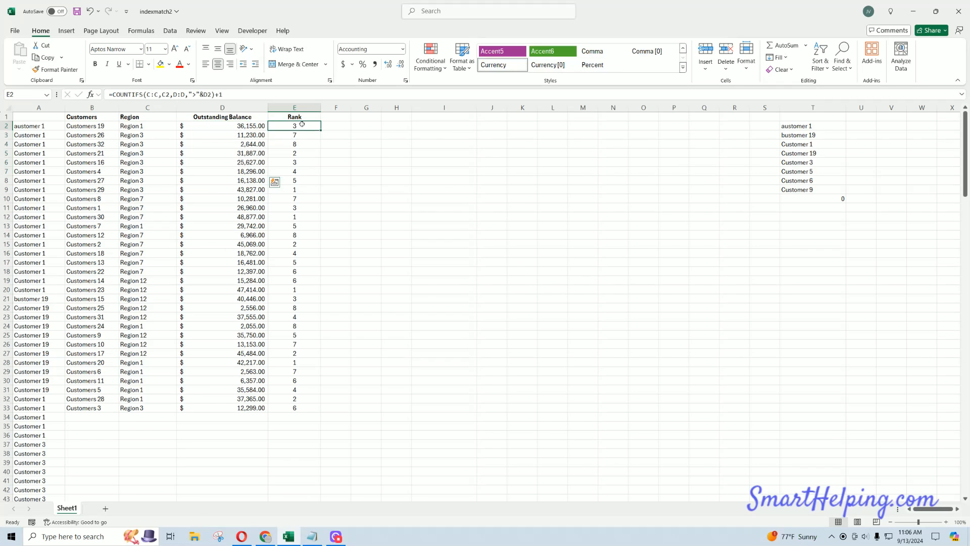
{"action": "left_click", "coordinate": [303, 135]}
{"action": "left_click", "coordinate": [303, 172]}
{"action": "left_click", "coordinate": [301, 217]}
{"action": "left_click", "coordinate": [306, 127]}
{"action": "left_click", "coordinate": [302, 163]}
{"action": "left_click", "coordinate": [305, 227]}
{"action": "left_click", "coordinate": [306, 273]}
{"action": "left_click", "coordinate": [306, 153]}
{"action": "left_click", "coordinate": [315, 128]}
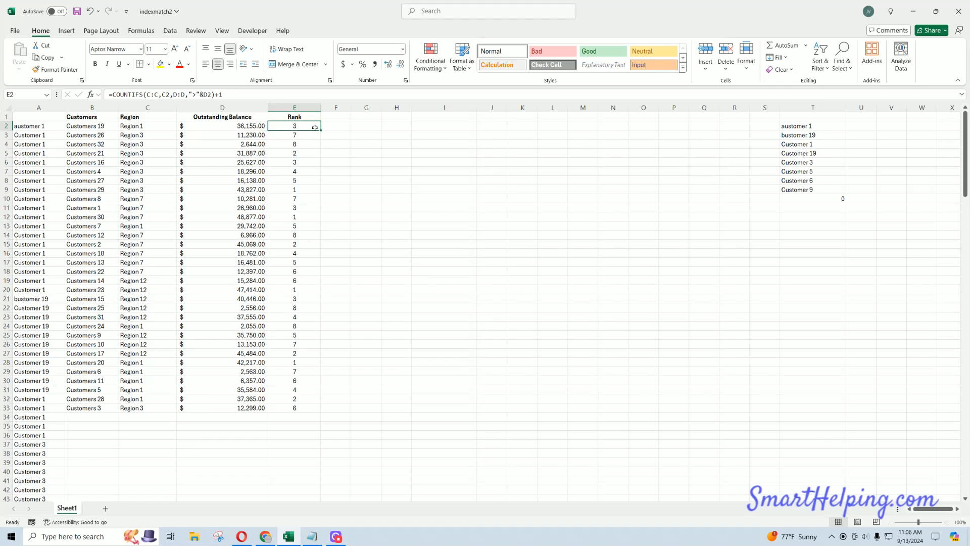
Step: Enter Region 1 in G2 as a bold heading
{"action": "left_click", "coordinate": [372, 124]}
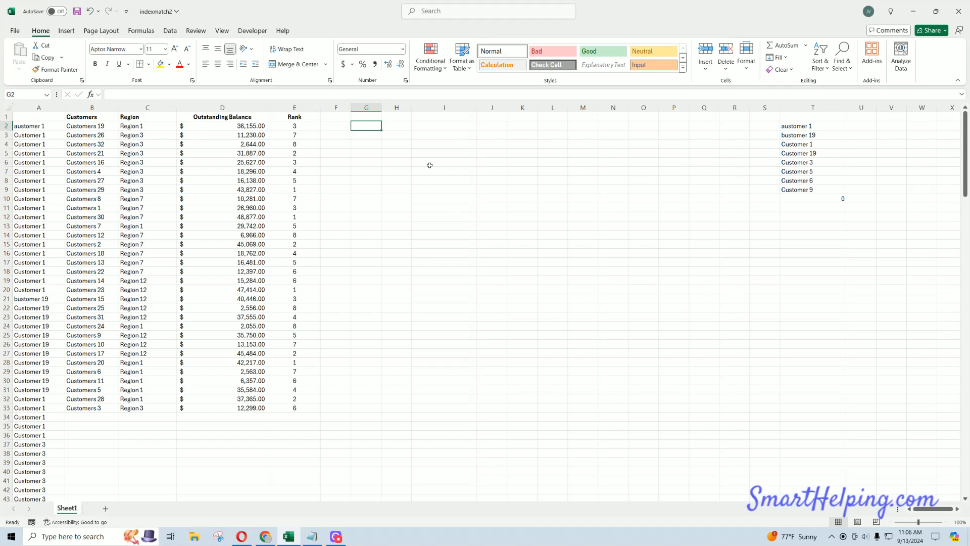
{"action": "type", "text": "Region 1"}
{"action": "key", "text": "Return"}
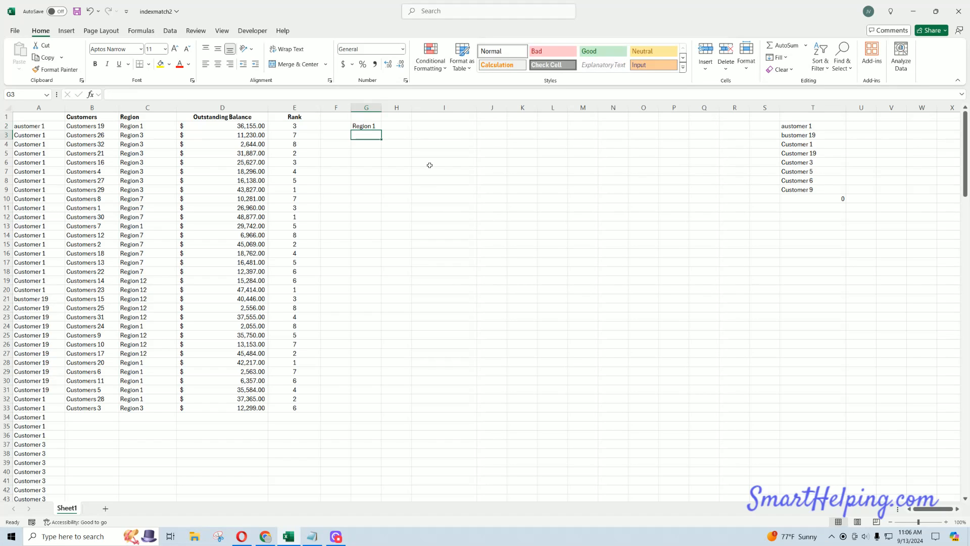
{"action": "left_click", "coordinate": [375, 126]}
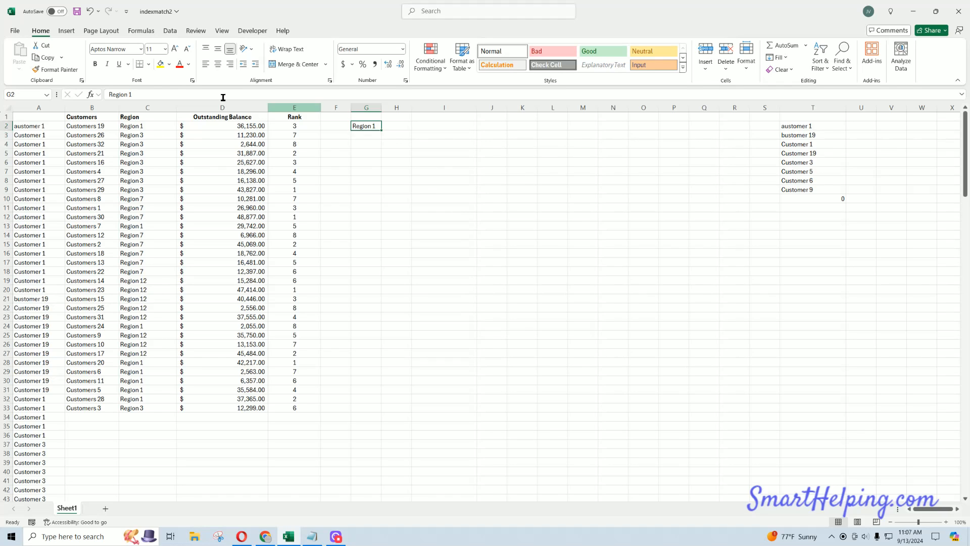
{"action": "key", "text": "ctrl+b"}
Step: Start an INDEX/MATCH formula on column B in G3 and store it unfinished as the text index(B:B,match(
{"action": "left_click", "coordinate": [374, 136]}
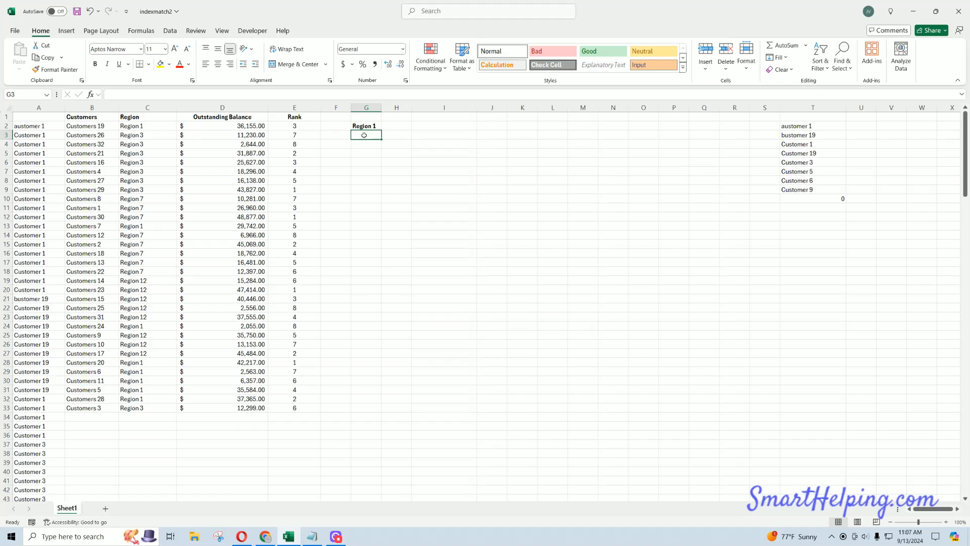
{"action": "type", "text": "="}
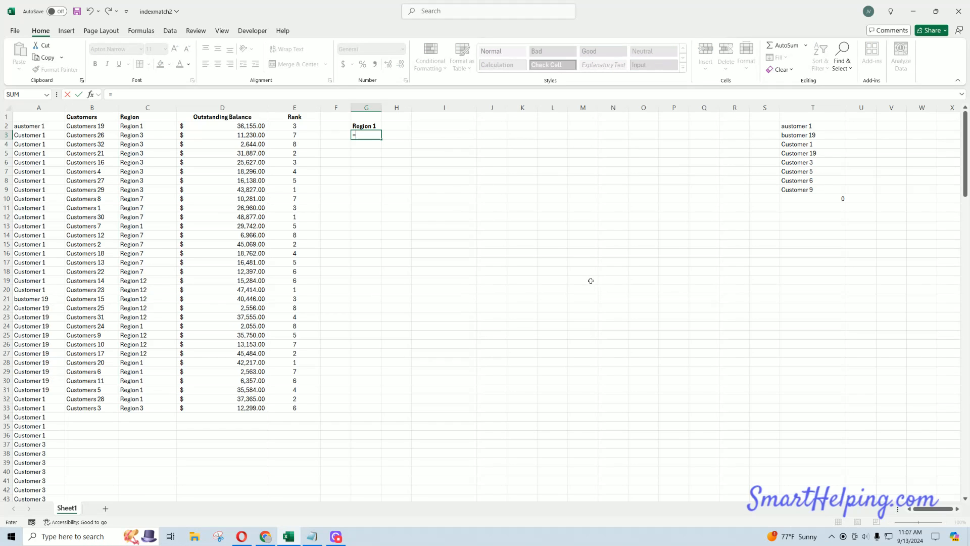
{"action": "type", "text": "index("}
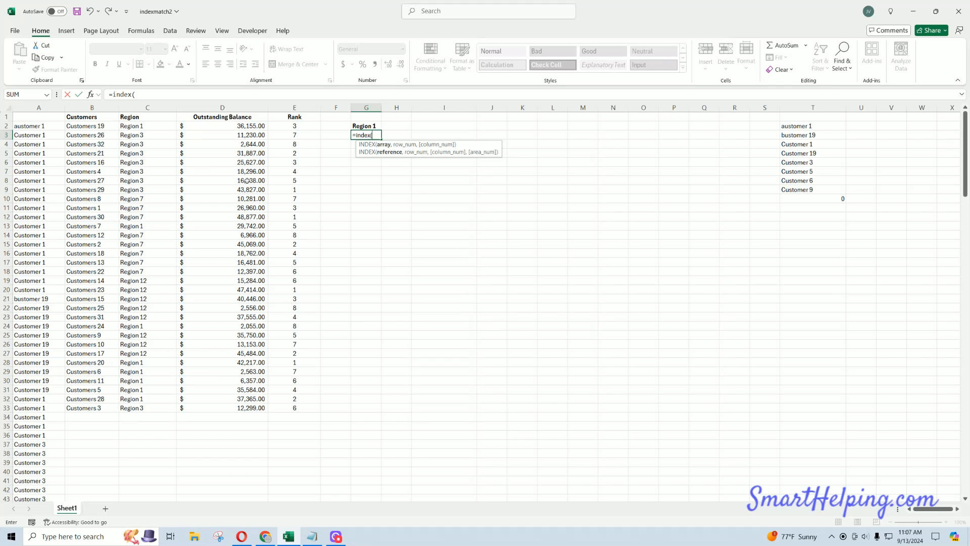
{"action": "left_click", "coordinate": [92, 107]}
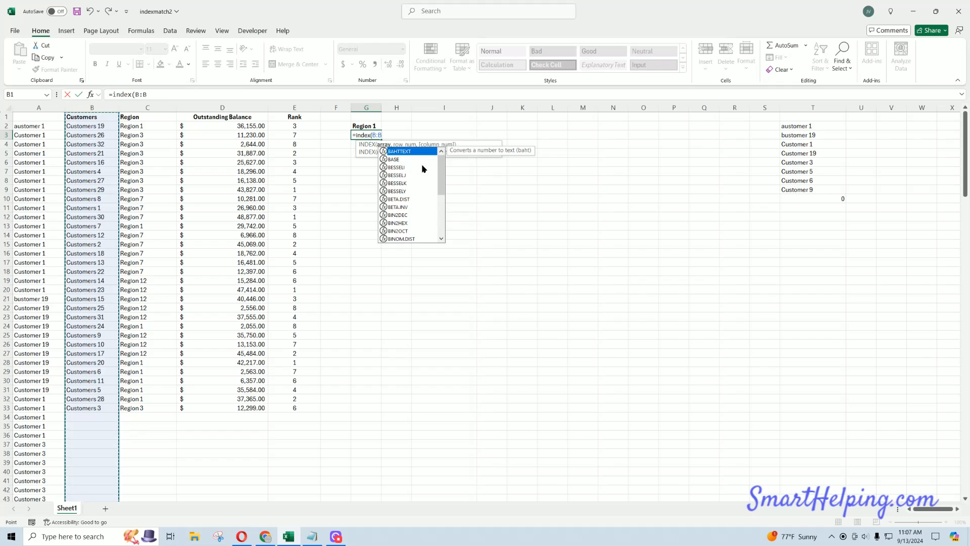
{"action": "type", "text": ",matc"}
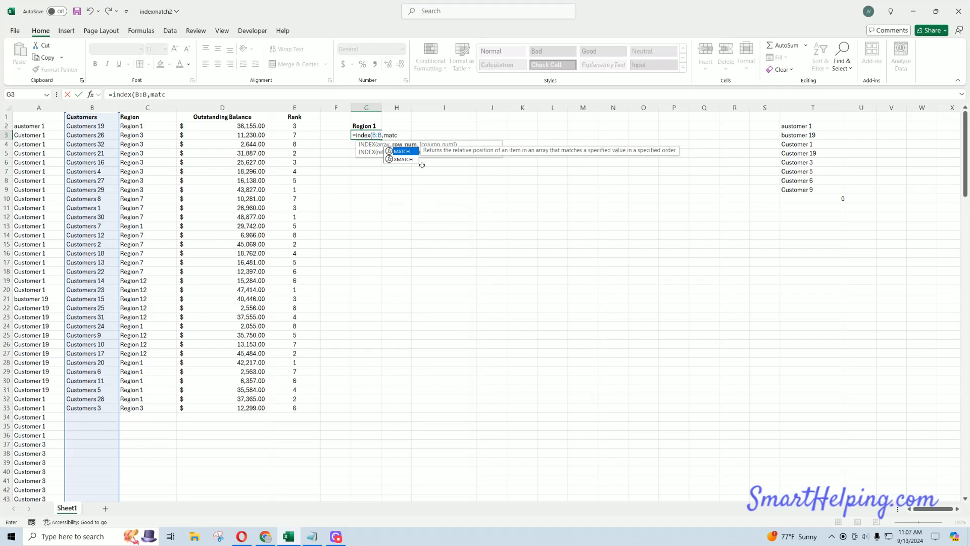
{"action": "type", "text": "h("}
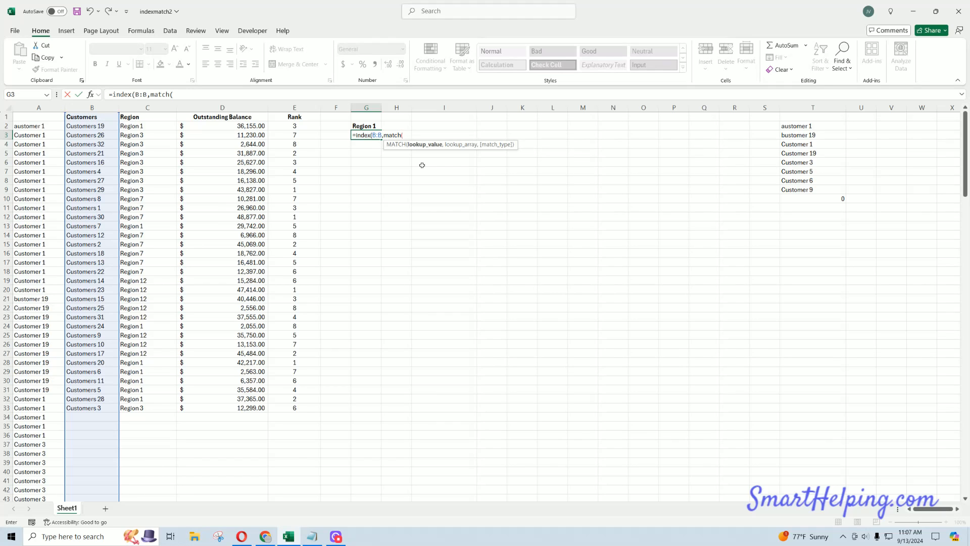
{"action": "key", "text": "BackSpace"}
{"action": "key", "text": "Return"}
Step: Enter 1 in F3 beside the unfinished formula and insert a blank column before column F
{"action": "left_click", "coordinate": [330, 135]}
{"action": "type", "text": "1"}
{"action": "key", "text": "Return"}
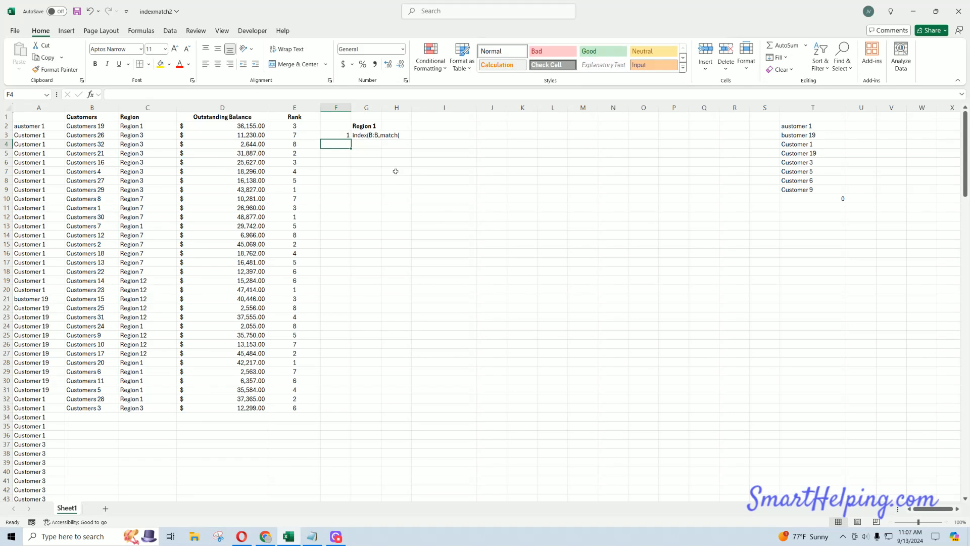
{"action": "left_click", "coordinate": [347, 136]}
{"action": "right_click", "coordinate": [348, 109]}
{"action": "left_click", "coordinate": [366, 203]}
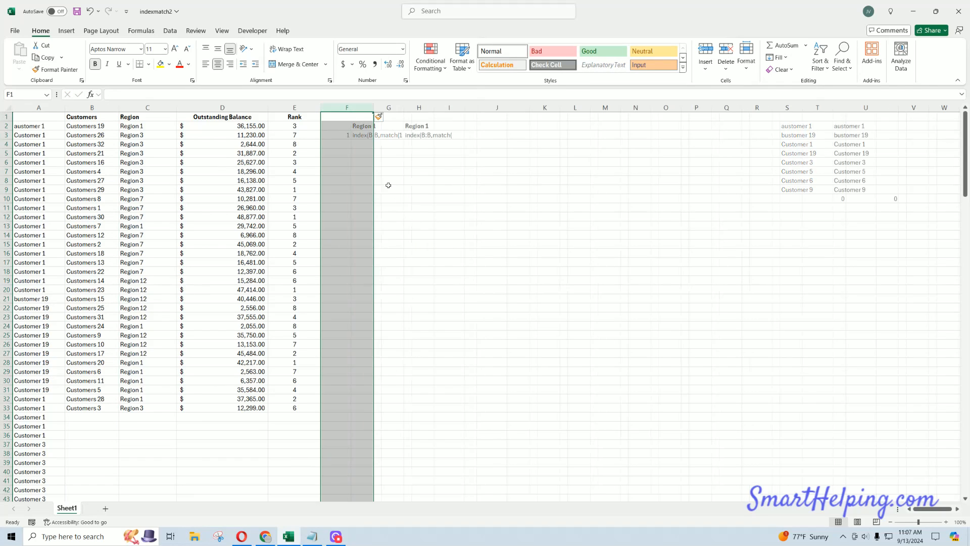
Step: Fill G3:G7 with the rank numbers 1 to 5 and centre them
{"action": "left_click", "coordinate": [402, 136]}
{"action": "left_click_drag", "start_coordinate": [406, 138], "coordinate": [403, 173]}
{"action": "left_click", "coordinate": [398, 145]}
{"action": "type", "text": "2"}
{"action": "key", "text": "Return"}
{"action": "left_click_drag", "start_coordinate": [397, 135], "coordinate": [404, 174]}
{"action": "left_click", "coordinate": [446, 181]}
{"action": "left_click_drag", "start_coordinate": [390, 137], "coordinate": [389, 171]}
{"action": "left_click", "coordinate": [221, 64]}
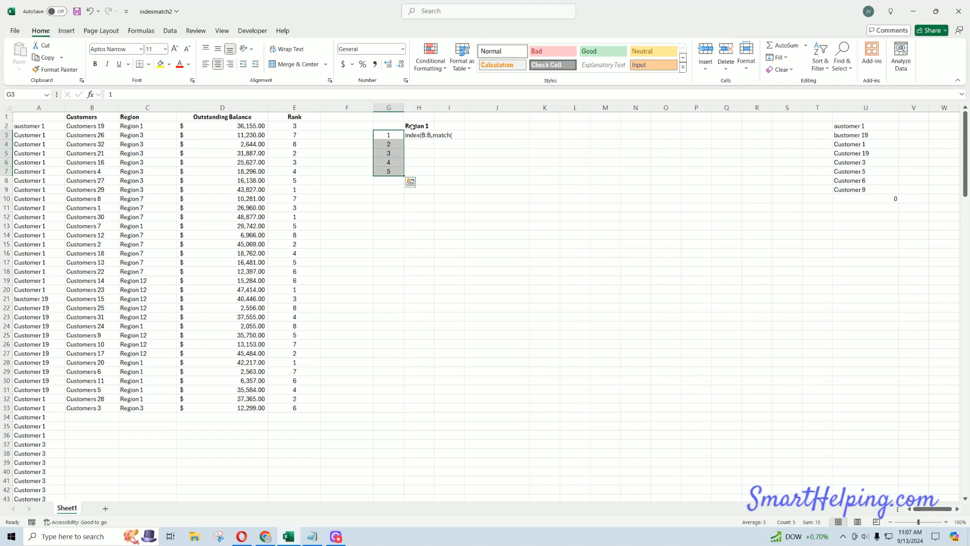
Step: Turn the text in H3 back into a formula and add the Region column C:C inside MATCH
{"action": "left_click", "coordinate": [419, 135]}
{"action": "left_click", "coordinate": [109, 93]}
{"action": "type", "text": "="}
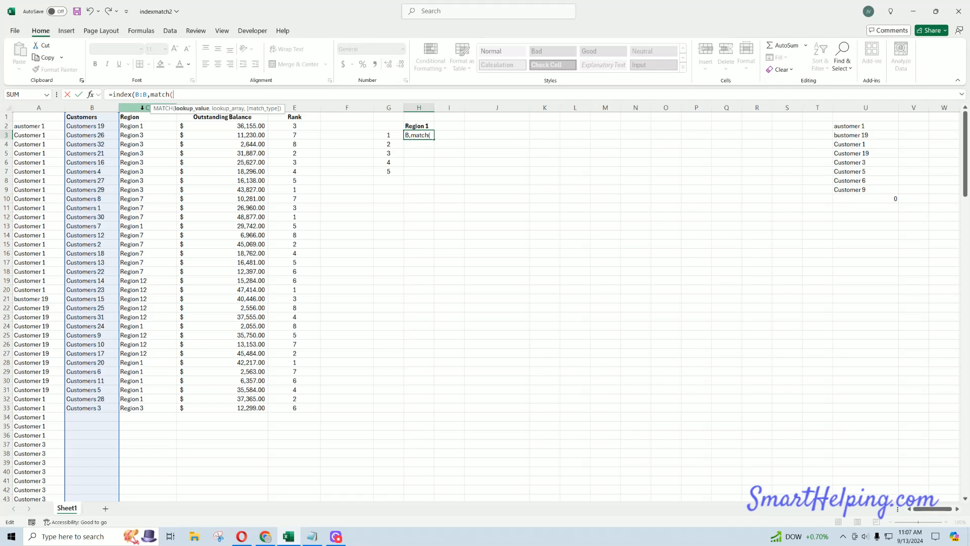
{"action": "left_click", "coordinate": [142, 107]}
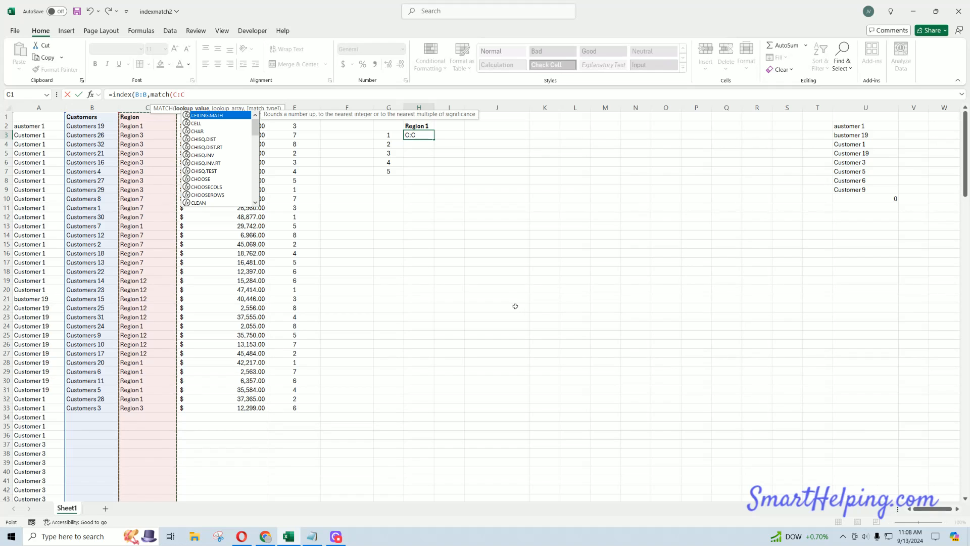
{"action": "key", "text": "F8"}
{"action": "type", "text": "\""}
{"action": "key", "text": "BackSpace"}
{"action": "key", "text": "BackSpace"}
{"action": "type", "text": ";"}
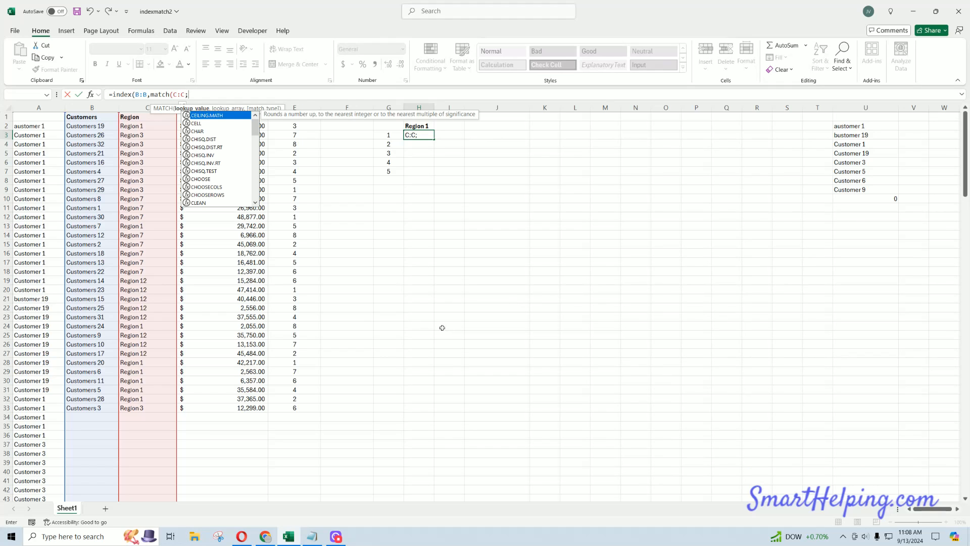
{"action": "left_click", "coordinate": [297, 106]}
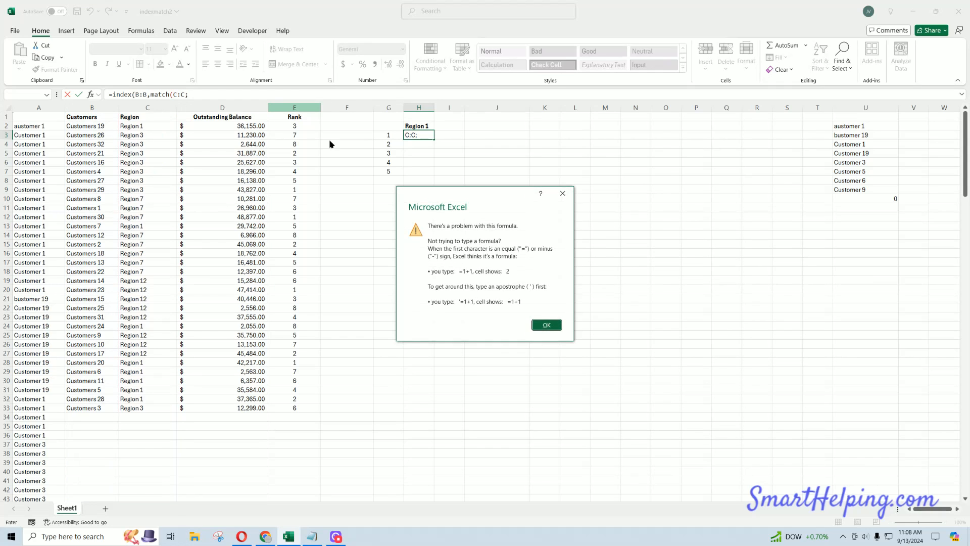
{"action": "left_click", "coordinate": [547, 324]}
{"action": "left_click", "coordinate": [208, 97]}
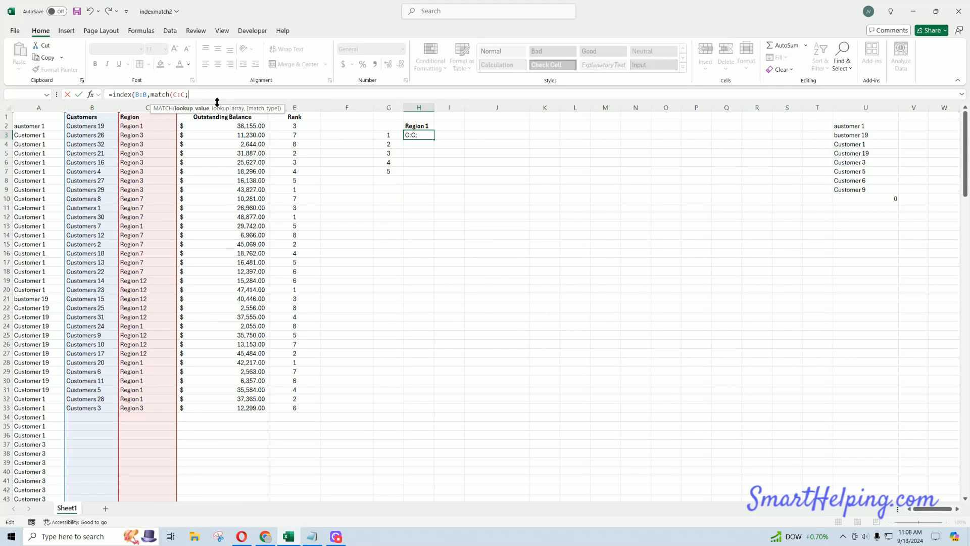
{"action": "key", "text": "BackSpace"}
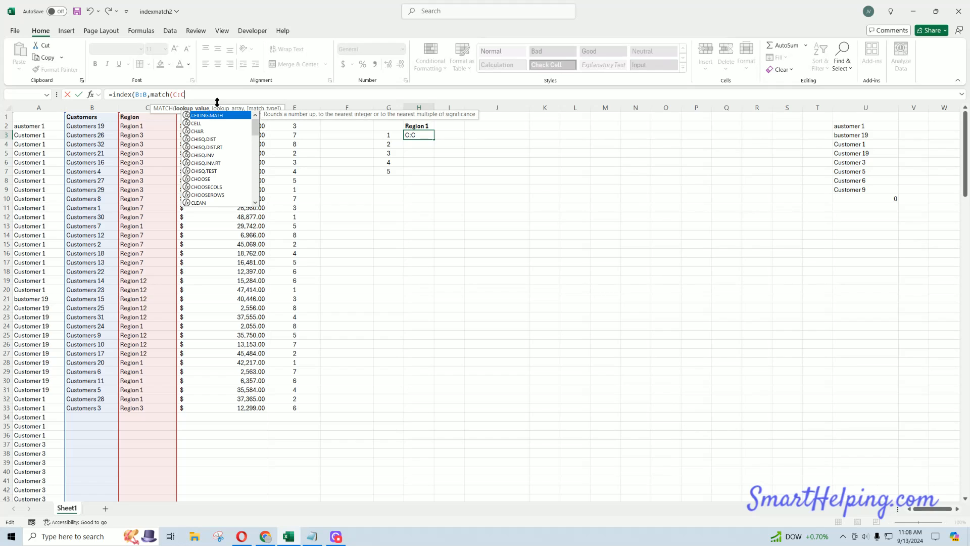
Step: Complete the H3 formula as =INDEX(B:B,MATCH(H2&G3,C:C&E:E)), matching region and rank together
{"action": "type", "text": "&"}
{"action": "left_click", "coordinate": [298, 108]}
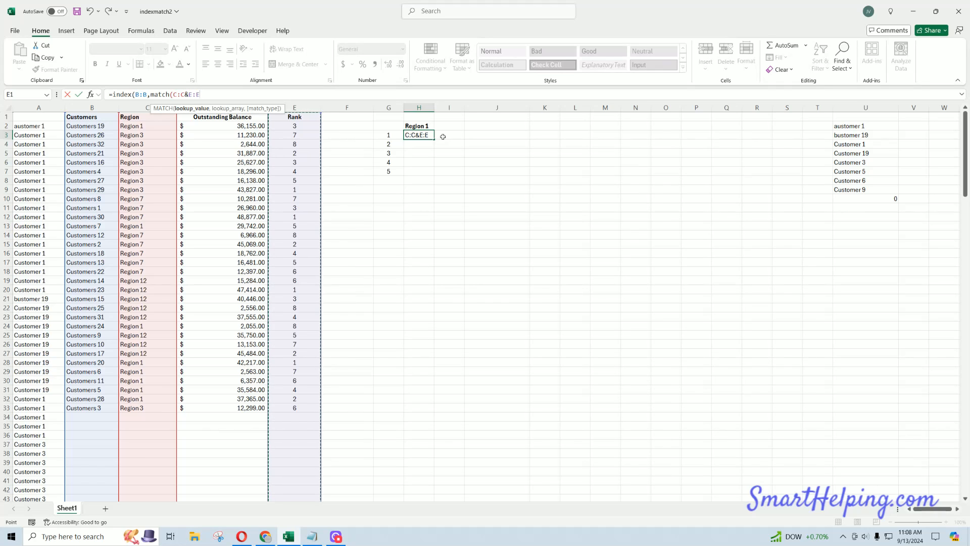
{"action": "left_click", "coordinate": [173, 94]}
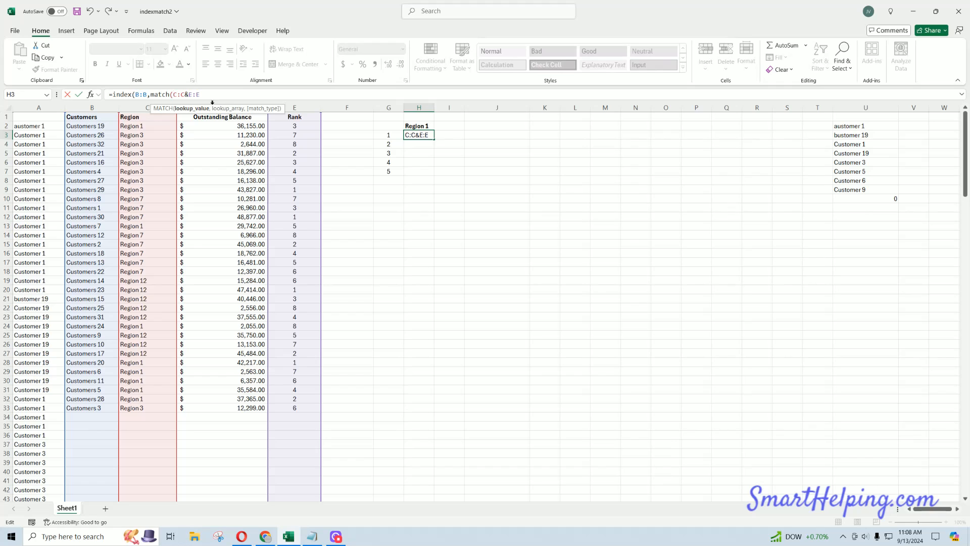
{"action": "left_click", "coordinate": [421, 126]}
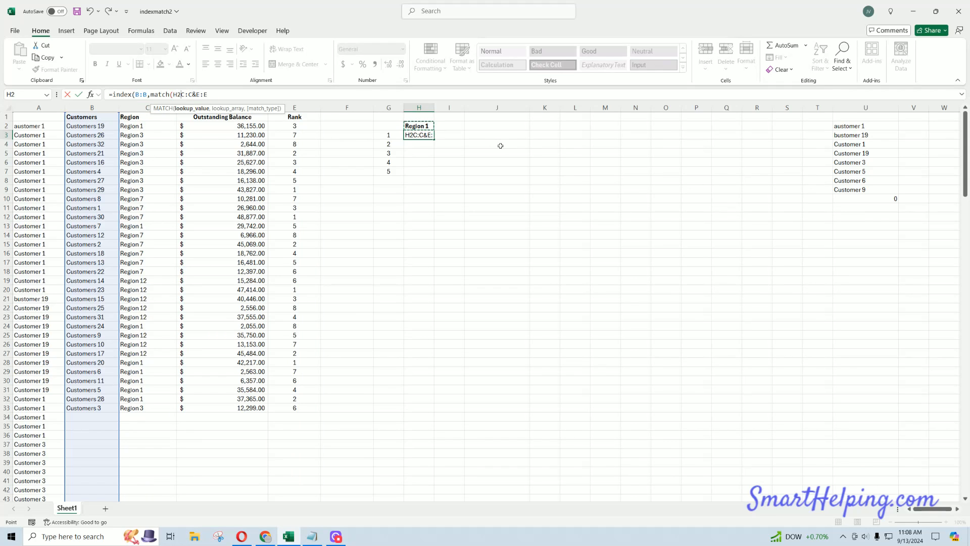
{"action": "type", "text": "&"}
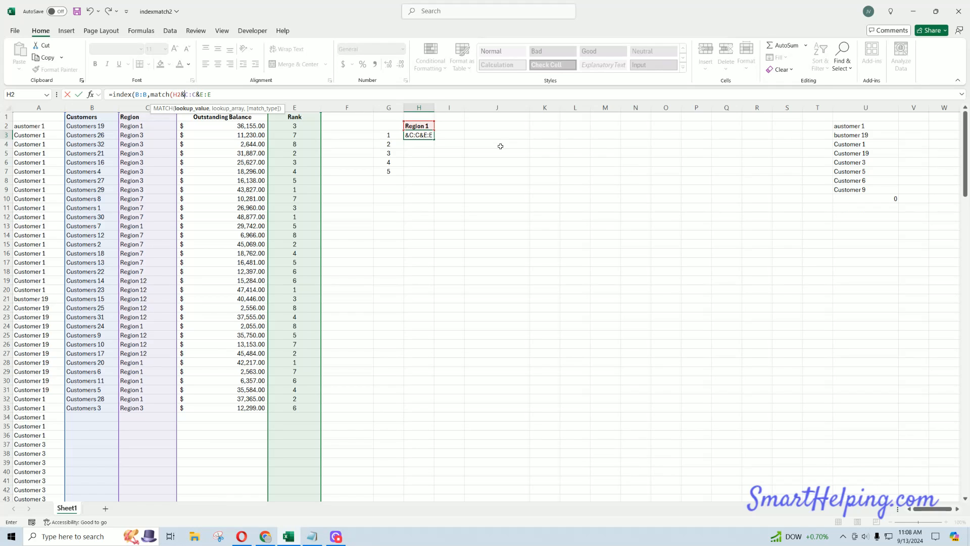
{"action": "left_click", "coordinate": [395, 135]}
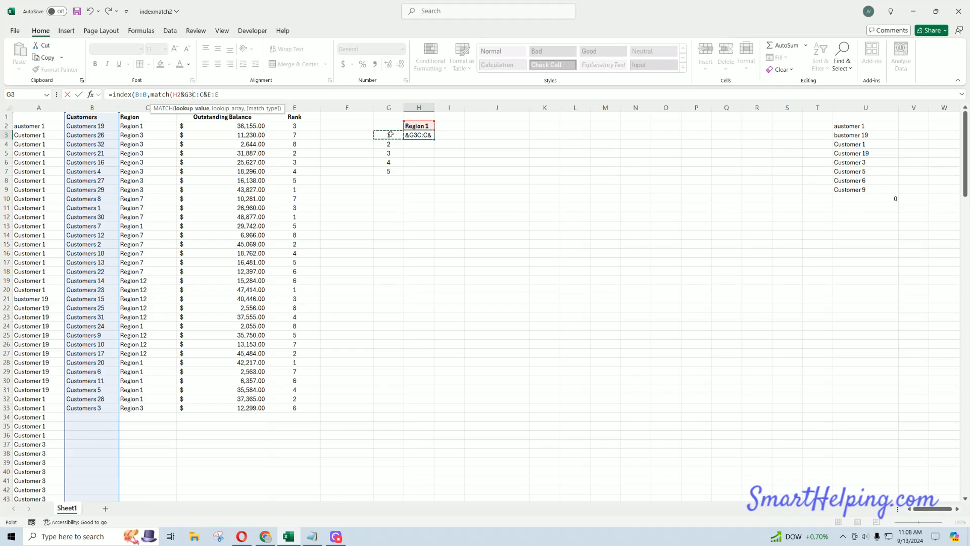
{"action": "type", "text": ","}
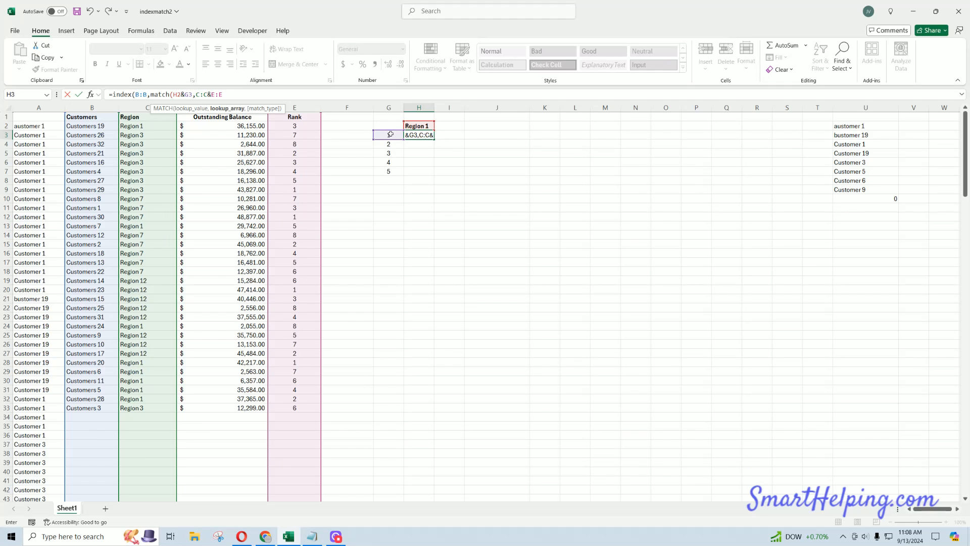
{"action": "key", "text": "Return"}
{"action": "key", "text": "Return"}
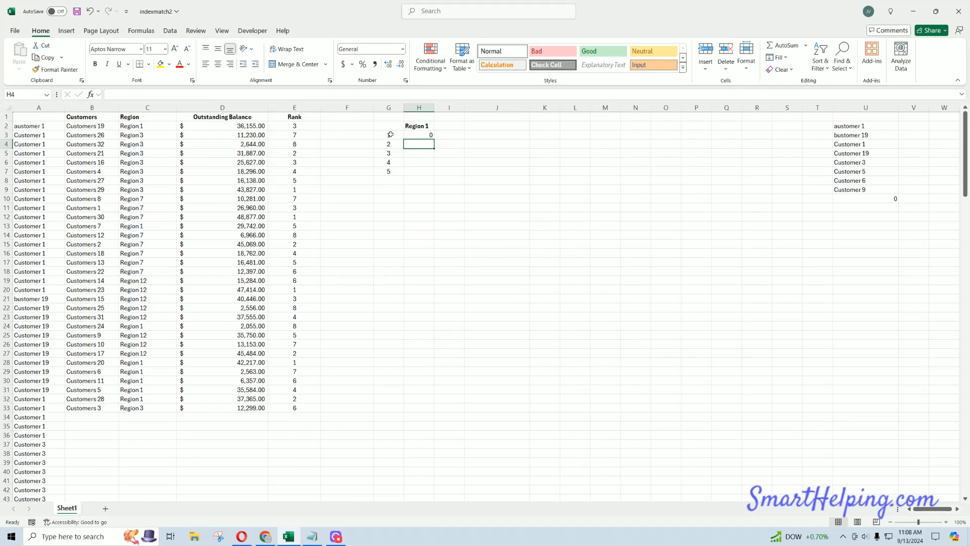
Step: Widen column H slightly and review the references used by the INDEX/MATCH formula in H3
{"action": "left_click_drag", "start_coordinate": [434, 108], "coordinate": [451, 108]}
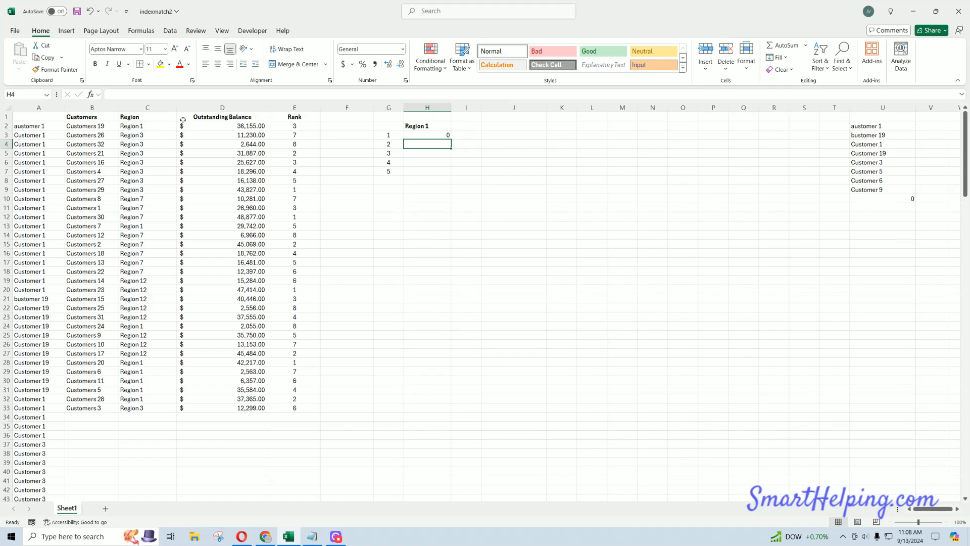
{"action": "double_click", "coordinate": [434, 135]}
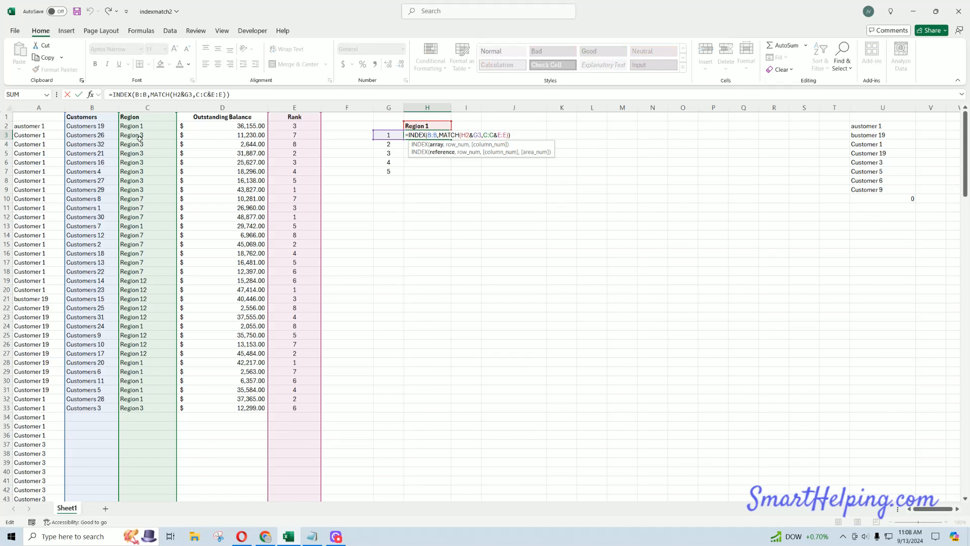
{"action": "left_click", "coordinate": [387, 136]}
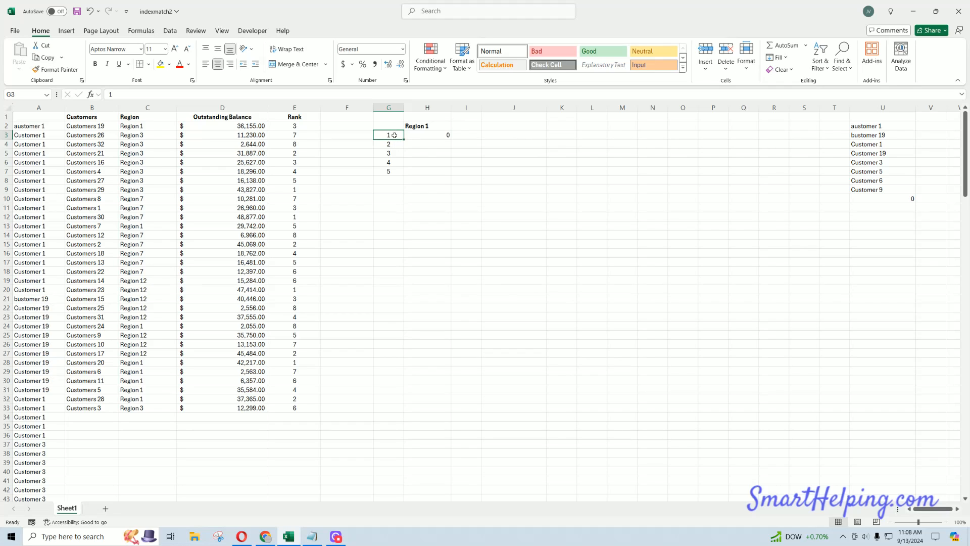
{"action": "left_click", "coordinate": [425, 137]}
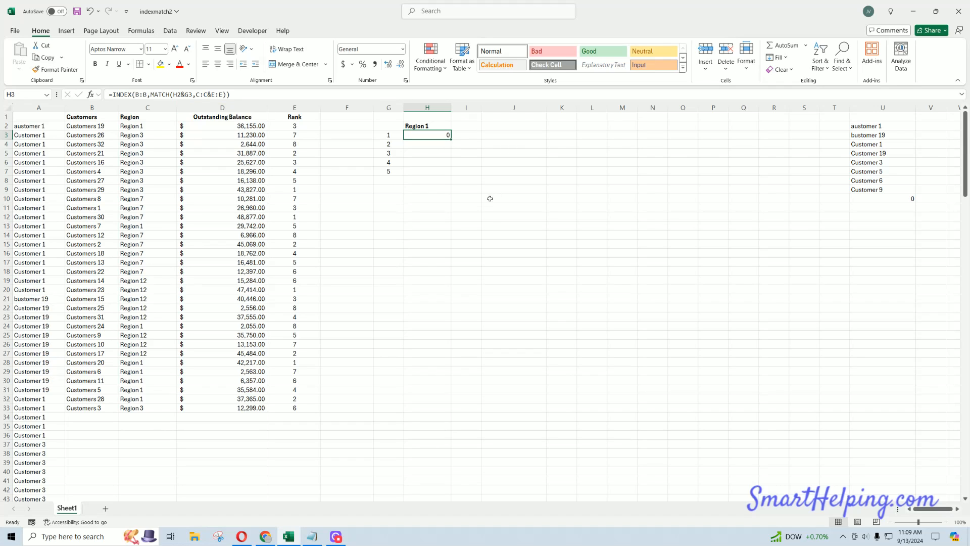
{"action": "mouse_move", "coordinate": [336, 540]}
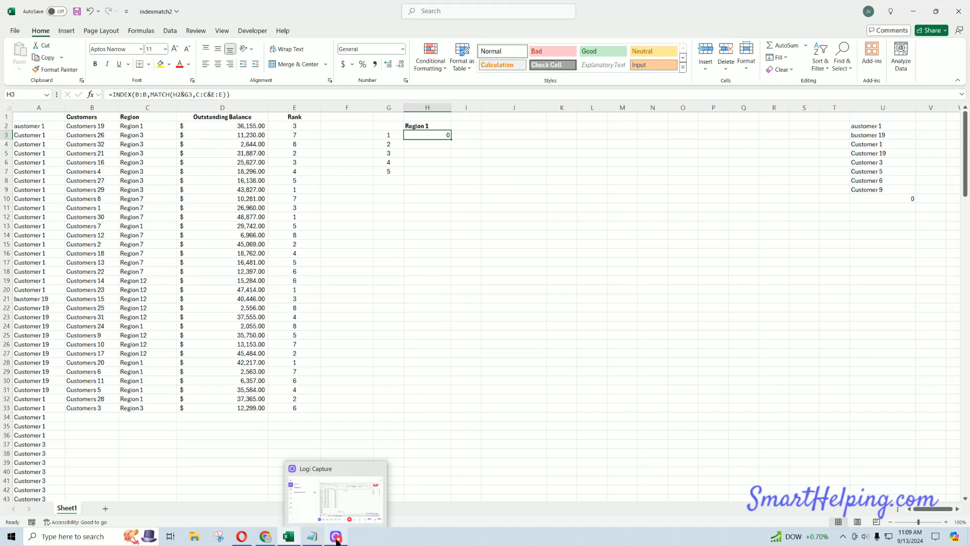
{"action": "left_click", "coordinate": [336, 538]}
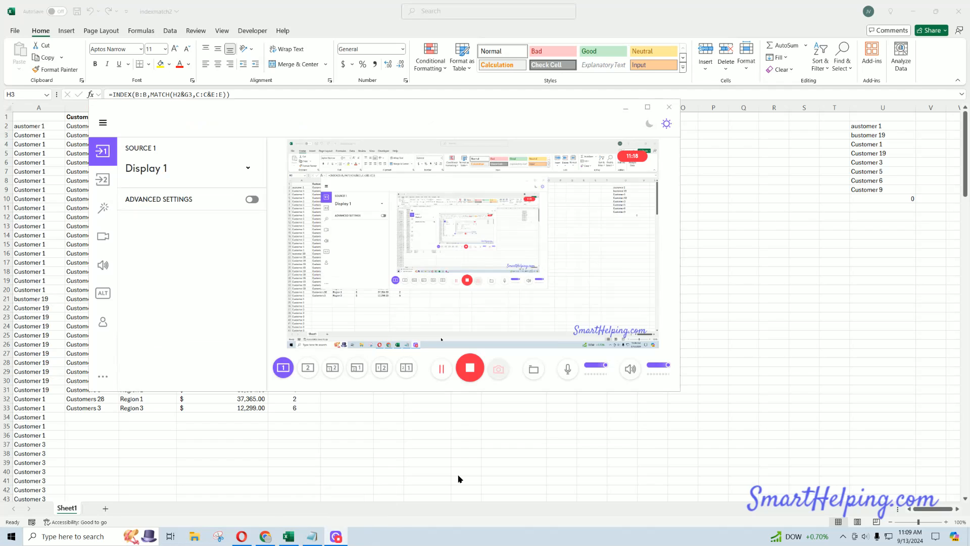
Step: In the H3 formula, make the lookup references $H$2 and $G3 and the INDEX array $B:$B
{"action": "left_click", "coordinate": [464, 409]}
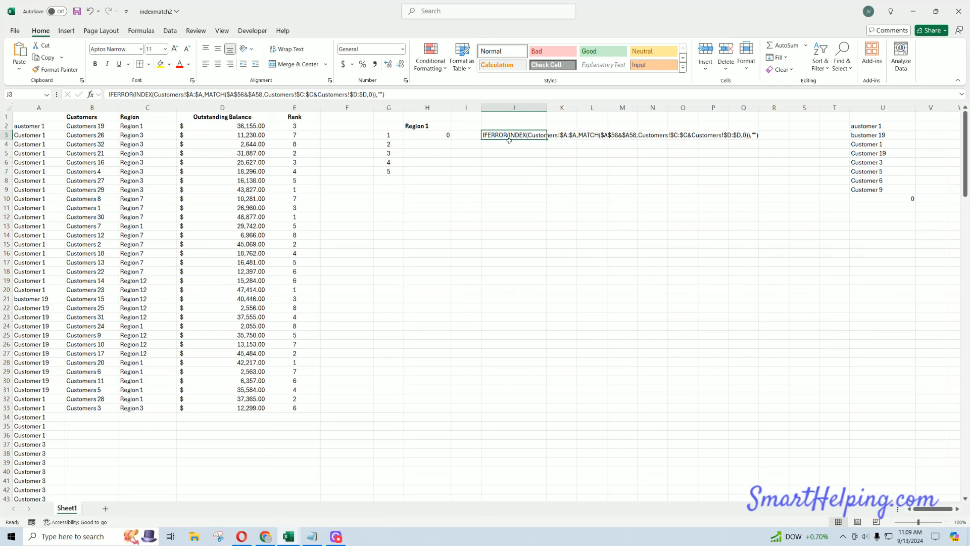
{"action": "double_click", "coordinate": [428, 134]}
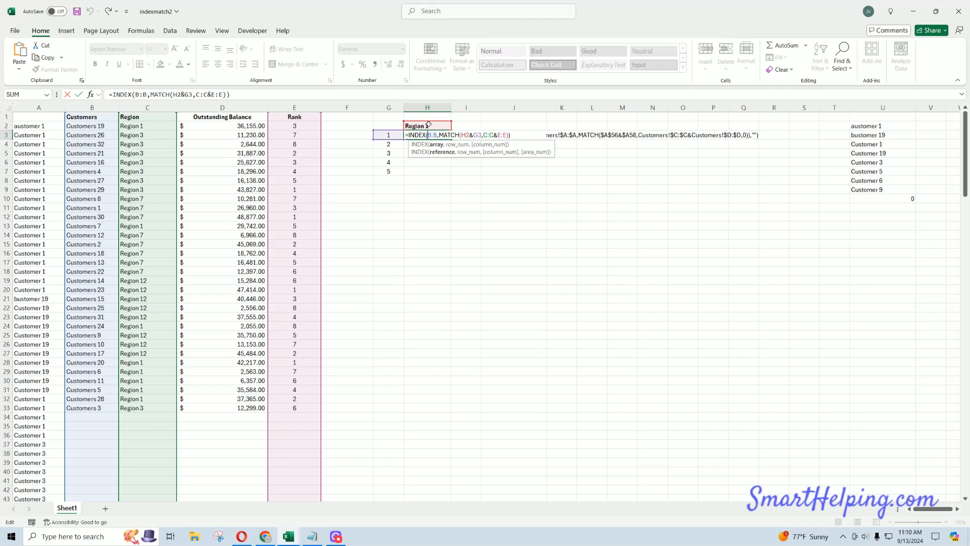
{"action": "left_click", "coordinate": [467, 135]}
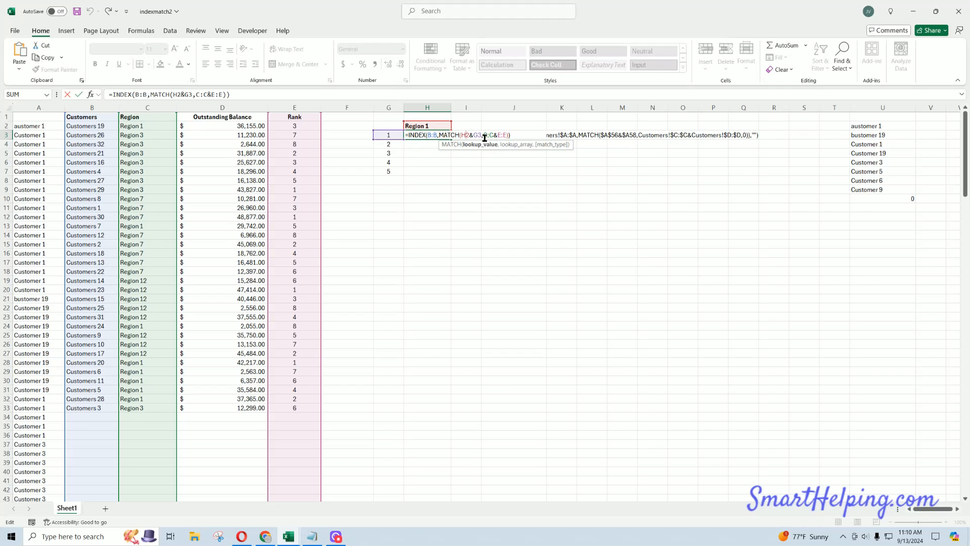
{"action": "key", "text": "F4"}
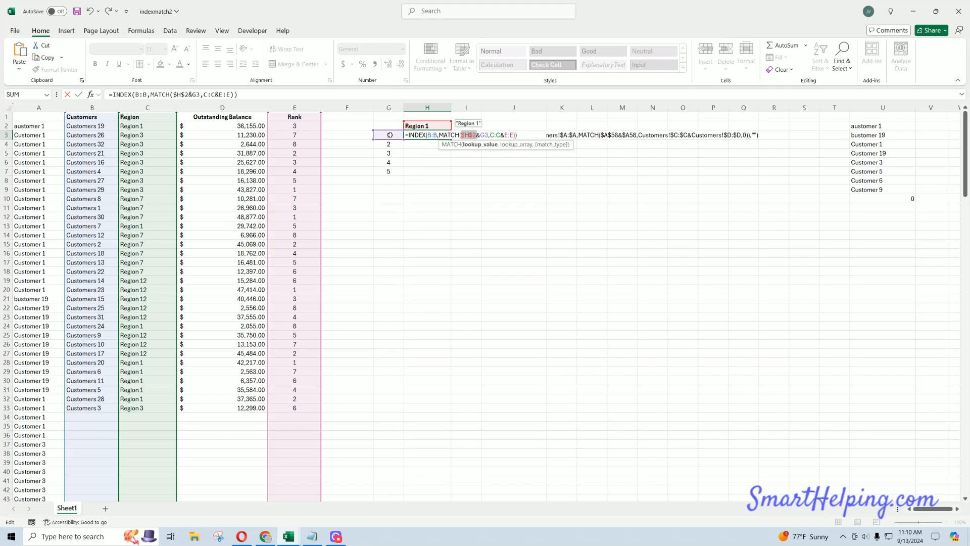
{"action": "left_click", "coordinate": [482, 134]}
{"action": "type", "text": "$"}
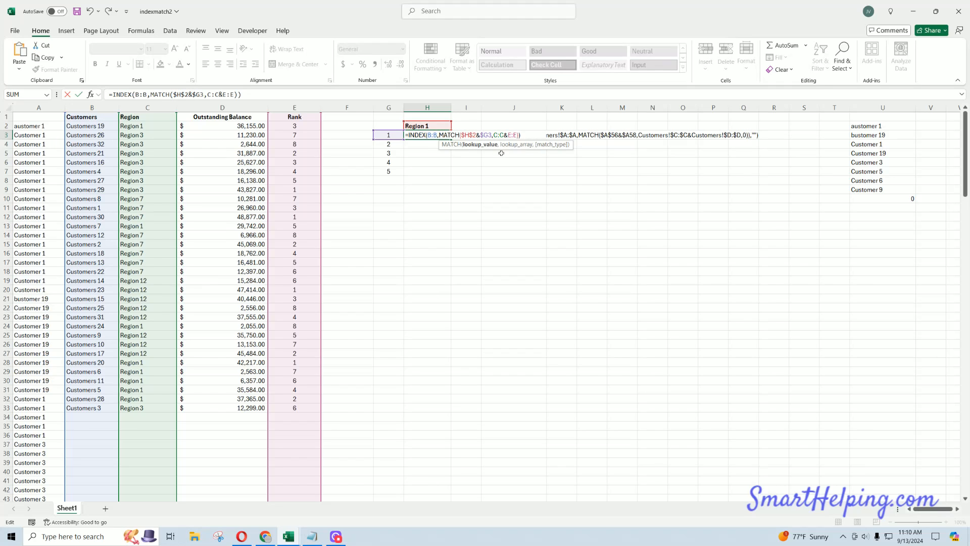
{"action": "left_click", "coordinate": [434, 135]}
{"action": "key", "text": "F4"}
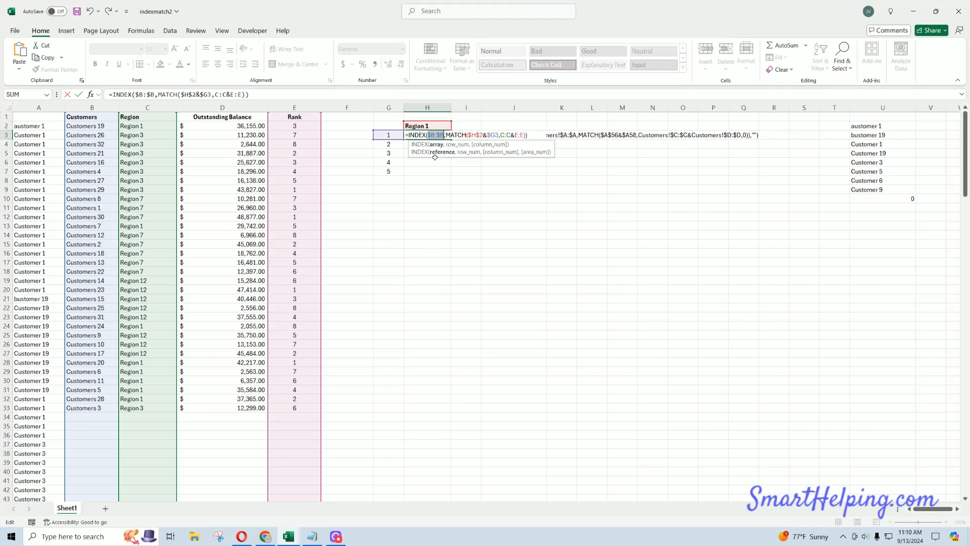
Step: Lock the MATCH columns as $C:$C&$E:$E in H3 and fill the formula down to H7
{"action": "left_click", "coordinate": [506, 136]}
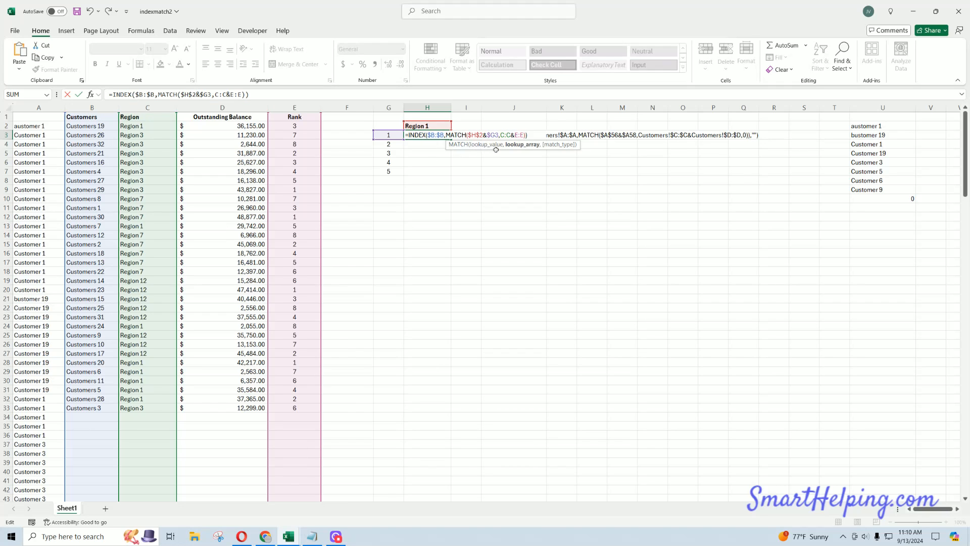
{"action": "key", "text": "F4"}
{"action": "left_click", "coordinate": [526, 135]}
{"action": "key", "text": "F4"}
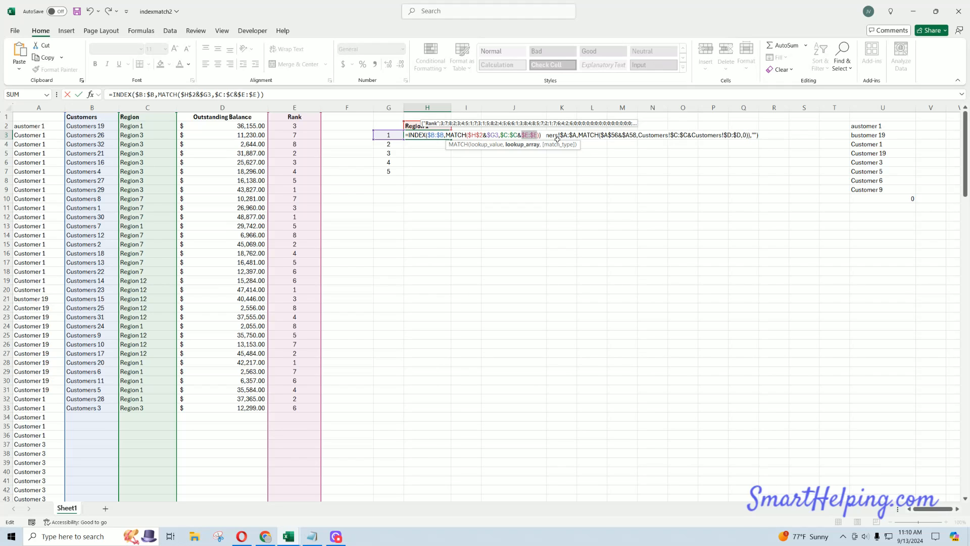
{"action": "left_click", "coordinate": [542, 134]}
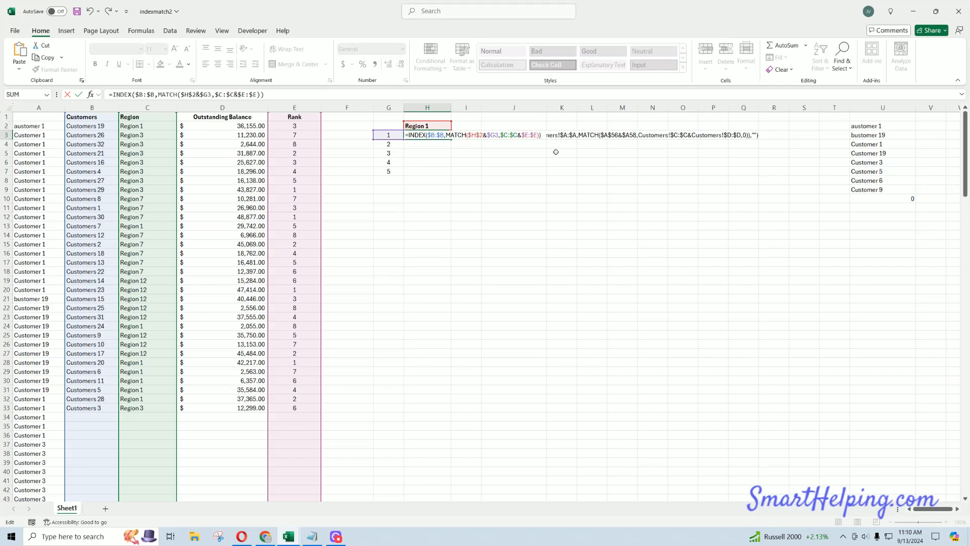
{"action": "key", "text": "Return"}
{"action": "left_click", "coordinate": [434, 135]}
{"action": "left_click_drag", "start_coordinate": [451, 140], "coordinate": [450, 174]}
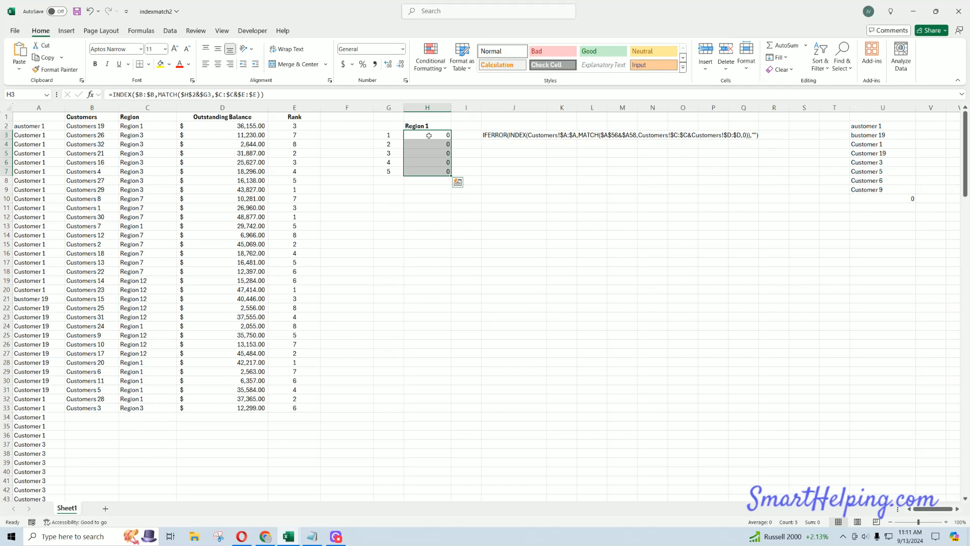
Step: Check the source row for Region 1 with rank 1 against the references in the H3 formula
{"action": "left_click", "coordinate": [151, 127]}
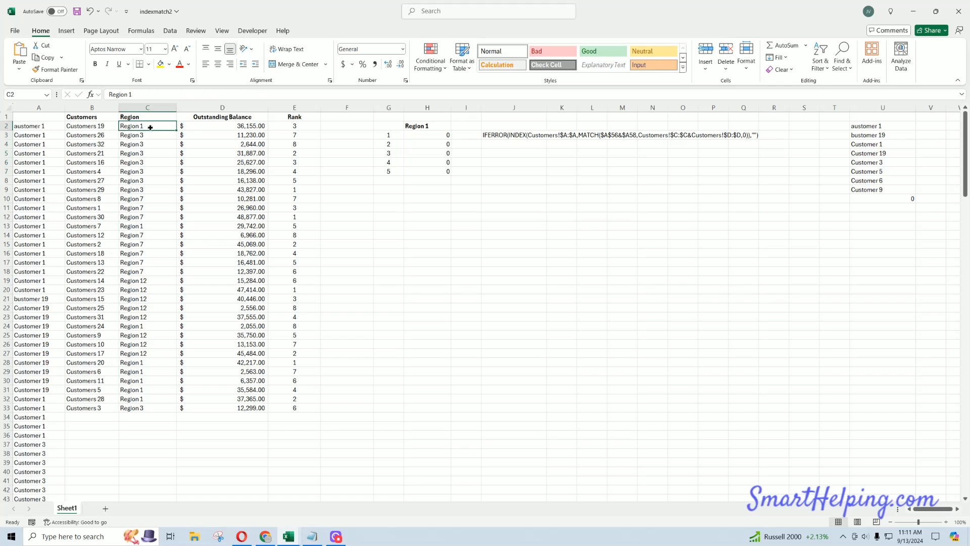
{"action": "left_click", "coordinate": [300, 361]}
{"action": "left_click", "coordinate": [257, 363]}
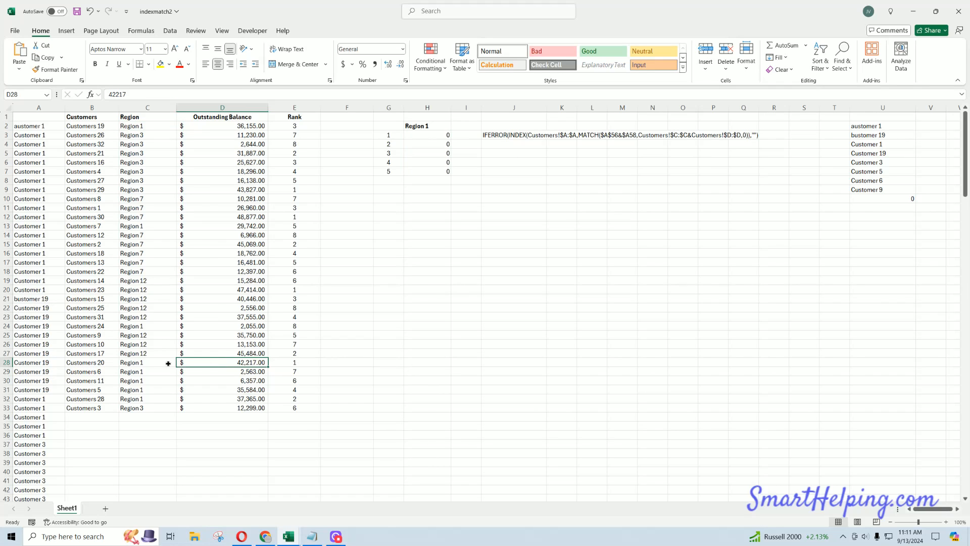
{"action": "left_click_drag", "start_coordinate": [188, 362], "coordinate": [103, 364]}
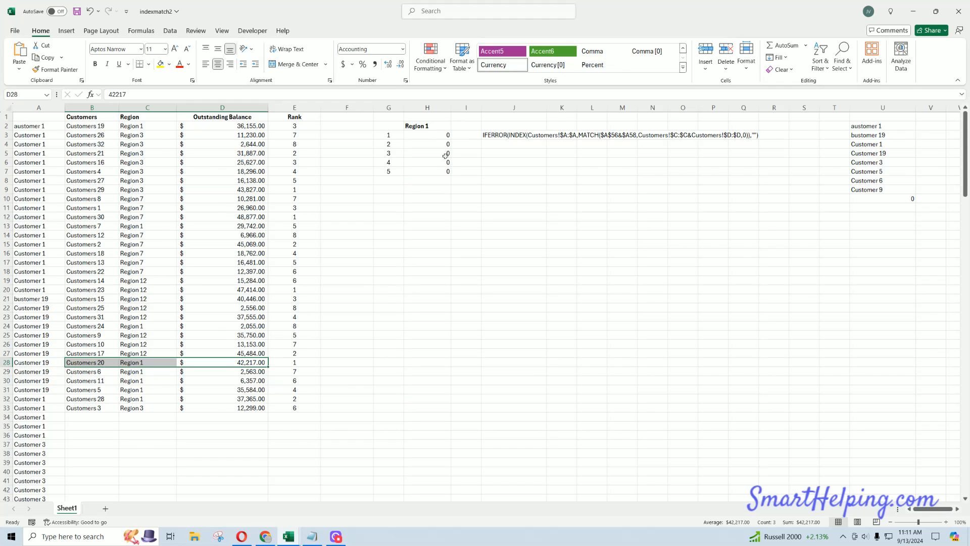
{"action": "left_click", "coordinate": [439, 134]}
{"action": "double_click", "coordinate": [439, 134]}
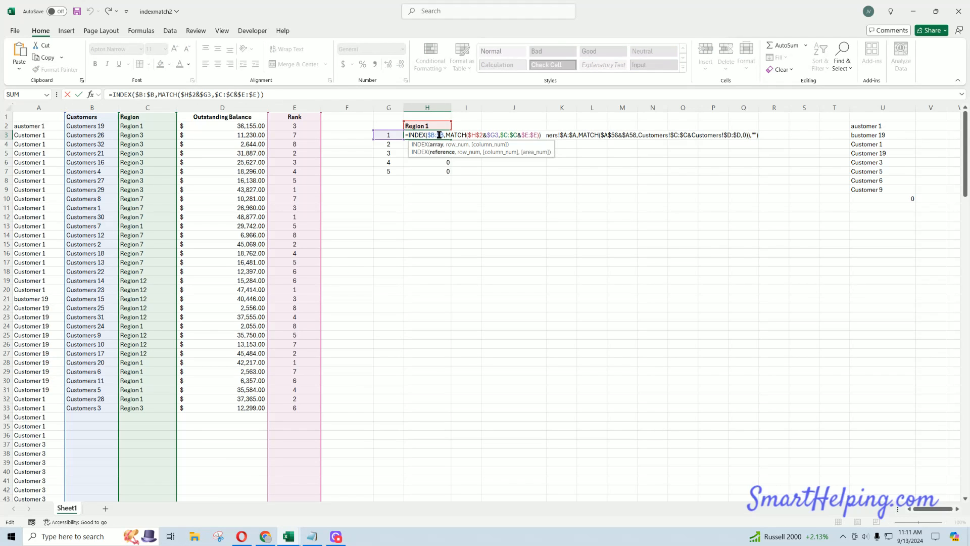
{"action": "key", "text": "Escape"}
{"action": "double_click", "coordinate": [439, 134]}
{"action": "key", "text": "Return"}
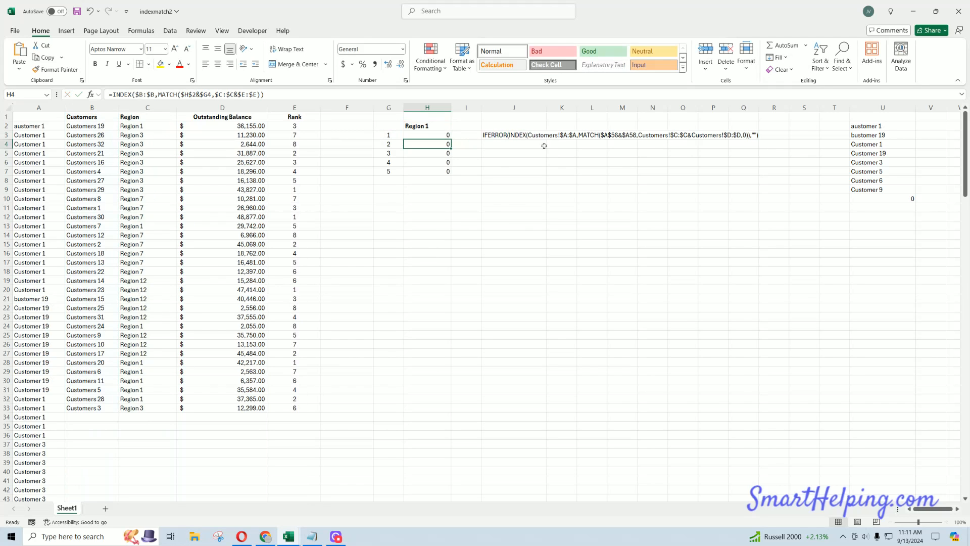
Step: Move the sample IFERROR formula text from J3 to M7
{"action": "left_click", "coordinate": [446, 133]}
{"action": "left_click", "coordinate": [498, 135]}
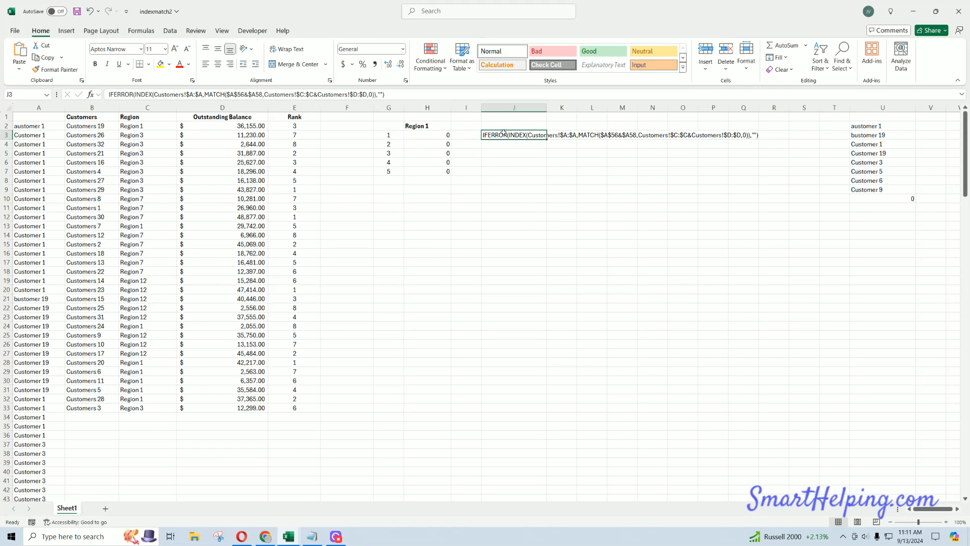
{"action": "left_click_drag", "start_coordinate": [504, 133], "coordinate": [630, 168]}
Step: Fill the Region 1 header across to J2 as Region 2 and Region 3, and centre columns H to J
{"action": "left_click", "coordinate": [429, 127]}
{"action": "left_click_drag", "start_coordinate": [451, 130], "coordinate": [523, 135]}
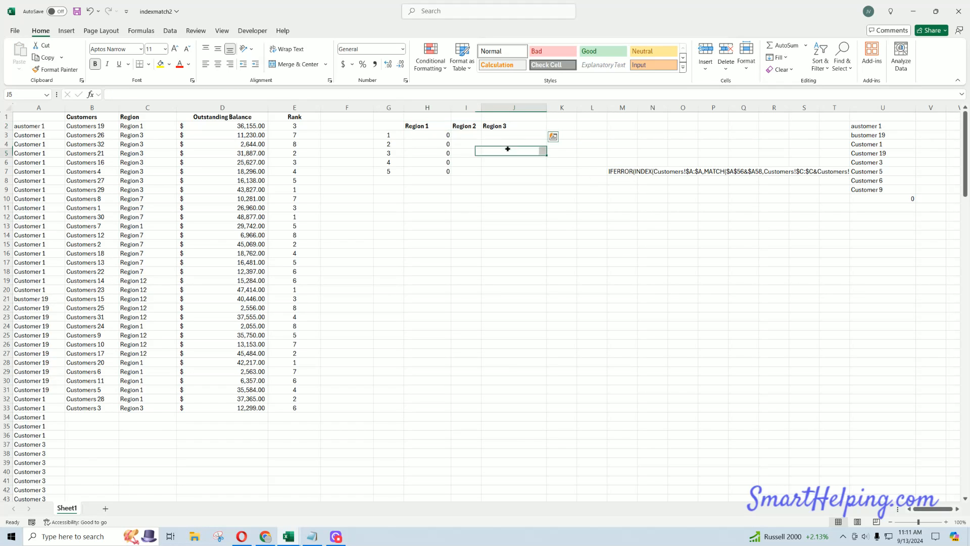
{"action": "left_click", "coordinate": [439, 109]}
{"action": "left_click_drag", "start_coordinate": [439, 110], "coordinate": [514, 108]}
{"action": "left_click", "coordinate": [218, 65]}
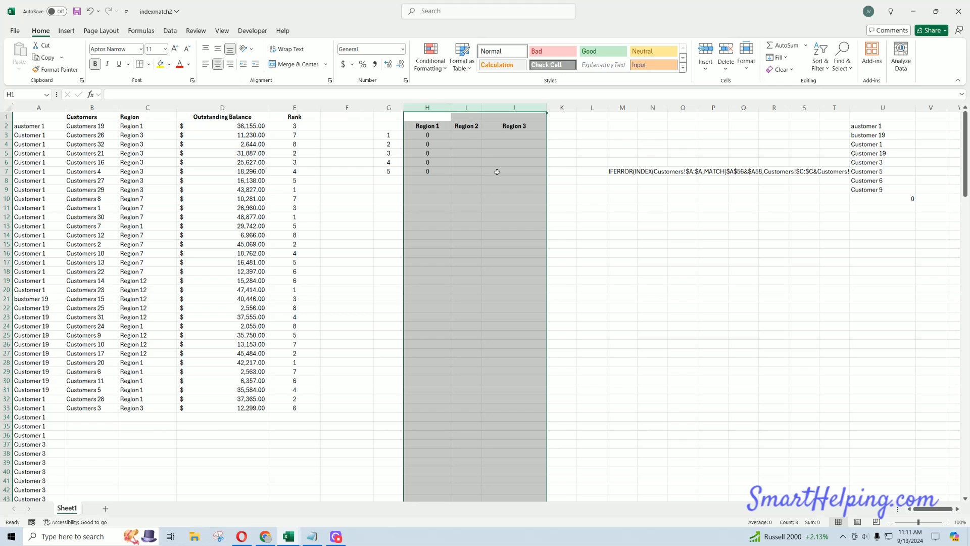
Step: Fill the H3 formula across to J3 and down to row 7
{"action": "left_click", "coordinate": [437, 133]}
{"action": "left_click_drag", "start_coordinate": [452, 139], "coordinate": [543, 136]}
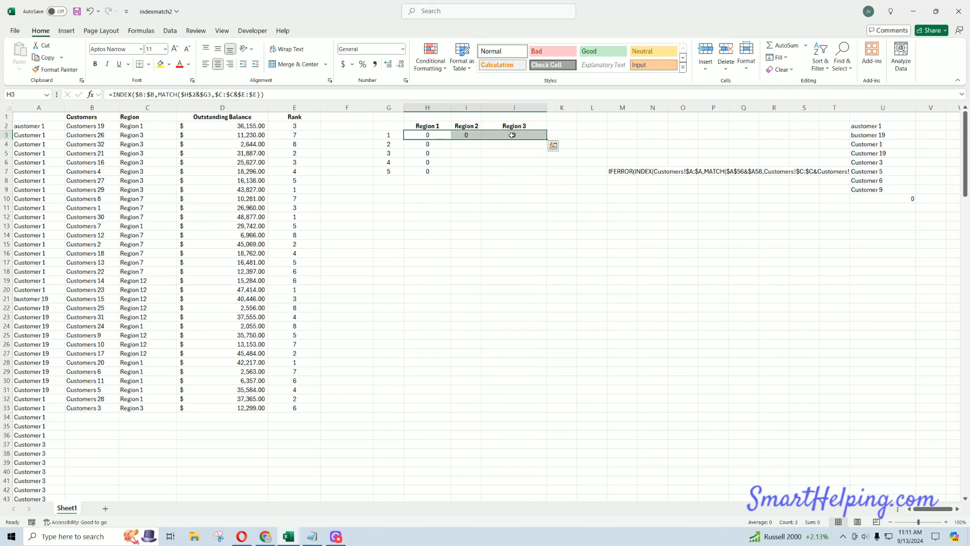
{"action": "left_click_drag", "start_coordinate": [547, 140], "coordinate": [546, 176]}
Step: Examine the formula grid's rank and region references and compare its formulas with the sample IFERROR formula in M7
{"action": "left_click", "coordinate": [449, 135]}
{"action": "left_click_drag", "start_coordinate": [449, 135], "coordinate": [511, 172]}
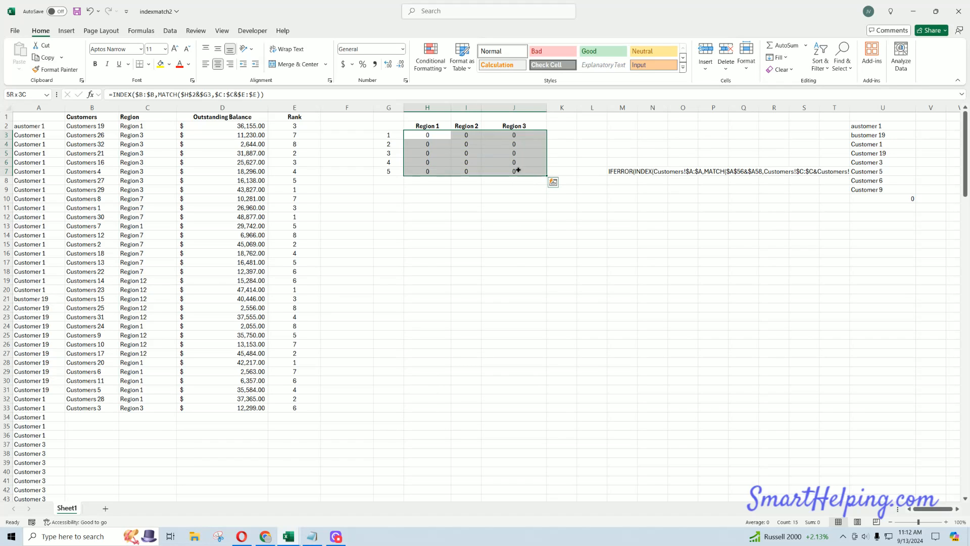
{"action": "left_click", "coordinate": [397, 134]}
{"action": "left_click_drag", "start_coordinate": [396, 134], "coordinate": [393, 171]}
{"action": "left_click", "coordinate": [435, 125]}
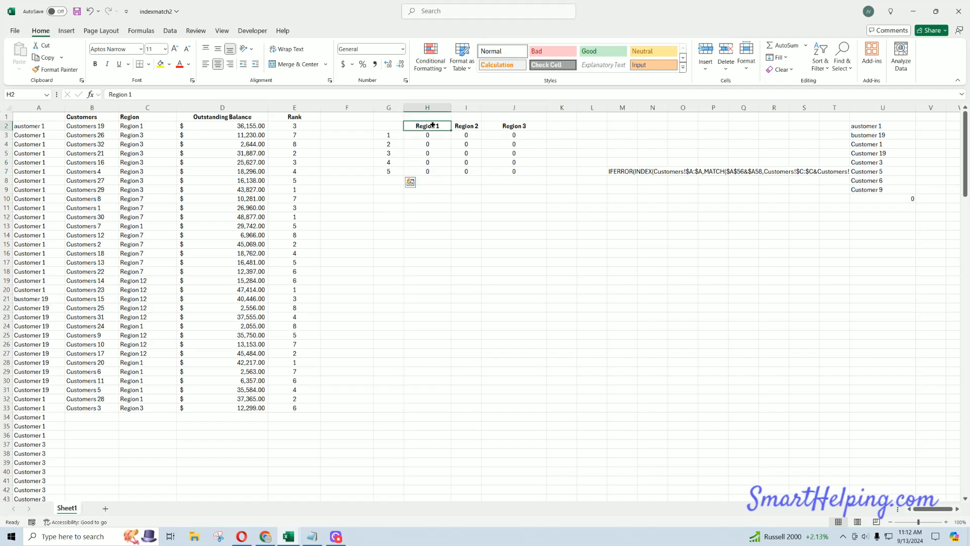
{"action": "double_click", "coordinate": [472, 135]}
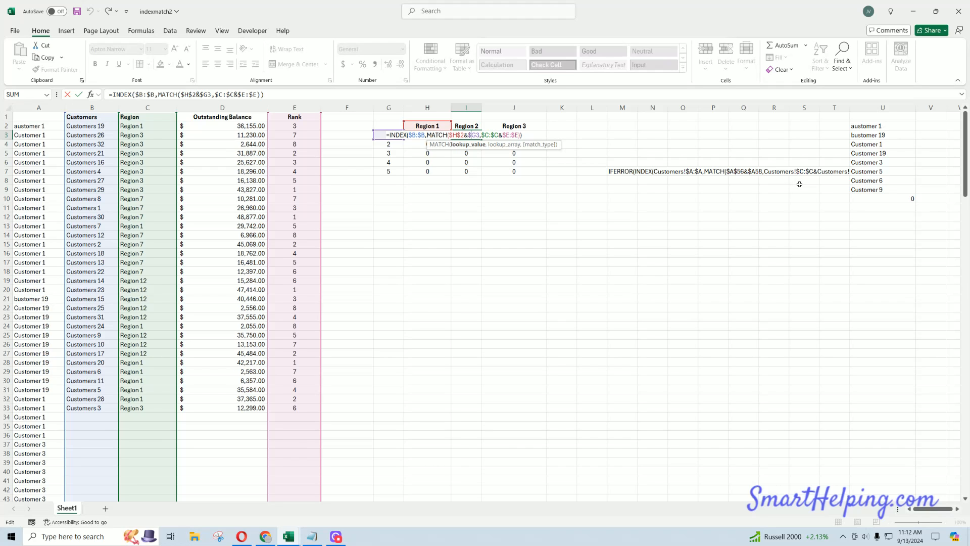
{"action": "key", "text": "Escape"}
{"action": "left_click", "coordinate": [624, 171]}
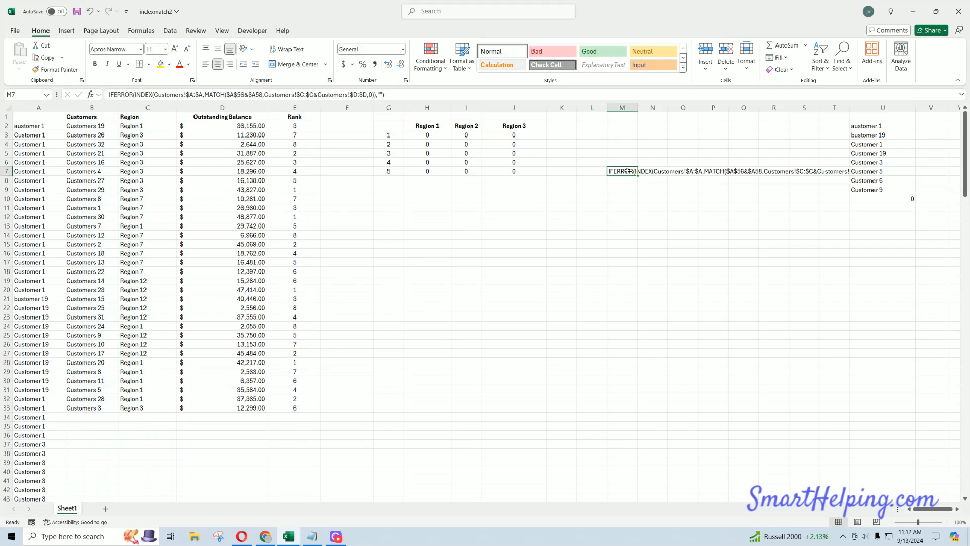
{"action": "left_click", "coordinate": [421, 137]}
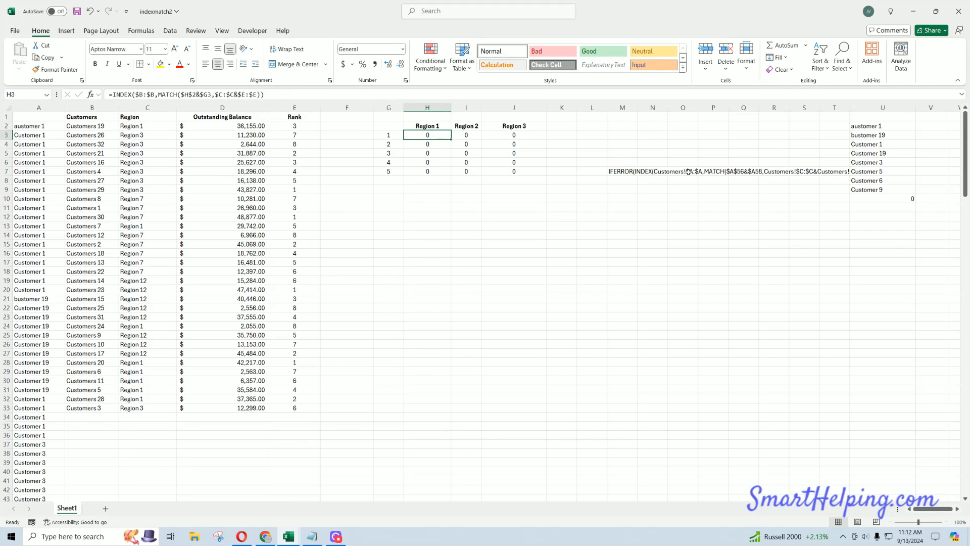
Step: Turn the M7 text into a formula with a leading = and replace its INDEX array with B:B
{"action": "left_click", "coordinate": [630, 172]}
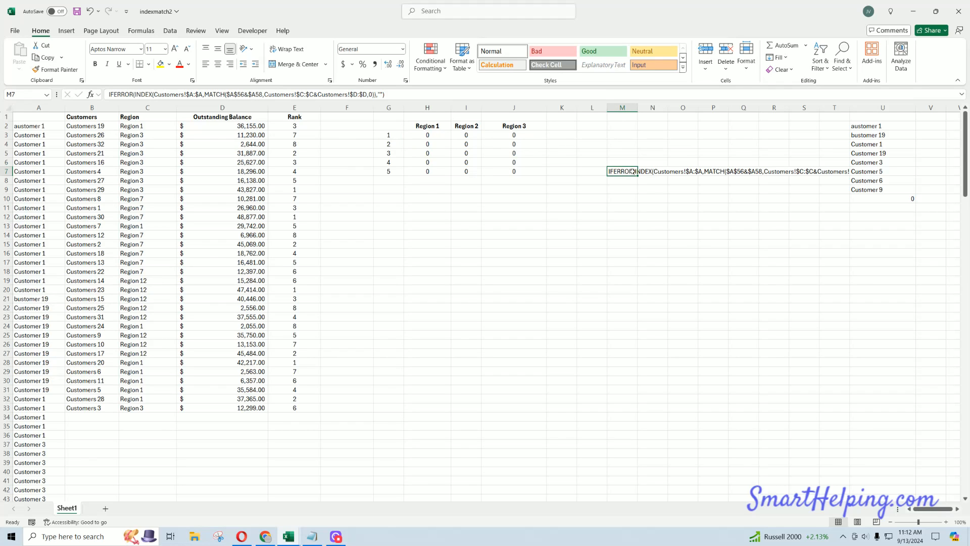
{"action": "double_click", "coordinate": [631, 171]}
{"action": "left_click", "coordinate": [106, 95]}
{"action": "type", "text": "="}
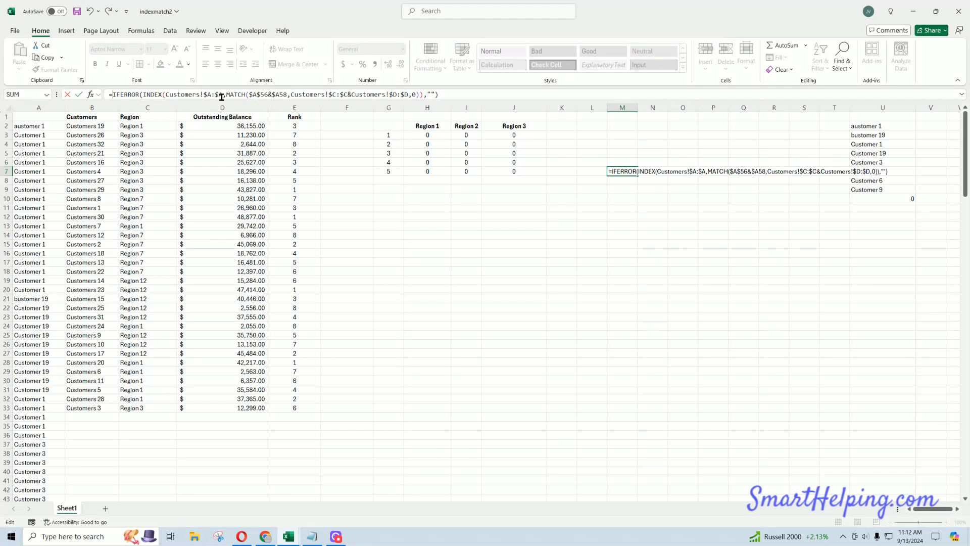
{"action": "left_click_drag", "start_coordinate": [223, 95], "coordinate": [166, 95]}
{"action": "key", "text": "BackSpace"}
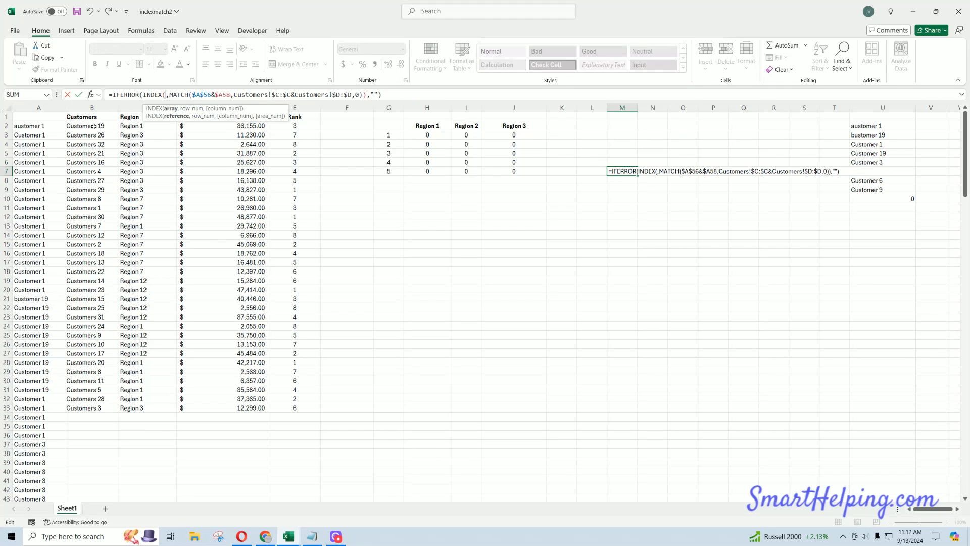
{"action": "left_click", "coordinate": [97, 107]}
Step: Replace the MATCH lookup value in M7 with H2&G3
{"action": "left_click_drag", "start_coordinate": [223, 94], "coordinate": [203, 95]}
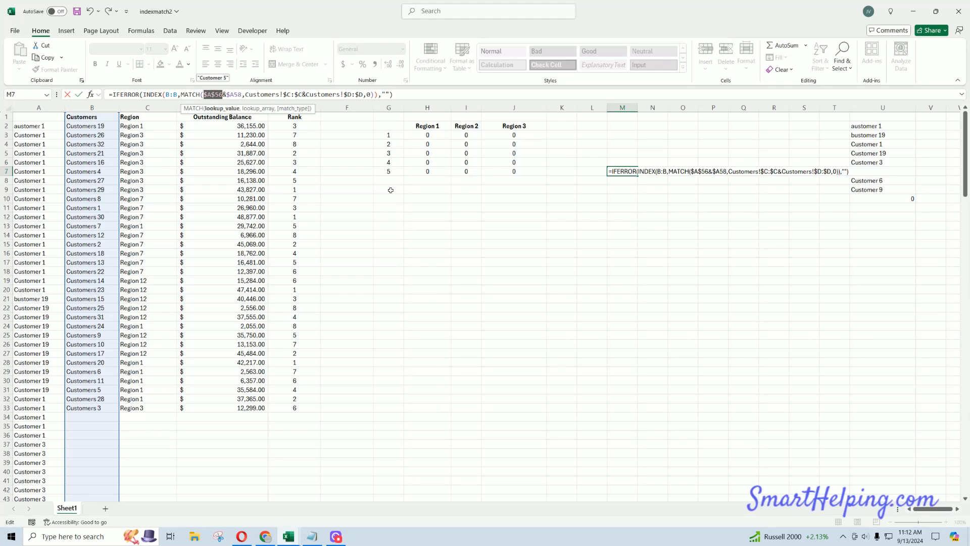
{"action": "left_click", "coordinate": [428, 127]}
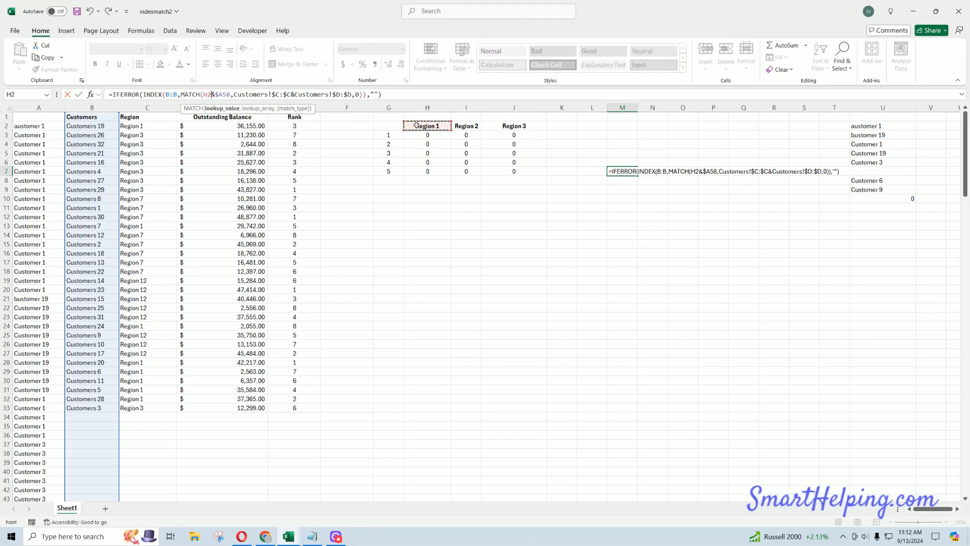
{"action": "left_click_drag", "start_coordinate": [230, 96], "coordinate": [215, 96]}
{"action": "key", "text": "BackSpace"}
{"action": "left_click", "coordinate": [391, 134]}
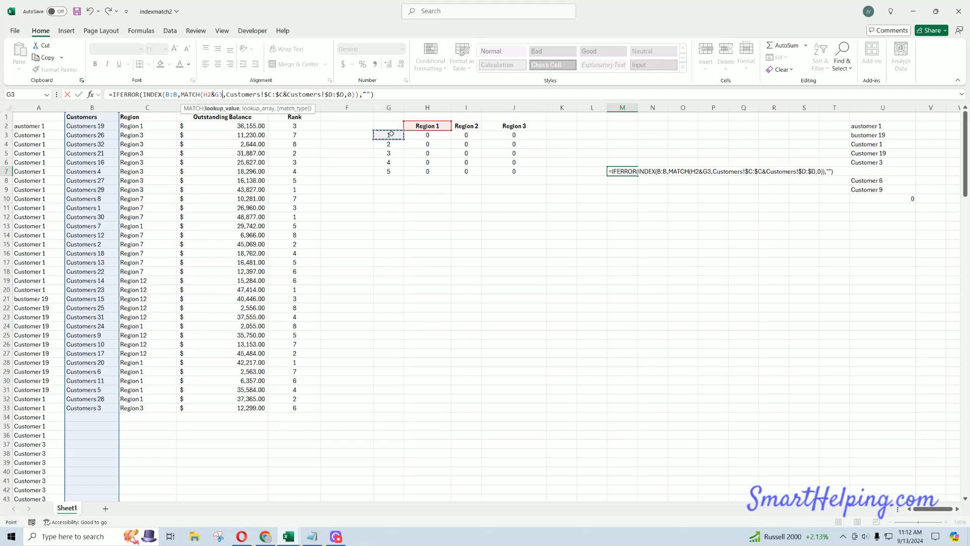
Step: Replace the lookup array in M7 with C:C&E:E, completing =IFERROR(INDEX(B:B,MATCH(H2&G3,C:C&E:E,0)),"")
{"action": "left_click_drag", "start_coordinate": [284, 95], "coordinate": [227, 96]}
{"action": "key", "text": "BackSpace"}
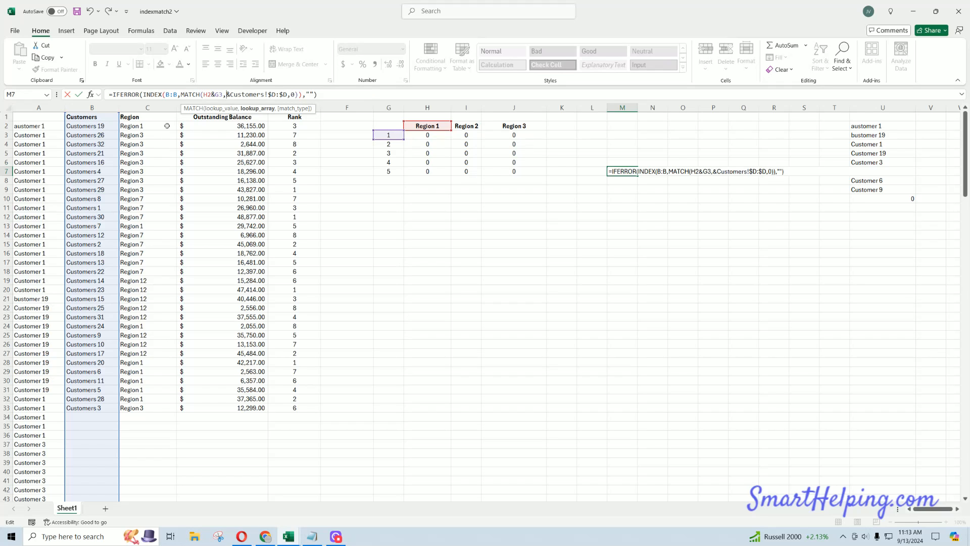
{"action": "left_click", "coordinate": [146, 108]}
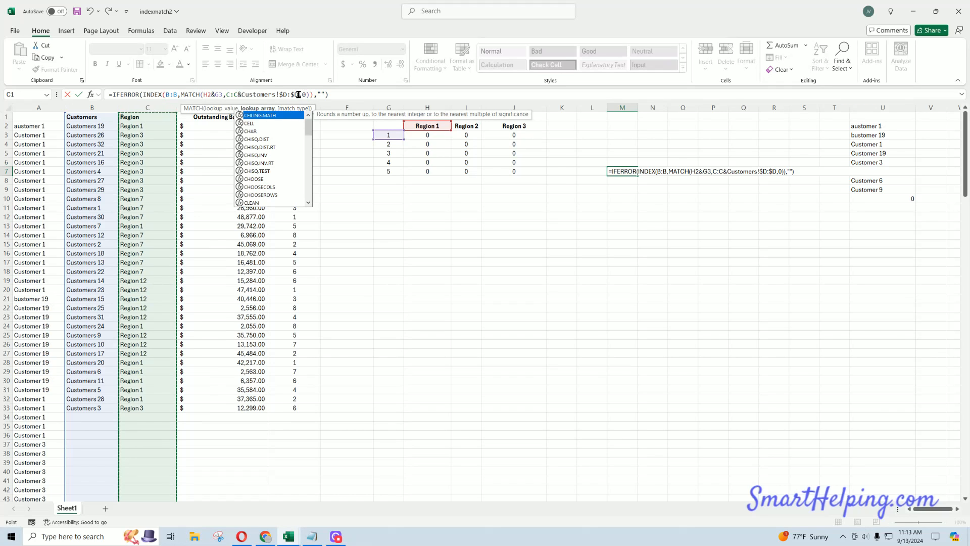
{"action": "left_click_drag", "start_coordinate": [298, 94], "coordinate": [244, 95]}
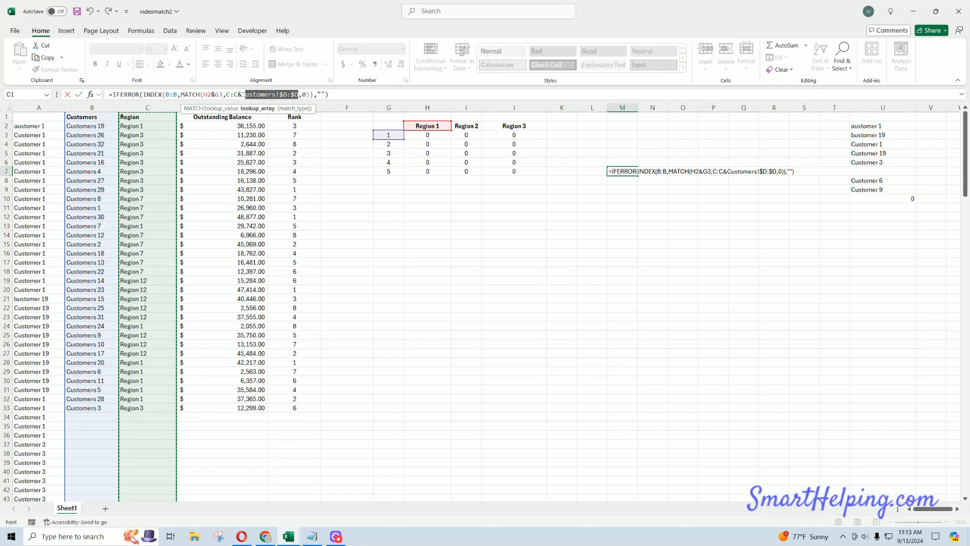
{"action": "left_click", "coordinate": [306, 107]}
{"action": "key", "text": "Return"}
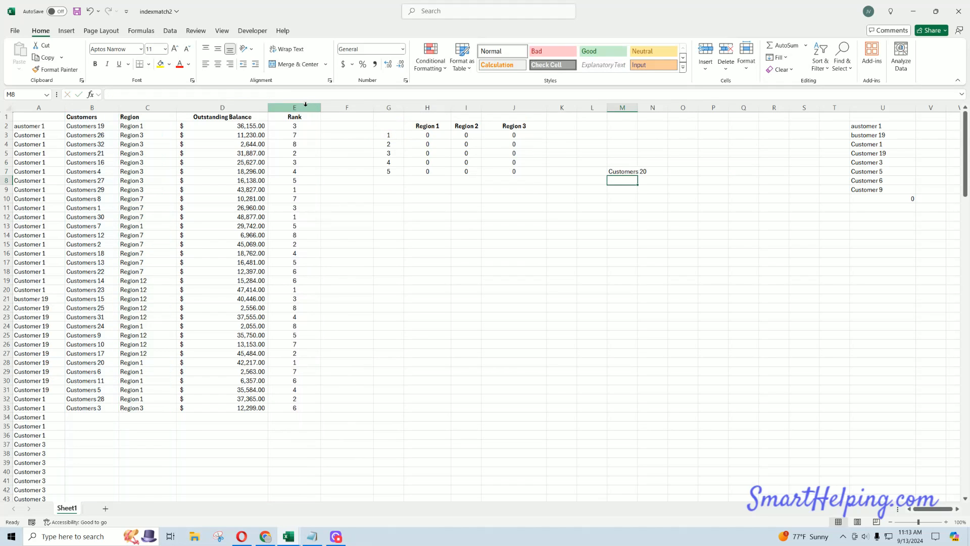
{"action": "left_click", "coordinate": [624, 172]}
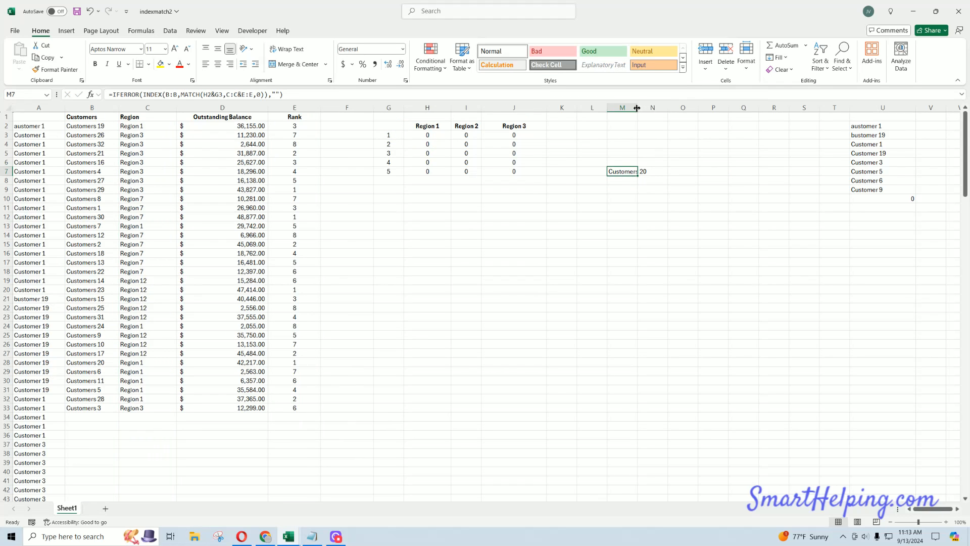
Step: Widen column M and copy H3's INDEX formula into M5 as text without the equals sign
{"action": "left_click_drag", "start_coordinate": [637, 108], "coordinate": [667, 108]}
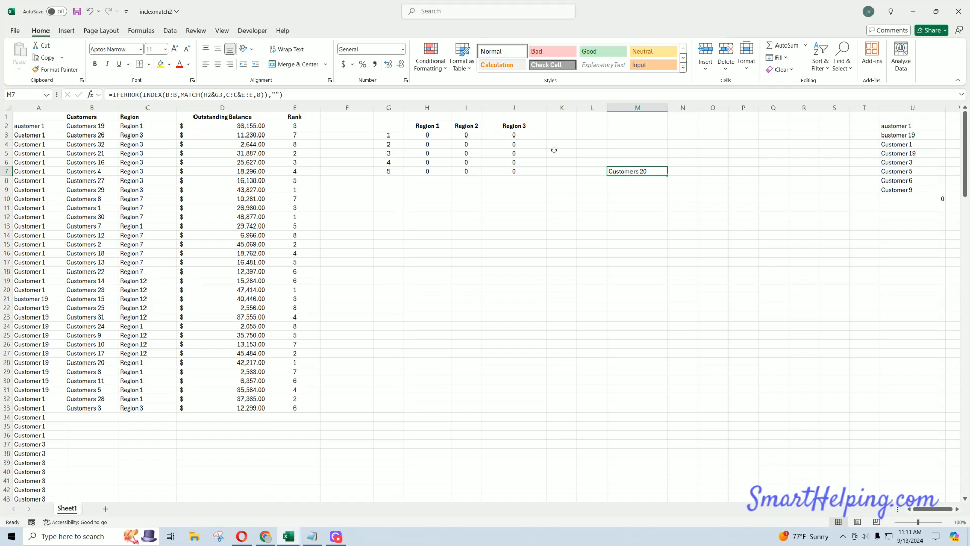
{"action": "left_click", "coordinate": [428, 135]}
{"action": "left_click_drag", "start_coordinate": [273, 95], "coordinate": [112, 94]}
{"action": "right_click", "coordinate": [128, 96]}
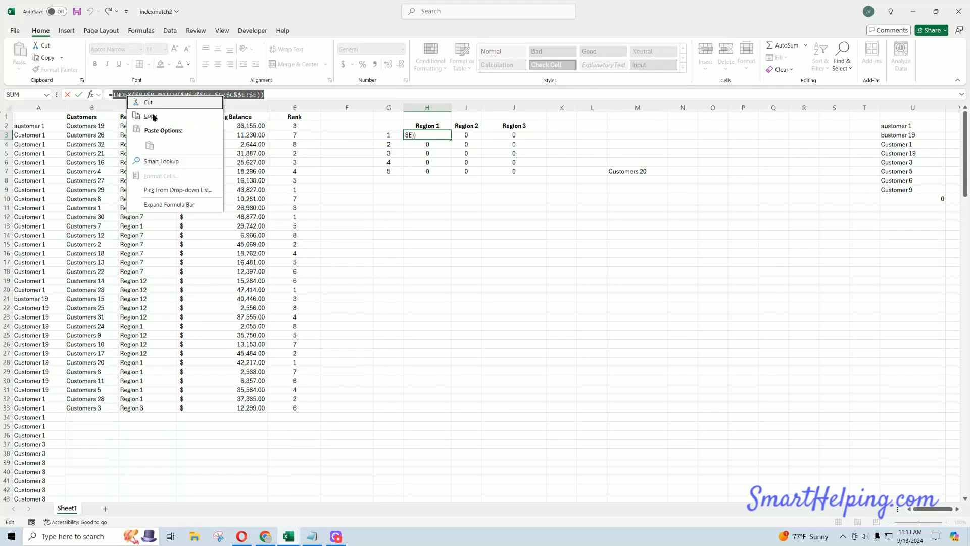
{"action": "left_click", "coordinate": [150, 116]}
{"action": "key", "text": "Return"}
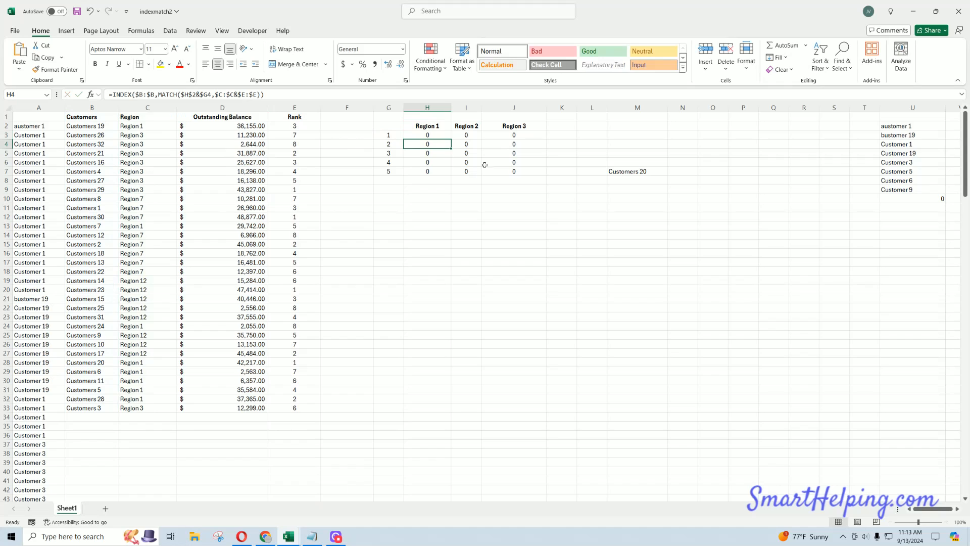
{"action": "left_click", "coordinate": [637, 154]}
{"action": "left_click", "coordinate": [185, 94]}
{"action": "right_click", "coordinate": [185, 94]}
{"action": "left_click", "coordinate": [205, 131]}
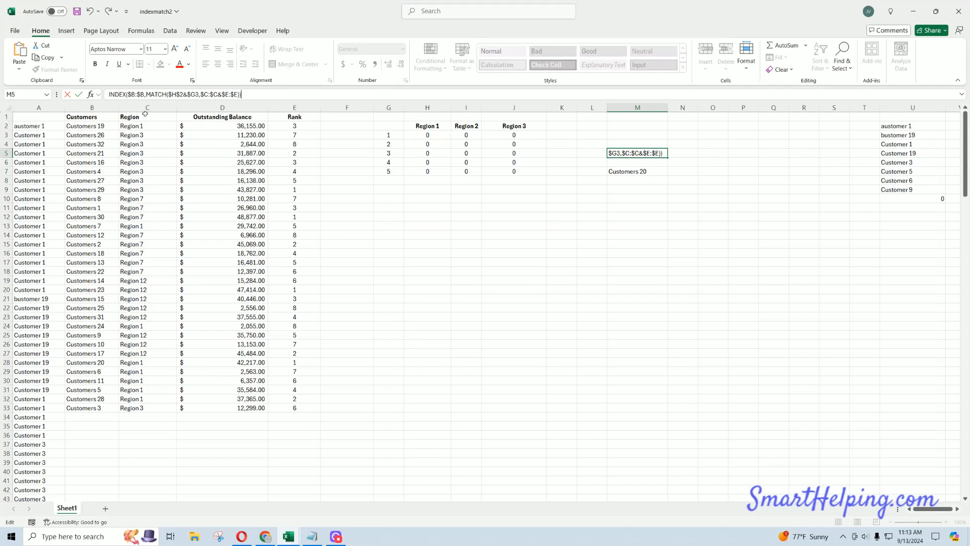
{"action": "key", "text": "Return"}
Step: Remove the IFERROR wrapper and equals sign from M7, leaving the text INDEX(B:B,MATCH(H2&G3,C:C&E:E,0))
{"action": "left_click", "coordinate": [637, 172]}
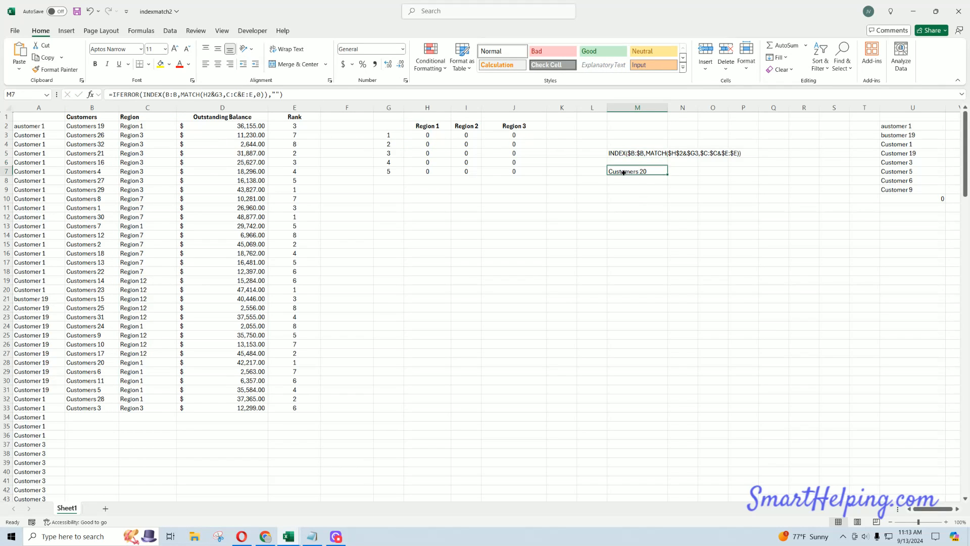
{"action": "left_click", "coordinate": [143, 95]}
{"action": "left_click_drag", "start_coordinate": [143, 94], "coordinate": [112, 96]}
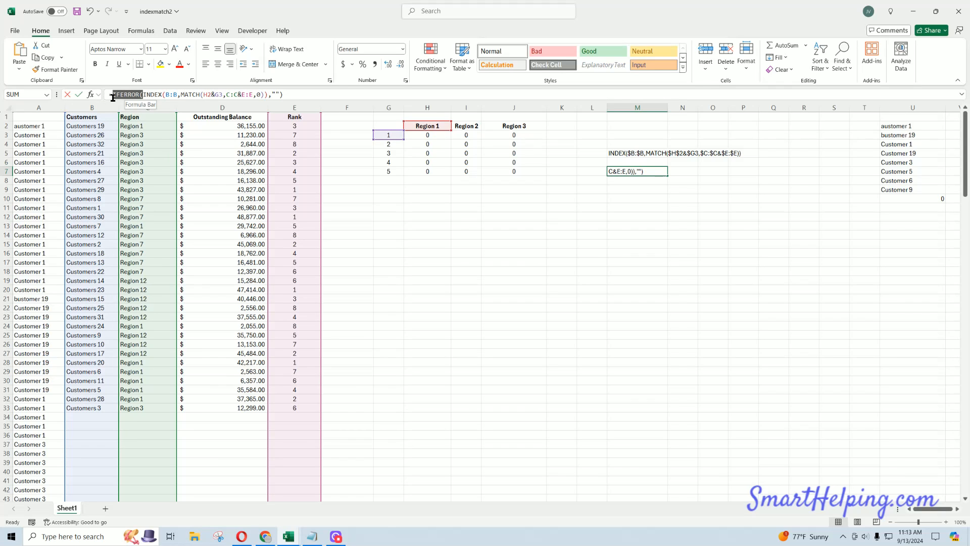
{"action": "key", "text": "BackSpace"}
{"action": "left_click", "coordinate": [273, 95]}
{"action": "key", "text": "BackSpace"}
{"action": "key", "text": "BackSpace"}
{"action": "key", "text": "ctrl+Return"}
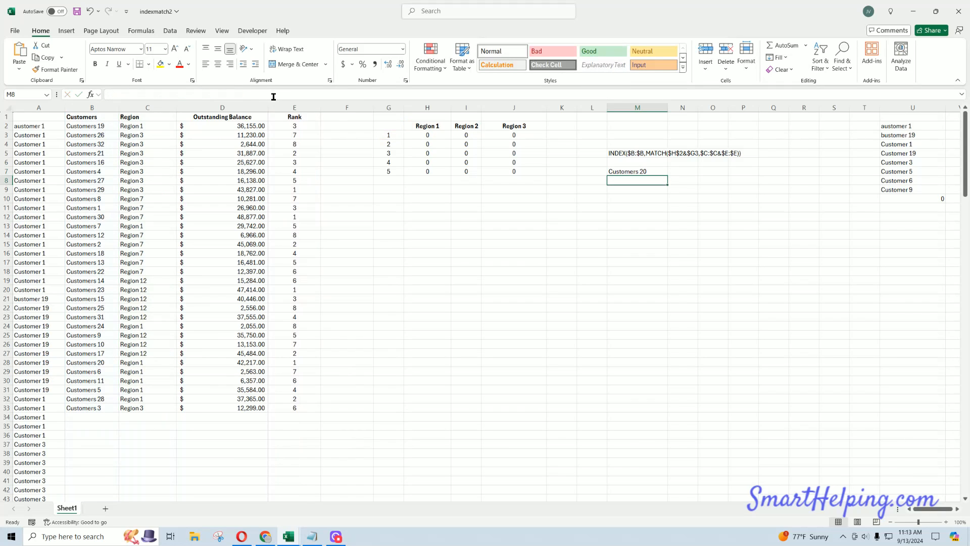
{"action": "left_click", "coordinate": [113, 94]}
{"action": "key", "text": "BackSpace"}
{"action": "key", "text": "Return"}
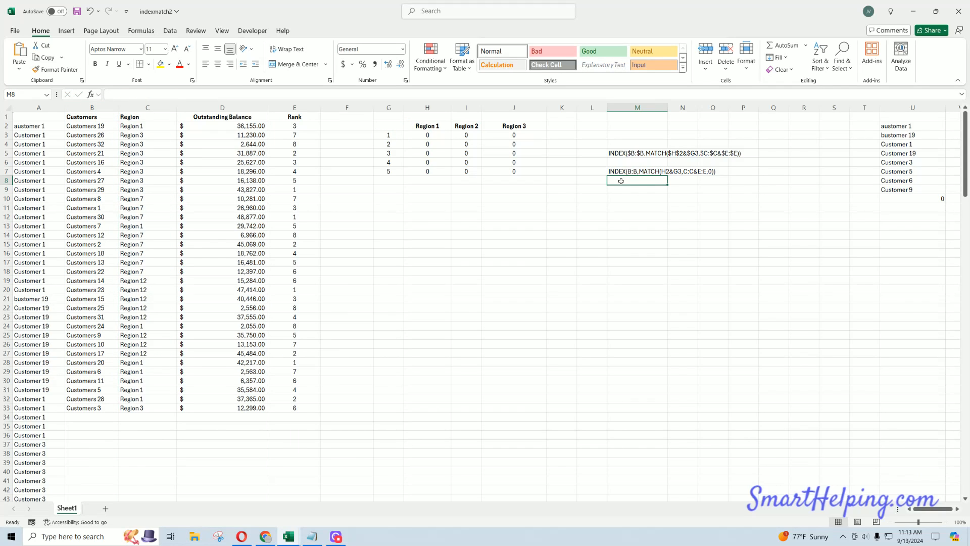
Step: Strip the dollar signs from the formula text in M5 so it can be compared with M7
{"action": "left_click", "coordinate": [620, 155]}
{"action": "left_click", "coordinate": [128, 94]}
{"action": "key", "text": "BackSpace"}
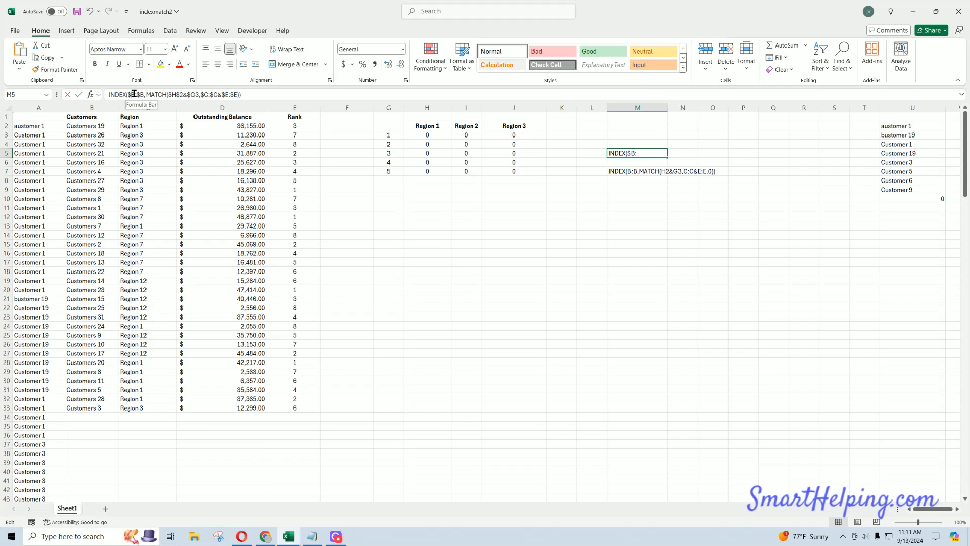
{"action": "left_click", "coordinate": [139, 95]}
{"action": "key", "text": "BackSpace"}
{"action": "left_click", "coordinate": [164, 95]}
{"action": "key", "text": "BackSpace"}
{"action": "left_click", "coordinate": [180, 95]}
{"action": "key", "text": "BackSpace"}
{"action": "left_click", "coordinate": [169, 95]}
{"action": "key", "text": "BackSpace"}
{"action": "left_click", "coordinate": [187, 95]}
{"action": "key", "text": "BackSpace"}
{"action": "left_click", "coordinate": [193, 95]}
{"action": "key", "text": "BackSpace"}
{"action": "left_click", "coordinate": [202, 94]}
{"action": "key", "text": "BackSpace"}
{"action": "left_click", "coordinate": [209, 95]}
{"action": "key", "text": "BackSpace"}
{"action": "key", "text": "Return"}
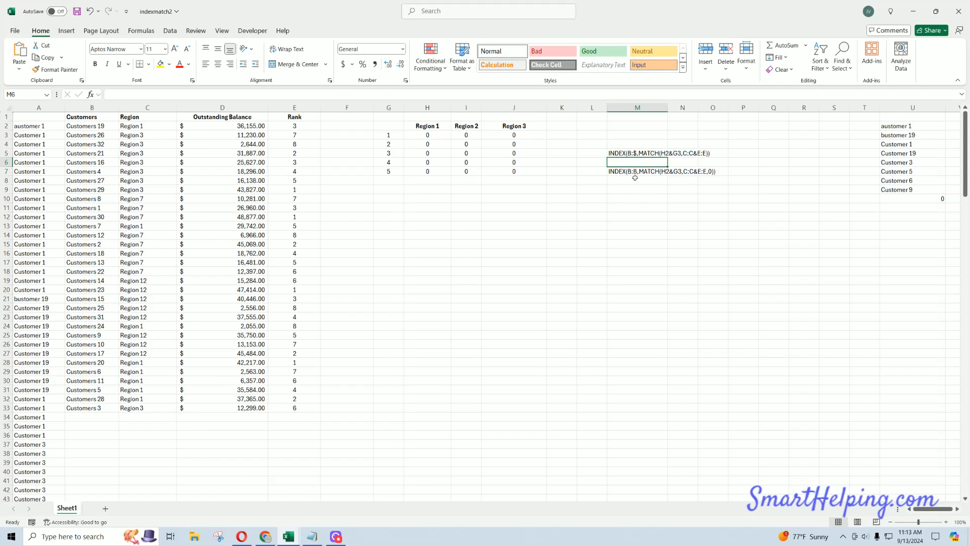
{"action": "left_click", "coordinate": [622, 154]}
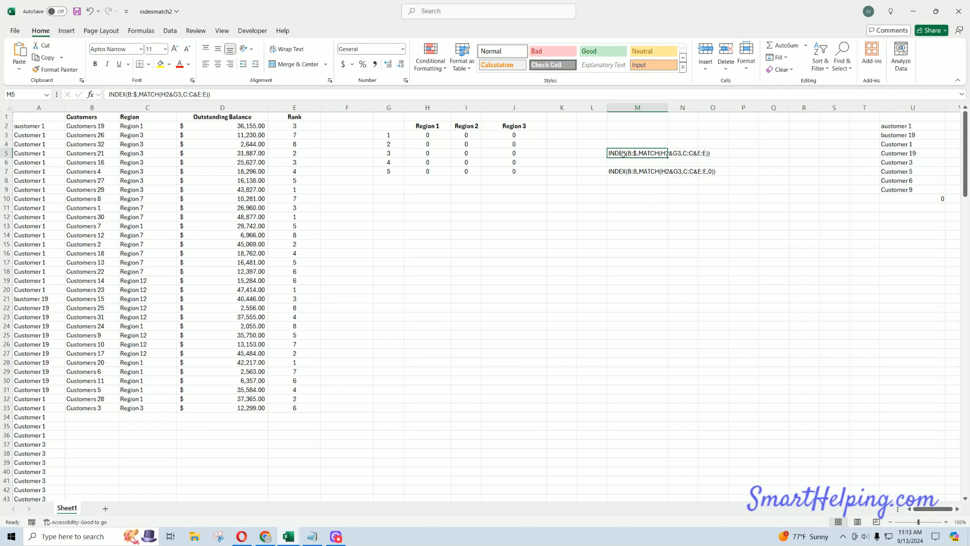
Step: Add the exact match type 0 to the MATCH function in H3
{"action": "left_click", "coordinate": [427, 135]}
{"action": "double_click", "coordinate": [426, 135]}
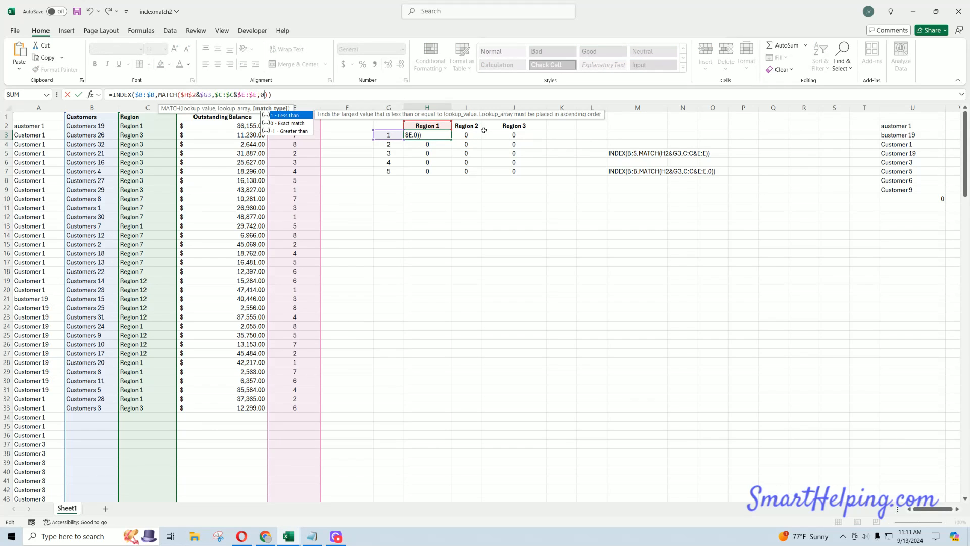
{"action": "key", "text": "Return"}
Step: Clear the two comparison formulas in M5 and M7
{"action": "left_click_drag", "start_coordinate": [668, 146], "coordinate": [677, 185]}
{"action": "key", "text": "Delete"}
{"action": "left_click", "coordinate": [712, 235]}
Step: Fill the corrected H3 formula through H3:J7 and widen columns H and I to fit the customer names
{"action": "left_click", "coordinate": [443, 133]}
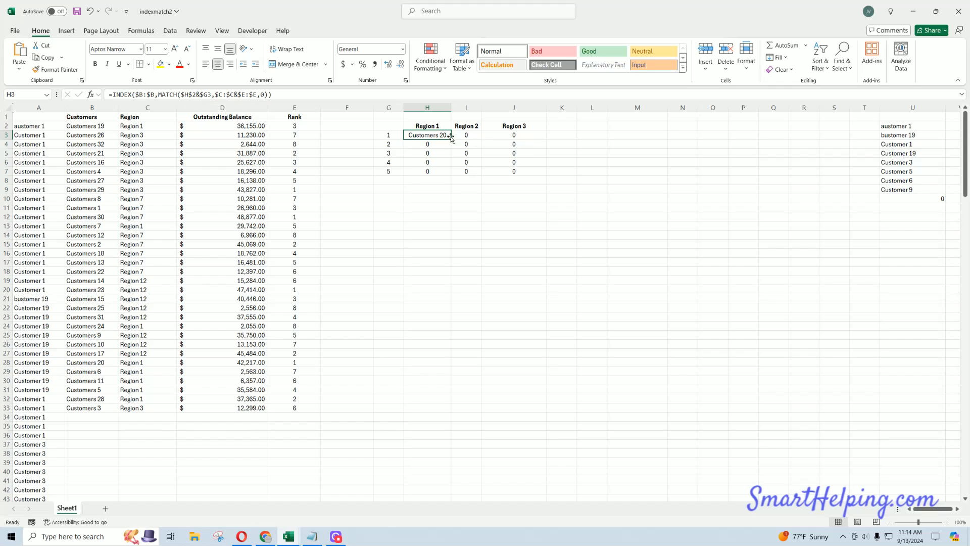
{"action": "left_click", "coordinate": [261, 94]}
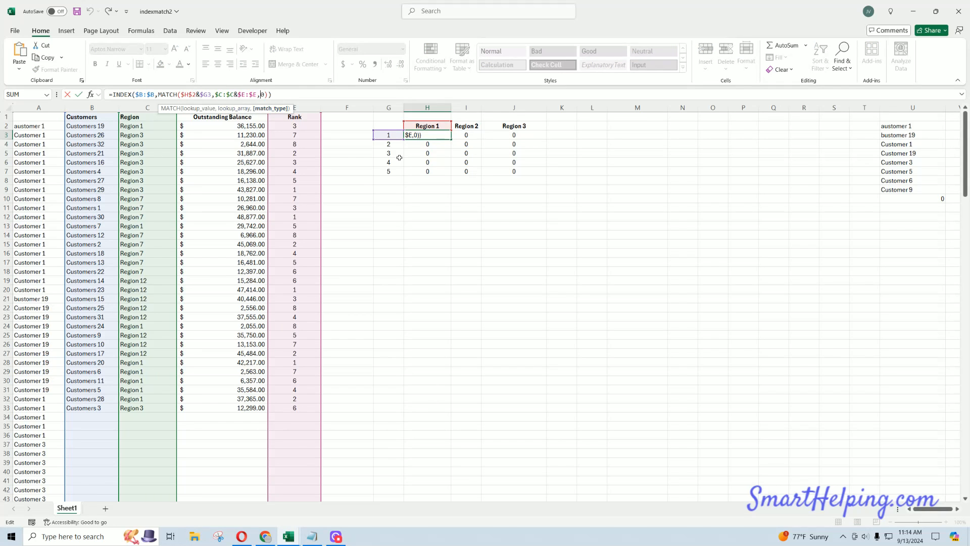
{"action": "key", "text": "ctrl+Return"}
{"action": "left_click_drag", "start_coordinate": [452, 139], "coordinate": [538, 178]}
{"action": "left_click", "coordinate": [466, 116]}
{"action": "left_click_drag", "start_coordinate": [452, 107], "coordinate": [509, 107]}
Step: Change the region reference in H3 from absolute to H$2 and refill the formula through H3:J7
{"action": "left_click", "coordinate": [542, 134]}
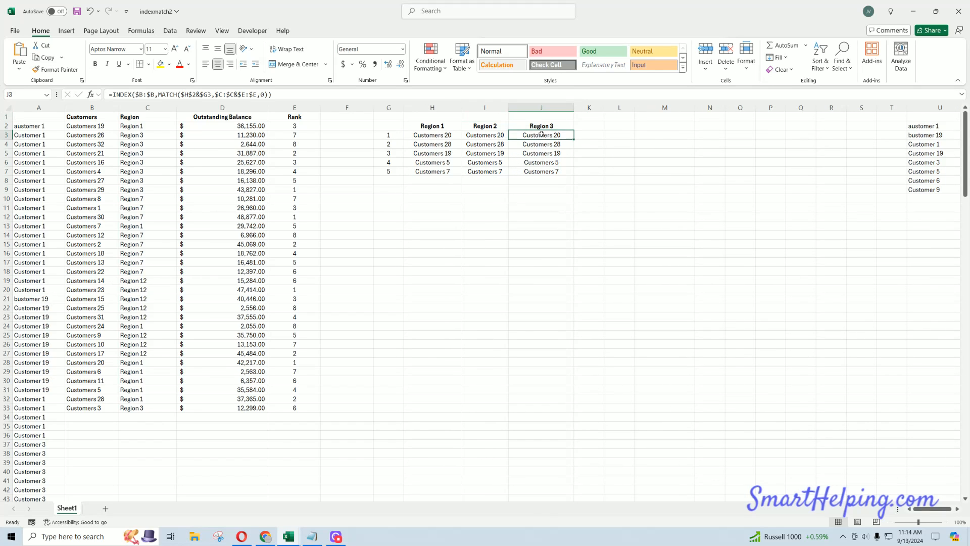
{"action": "double_click", "coordinate": [536, 135]}
{"action": "key", "text": "Escape"}
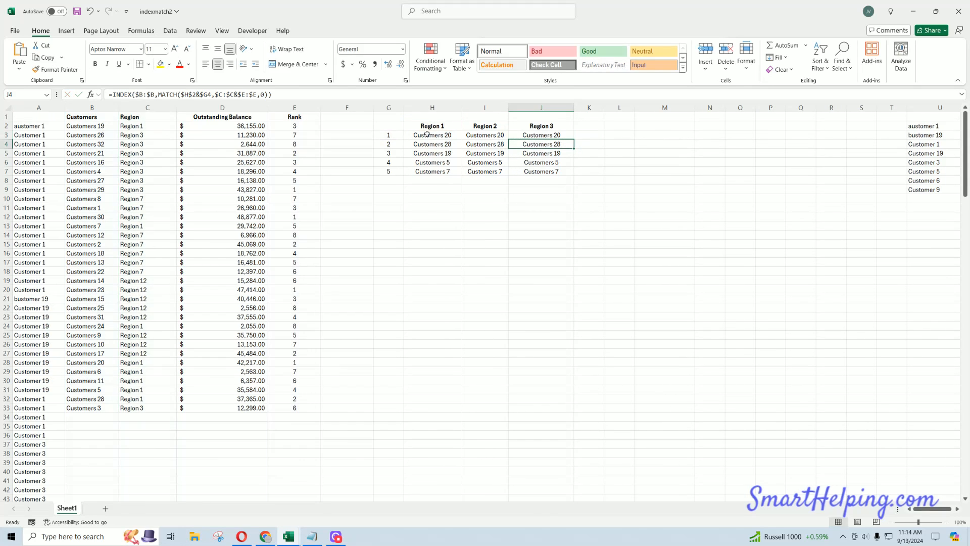
{"action": "double_click", "coordinate": [432, 135]}
{"action": "left_click", "coordinate": [188, 94]}
{"action": "key", "text": "F4"}
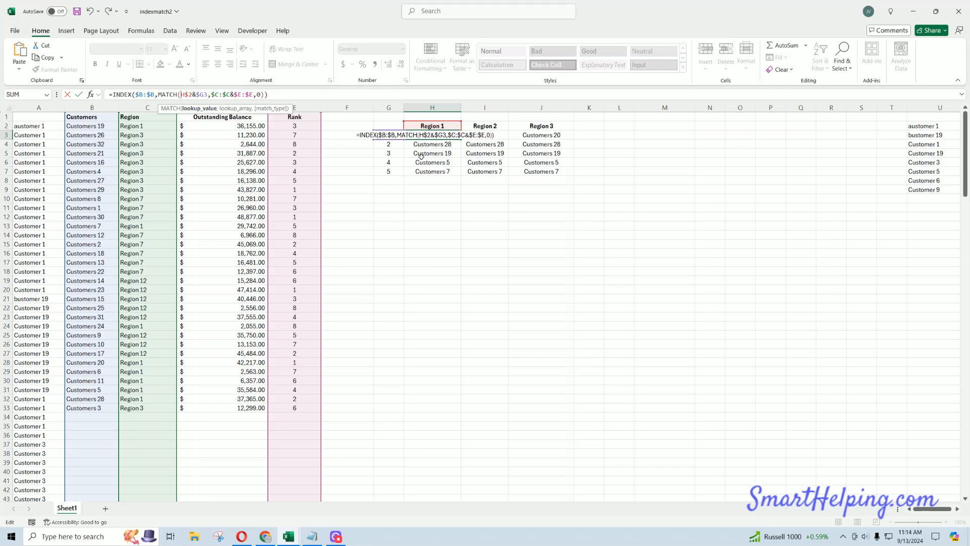
{"action": "key", "text": "Return"}
{"action": "left_click", "coordinate": [431, 135]}
{"action": "left_click_drag", "start_coordinate": [461, 140], "coordinate": [557, 171]}
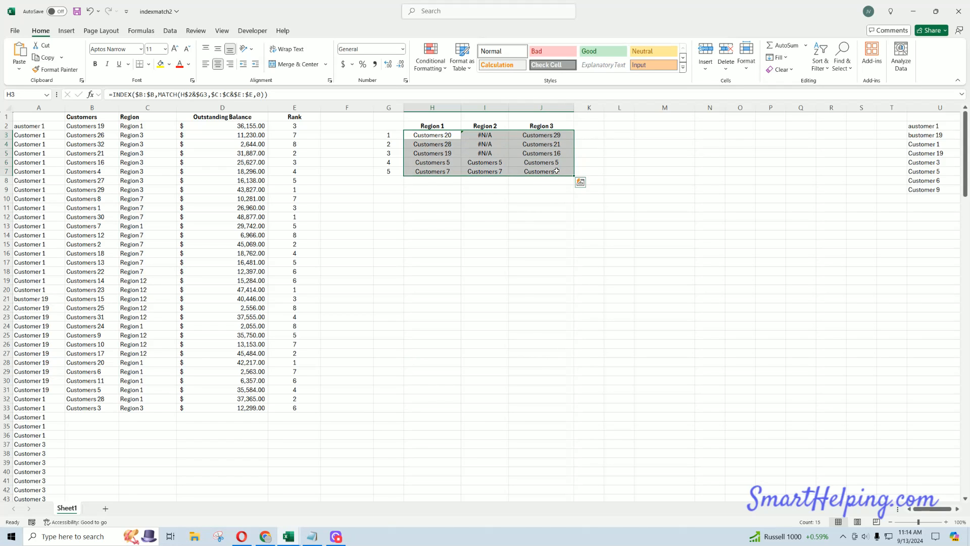
Step: Check the formulas under the Region 2 header and change the I2 header to Region 3
{"action": "left_click", "coordinate": [496, 136]}
{"action": "double_click", "coordinate": [496, 136]}
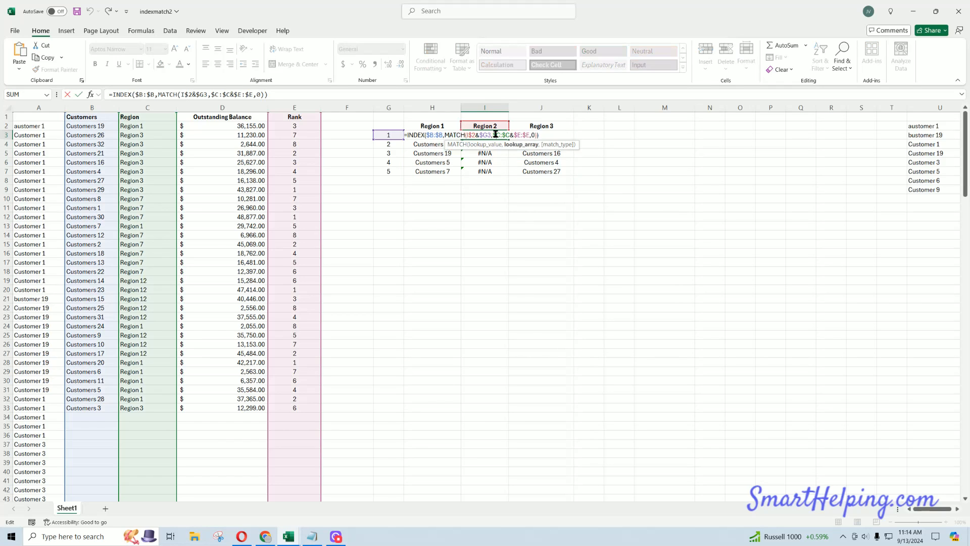
{"action": "left_click", "coordinate": [494, 144]}
{"action": "double_click", "coordinate": [494, 144]}
{"action": "key", "text": "Return"}
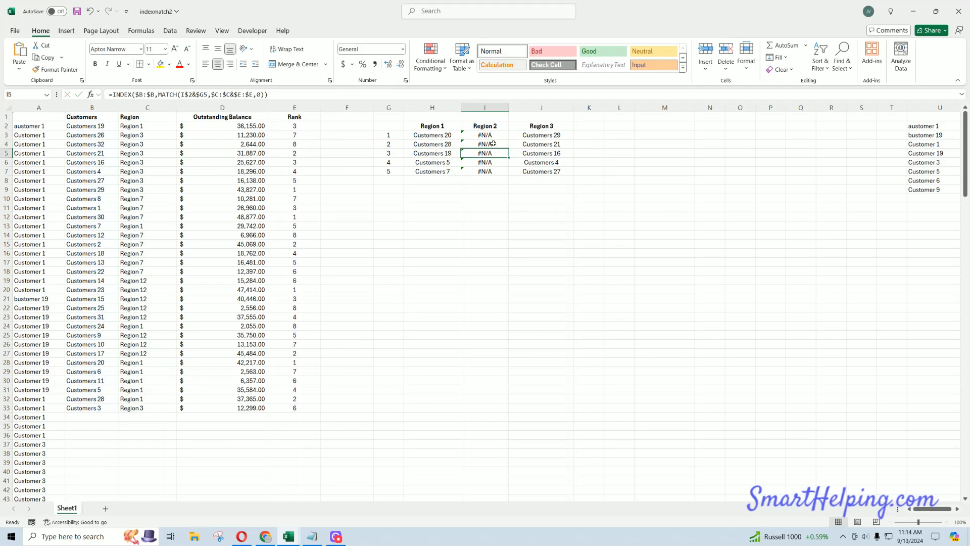
{"action": "left_click", "coordinate": [495, 126]}
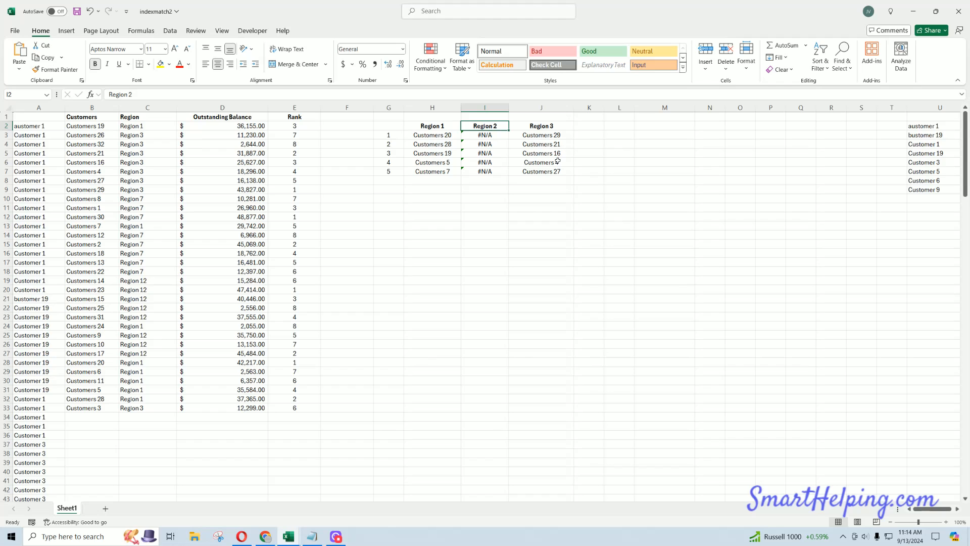
{"action": "type", "text": "3"}
{"action": "key", "text": "Return"}
{"action": "key", "text": "Up"}
{"action": "key", "text": "Right"}
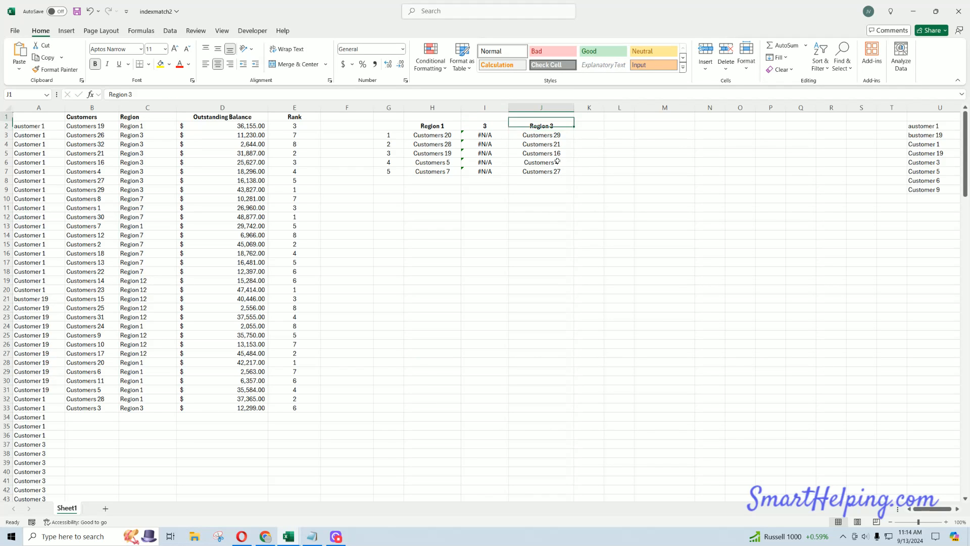
{"action": "key", "text": "Left"}
{"action": "type", "text": "Region 3"}
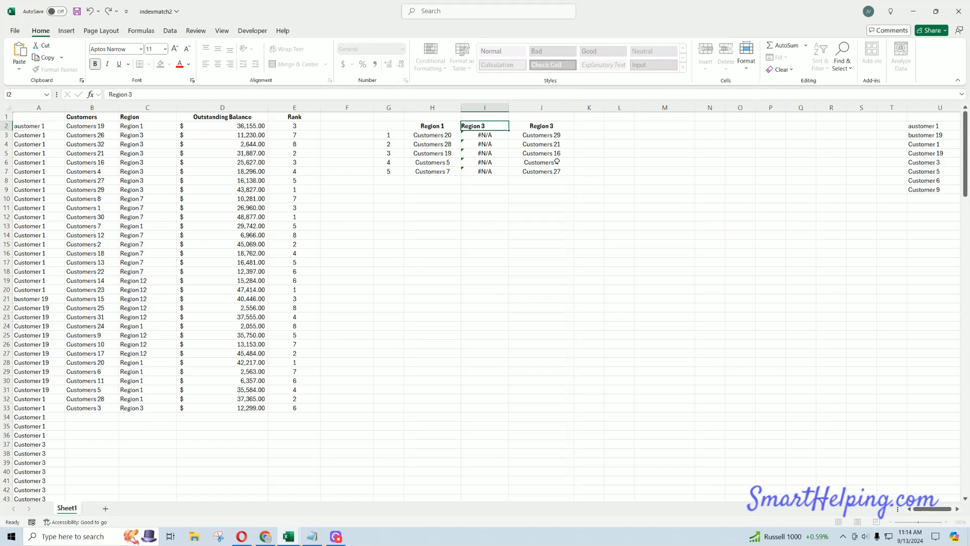
{"action": "key", "text": "Tab"}
Step: Change the J2 header to Region 7 and enter a new header Region 12 in K2
{"action": "type", "text": "Region"}
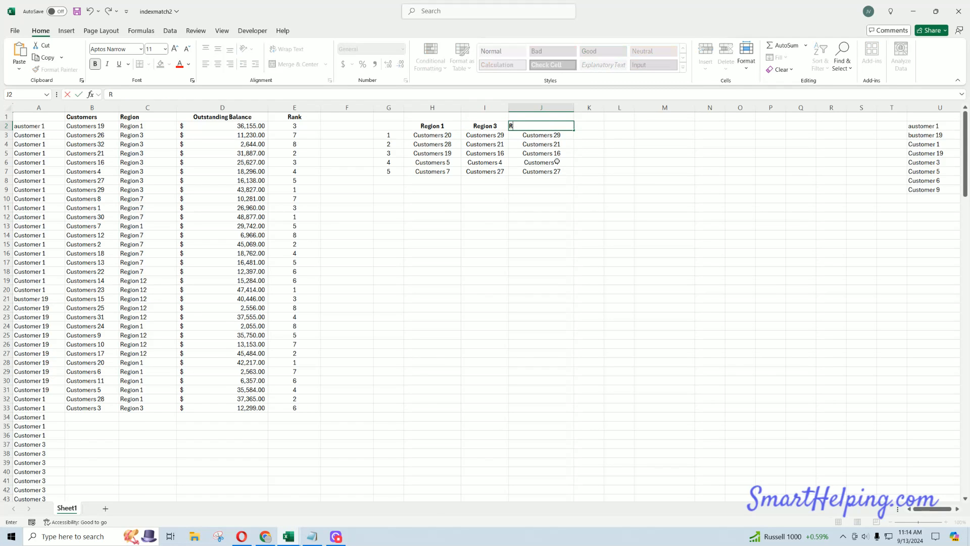
{"action": "type", "text": " 7"}
{"action": "key", "text": "Return"}
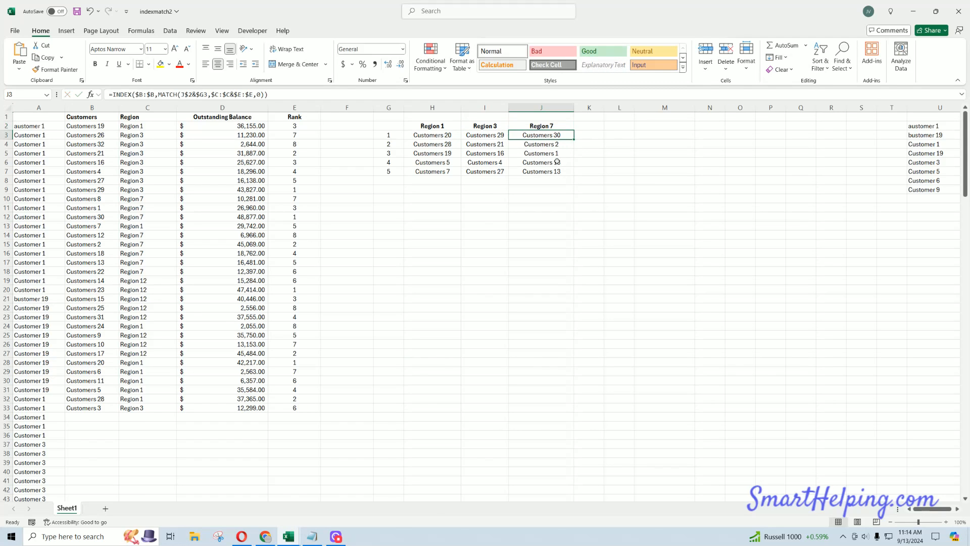
{"action": "key", "text": "Up"}
{"action": "key", "text": "Right"}
{"action": "type", "text": "Region 12"}
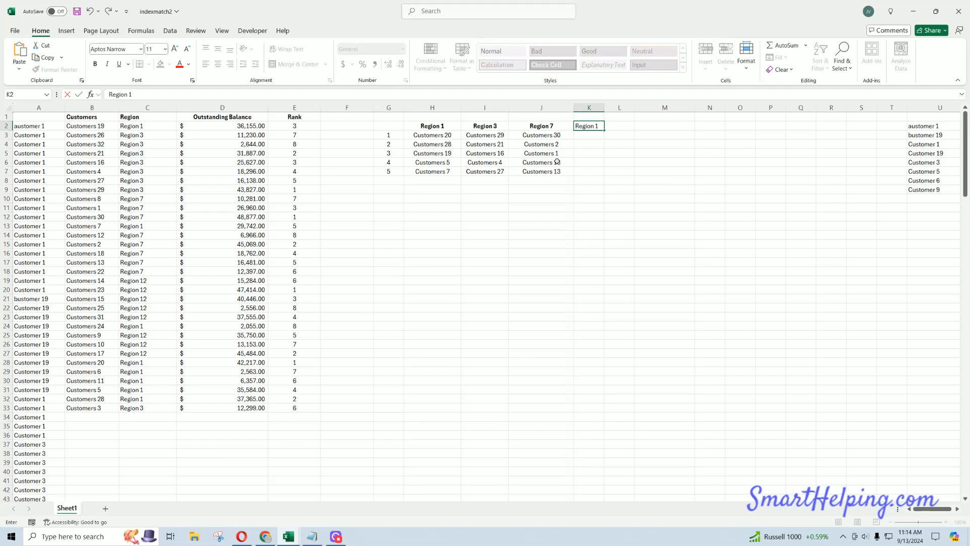
{"action": "key", "text": "Return"}
{"action": "key", "text": "Up"}
{"action": "key", "text": "Right"}
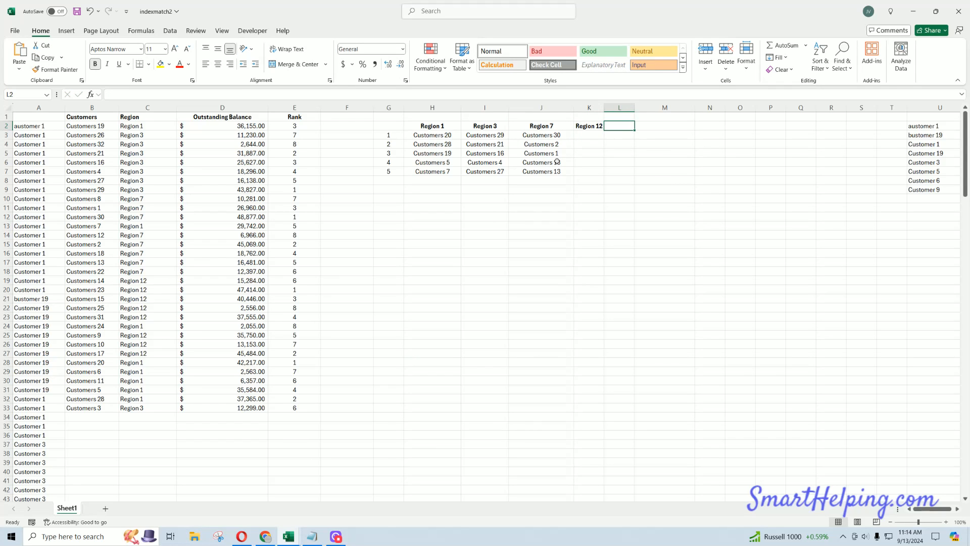
Step: Fill the formulas from J3:J7 into K3:K7 and widen column K to show the full names
{"action": "left_click_drag", "start_coordinate": [556, 135], "coordinate": [591, 175]}
{"action": "left_click", "coordinate": [710, 198]}
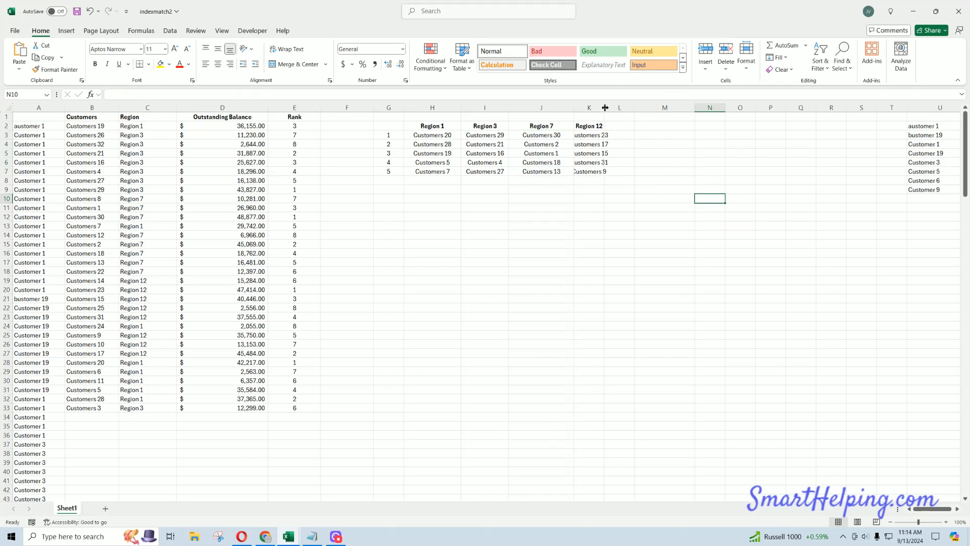
{"action": "left_click_drag", "start_coordinate": [605, 107], "coordinate": [627, 108]}
{"action": "left_click", "coordinate": [629, 215]}
Step: Apply all borders to the customer results in H3:K7
{"action": "left_click_drag", "start_coordinate": [421, 137], "coordinate": [607, 172]}
{"action": "left_click", "coordinate": [149, 64]}
{"action": "left_click", "coordinate": [166, 154]}
{"action": "left_click", "coordinate": [505, 261]}
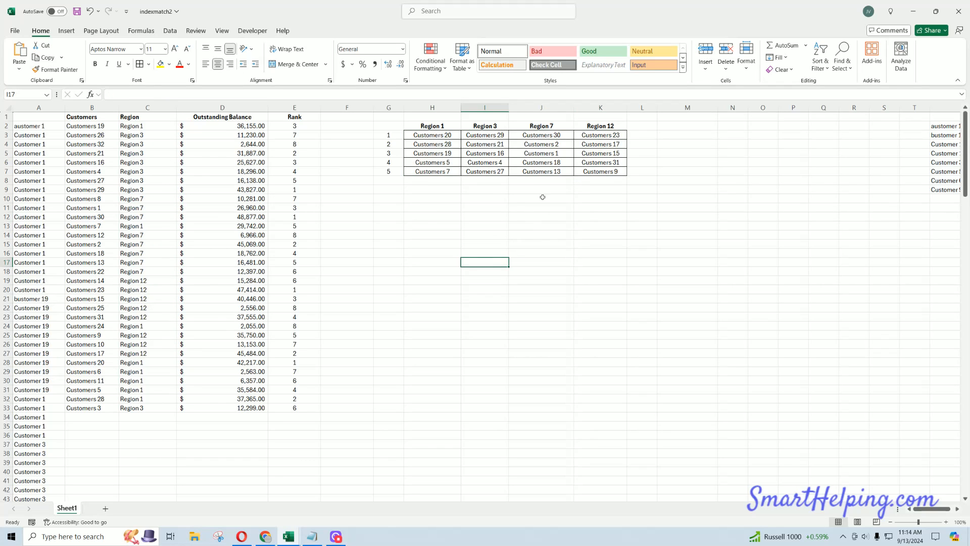
Step: Insert a blank column between the Region 1 and Region 3 results
{"action": "left_click", "coordinate": [448, 125]}
{"action": "left_click", "coordinate": [426, 135]}
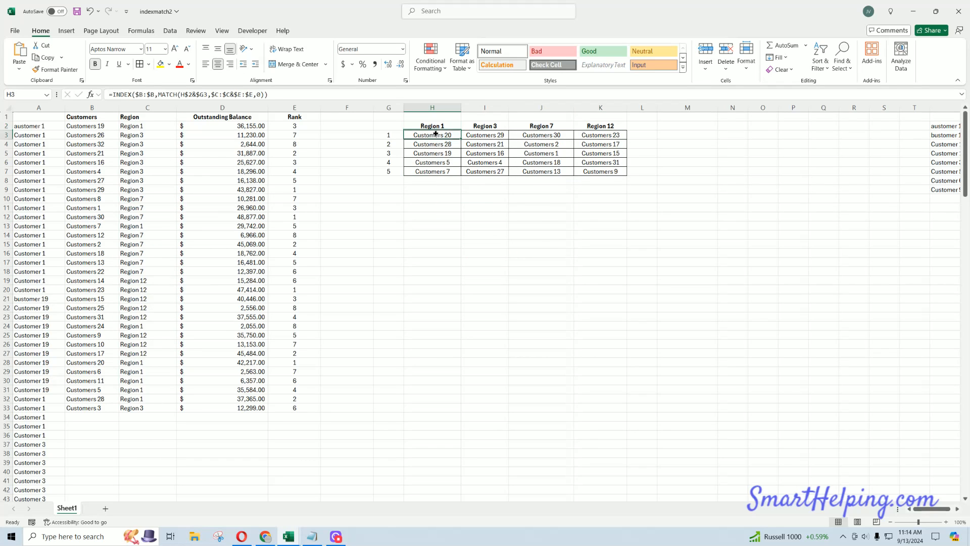
{"action": "left_click_drag", "start_coordinate": [436, 134], "coordinate": [433, 171]}
{"action": "left_click", "coordinate": [447, 136]}
{"action": "right_click", "coordinate": [480, 108]}
{"action": "left_click", "coordinate": [502, 202]}
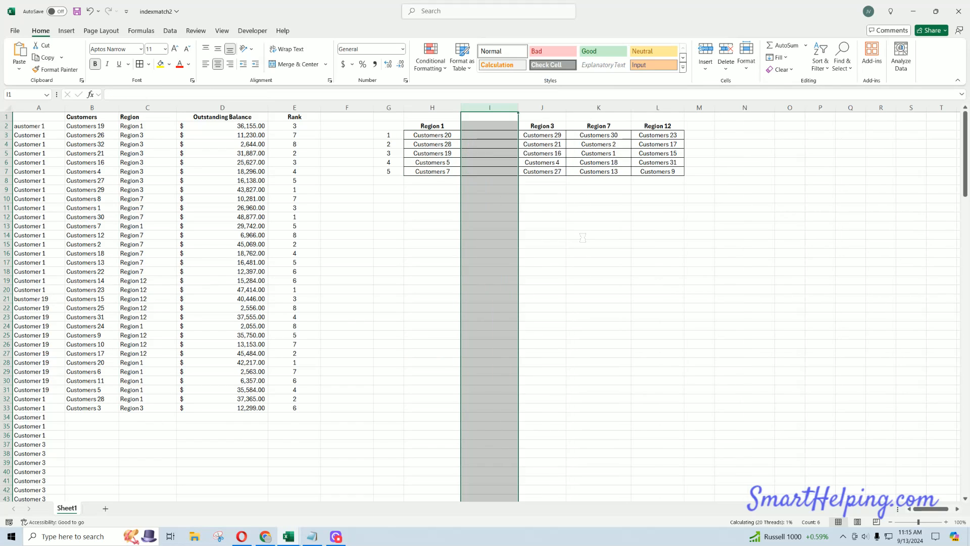
Step: Enter =SUMIFS(D:D,B:B,H3) in I3 and fill the formula down to I7
{"action": "left_click", "coordinate": [476, 132]}
{"action": "type", "text": "=sumifs("}
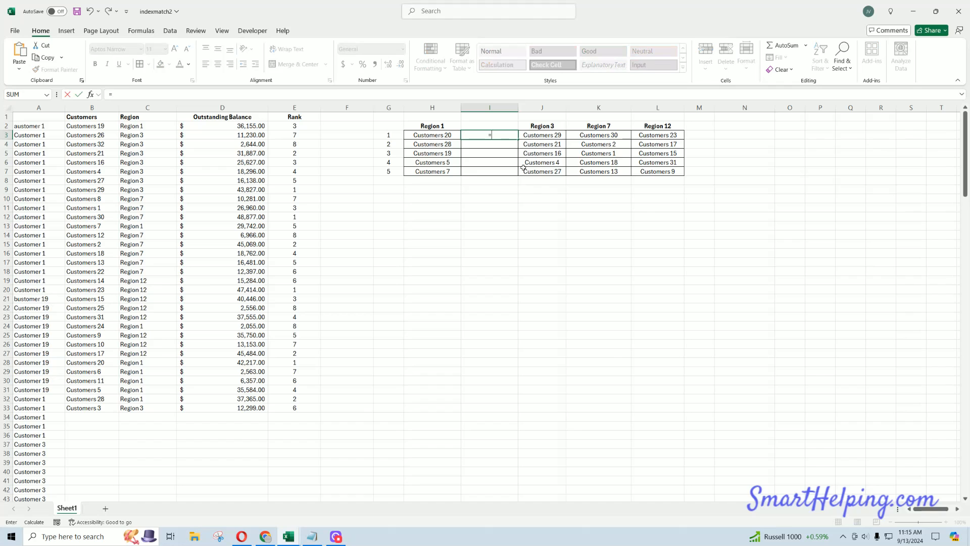
{"action": "left_click", "coordinate": [225, 106]}
{"action": "type", "text": ","}
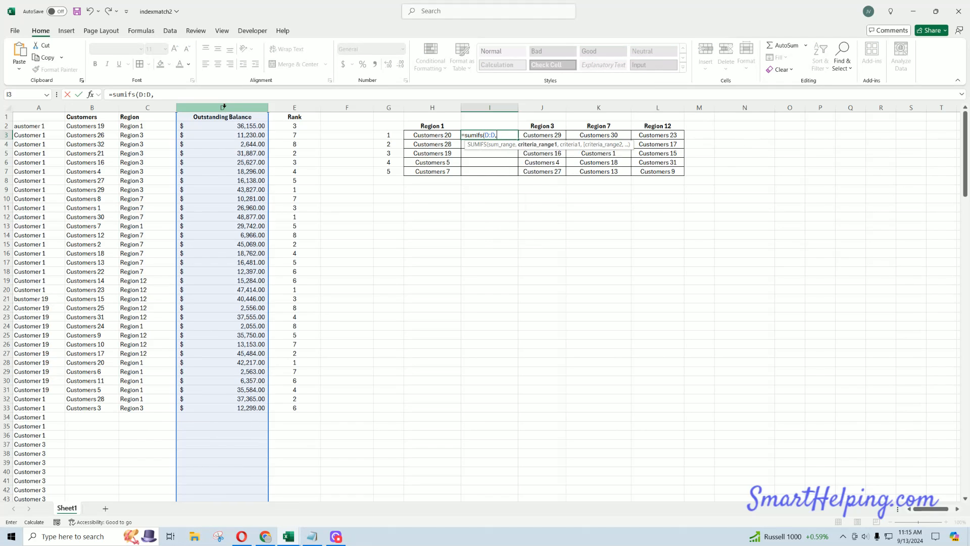
{"action": "left_click", "coordinate": [92, 107]}
{"action": "type", "text": ","}
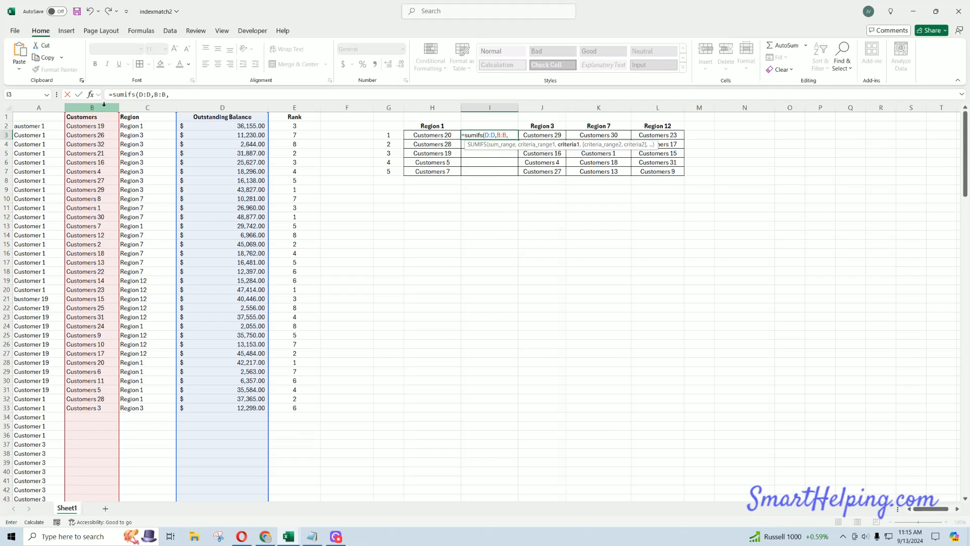
{"action": "left_click", "coordinate": [424, 133]}
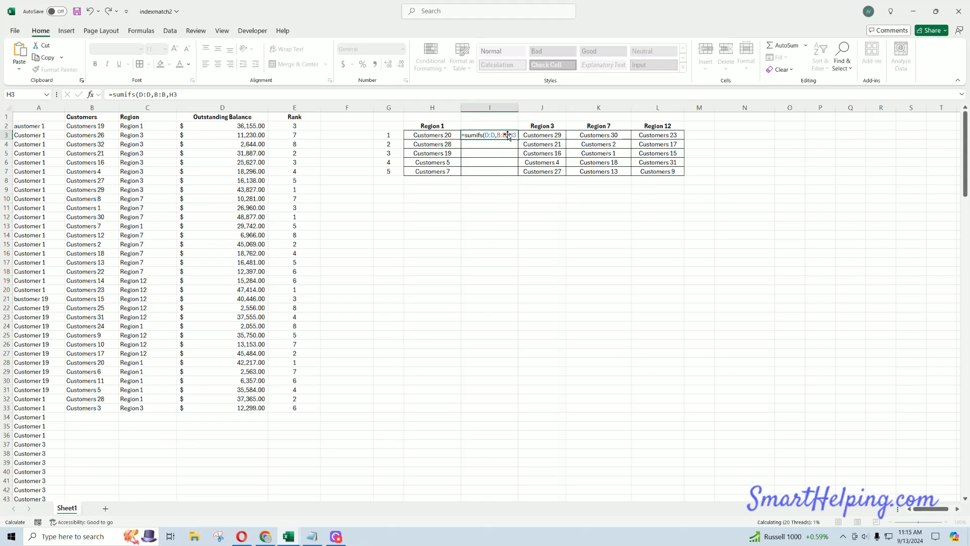
{"action": "key", "text": "ctrl+Return"}
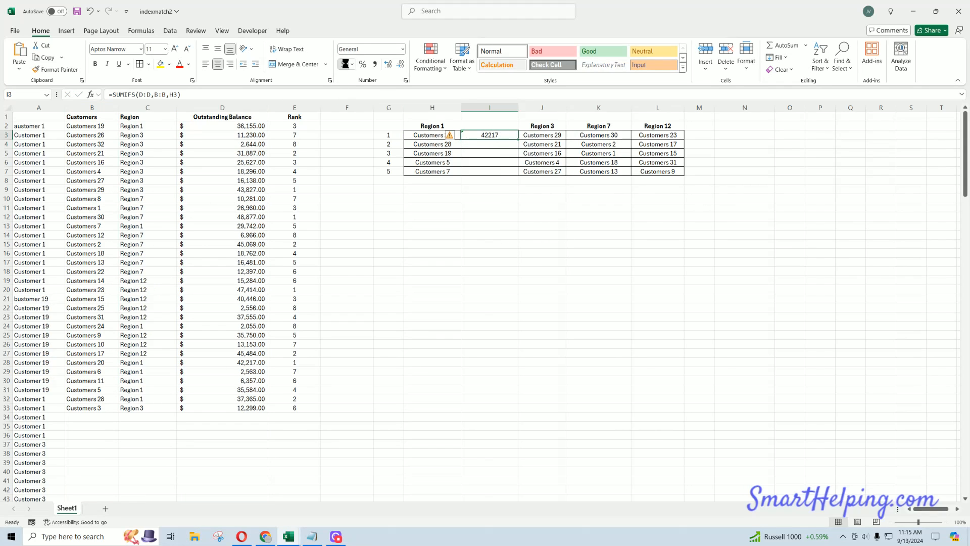
{"action": "left_click_drag", "start_coordinate": [523, 143], "coordinate": [519, 175]}
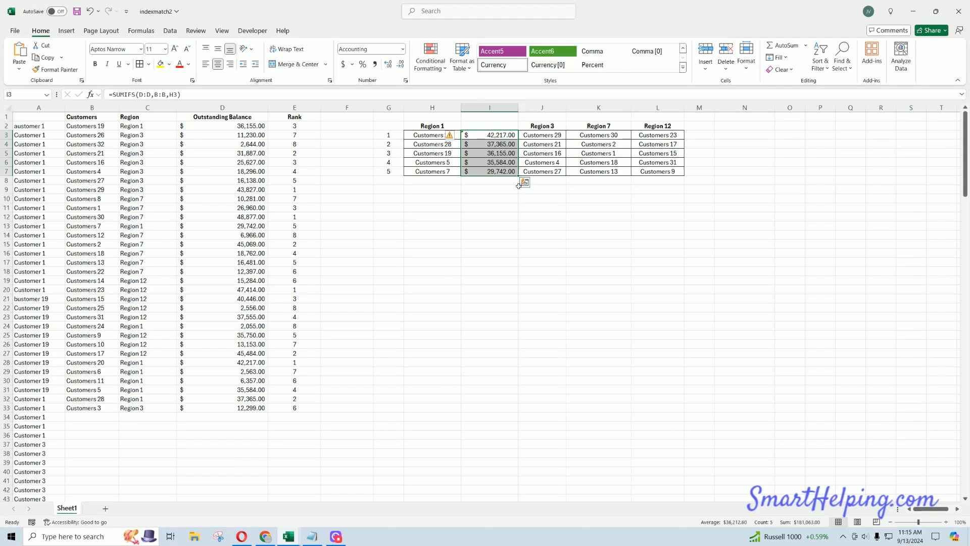
{"action": "left_click", "coordinate": [502, 217]}
{"action": "left_click", "coordinate": [487, 135]}
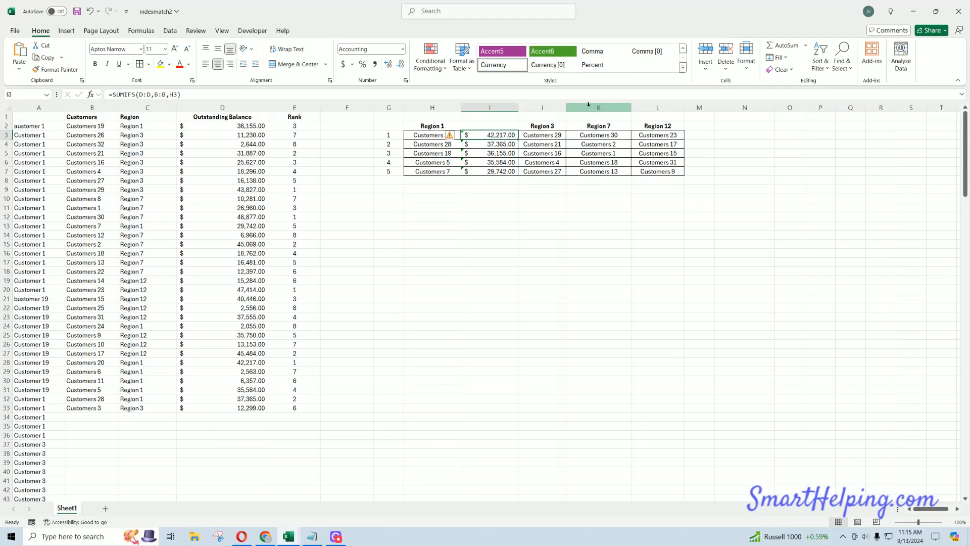
Step: Insert a blank column before the Region 7 results and make the D:D and B:B references in I3's SUMIFS formula absolute
{"action": "right_click", "coordinate": [592, 107]}
{"action": "left_click", "coordinate": [613, 200]}
{"action": "double_click", "coordinate": [498, 135]}
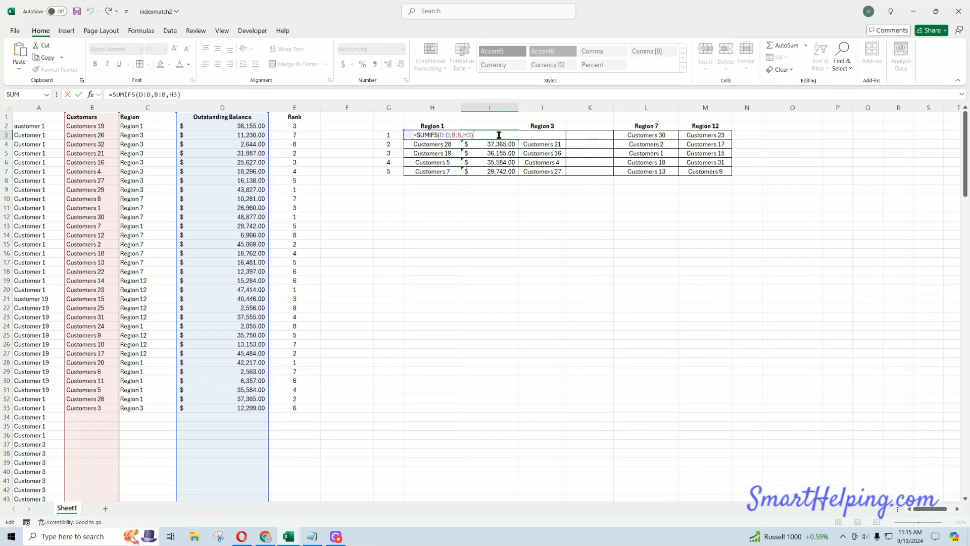
{"action": "double_click", "coordinate": [144, 95]}
{"action": "key", "text": "F4"}
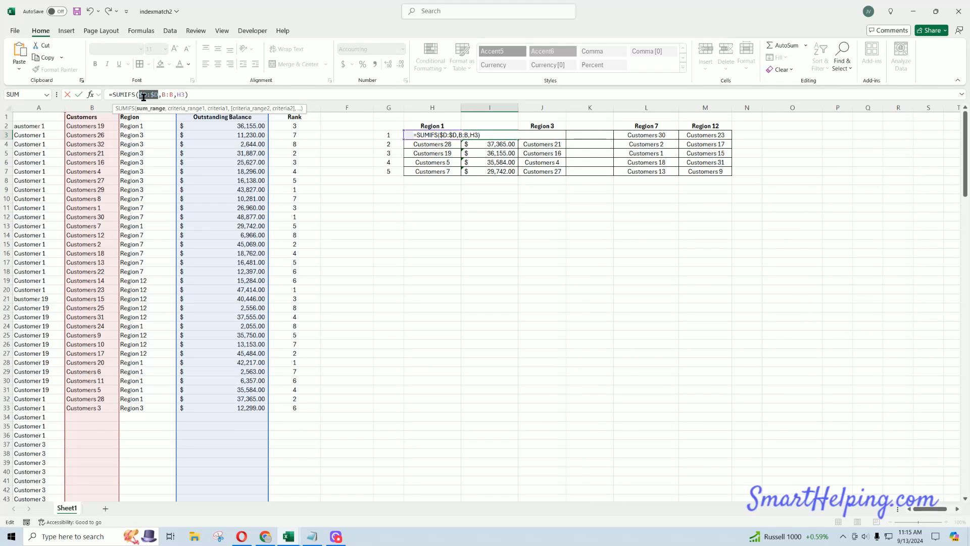
{"action": "double_click", "coordinate": [167, 94]}
{"action": "key", "text": "F4"}
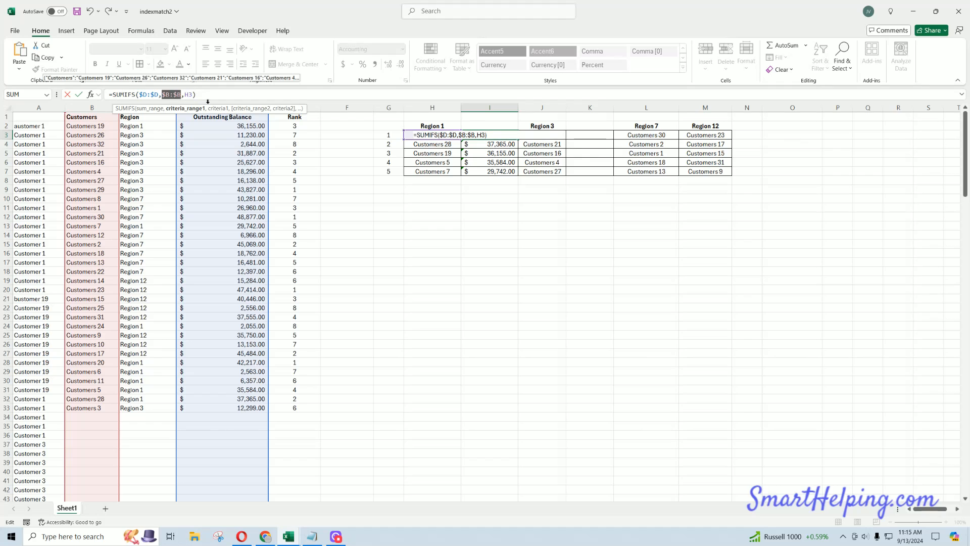
{"action": "key", "text": "Return"}
Step: Fill the I3 formula down to I7 and copy the Region 1 amounts into K3:K7 for Region 3
{"action": "left_click", "coordinate": [513, 134]}
{"action": "left_click_drag", "start_coordinate": [517, 139], "coordinate": [517, 177]}
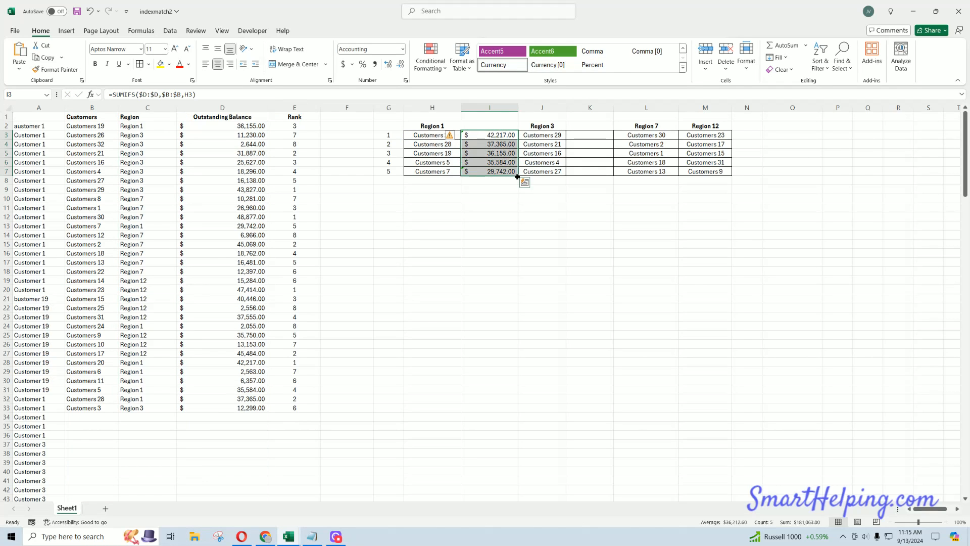
{"action": "key", "text": "ctrl+c"}
{"action": "left_click", "coordinate": [590, 134]}
{"action": "key", "text": "ctrl+v"}
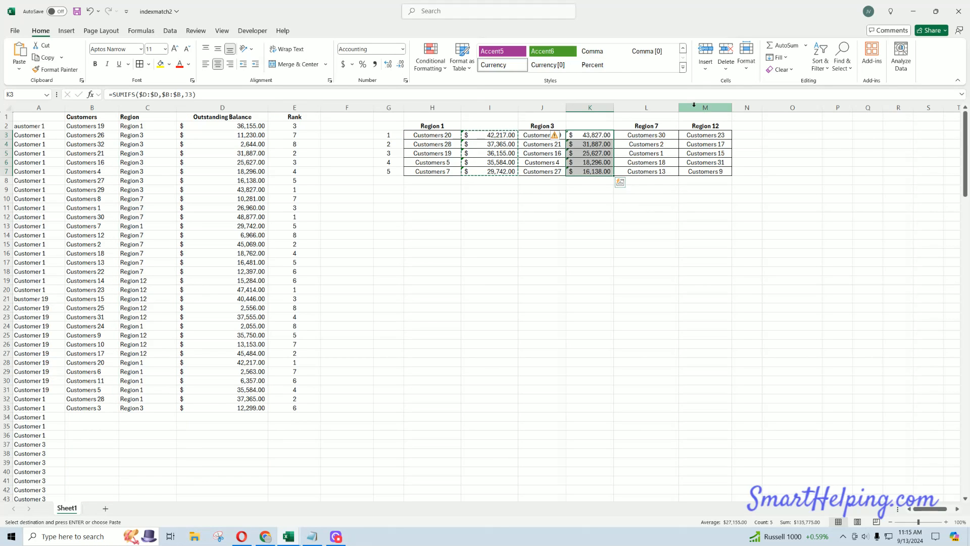
Step: Insert a blank column before the Region 12 results and copy the K3:K7 formulas into M3:M7
{"action": "right_click", "coordinate": [703, 107]}
{"action": "left_click", "coordinate": [719, 202]}
{"action": "left_click_drag", "start_coordinate": [590, 135], "coordinate": [594, 172]}
{"action": "key", "text": "ctrl+c"}
{"action": "left_click", "coordinate": [704, 135]}
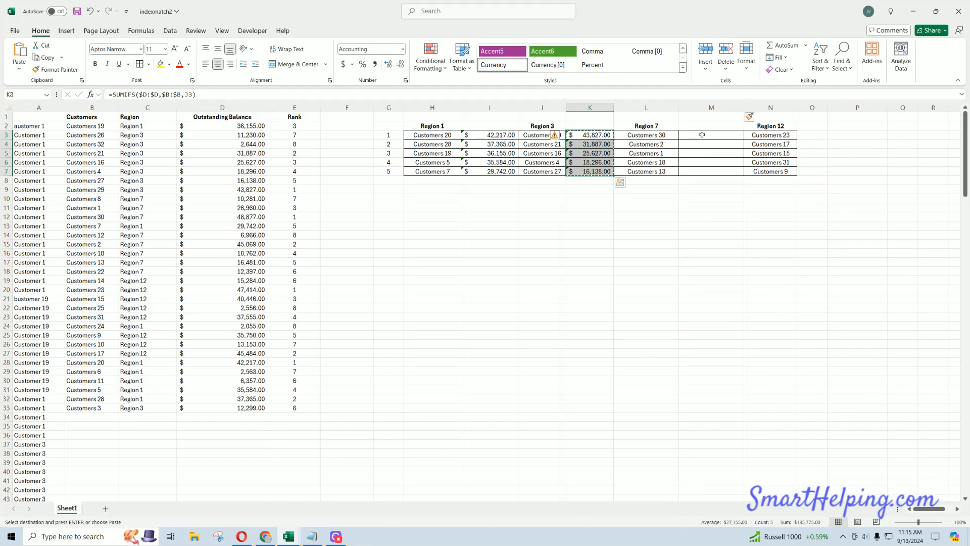
{"action": "key", "text": "ctrl+v"}
Step: Paste the same formulas into O3:O7 for Region 12 and widen column O to show the full amounts
{"action": "left_click", "coordinate": [813, 135]}
{"action": "key", "text": "ctrl+v"}
{"action": "left_click", "coordinate": [857, 153]}
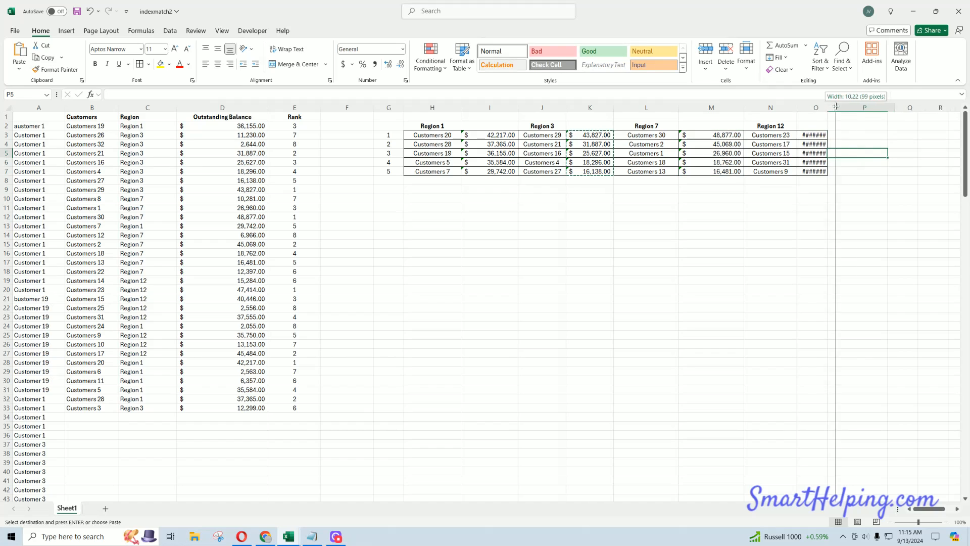
{"action": "left_click_drag", "start_coordinate": [827, 107], "coordinate": [849, 109]}
Step: Enter the header Amount in I2 and copy it to K2, M2 and O2
{"action": "left_click", "coordinate": [503, 127]}
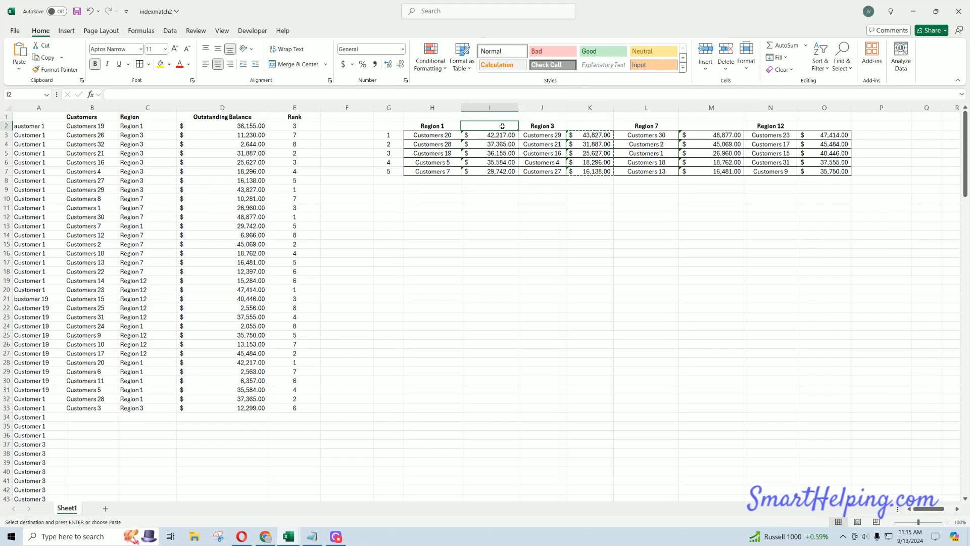
{"action": "type", "text": "Amount"}
{"action": "key", "text": "Return"}
{"action": "left_click", "coordinate": [503, 126]}
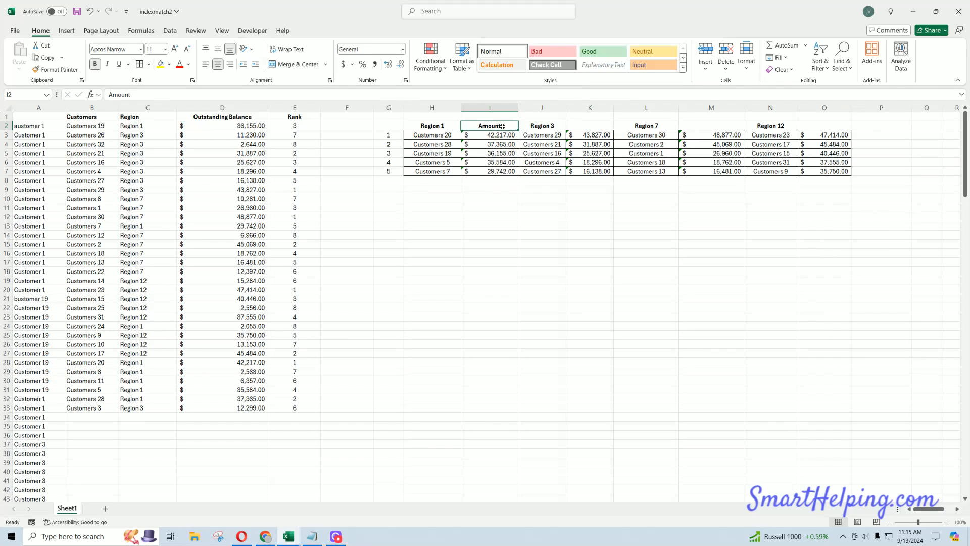
{"action": "key", "text": "ctrl+c"}
{"action": "left_click", "coordinate": [585, 126]}
{"action": "key", "text": "ctrl+v"}
{"action": "left_click", "coordinate": [712, 126]}
{"action": "key", "text": "ctrl+v"}
{"action": "left_click", "coordinate": [824, 126]}
{"action": "key", "text": "ctrl+v"}
{"action": "left_click", "coordinate": [799, 236]}
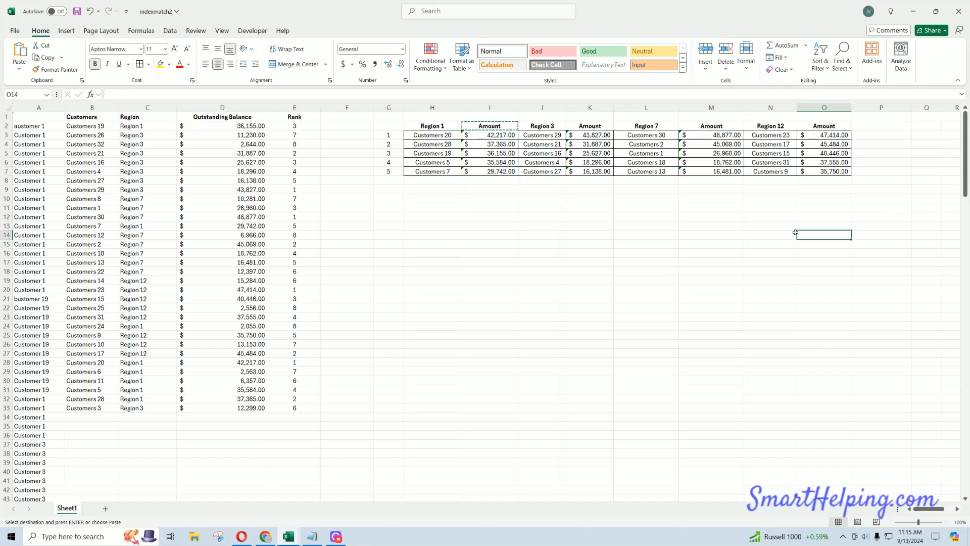
Step: Apply a thick outside border around each region's block: H2:I7, J2:K7, L2:M7 and N2:O7
{"action": "left_click_drag", "start_coordinate": [454, 125], "coordinate": [498, 172]}
{"action": "left_click", "coordinate": [149, 64]}
{"action": "left_click", "coordinate": [179, 187]}
{"action": "left_click_drag", "start_coordinate": [538, 125], "coordinate": [590, 173]}
{"action": "left_click", "coordinate": [139, 64]}
{"action": "left_click_drag", "start_coordinate": [654, 128], "coordinate": [707, 171]}
{"action": "left_click", "coordinate": [139, 64]}
{"action": "left_click_drag", "start_coordinate": [768, 127], "coordinate": [824, 171]}
{"action": "left_click", "coordinate": [139, 64]}
{"action": "left_click", "coordinate": [706, 228]}
Step: Move the sorted unique customer list formula from X2 to F12
{"action": "left_click", "coordinate": [928, 444]}
{"action": "left_click_drag", "start_coordinate": [928, 445], "coordinate": [967, 436]}
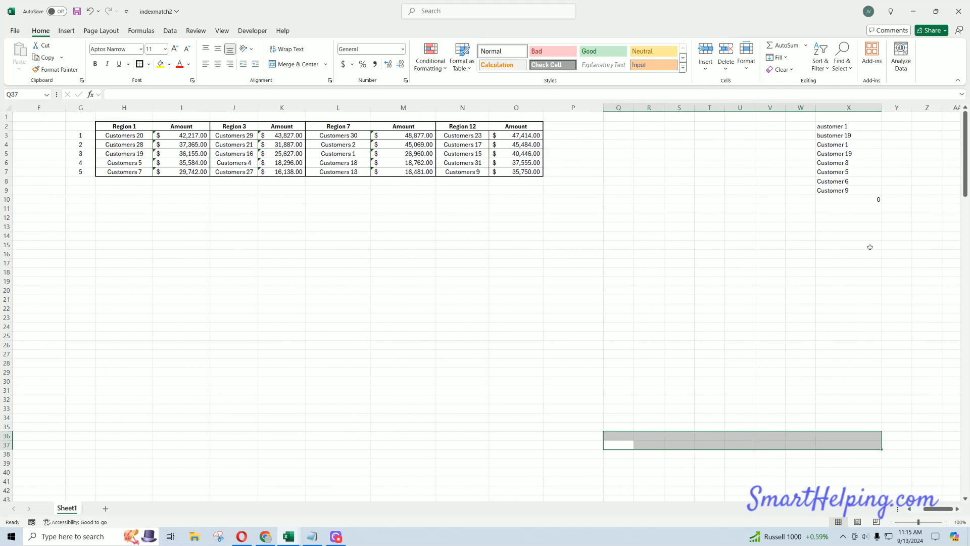
{"action": "left_click", "coordinate": [835, 128]}
{"action": "left_click_drag", "start_coordinate": [835, 123], "coordinate": [374, 230]}
{"action": "left_click", "coordinate": [473, 269]}
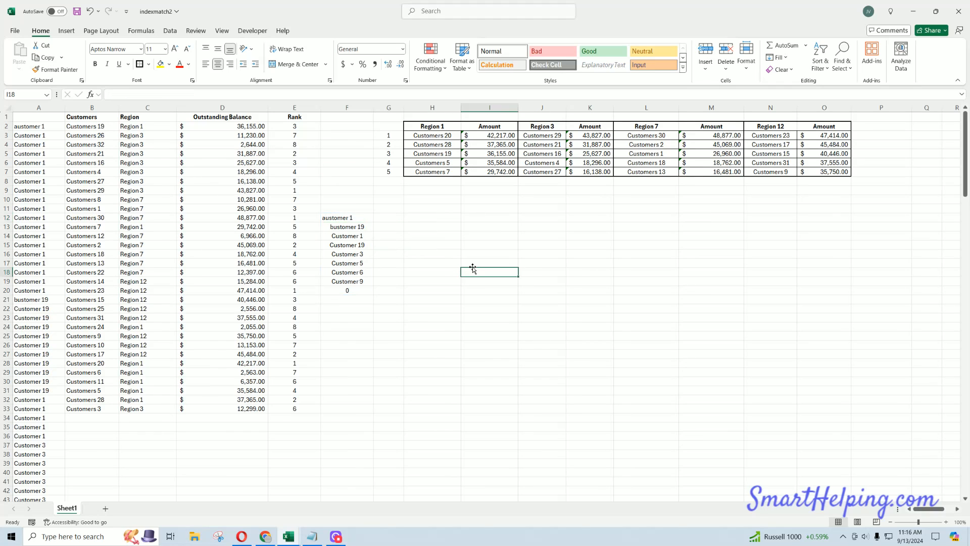
Step: Fill the list's formula cell F12 with red
{"action": "left_click", "coordinate": [336, 217]}
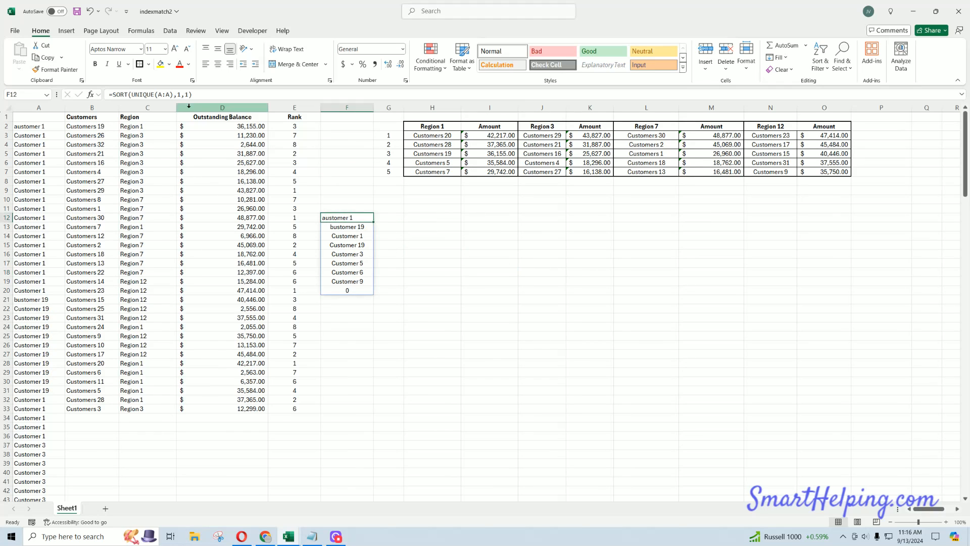
{"action": "left_click", "coordinate": [169, 64]}
{"action": "left_click", "coordinate": [167, 173]}
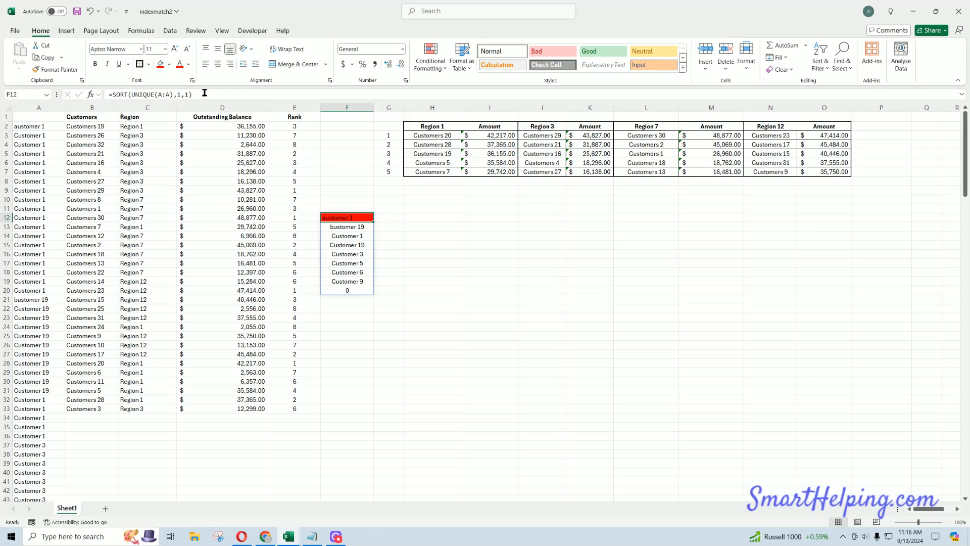
{"action": "left_click", "coordinate": [189, 64]}
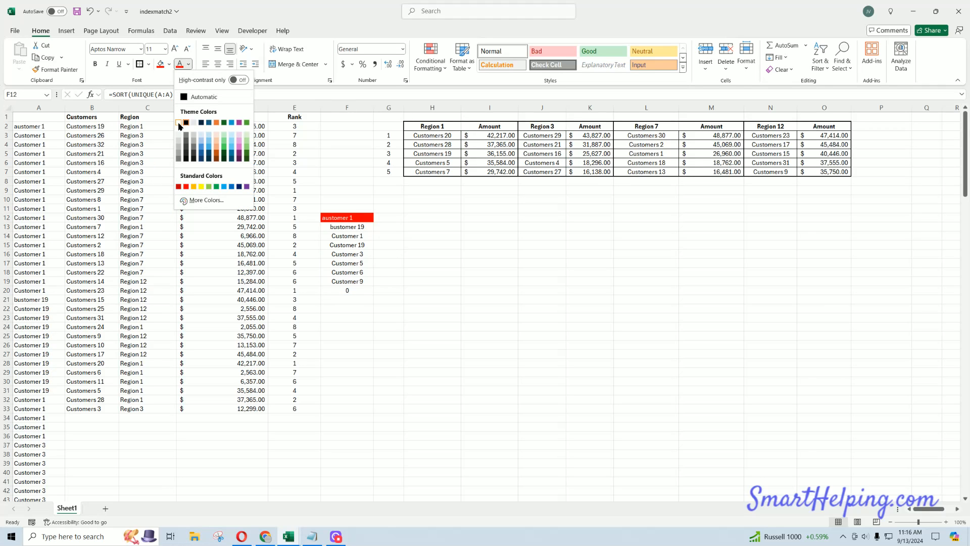
{"action": "left_click", "coordinate": [629, 288]}
{"action": "left_click", "coordinate": [468, 255]}
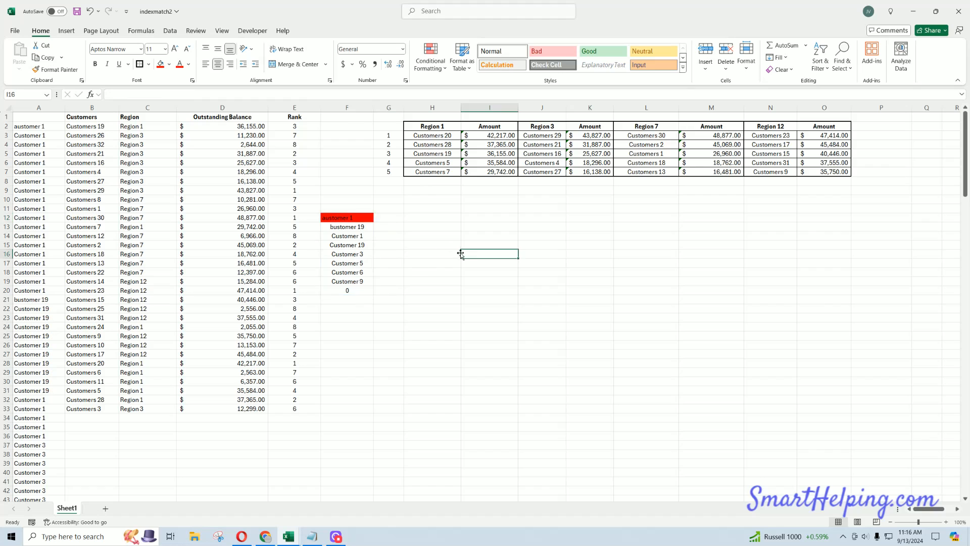
Step: Left-align the customer list in F12:F20 and save the workbook
{"action": "left_click_drag", "start_coordinate": [363, 216], "coordinate": [362, 291]}
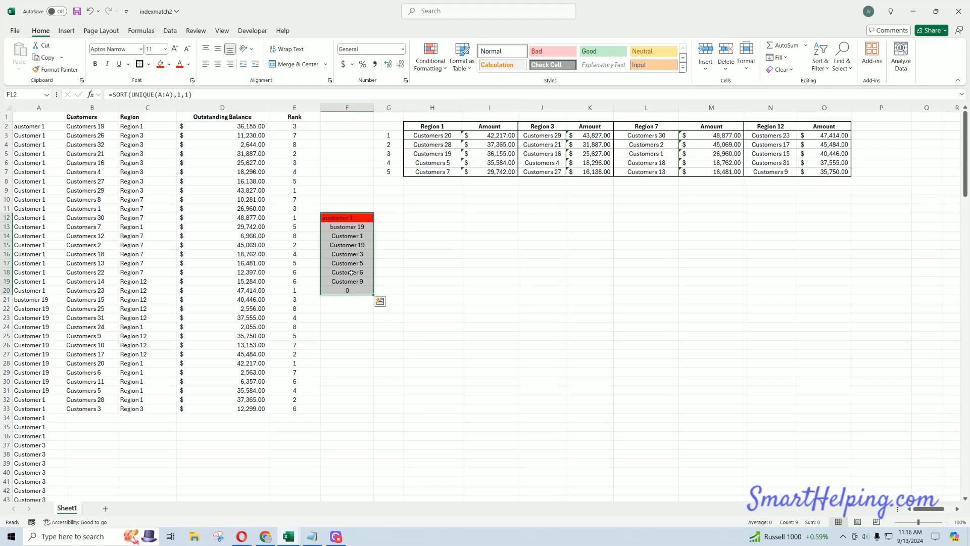
{"action": "left_click", "coordinate": [206, 65]}
{"action": "left_click", "coordinate": [486, 273]}
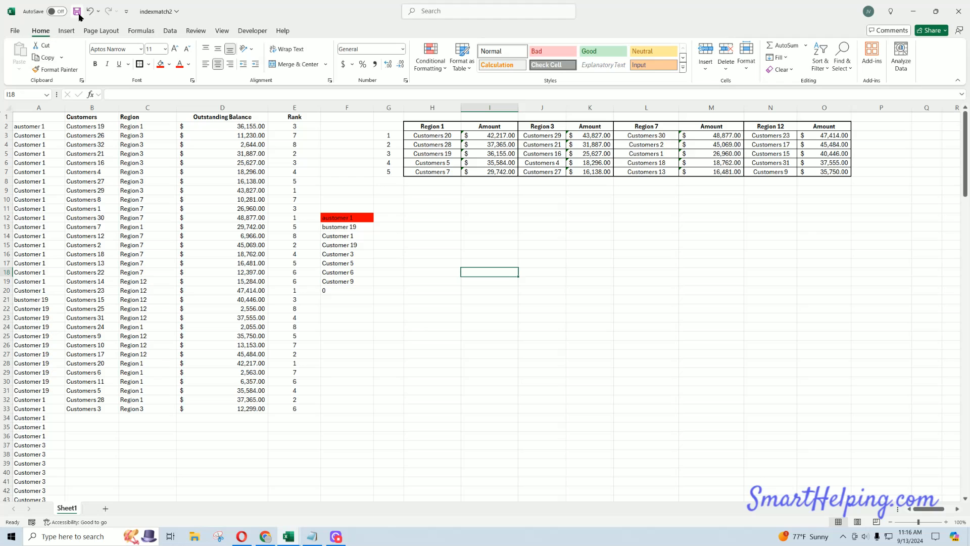
Step: Review the formulas for Region 1's first customer and amount, and for Region 3's first customer
{"action": "left_click", "coordinate": [450, 137]}
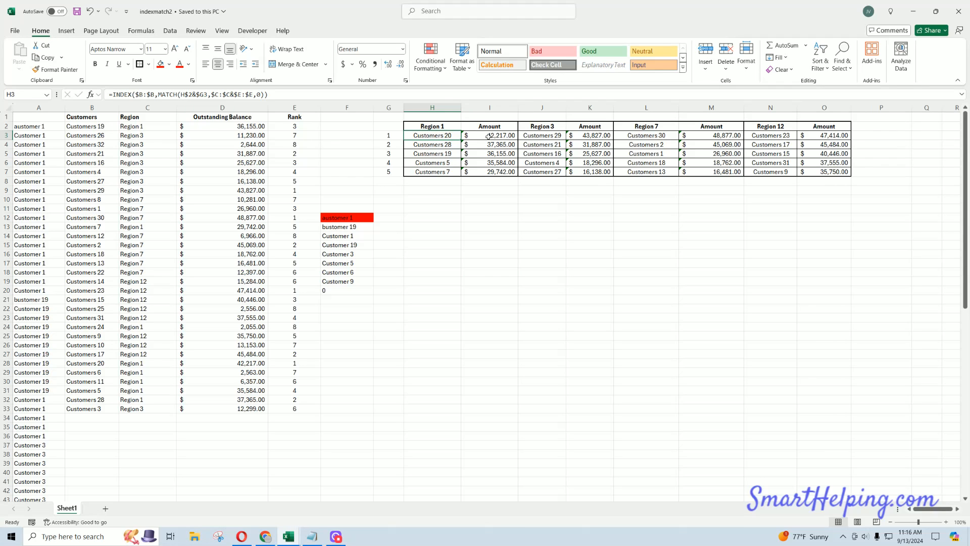
{"action": "left_click", "coordinate": [489, 137]}
{"action": "left_click", "coordinate": [547, 126]}
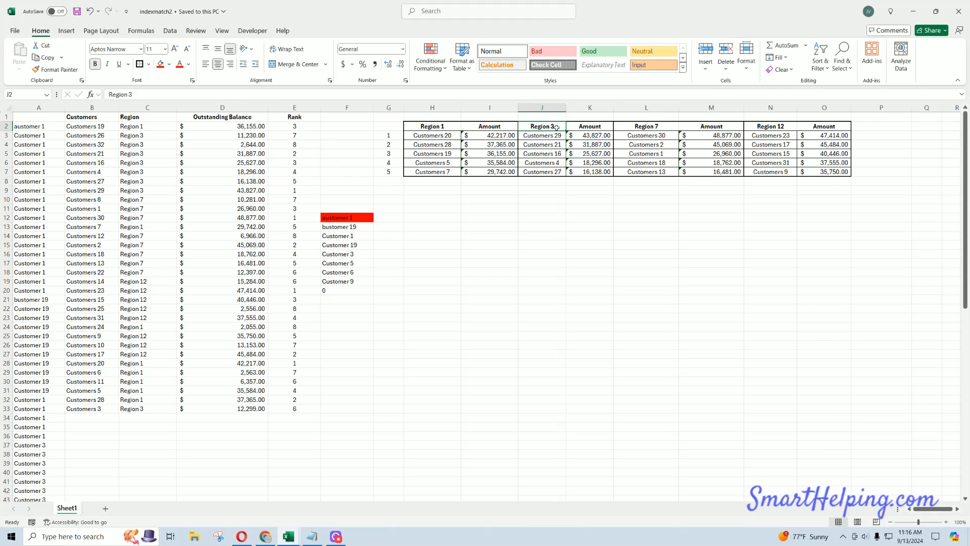
{"action": "left_click", "coordinate": [537, 136]}
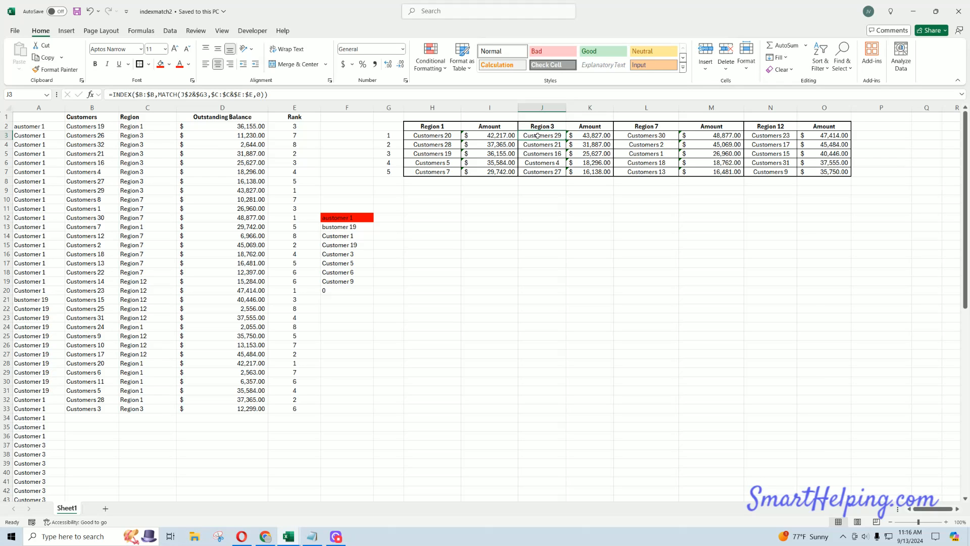
Step: Add filters to the headers of the customer data in columns B:E
{"action": "left_click_drag", "start_coordinate": [92, 117], "coordinate": [295, 497]}
{"action": "left_click", "coordinate": [820, 56]}
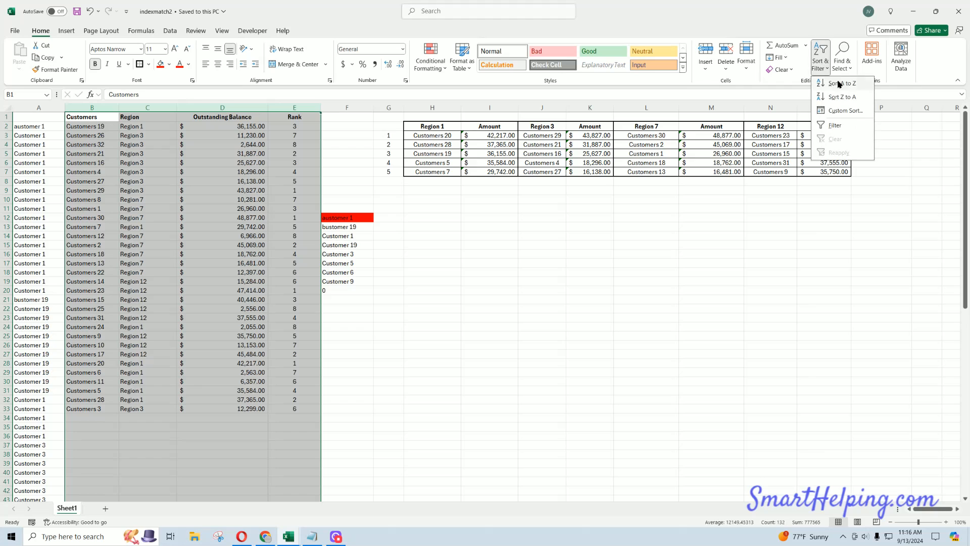
{"action": "left_click", "coordinate": [843, 131]}
{"action": "left_click", "coordinate": [222, 154]}
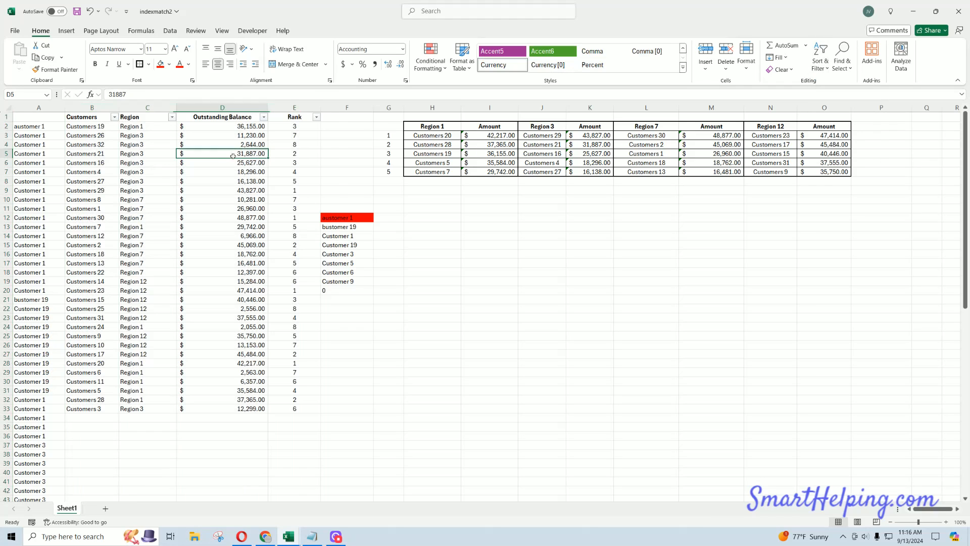
{"action": "left_click", "coordinate": [114, 116]}
{"action": "left_click", "coordinate": [26, 239]}
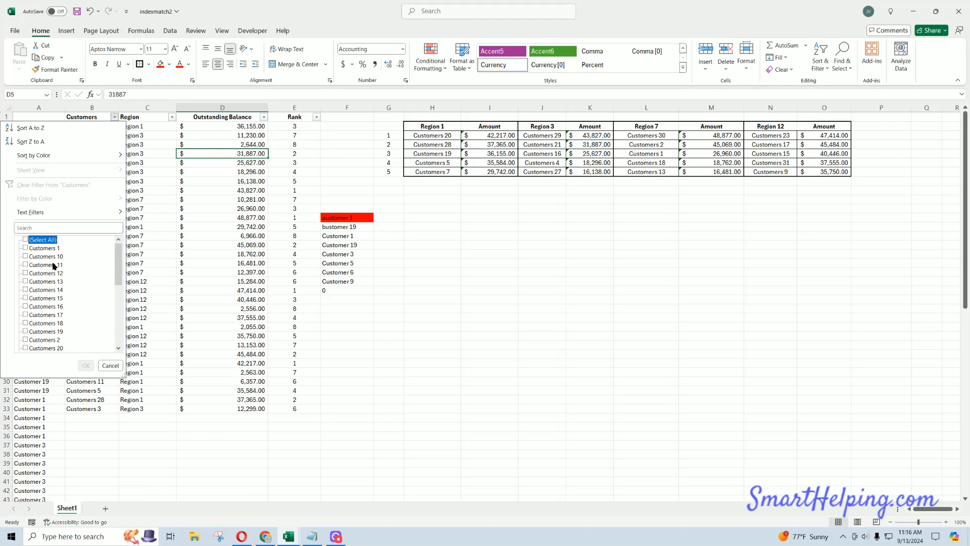
{"action": "left_click", "coordinate": [110, 365]}
Step: Filter the Region column to Region 3 only and check the outstanding balances of its rank 1 and rank 2 customers
{"action": "left_click", "coordinate": [172, 117]}
{"action": "left_click", "coordinate": [76, 239]}
{"action": "left_click", "coordinate": [75, 264]}
{"action": "left_click", "coordinate": [136, 366]}
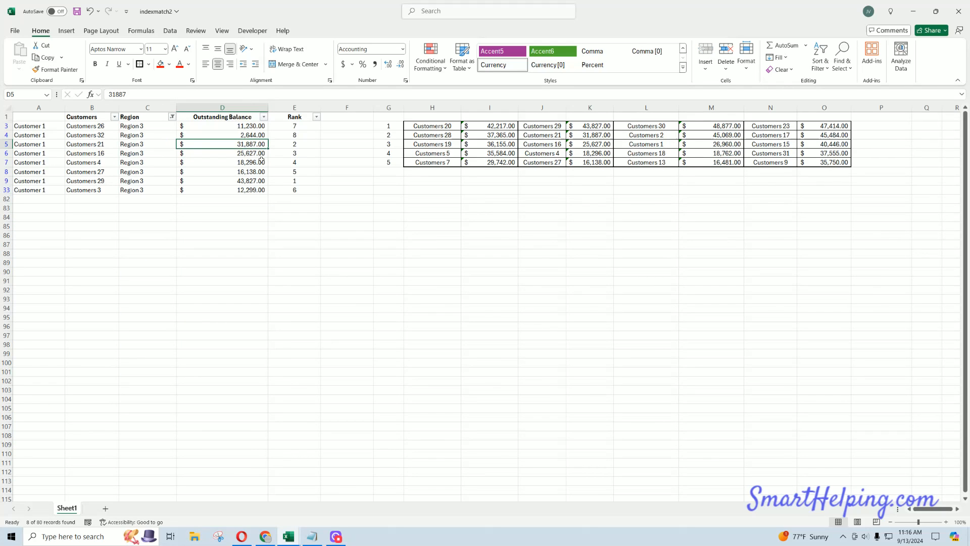
{"action": "left_click", "coordinate": [251, 181]}
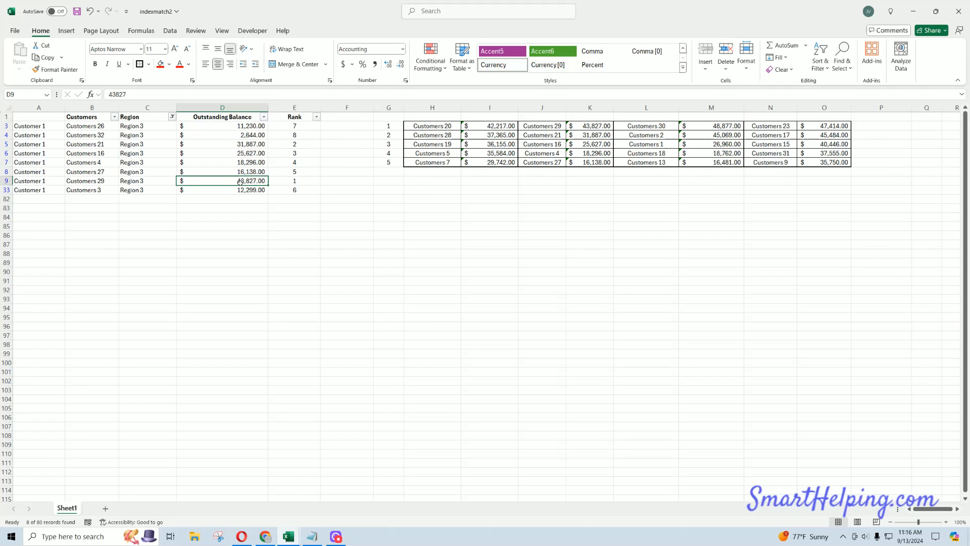
{"action": "left_click", "coordinate": [238, 145]}
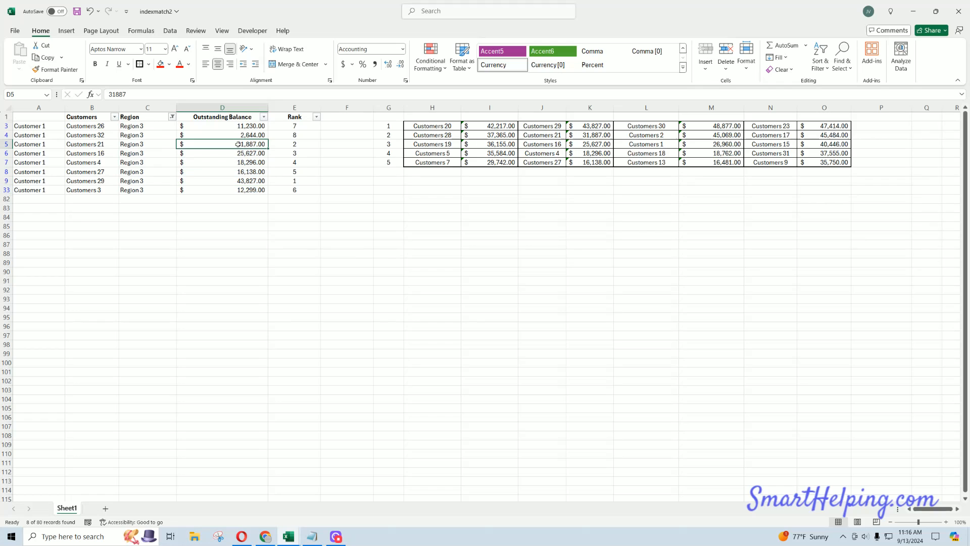
Step: Reset the Region column filter to show all regions
{"action": "left_click", "coordinate": [173, 117]}
{"action": "left_click", "coordinate": [84, 239]}
{"action": "left_click", "coordinate": [135, 365]}
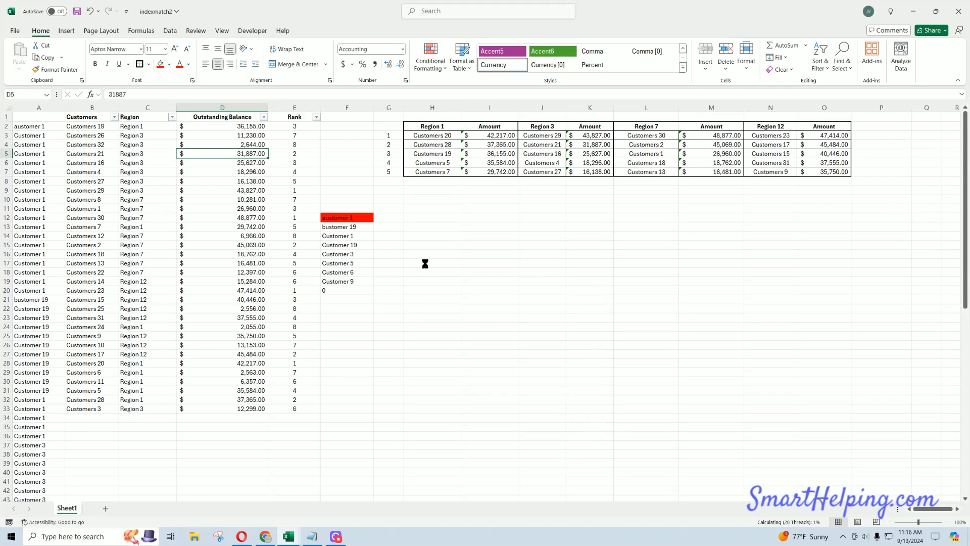
Step: Review the INDEX MATCH formulas of Region 3's five customers, opening the rank 3 one to inspect its referenced ranges
{"action": "left_click", "coordinate": [550, 143]}
{"action": "left_click", "coordinate": [549, 152]}
{"action": "left_click", "coordinate": [550, 162]}
{"action": "left_click", "coordinate": [550, 172]}
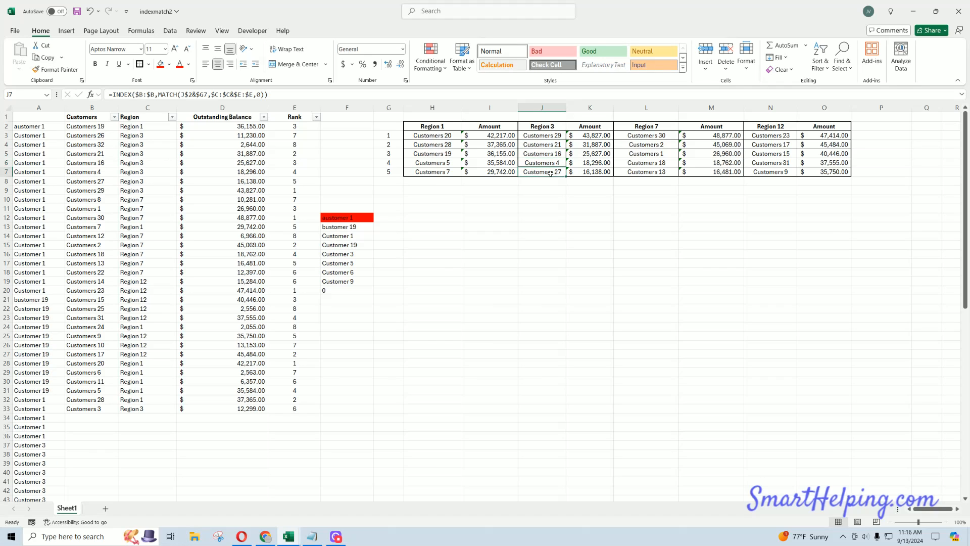
{"action": "left_click", "coordinate": [550, 135]}
{"action": "left_click", "coordinate": [549, 144]}
{"action": "left_click", "coordinate": [549, 154]}
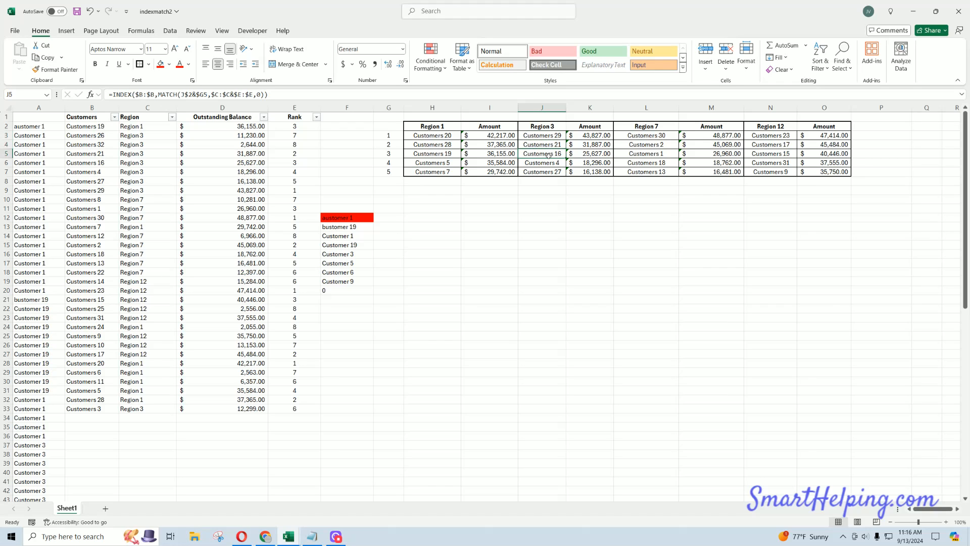
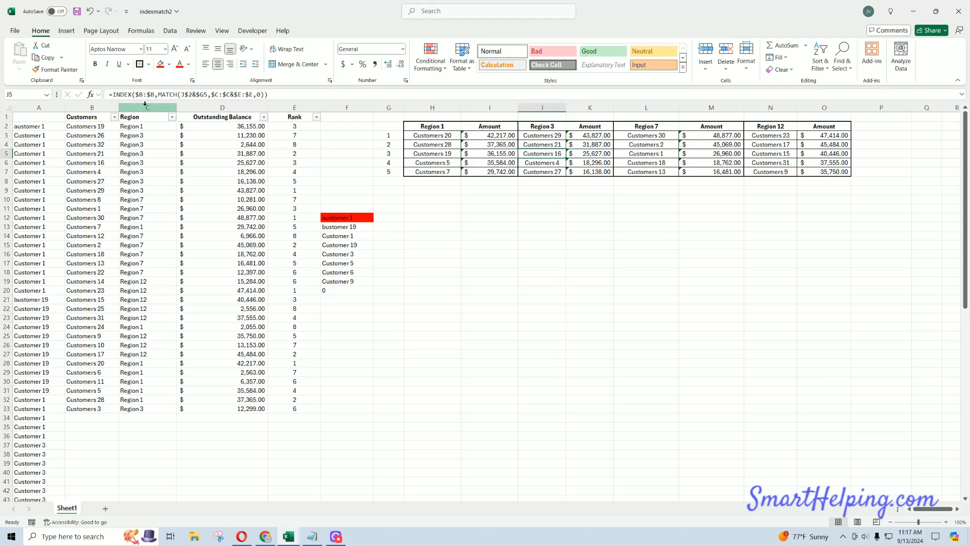
{"action": "left_click", "coordinate": [192, 94]}
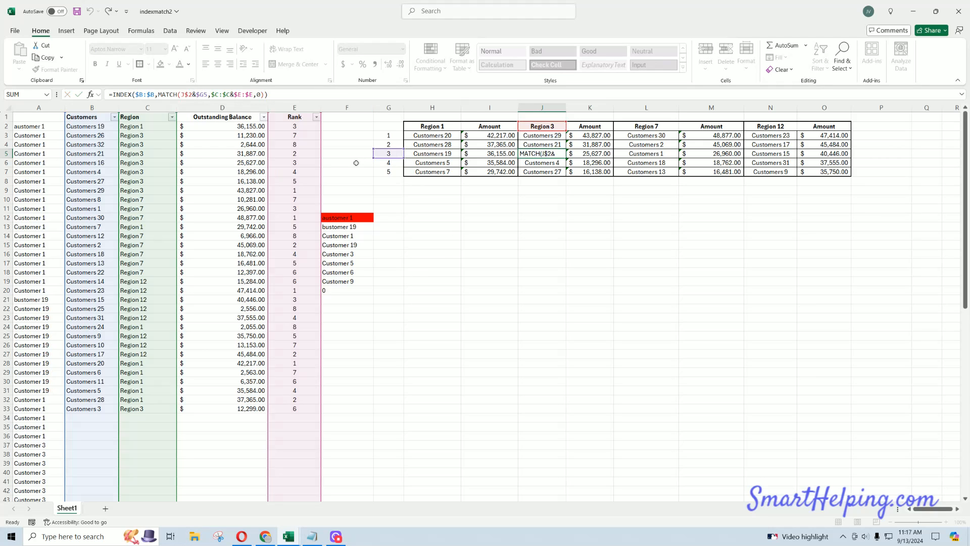
{"action": "key", "text": "Return"}
Step: Inspect the SUMIFS formulas behind Region 1's amounts for ranks 2, 3 and 4 without changing them
{"action": "double_click", "coordinate": [503, 145]}
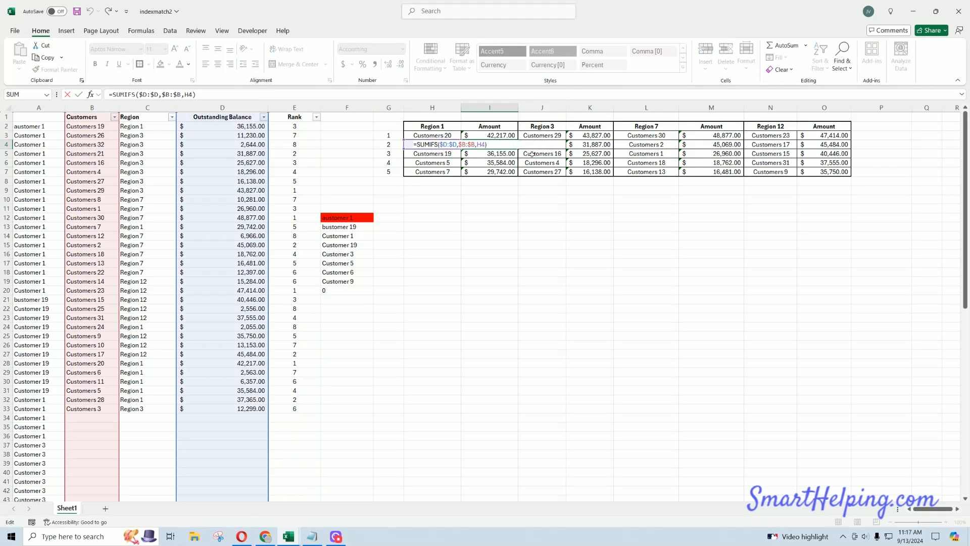
{"action": "key", "text": "Return"}
{"action": "double_click", "coordinate": [492, 153]}
{"action": "key", "text": "Return"}
{"action": "double_click", "coordinate": [493, 162]}
{"action": "key", "text": "Return"}
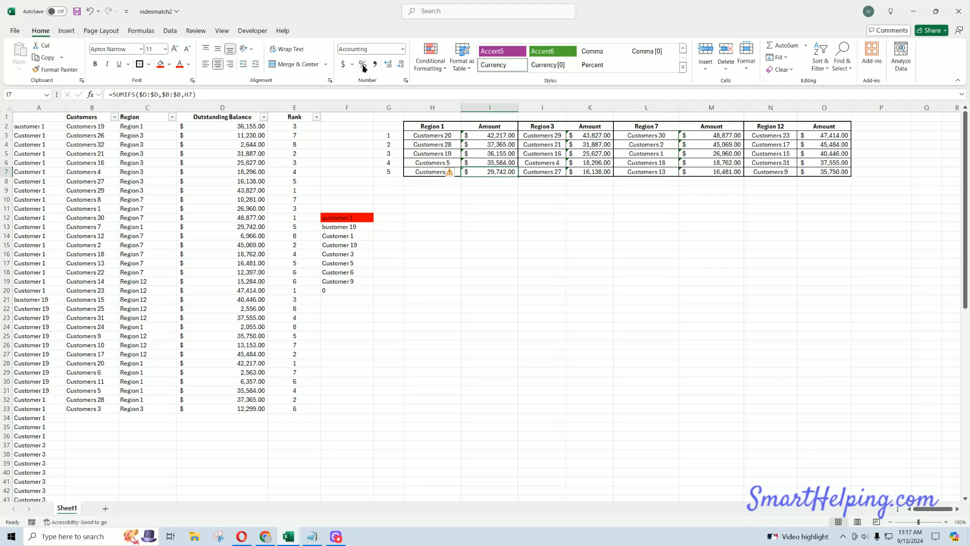
Step: Look over Region 1's leading customers and amounts and the body of the whole results table
{"action": "left_click", "coordinate": [450, 136]}
{"action": "left_click", "coordinate": [450, 144]}
{"action": "left_click", "coordinate": [449, 153]}
{"action": "left_click", "coordinate": [449, 135]}
{"action": "left_click", "coordinate": [496, 136]}
{"action": "left_click", "coordinate": [500, 145]}
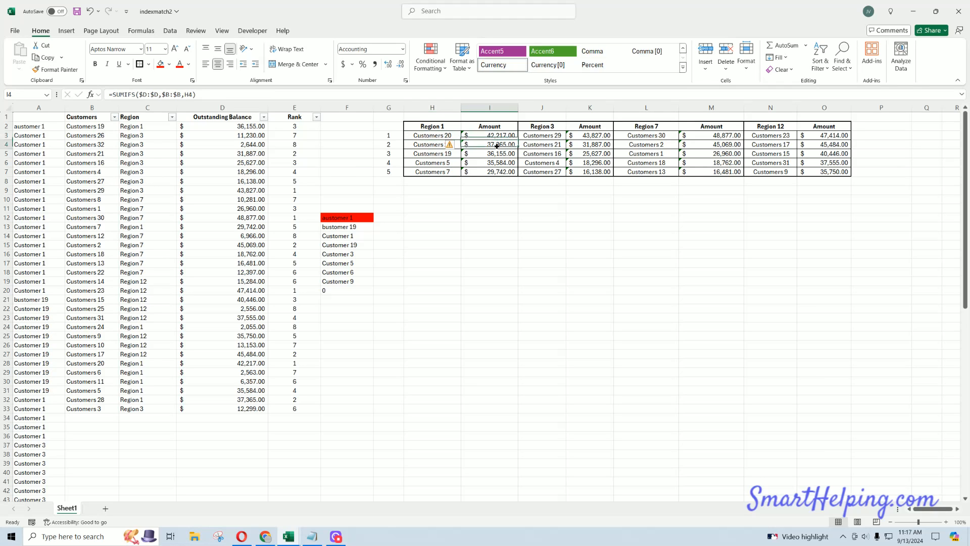
{"action": "left_click_drag", "start_coordinate": [441, 134], "coordinate": [842, 183]}
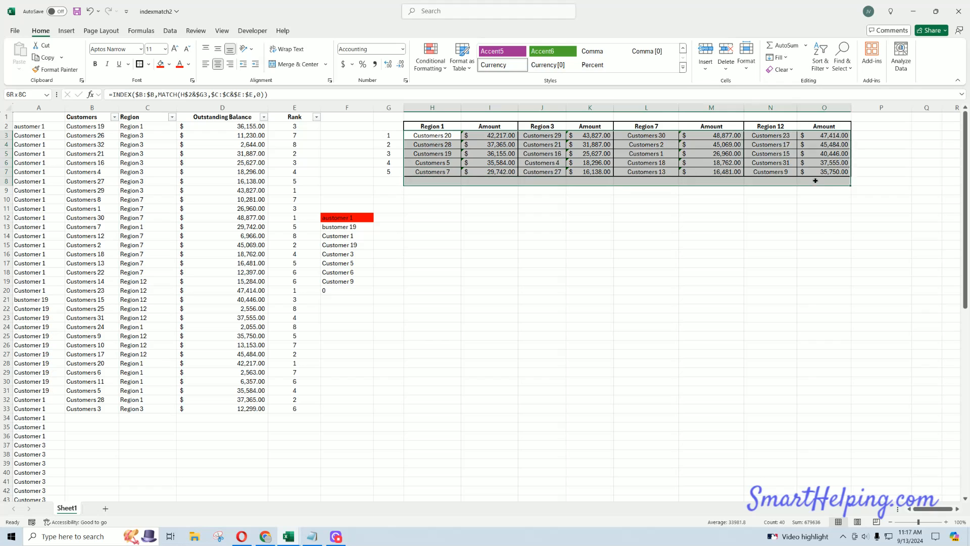
Step: Check Region 1's header, customers and amounts against the rank numbers 1 to 5 in column G
{"action": "left_click", "coordinate": [437, 126]}
{"action": "left_click", "coordinate": [441, 135]}
{"action": "left_click", "coordinate": [447, 144]}
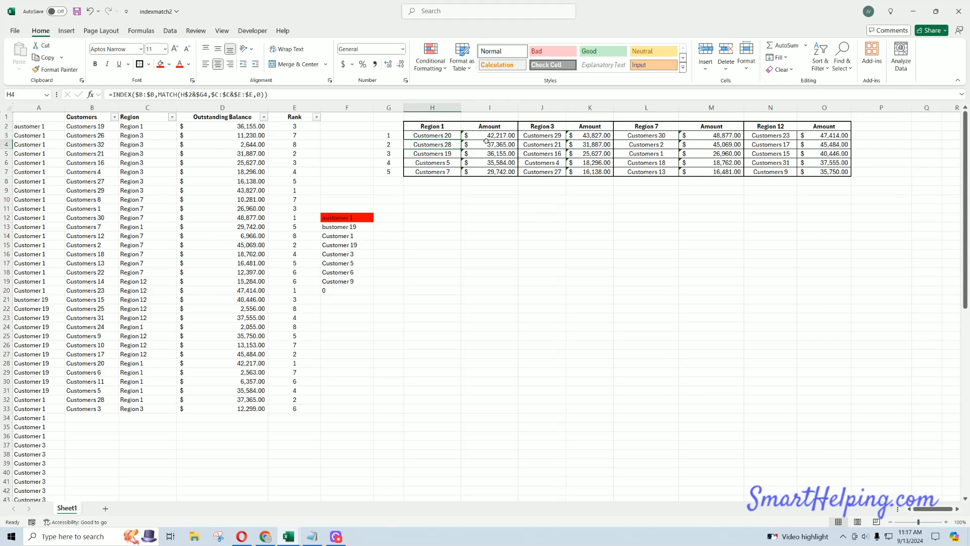
{"action": "left_click", "coordinate": [493, 138]}
{"action": "left_click_drag", "start_coordinate": [399, 136], "coordinate": [390, 171]}
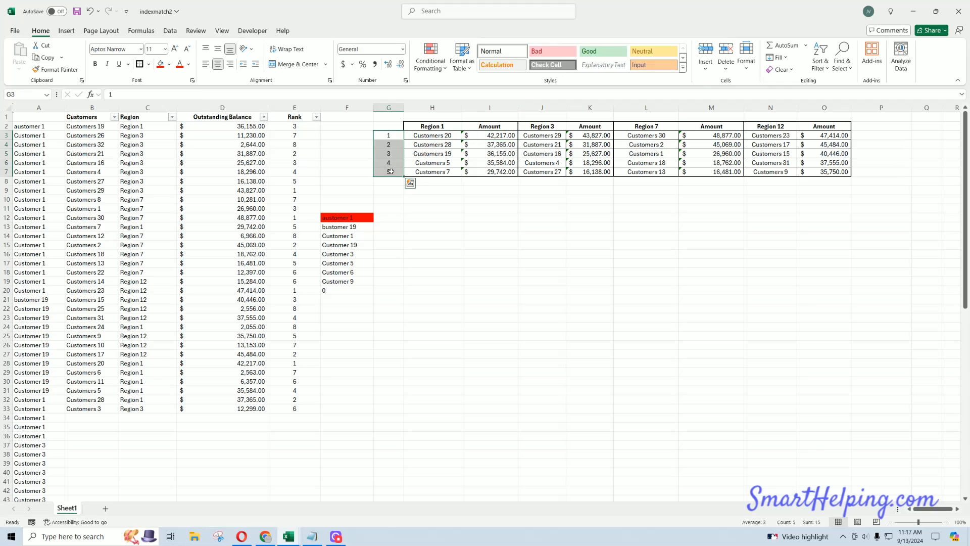
{"action": "left_click", "coordinate": [498, 135]}
{"action": "left_click", "coordinate": [500, 144]}
{"action": "left_click", "coordinate": [500, 153]}
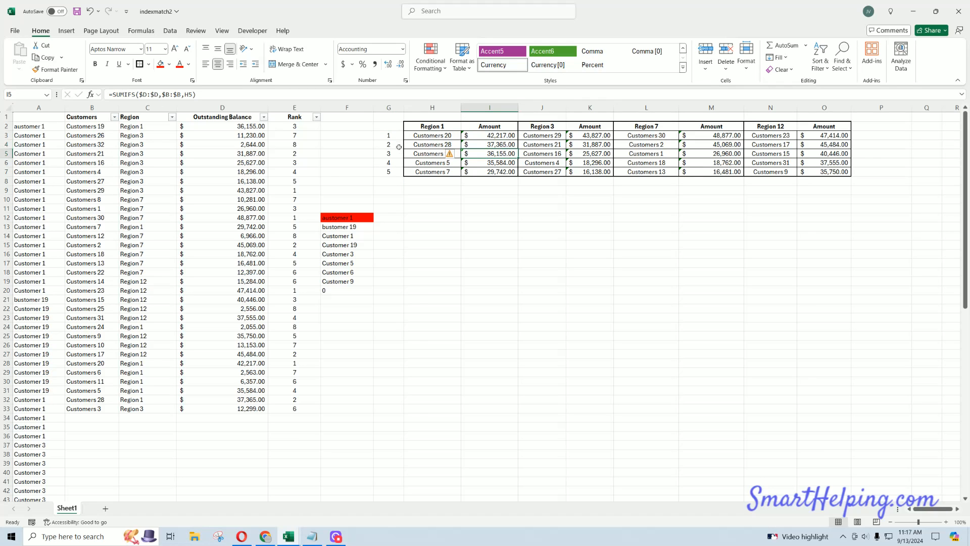
{"action": "left_click_drag", "start_coordinate": [396, 162], "coordinate": [382, 240]}
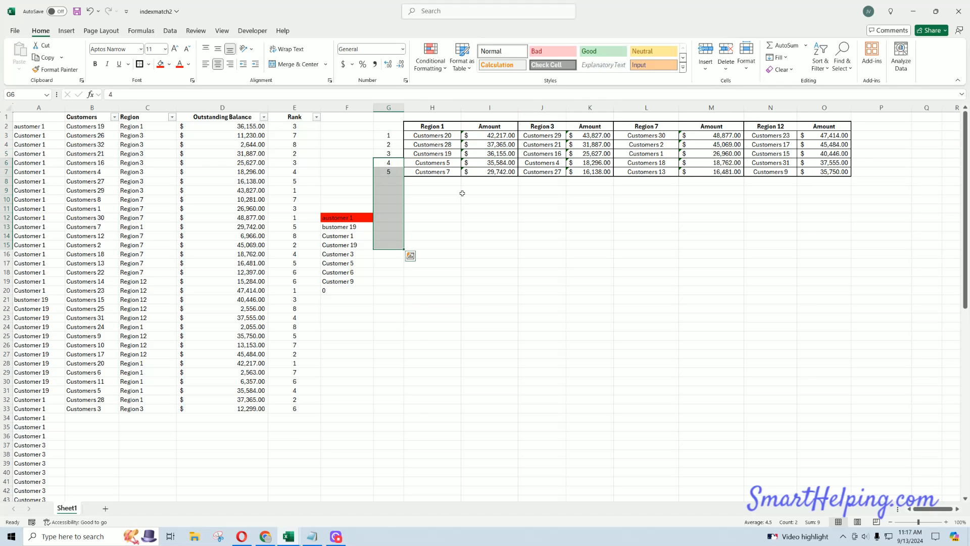
{"action": "left_click", "coordinate": [433, 128]}
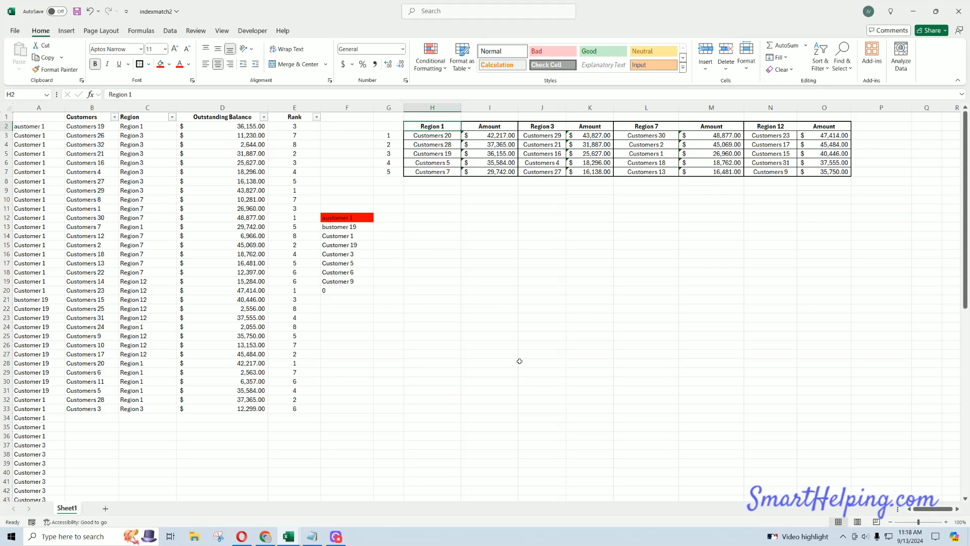
Step: Switch to the Opera browser, open the SmartHelping site's Hire page and view the hourly fee options
{"action": "left_click", "coordinate": [242, 537]}
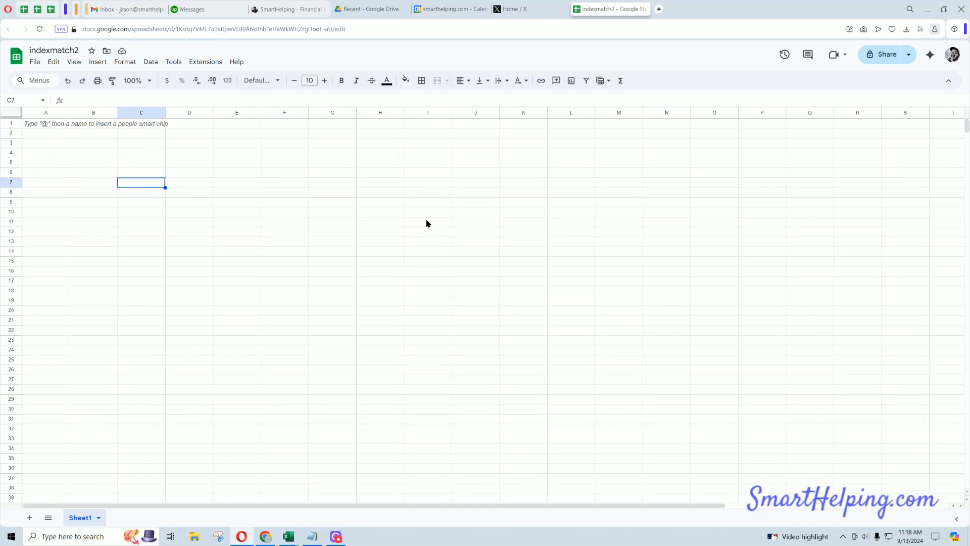
{"action": "left_click", "coordinate": [290, 11]}
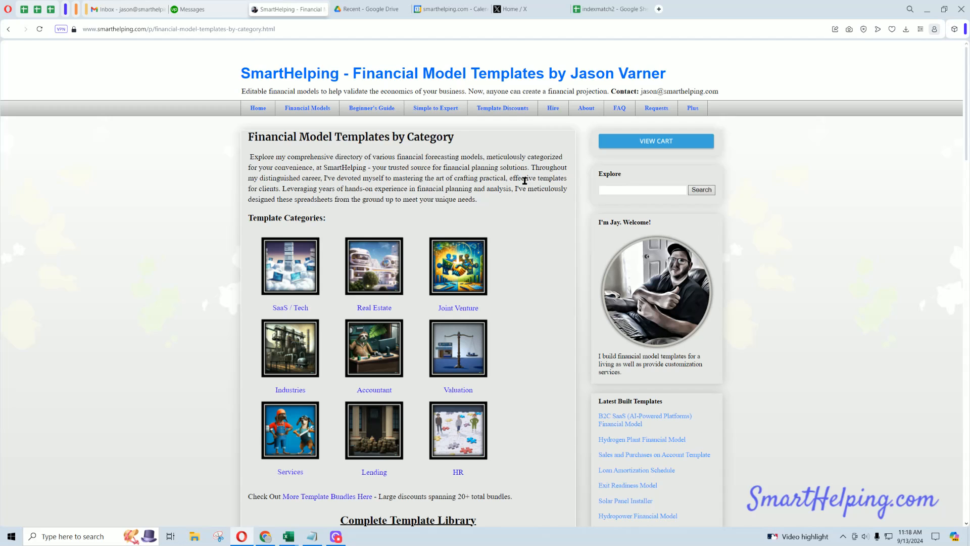
{"action": "left_click", "coordinate": [553, 108]}
{"action": "left_click", "coordinate": [349, 266]}
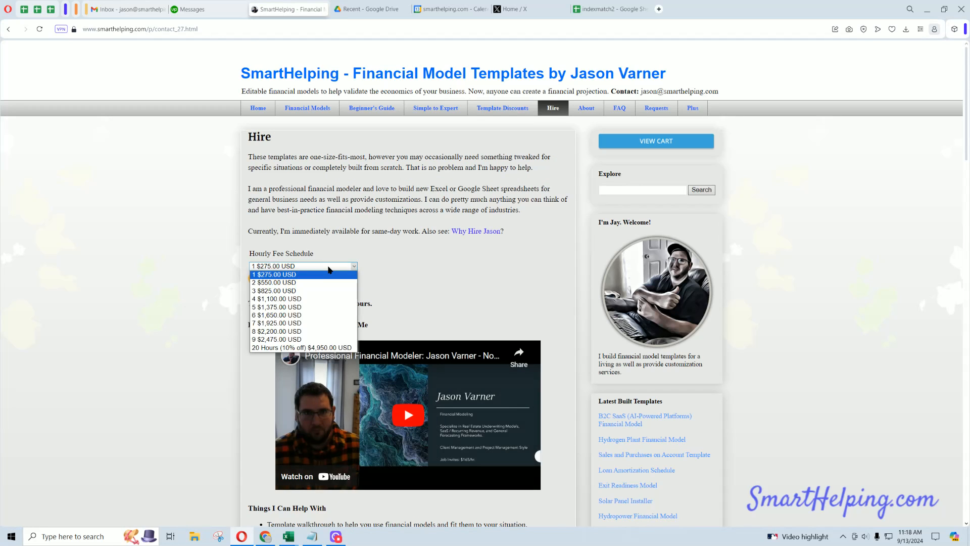
{"action": "left_click", "coordinate": [404, 272]}
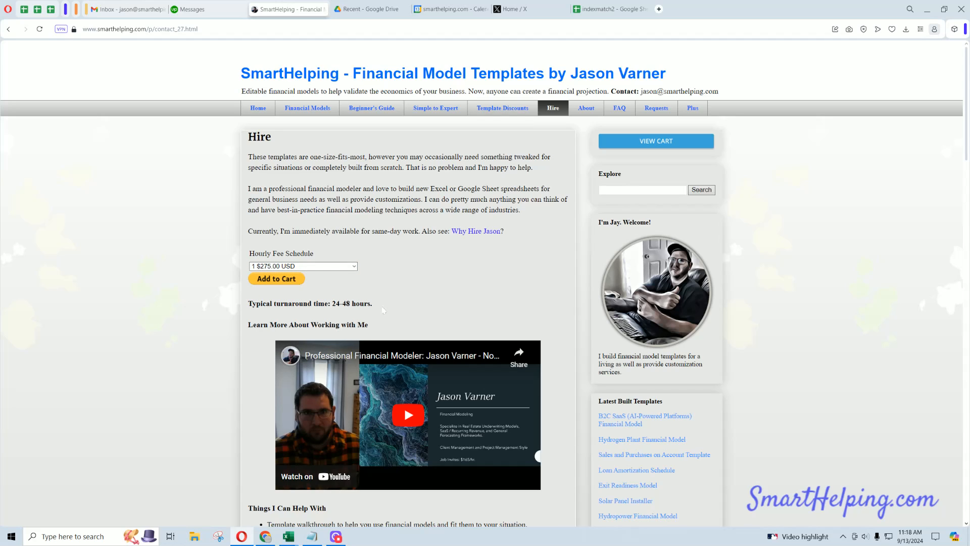
{"action": "mouse_move", "coordinate": [372, 304]}
{"action": "left_mouse_down"}
{"action": "mouse_move", "coordinate": [248, 304]}
{"action": "mouse_move", "coordinate": [371, 303]}
{"action": "left_mouse_up"}
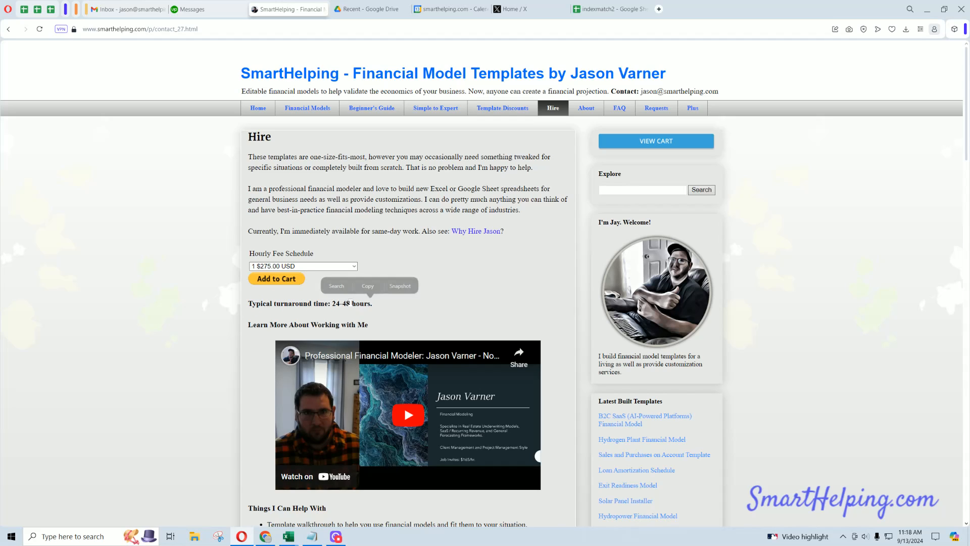
{"action": "left_click", "coordinate": [354, 266]}
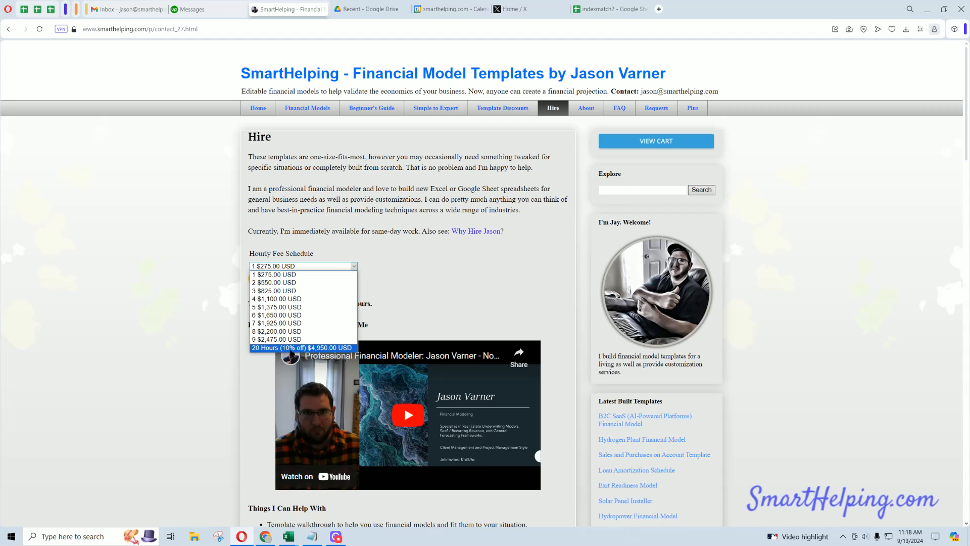
{"action": "left_click", "coordinate": [423, 260]}
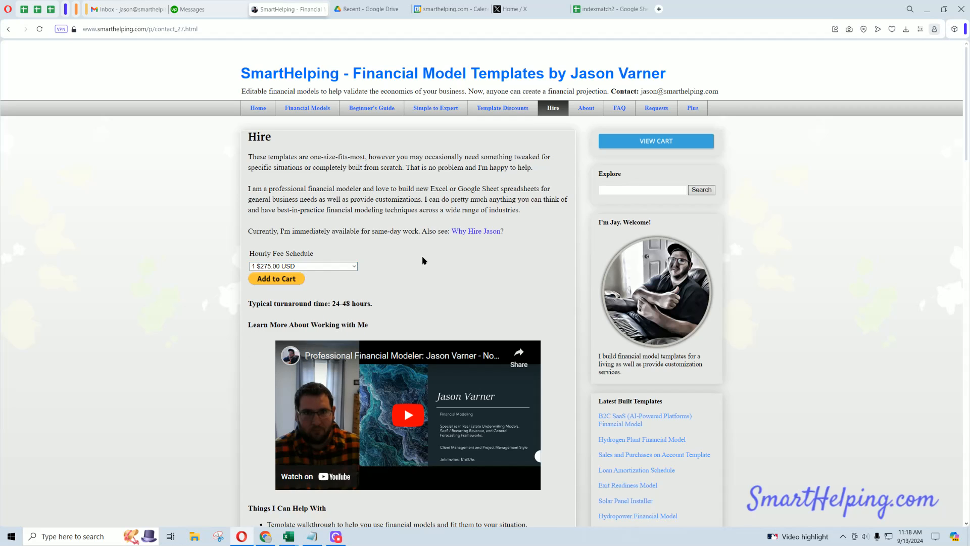
Step: Open the SmartHelping Financial Models page and browse its industry, SaaS, real estate, joint venture, valuation and accounting template lists
{"action": "left_click", "coordinate": [307, 108]}
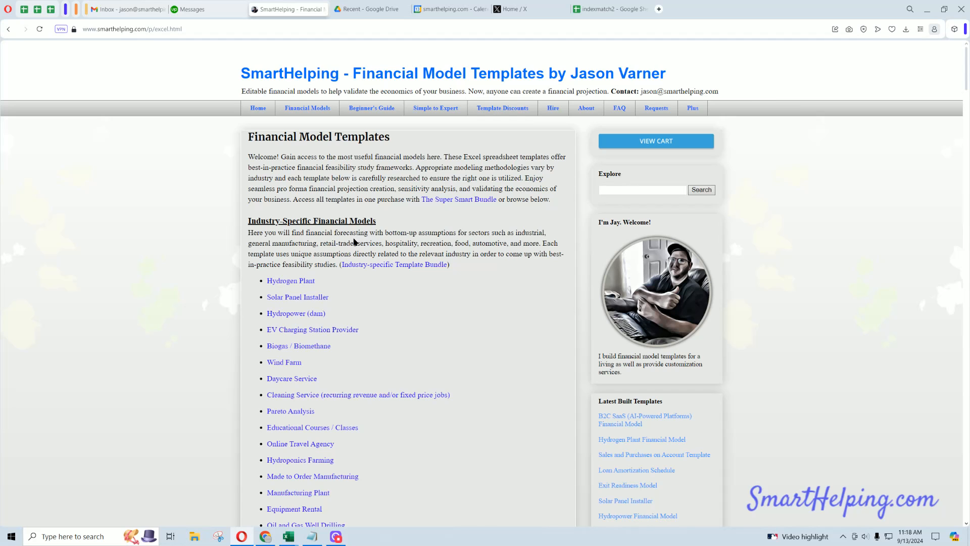
{"action": "scroll", "coordinate": [354, 242], "scroll_direction": "down", "scroll_amount": 4}
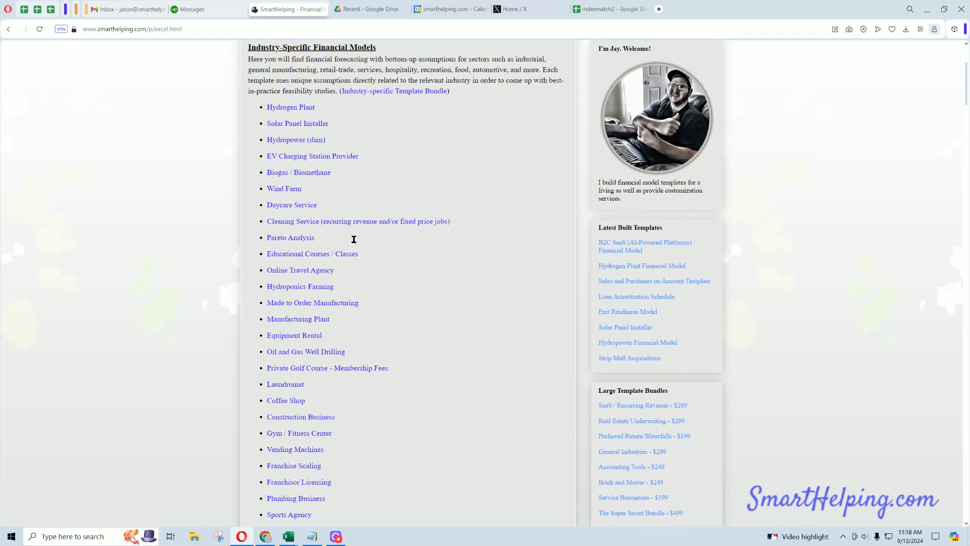
{"action": "scroll", "coordinate": [284, 104], "scroll_direction": "up", "scroll_amount": 4}
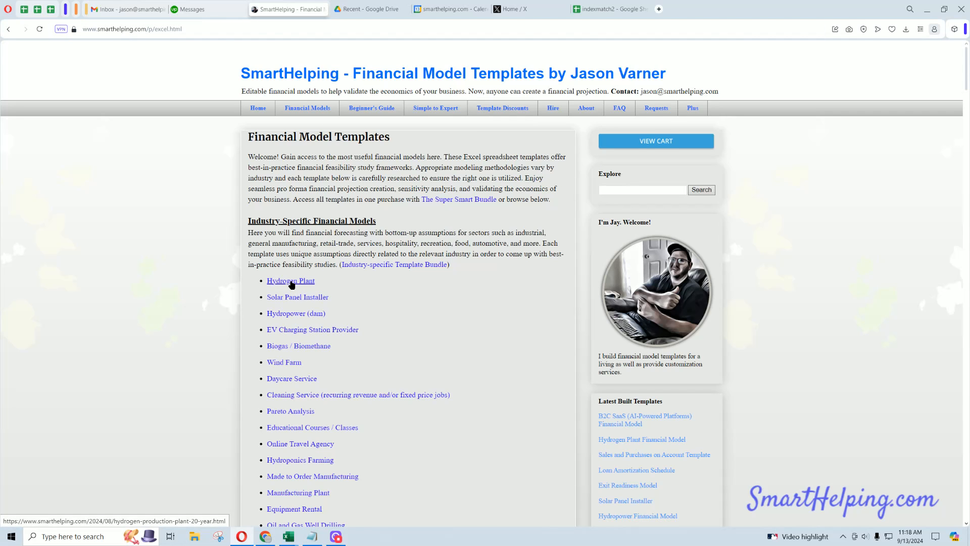
{"action": "scroll", "coordinate": [290, 283], "scroll_direction": "down", "scroll_amount": 10}
{"action": "scroll", "coordinate": [284, 215], "scroll_direction": "down", "scroll_amount": 10}
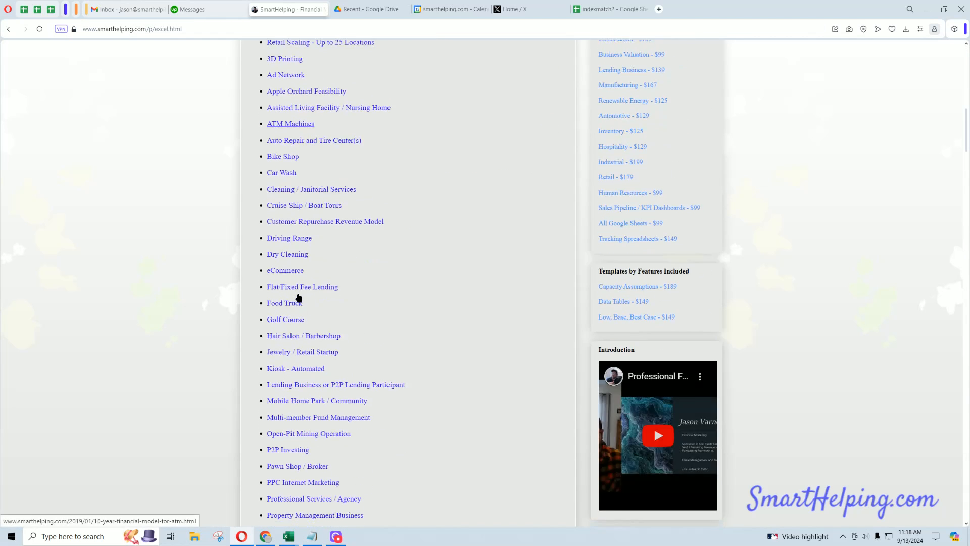
{"action": "scroll", "coordinate": [297, 273], "scroll_direction": "down", "scroll_amount": 3}
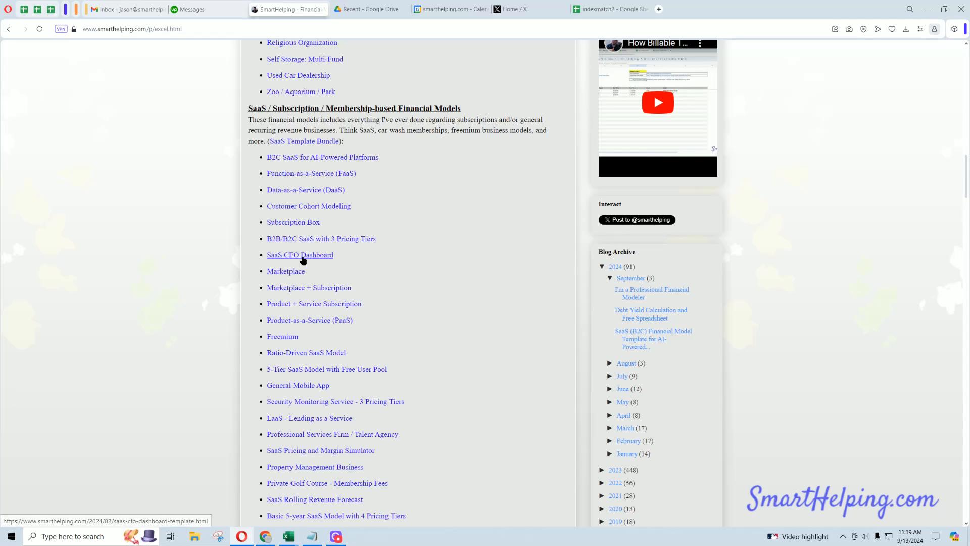
{"action": "scroll", "coordinate": [302, 251], "scroll_direction": "down", "scroll_amount": 6}
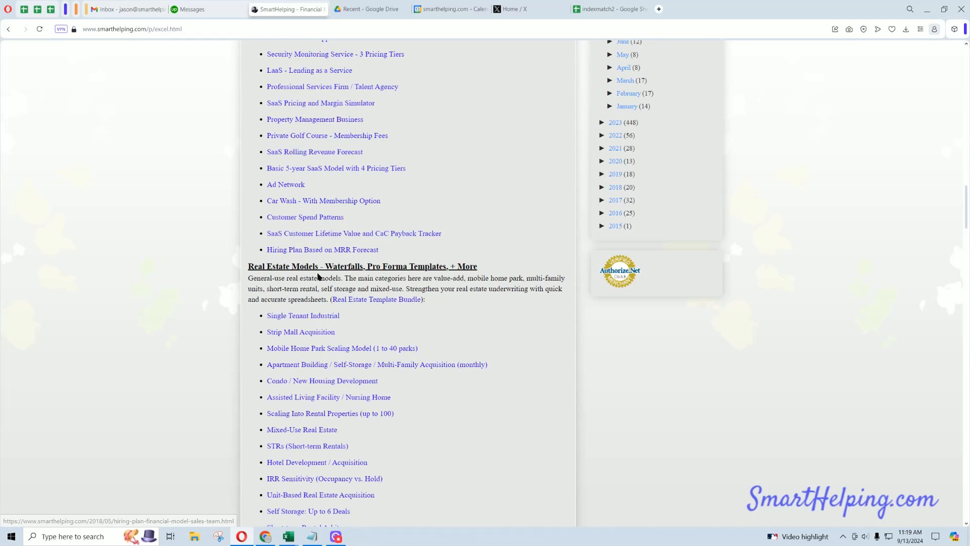
{"action": "scroll", "coordinate": [314, 321], "scroll_direction": "down", "scroll_amount": 3}
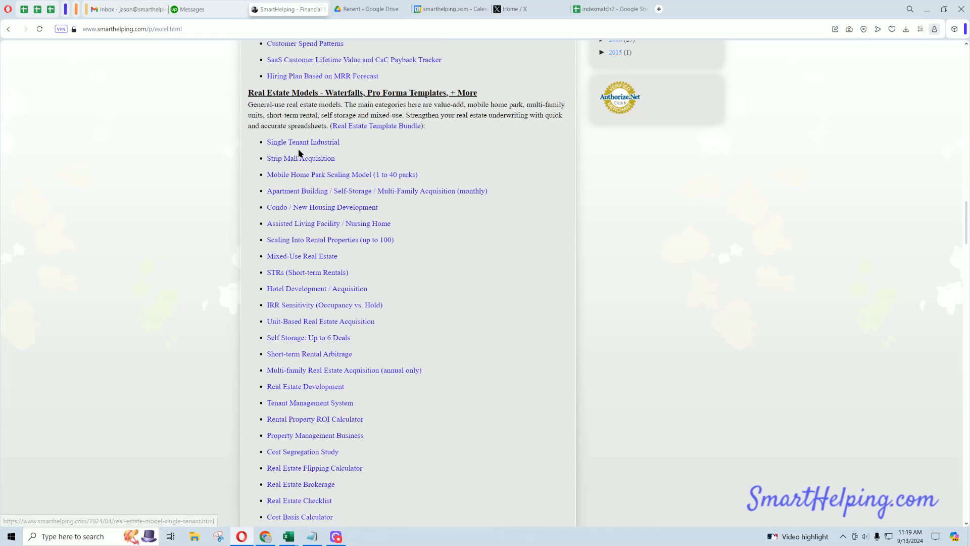
{"action": "scroll", "coordinate": [299, 150], "scroll_direction": "down", "scroll_amount": 3}
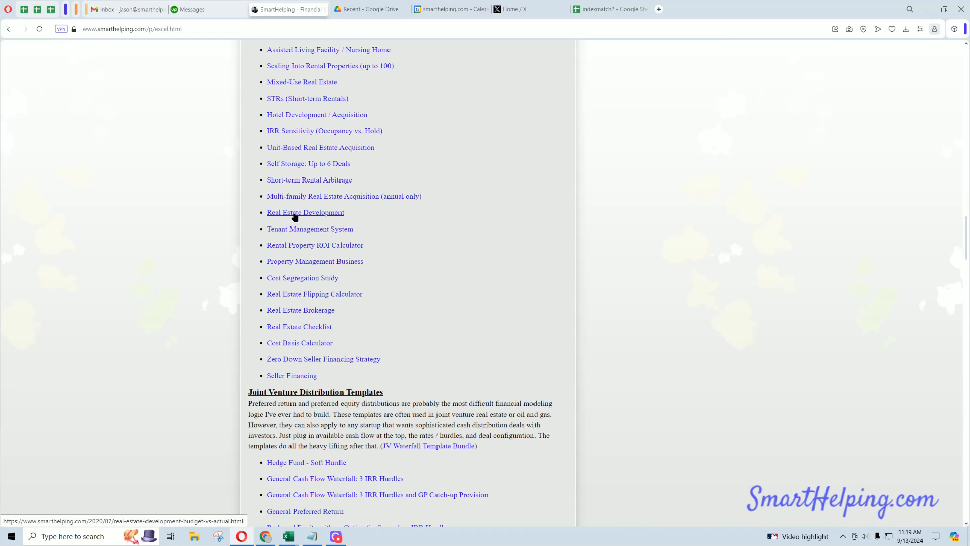
{"action": "scroll", "coordinate": [314, 170], "scroll_direction": "down", "scroll_amount": 6}
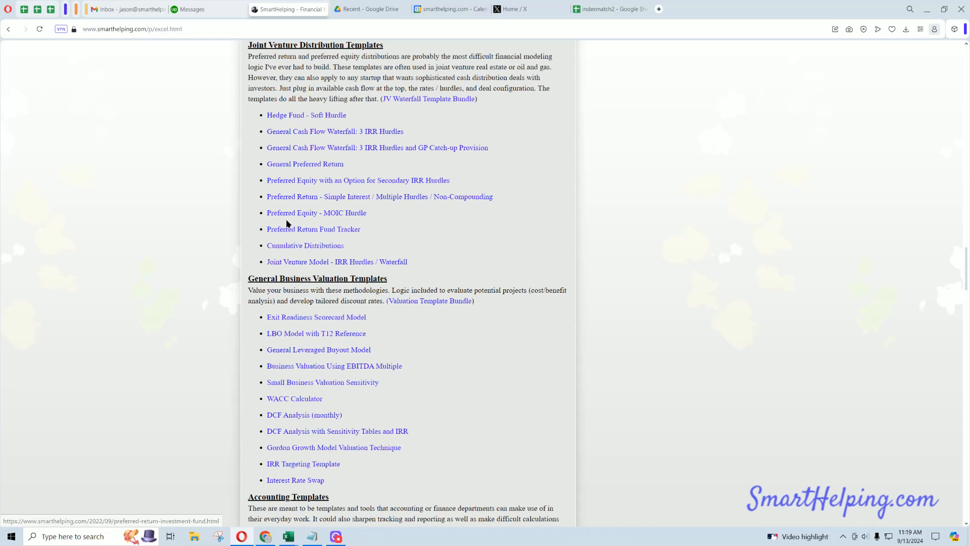
{"action": "scroll", "coordinate": [331, 256], "scroll_direction": "down", "scroll_amount": 3}
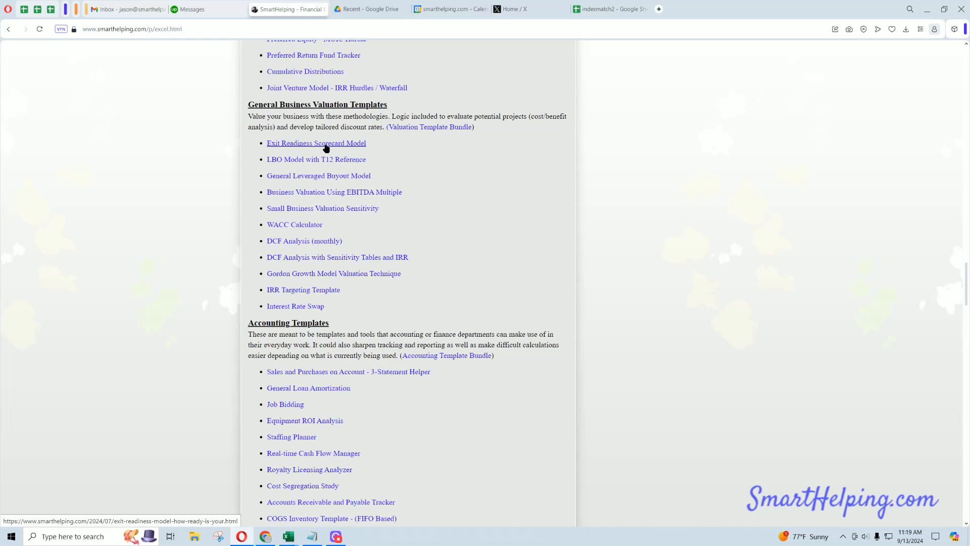
{"action": "scroll", "coordinate": [316, 226], "scroll_direction": "down", "scroll_amount": 5}
{"action": "scroll", "coordinate": [316, 226], "scroll_direction": "down", "scroll_amount": 7}
{"action": "scroll", "coordinate": [315, 224], "scroll_direction": "up", "scroll_amount": 20}
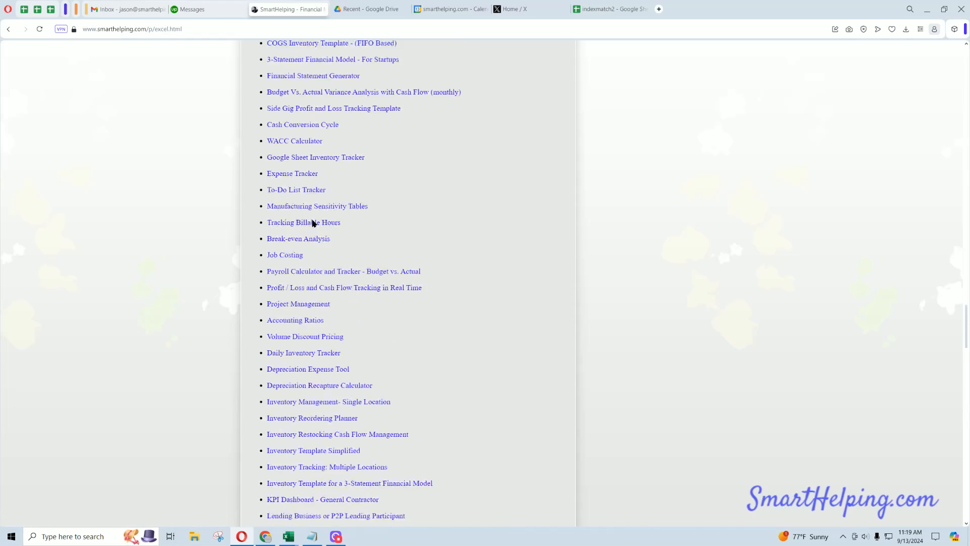
{"action": "scroll", "coordinate": [310, 218], "scroll_direction": "up", "scroll_amount": 20}
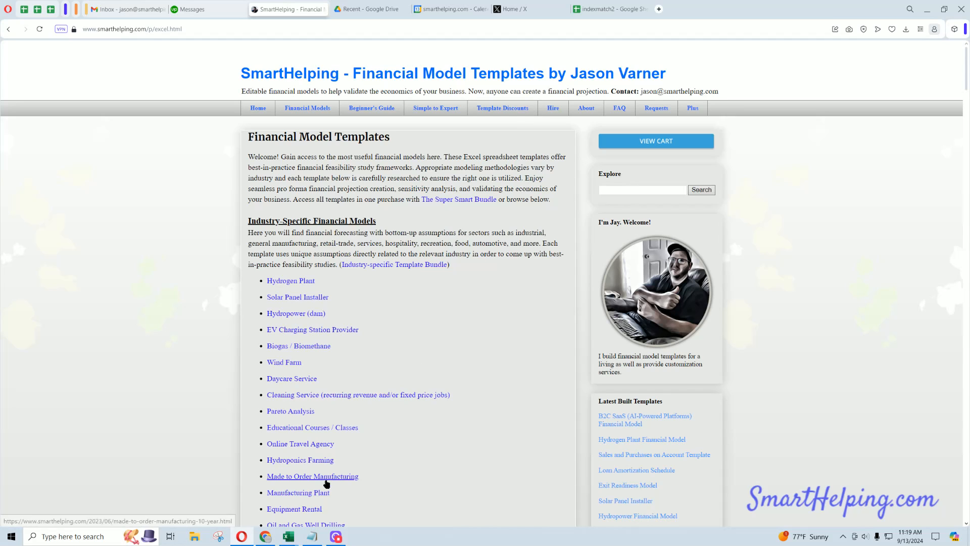
Step: Look at the indexmatch2 Google Sheet and return to the indexmatch2 workbook in Excel
{"action": "left_click", "coordinate": [594, 12]}
{"action": "left_click", "coordinate": [205, 145]}
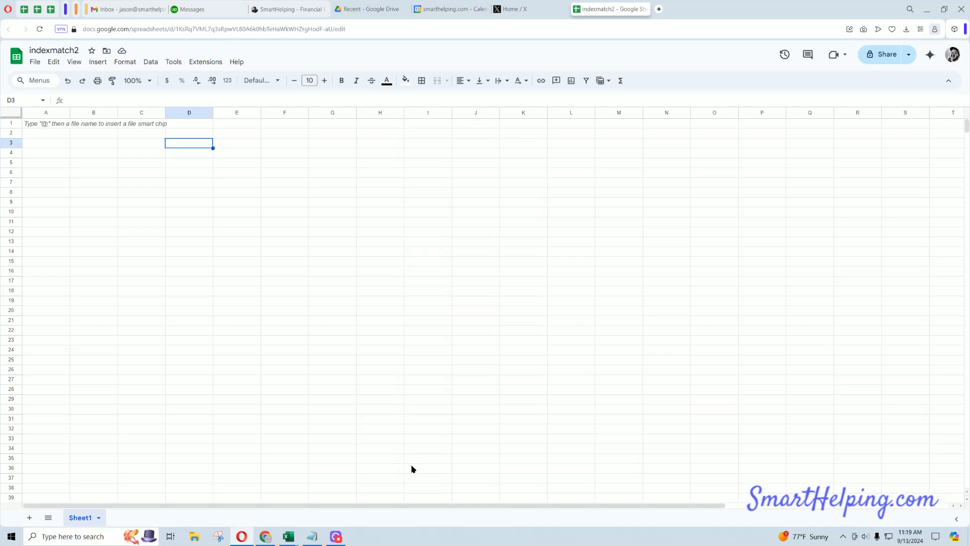
{"action": "mouse_move", "coordinate": [294, 542]}
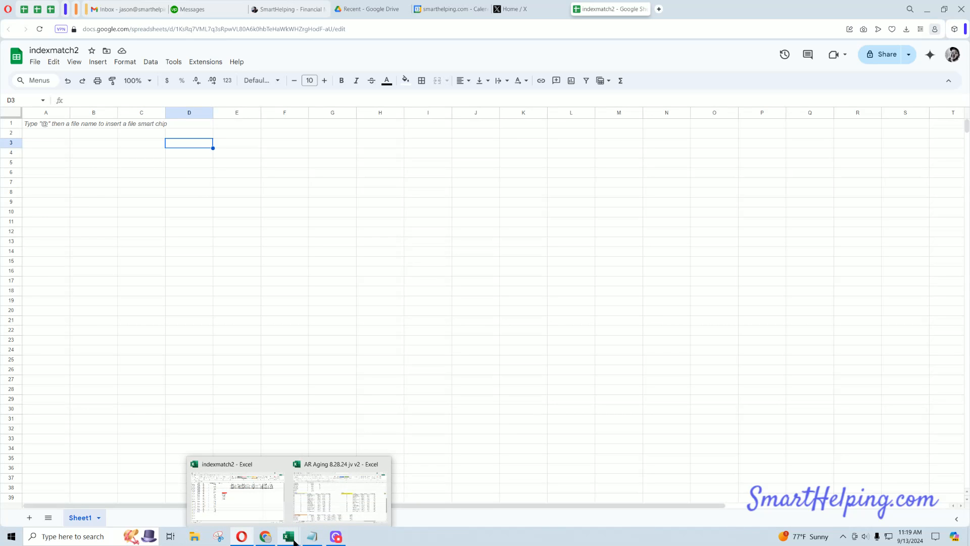
{"action": "left_click", "coordinate": [253, 498]}
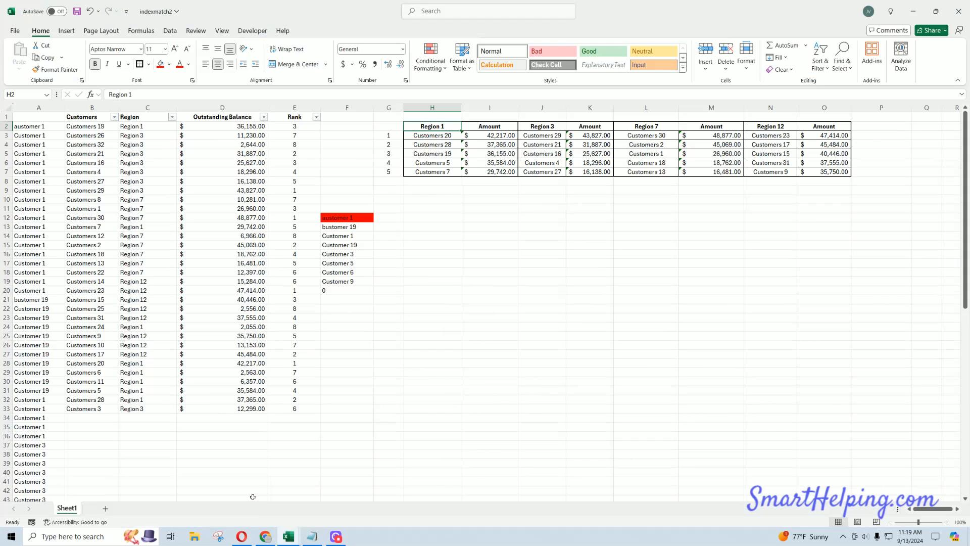
Step: Copy the Customers to Rank columns B:E of the Excel sheet and paste them starting in column A of the indexmatch2 Google Sheet
{"action": "mouse_move", "coordinate": [289, 536]}
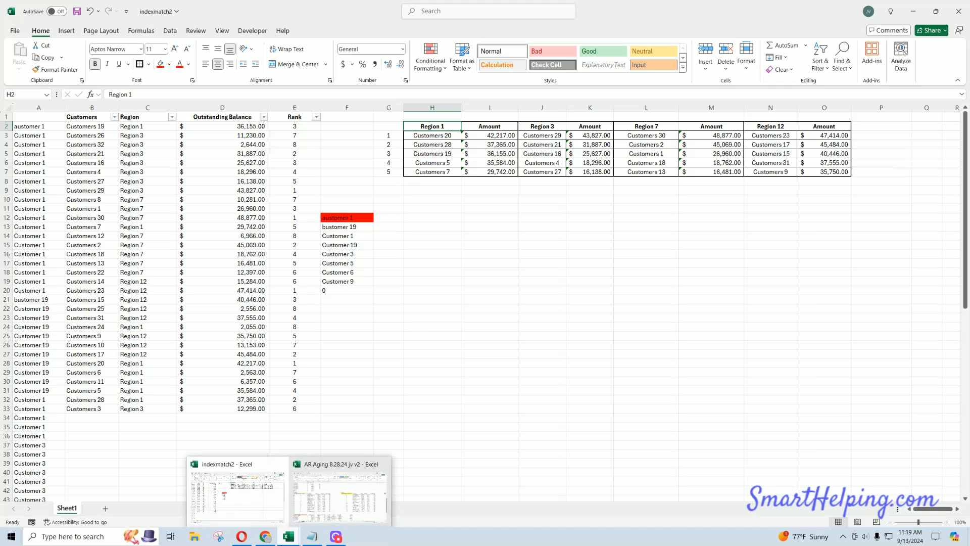
{"action": "left_click", "coordinate": [471, 318]}
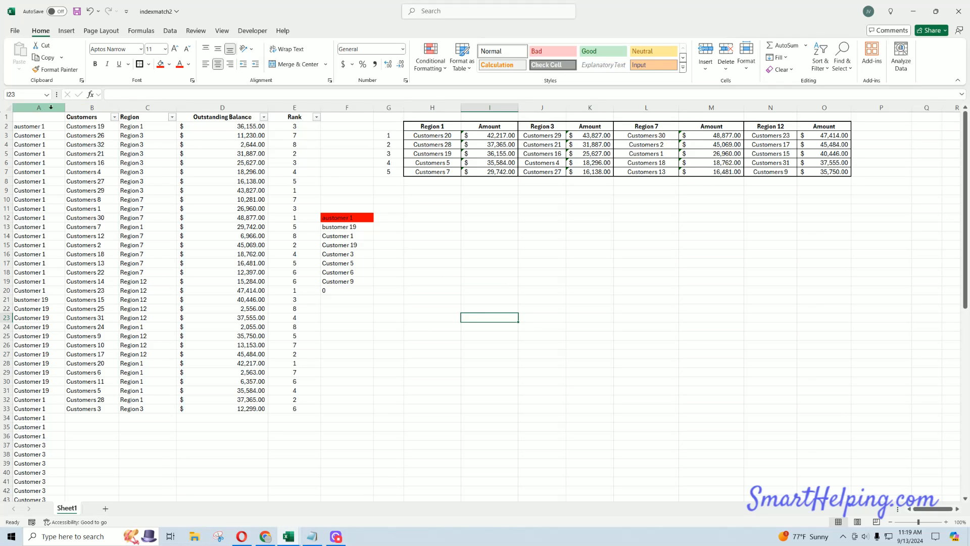
{"action": "left_click_drag", "start_coordinate": [83, 104], "coordinate": [284, 105]}
{"action": "right_click", "coordinate": [287, 105]}
{"action": "left_click", "coordinate": [320, 142]}
{"action": "left_click", "coordinate": [241, 536]}
{"action": "right_click", "coordinate": [55, 115]}
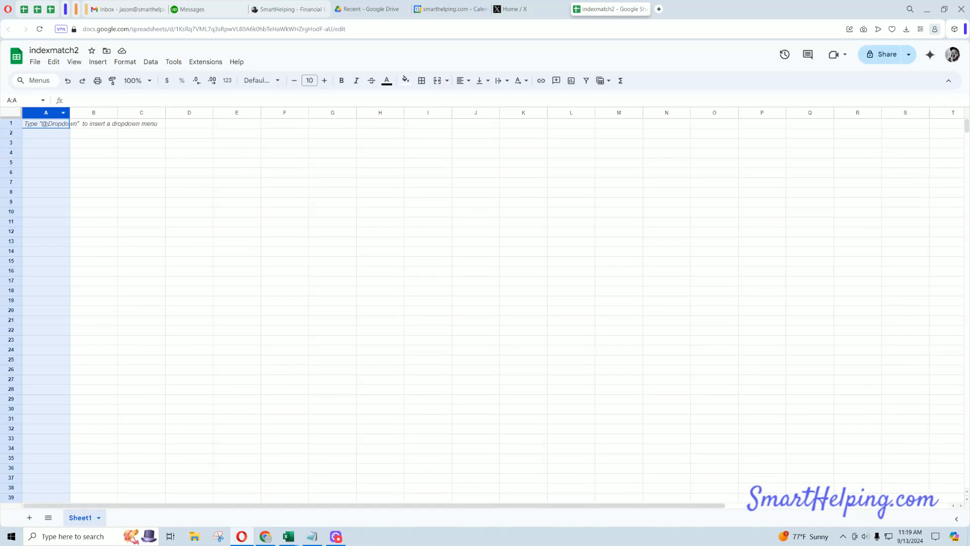
{"action": "mouse_move", "coordinate": [97, 173]}
{"action": "left_click", "coordinate": [229, 170]}
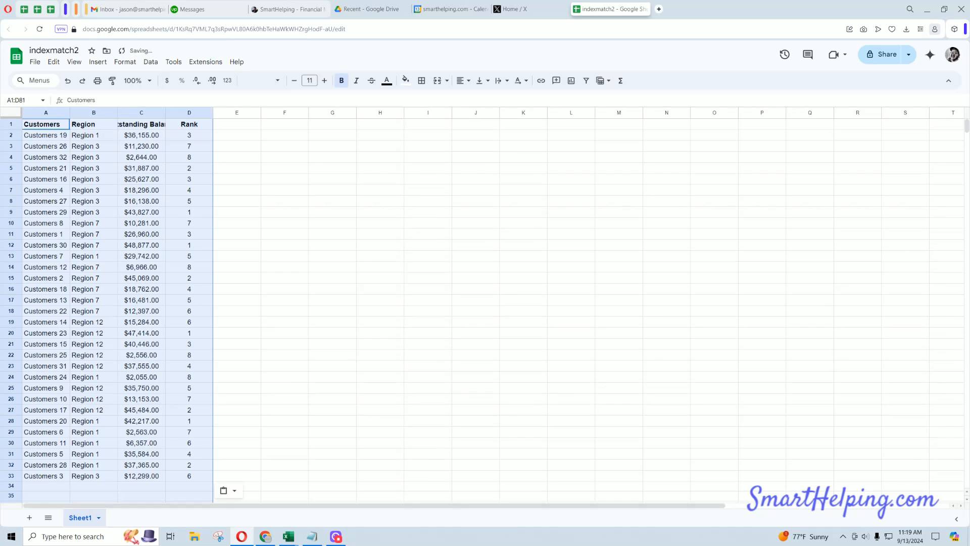
Step: Widen the Customers column and fit the Outstanding Balance column so its full header shows
{"action": "left_click", "coordinate": [258, 171]}
{"action": "left_click_drag", "start_coordinate": [70, 113], "coordinate": [88, 112]}
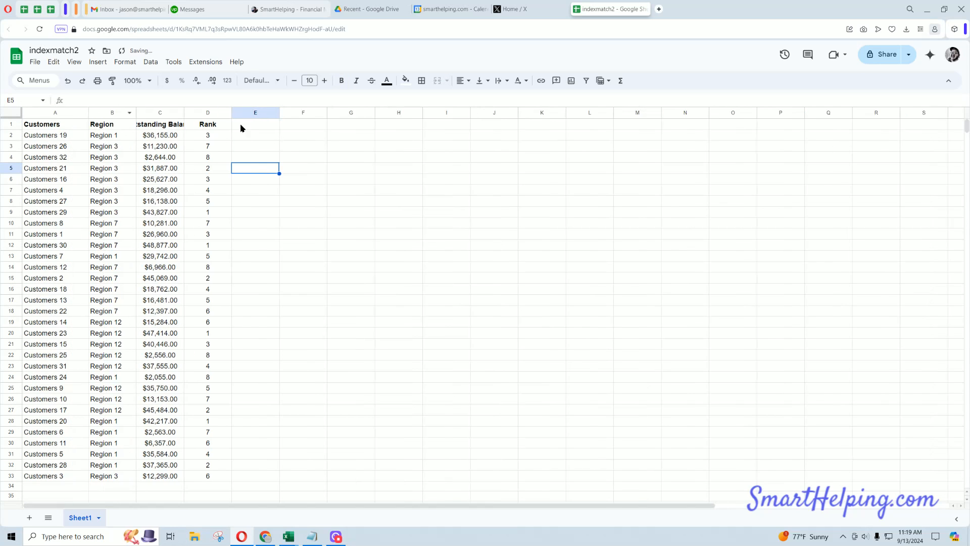
{"action": "double_click", "coordinate": [185, 112]}
{"action": "left_click_drag", "start_coordinate": [203, 112], "coordinate": [225, 112]}
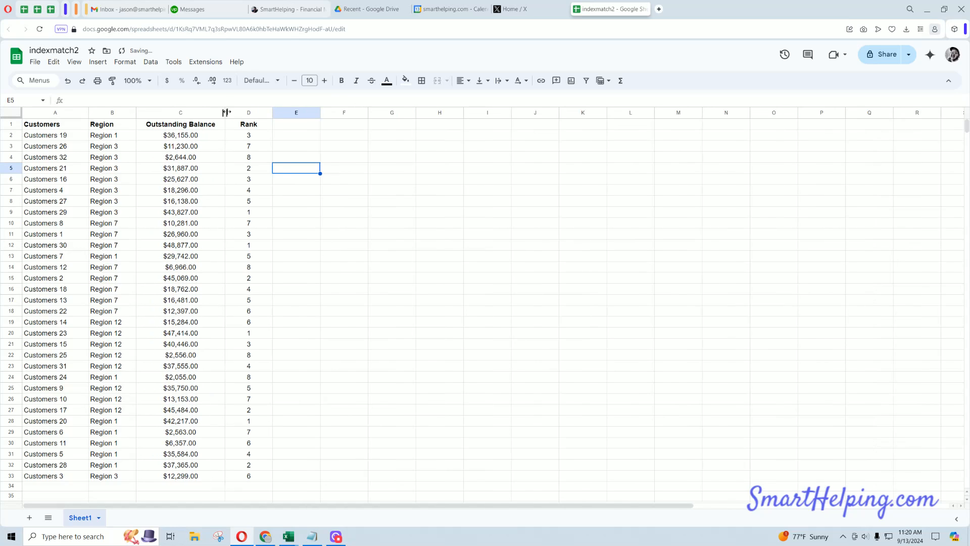
Step: Review the pasted Customers, Region, Outstanding Balance and Rank data
{"action": "left_click", "coordinate": [60, 126]}
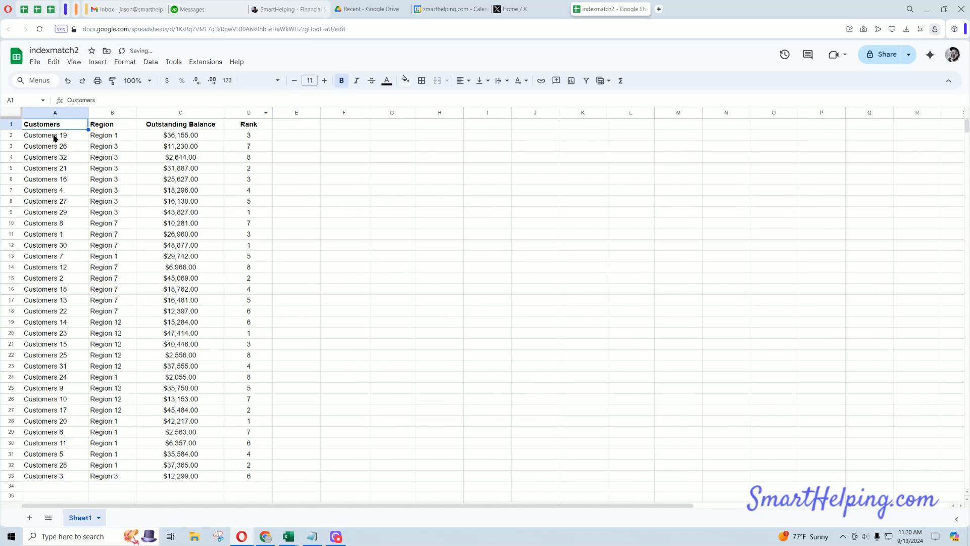
{"action": "left_click_drag", "start_coordinate": [56, 137], "coordinate": [54, 479]}
{"action": "left_click_drag", "start_coordinate": [118, 126], "coordinate": [112, 200]}
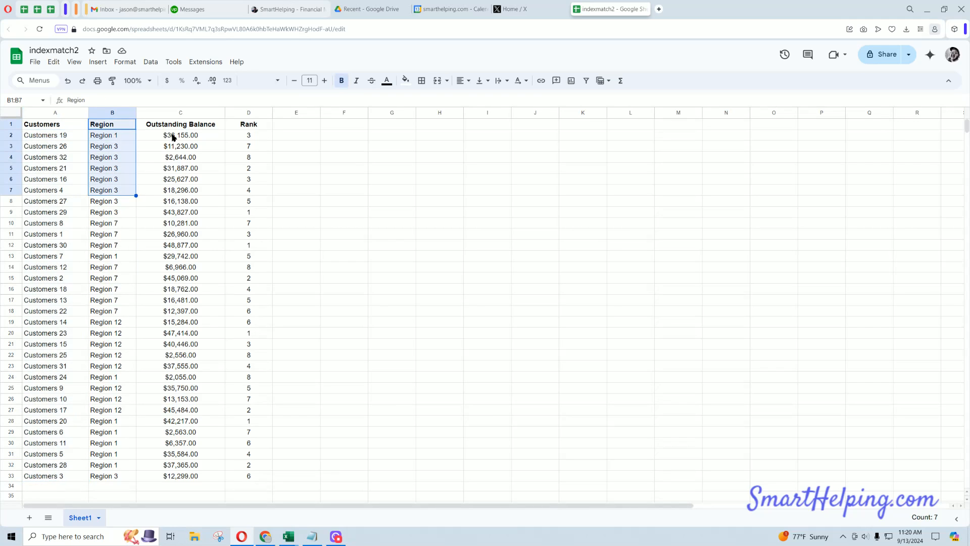
{"action": "left_click", "coordinate": [174, 136]}
{"action": "left_click_drag", "start_coordinate": [257, 135], "coordinate": [258, 206]}
{"action": "left_click", "coordinate": [344, 135]}
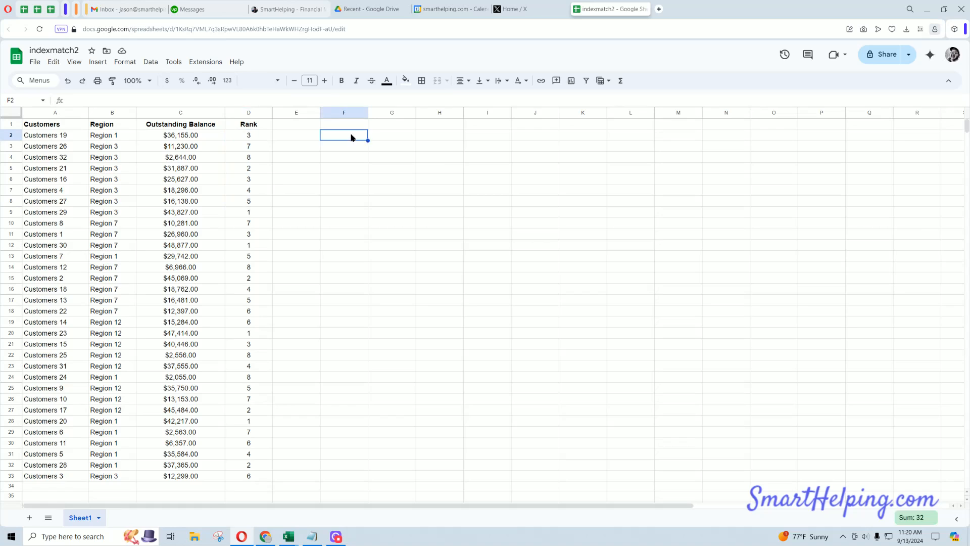
Step: Replace the rank in D2 with the formula =countifs(B:B,B2,C:C,">"&C2)+1
{"action": "left_click", "coordinate": [258, 135]}
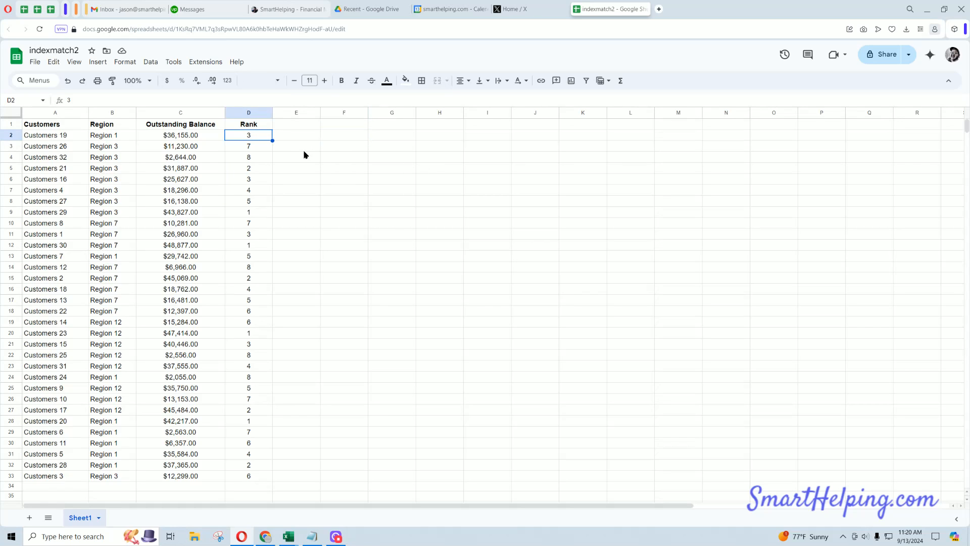
{"action": "type", "text": "=countifs("}
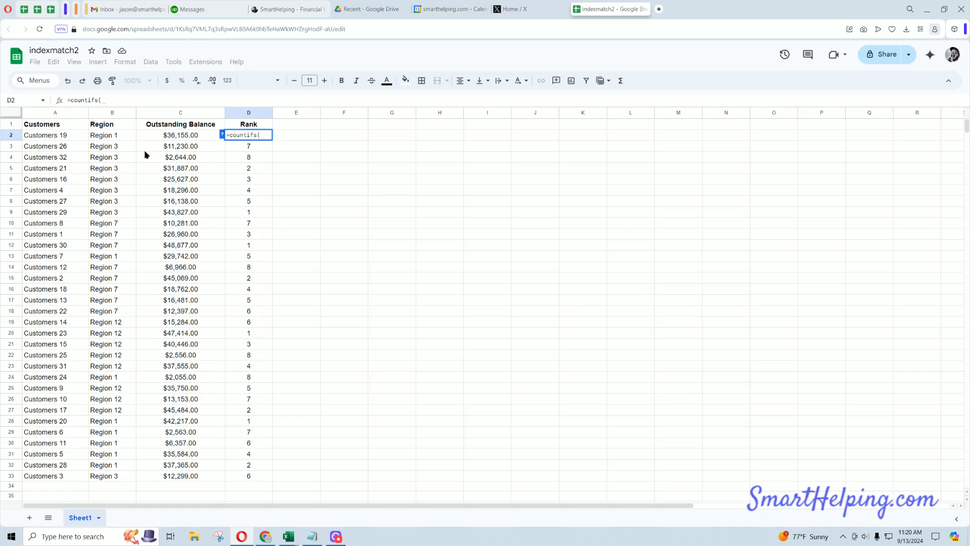
{"action": "left_click", "coordinate": [65, 112]}
{"action": "left_click", "coordinate": [115, 113]}
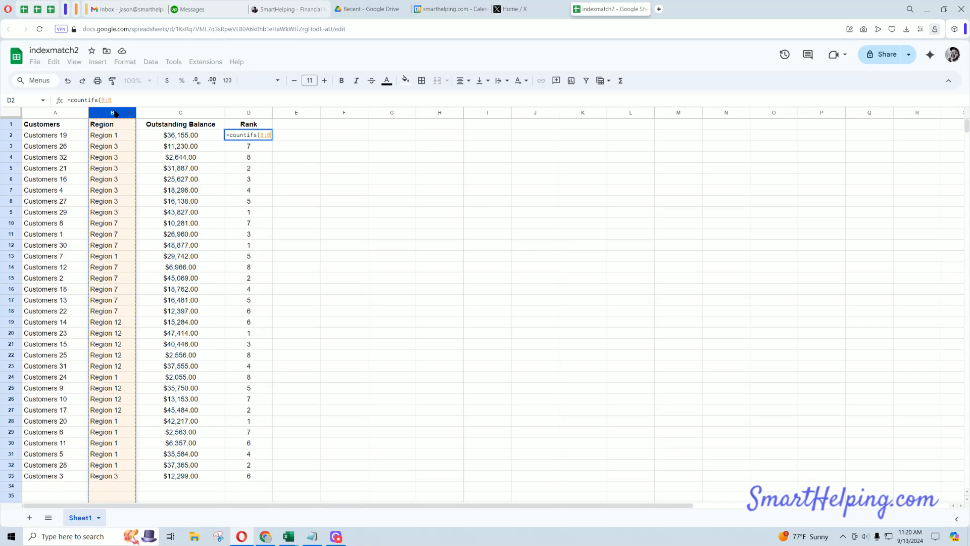
{"action": "type", "text": ","}
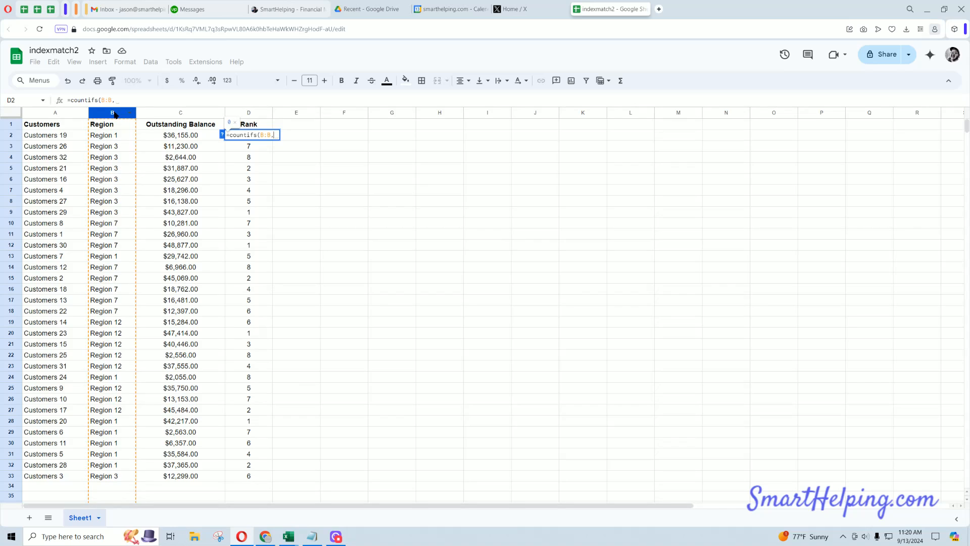
{"action": "left_click", "coordinate": [117, 139]}
{"action": "type", "text": ","}
{"action": "left_click", "coordinate": [190, 116]}
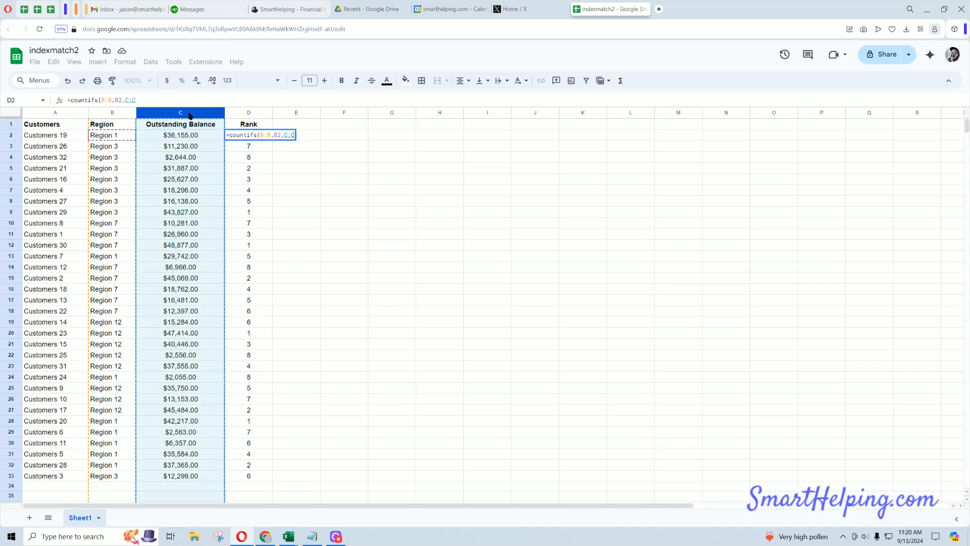
{"action": "type", "text": ","}
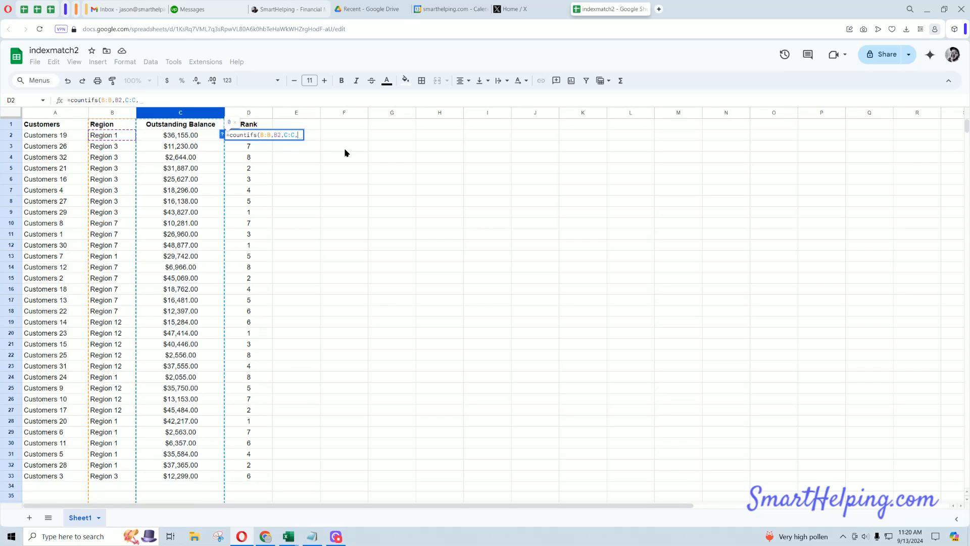
{"action": "type", "text": "\">"}
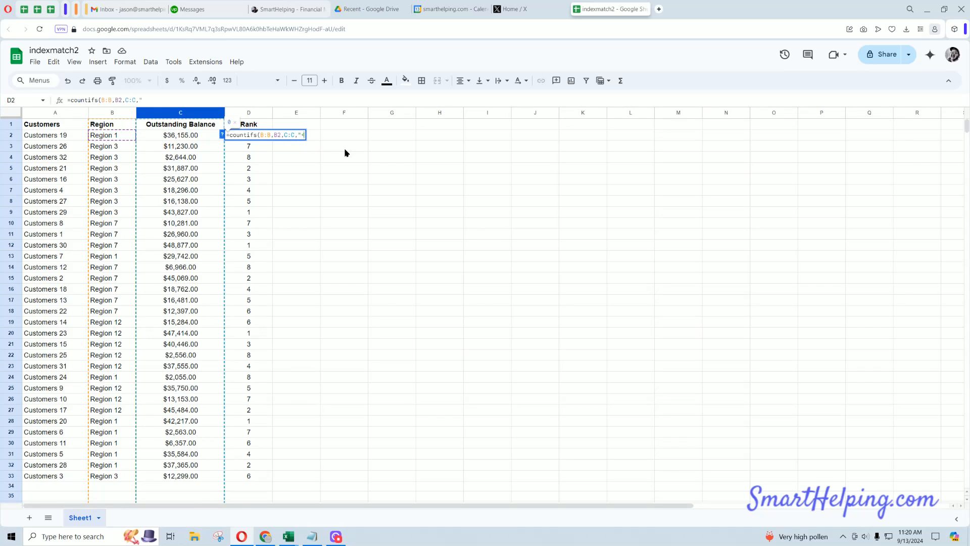
{"action": "type", "text": "\"&"}
{"action": "left_click", "coordinate": [191, 135]}
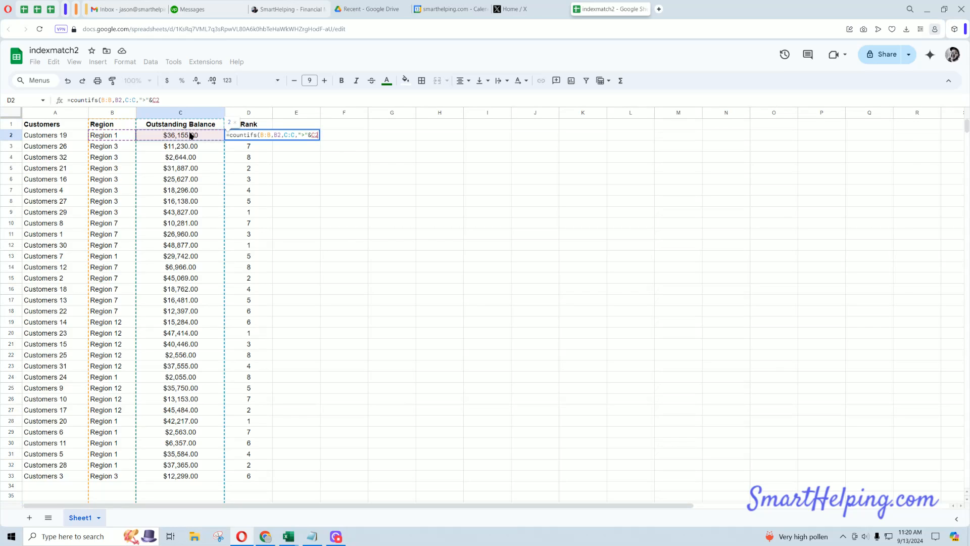
{"action": "type", "text": ")+1"}
{"action": "key", "text": "Return"}
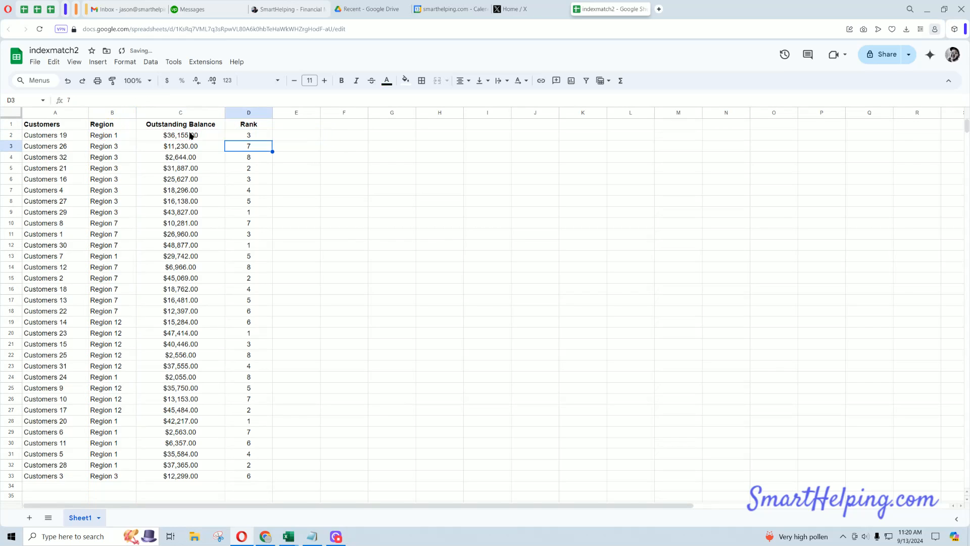
Step: Fill the D2 rank formula down the Rank column through D33
{"action": "left_click", "coordinate": [234, 136]}
{"action": "left_click_drag", "start_coordinate": [272, 140], "coordinate": [247, 477]}
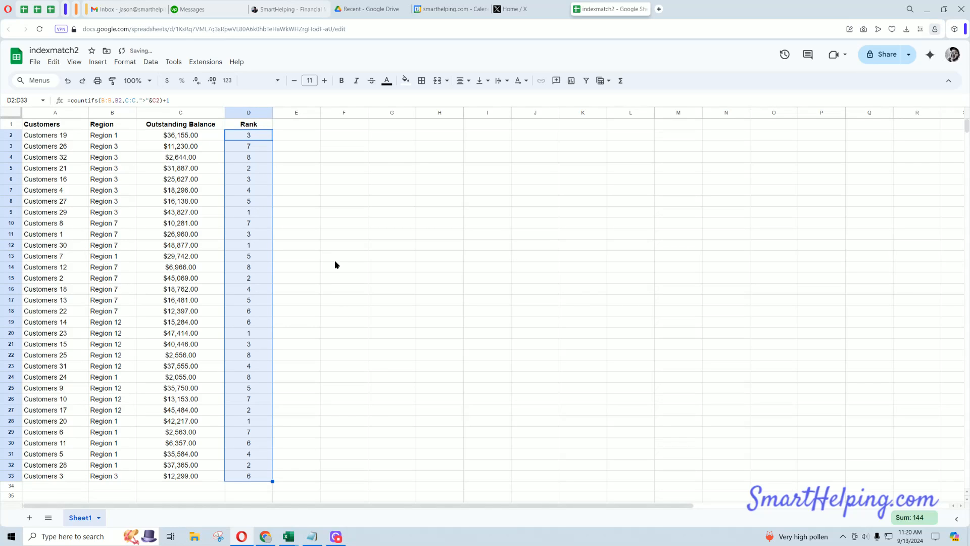
{"action": "left_click", "coordinate": [249, 137]}
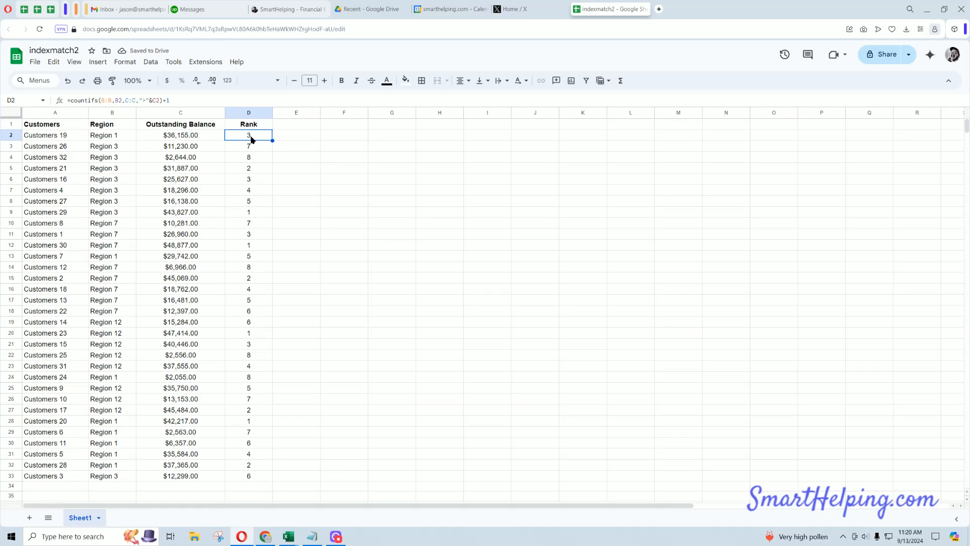
Step: Examine how D2's COUNTIFS formula matches the region in B2 and compares the balance in C2 with other balances
{"action": "left_click", "coordinate": [120, 138]}
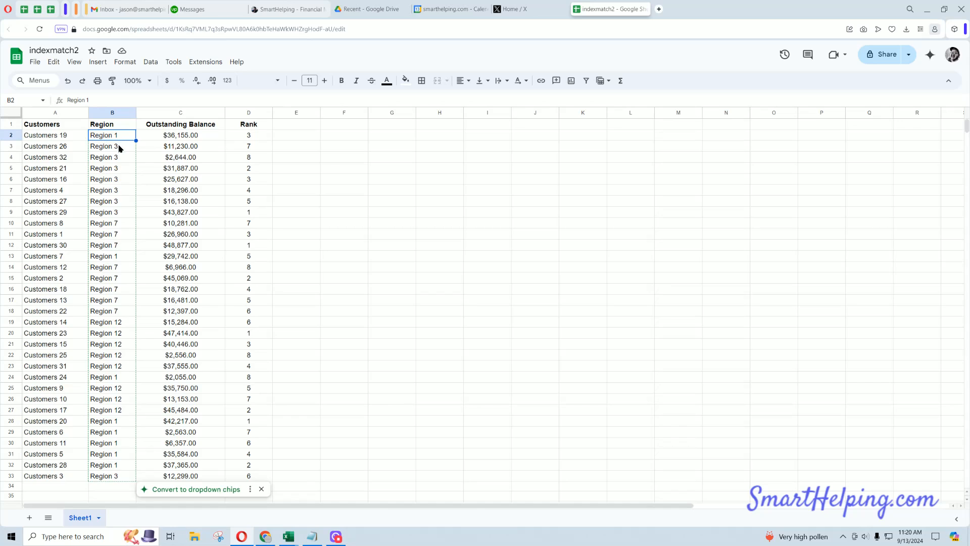
{"action": "left_click", "coordinate": [192, 138]}
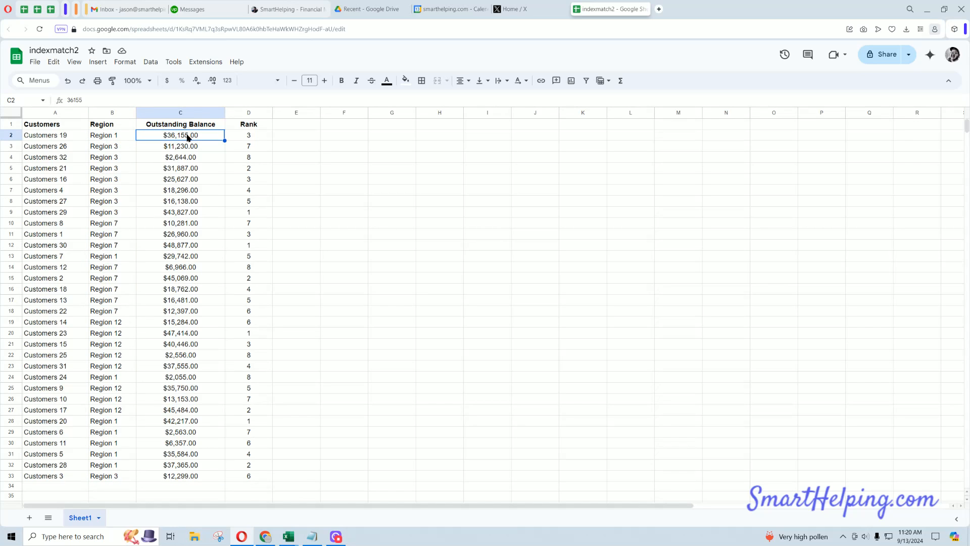
{"action": "left_click", "coordinate": [183, 172]}
{"action": "left_click", "coordinate": [154, 138]}
{"action": "left_click", "coordinate": [106, 136]}
{"action": "left_click", "coordinate": [231, 137]}
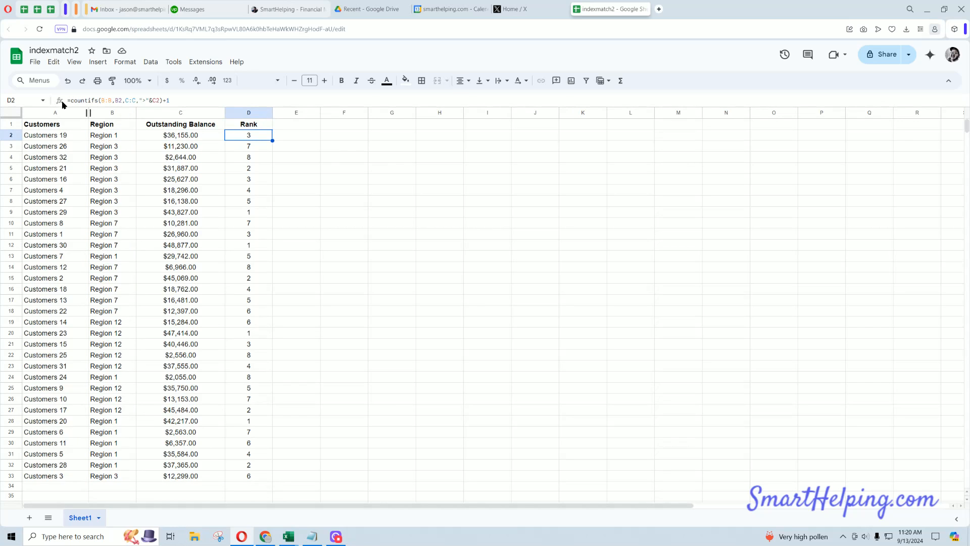
{"action": "left_click", "coordinate": [185, 135]}
{"action": "left_click", "coordinate": [185, 158]}
{"action": "left_click", "coordinate": [181, 192]}
{"action": "left_click", "coordinate": [192, 137]}
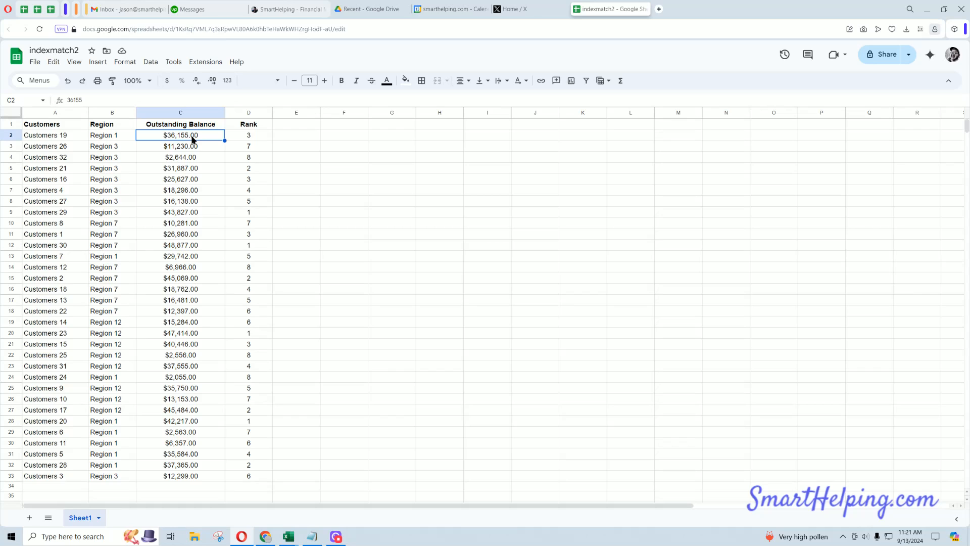
Step: Check the first row's region and balance against the rank formula in D2, including its +1 term
{"action": "left_click", "coordinate": [257, 140]}
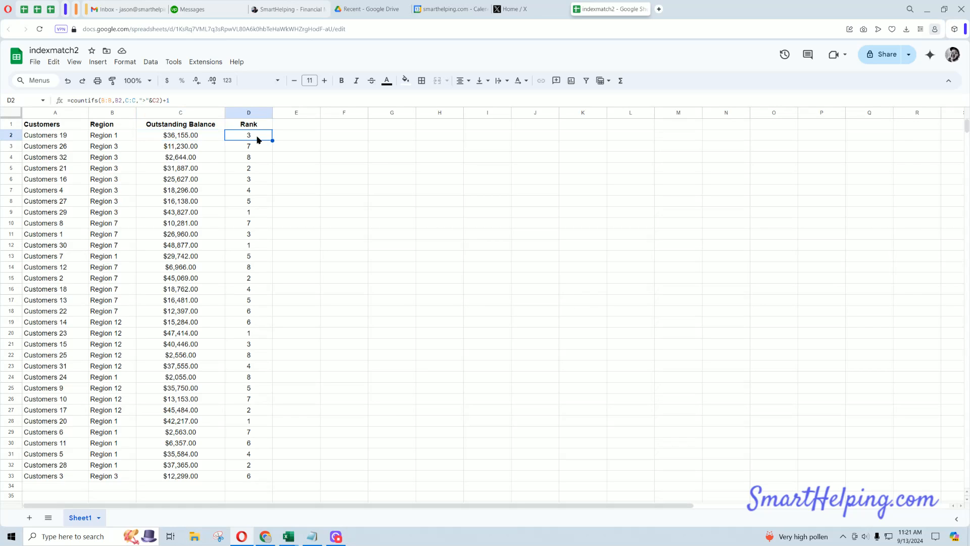
{"action": "left_click", "coordinate": [204, 137]}
{"action": "left_click", "coordinate": [253, 137]}
{"action": "left_click", "coordinate": [197, 139]}
{"action": "left_click", "coordinate": [120, 136]}
{"action": "left_click", "coordinate": [183, 139]}
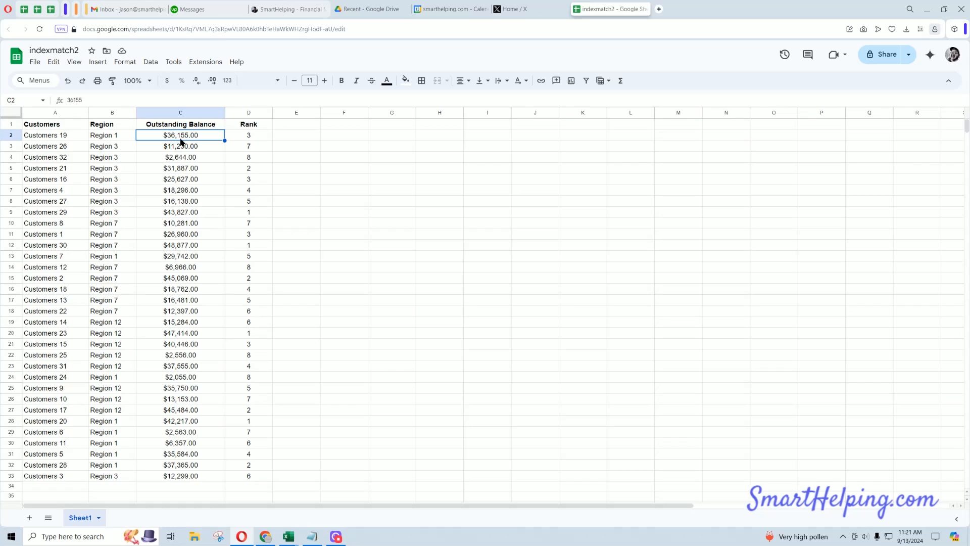
{"action": "left_click", "coordinate": [257, 139]}
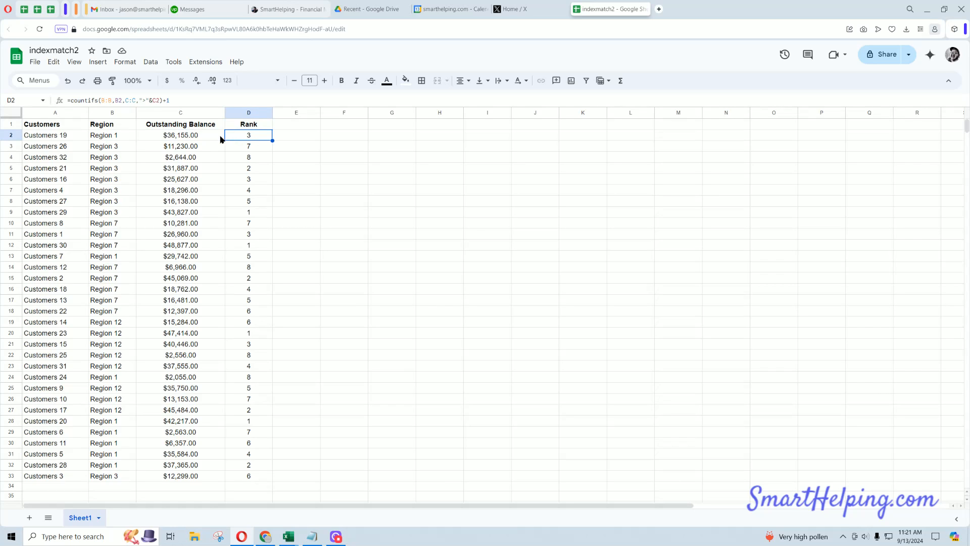
{"action": "left_click", "coordinate": [197, 140]}
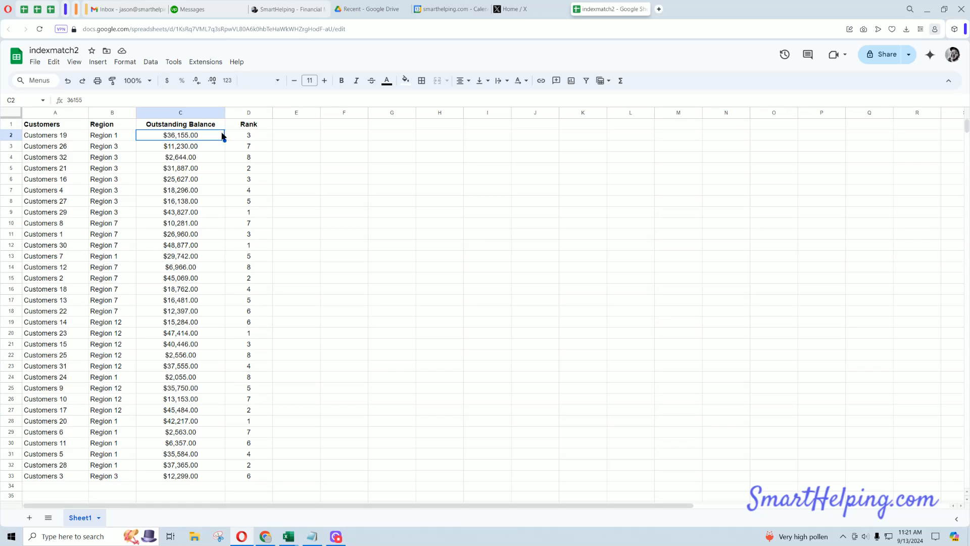
{"action": "left_click", "coordinate": [249, 137]}
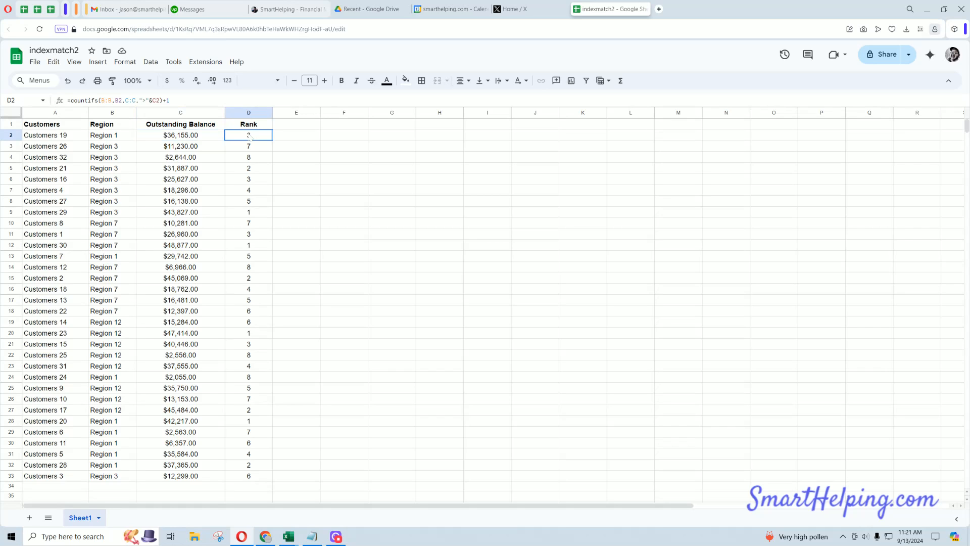
{"action": "left_click", "coordinate": [190, 140]}
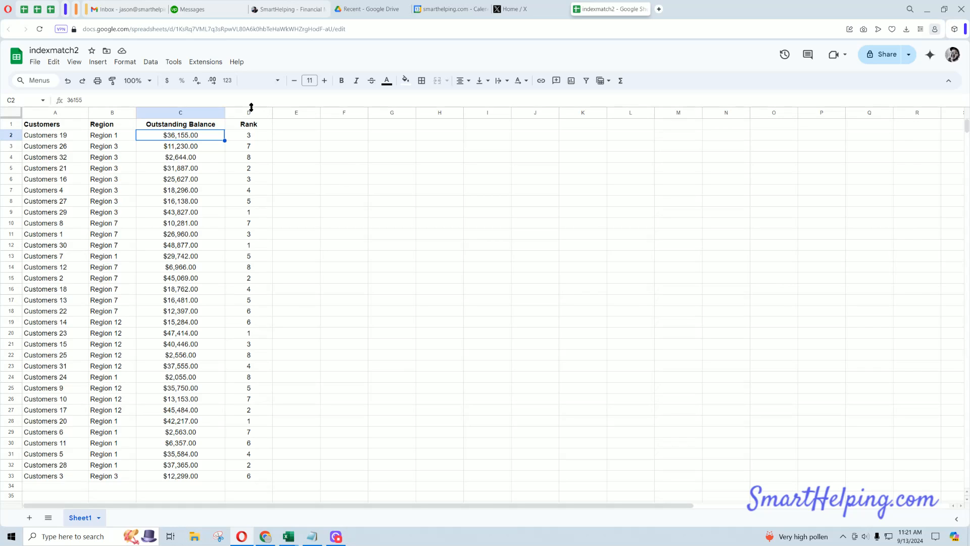
Step: Enter the headers Region 1 in F1 and Region 2 in G1
{"action": "left_click", "coordinate": [342, 127]}
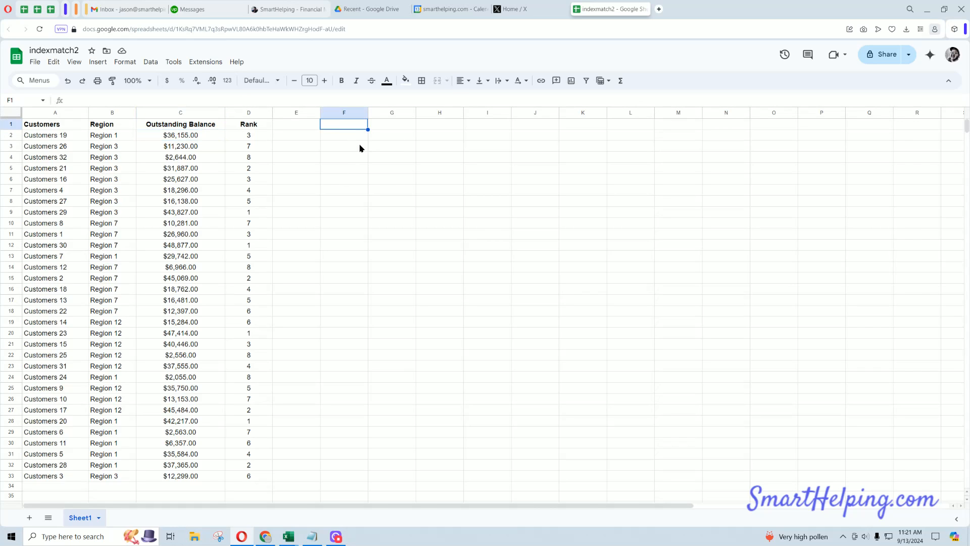
{"action": "type", "text": "Region 1"}
{"action": "key", "text": "Return"}
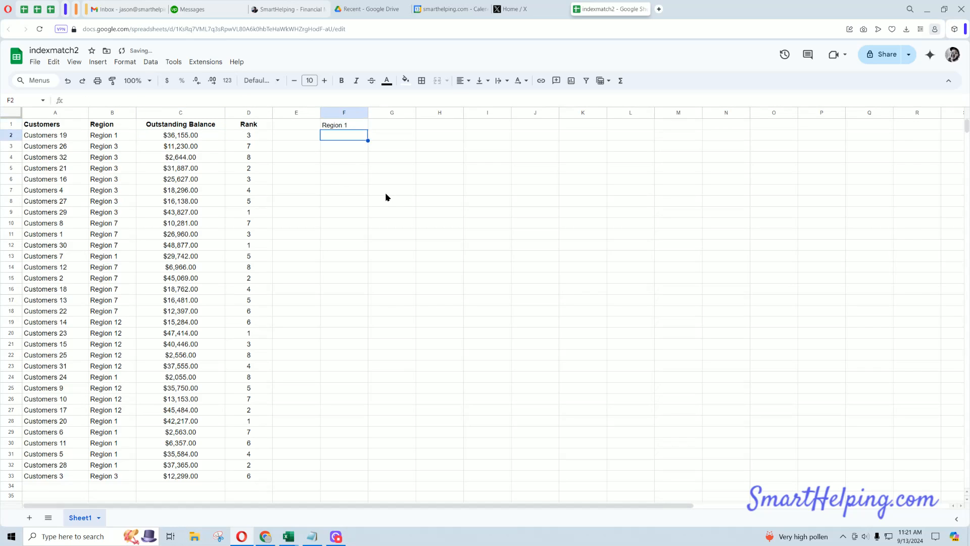
{"action": "key", "text": "Up"}
{"action": "key", "text": "Right"}
{"action": "type", "text": "Region"}
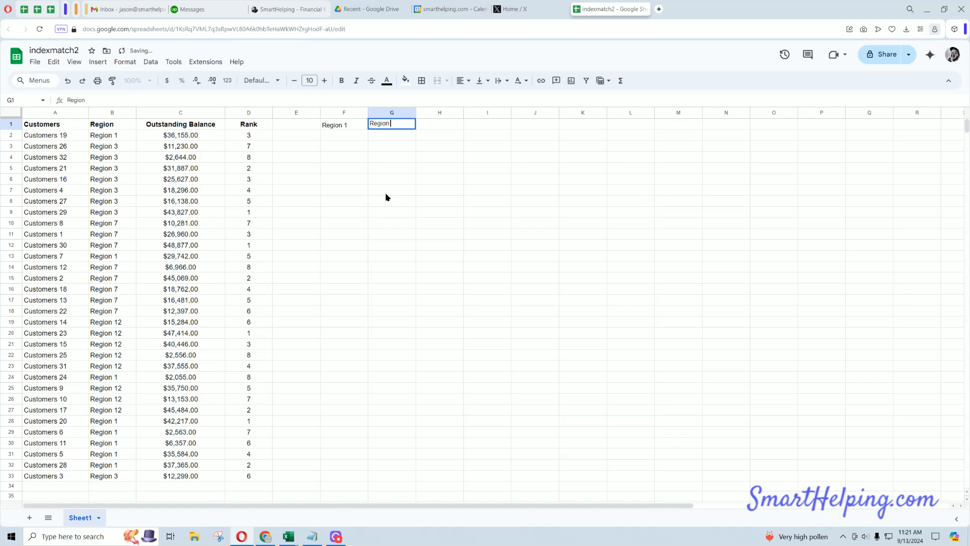
{"action": "type", "text": " 2"}
{"action": "key", "text": "Return"}
Step: Insert a column before the Region 1 header column and enter the rank numbers 1 and 2 in F2 and F3
{"action": "right_click", "coordinate": [327, 113]}
{"action": "left_click", "coordinate": [347, 191]}
{"action": "left_click", "coordinate": [344, 136]}
{"action": "type", "text": "1"}
{"action": "key", "text": "Return"}
{"action": "type", "text": "2"}
{"action": "key", "text": "Return"}
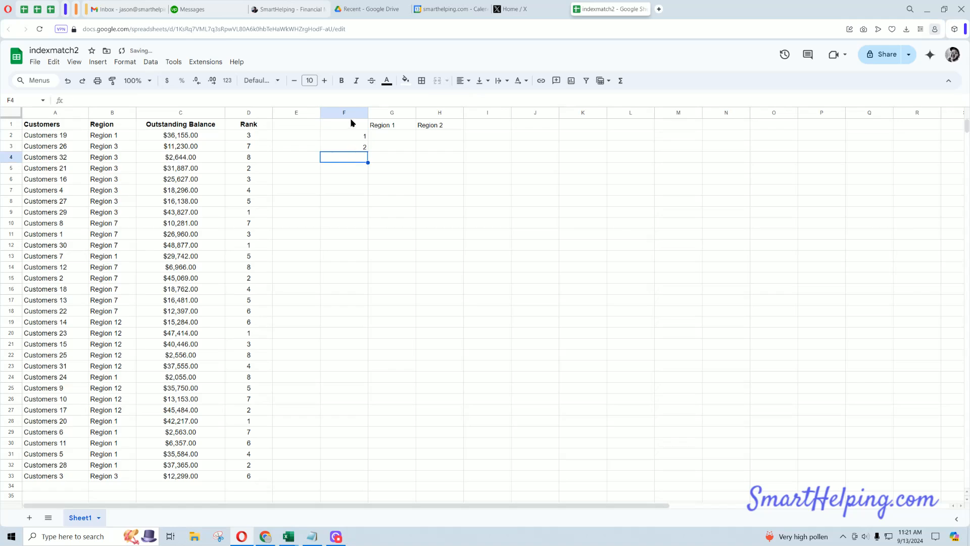
Step: Center-align the rank numbers in column F and select G2 under the Region 1 header
{"action": "left_click", "coordinate": [345, 112]}
{"action": "left_click", "coordinate": [461, 81]}
{"action": "left_click", "coordinate": [475, 98]}
{"action": "left_click", "coordinate": [398, 138]}
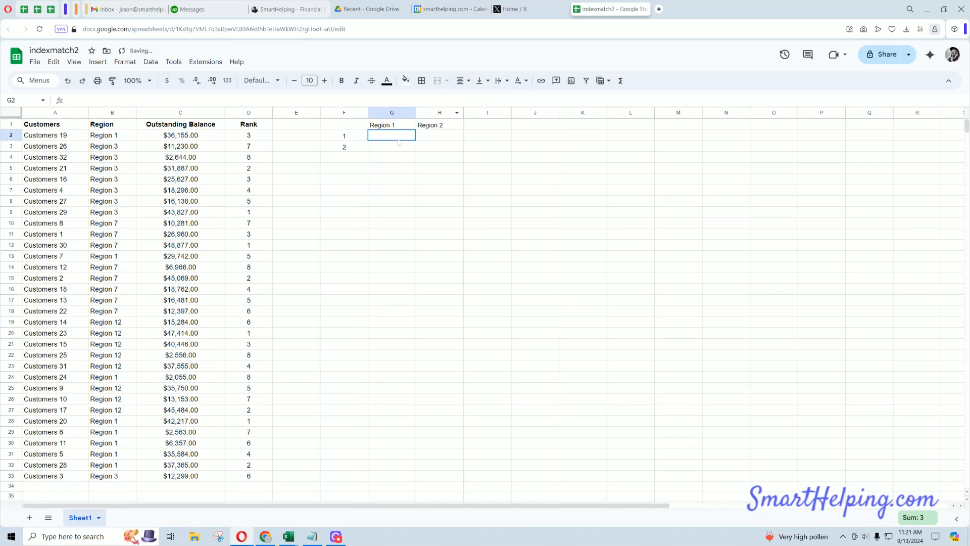
Step: Start an INDEX formula in G2 that returns column A, with a MATCH search key joining G1 and F2 (G1&F2)
{"action": "type", "text": "index("}
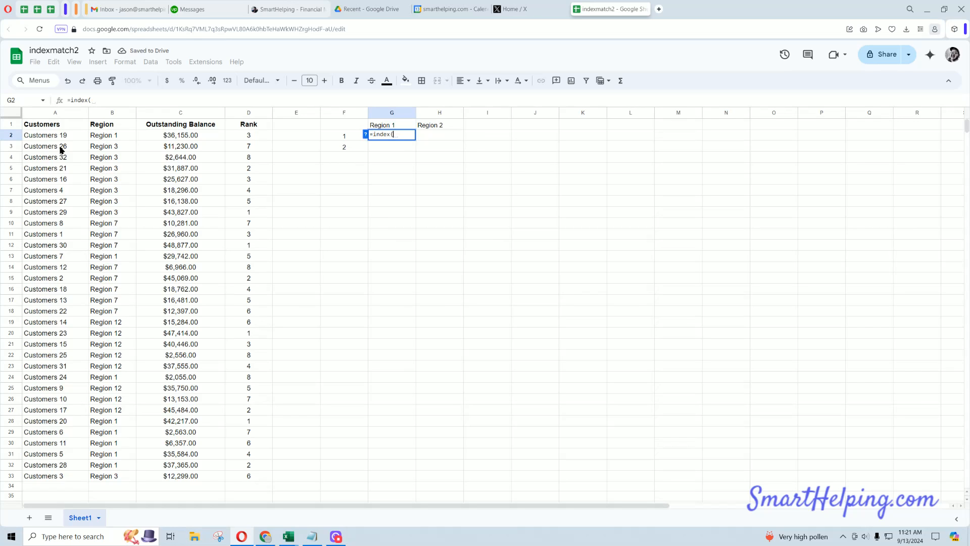
{"action": "left_click", "coordinate": [55, 113]}
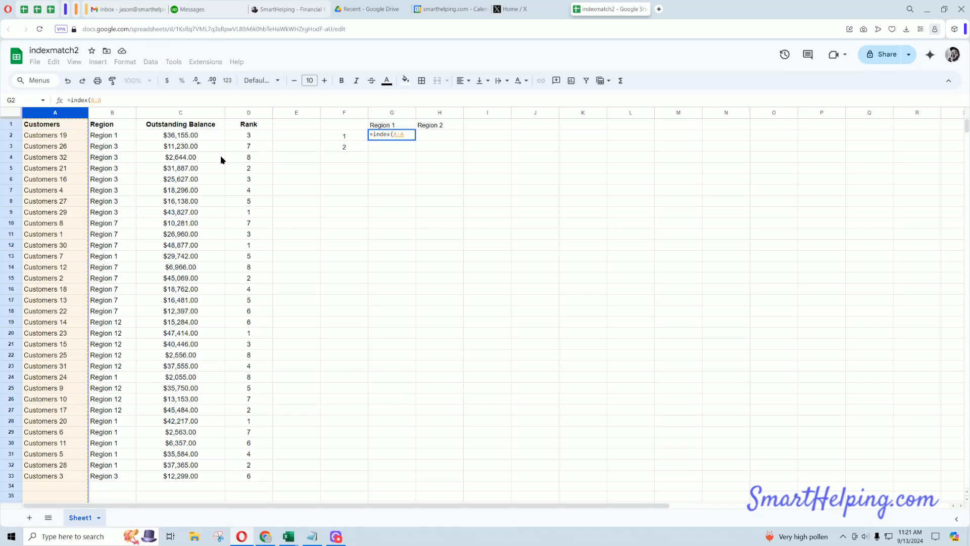
{"action": "type", "text": ","}
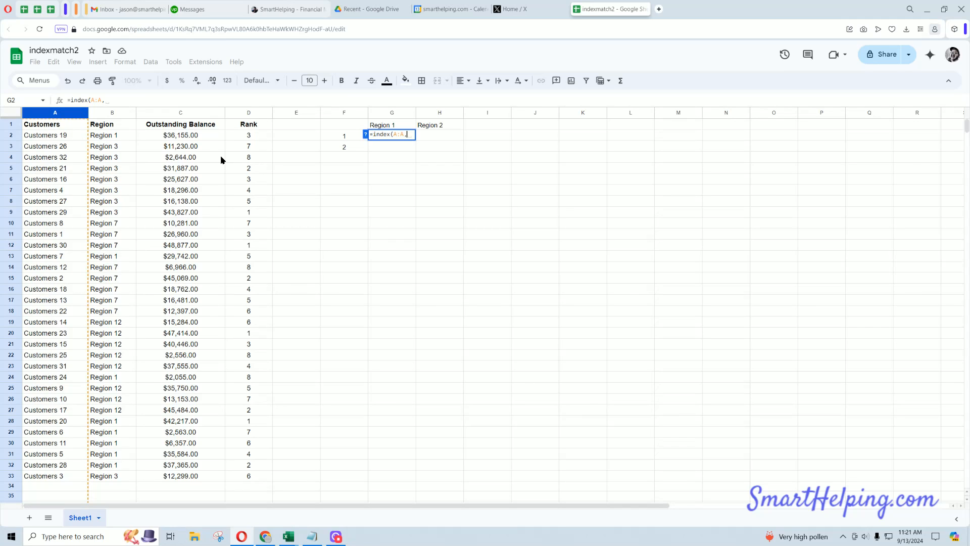
{"action": "type", "text": "match("}
{"action": "left_click", "coordinate": [78, 98]}
{"action": "left_click", "coordinate": [62, 98]}
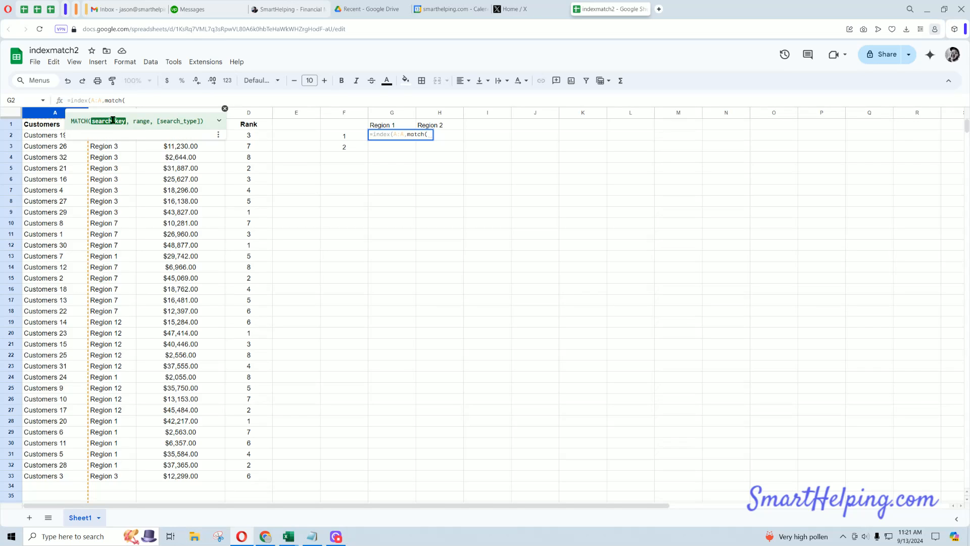
{"action": "left_click", "coordinate": [392, 127]}
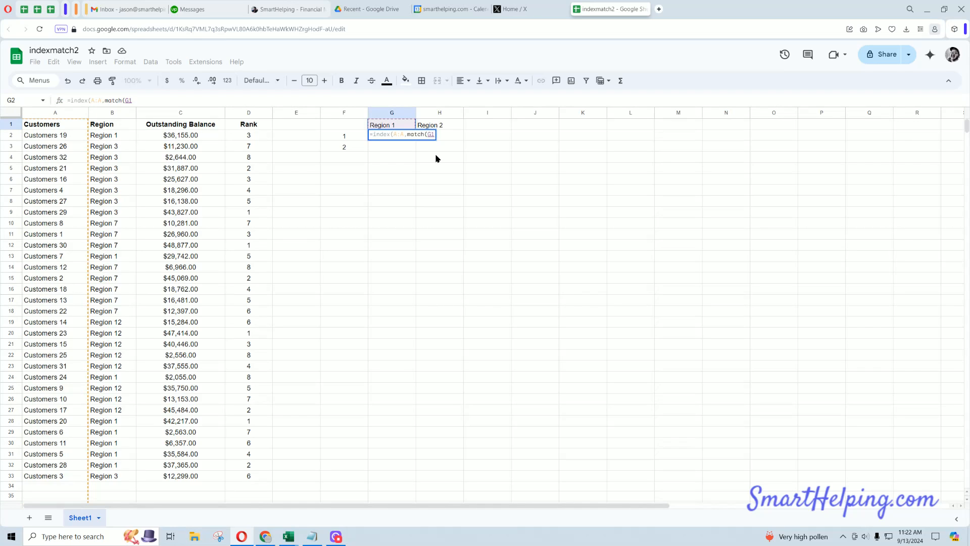
{"action": "type", "text": "&"}
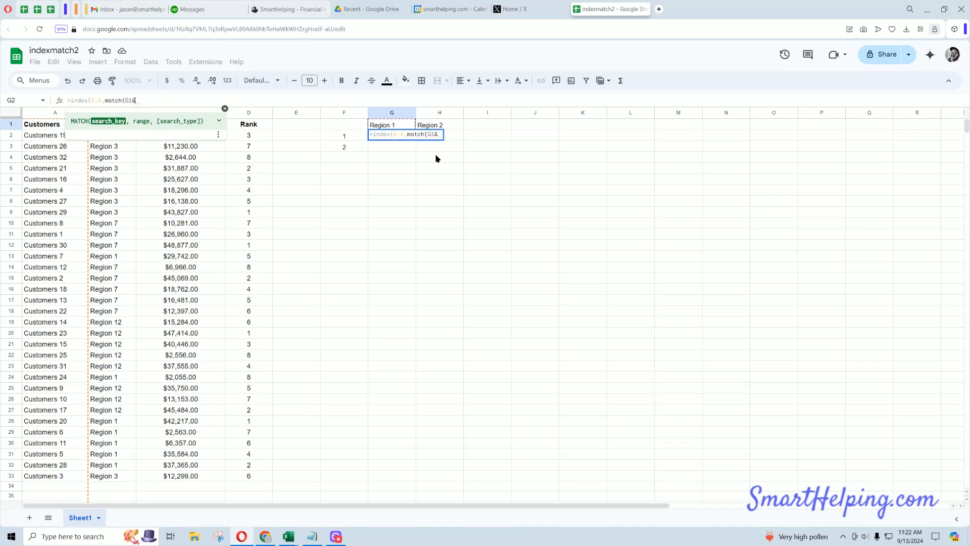
{"action": "left_click", "coordinate": [347, 137]}
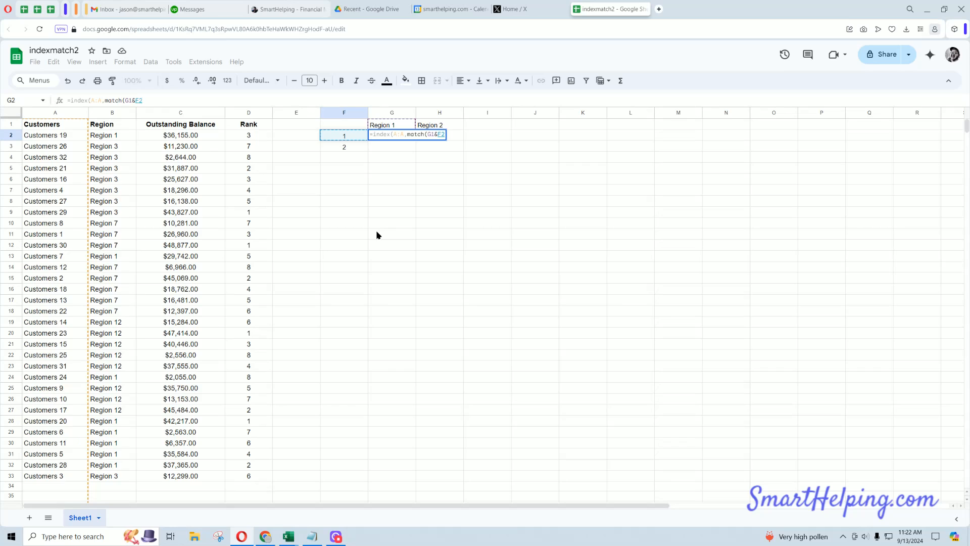
{"action": "type", "text": ","}
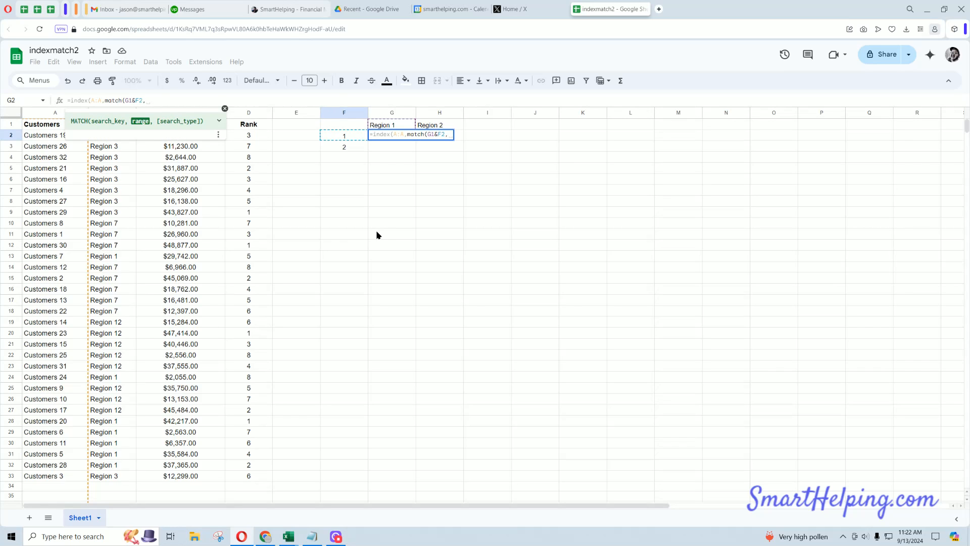
Step: Complete the MATCH in G2 with the joined lookup range B:B&D:D and an empty search type
{"action": "left_click", "coordinate": [225, 109]}
{"action": "left_click", "coordinate": [113, 115]}
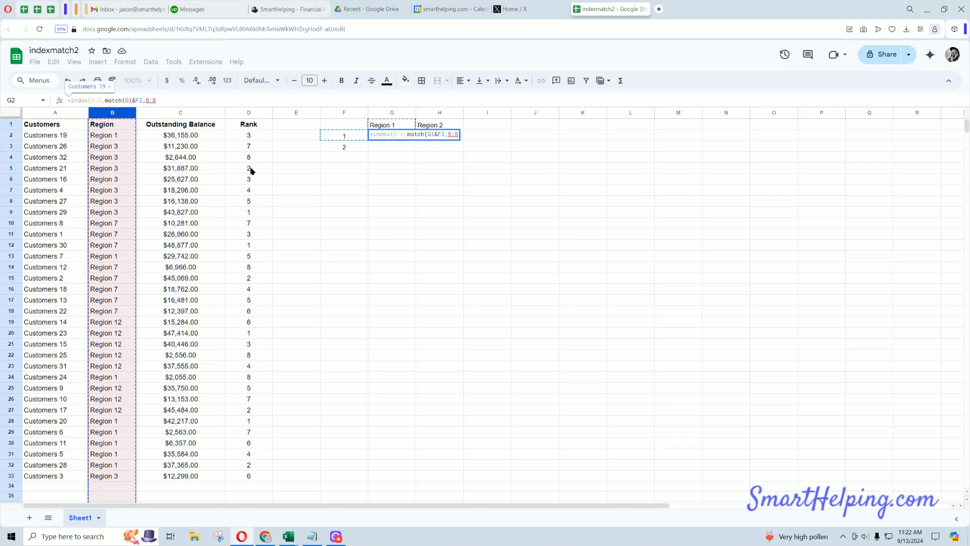
{"action": "type", "text": "&"}
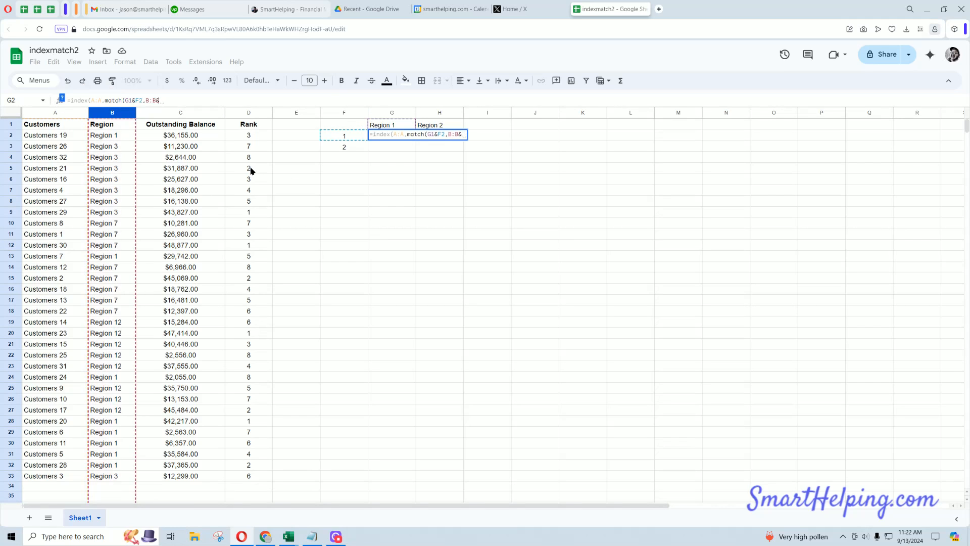
{"action": "left_click", "coordinate": [250, 114]}
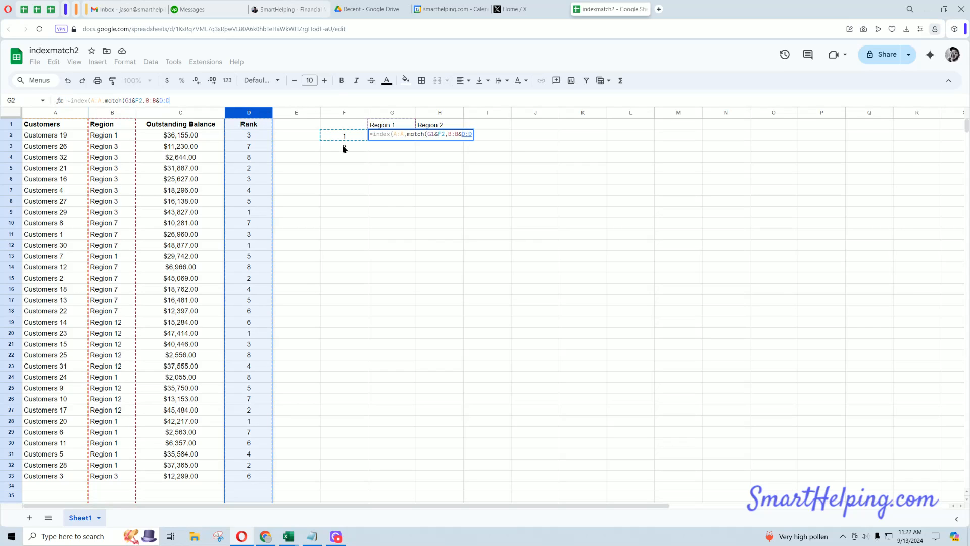
{"action": "type", "text": ","}
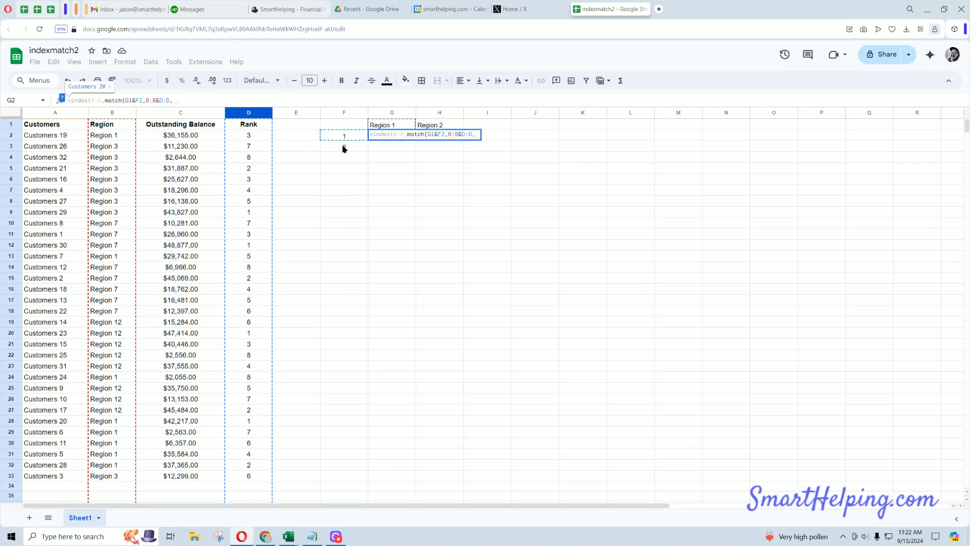
{"action": "type", "text": ")"}
{"action": "key", "text": "Return"}
Step: Extend the rank numbers in column F to 8 and fill the G2 formula down to G10
{"action": "left_click_drag", "start_coordinate": [357, 135], "coordinate": [367, 213]}
{"action": "left_click", "coordinate": [399, 136]}
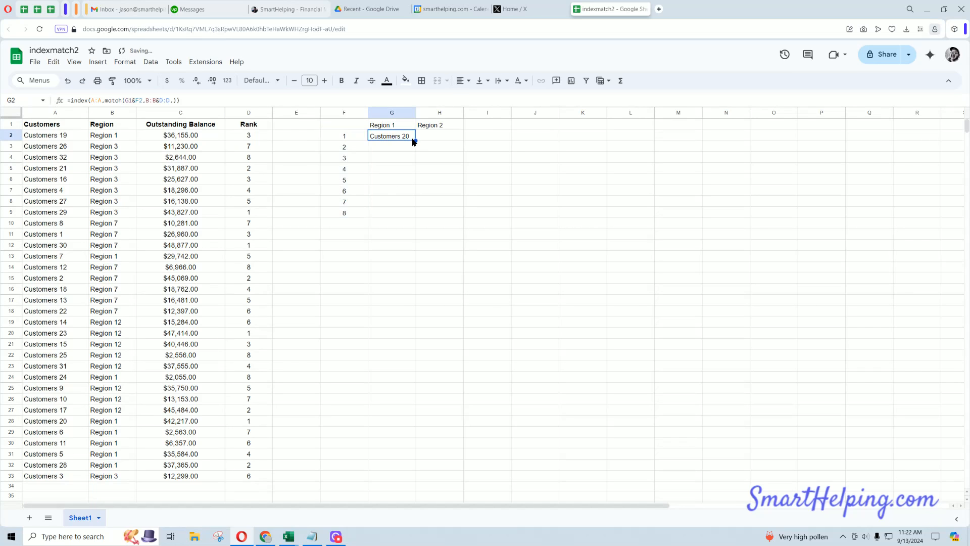
{"action": "left_click_drag", "start_coordinate": [415, 141], "coordinate": [413, 225]}
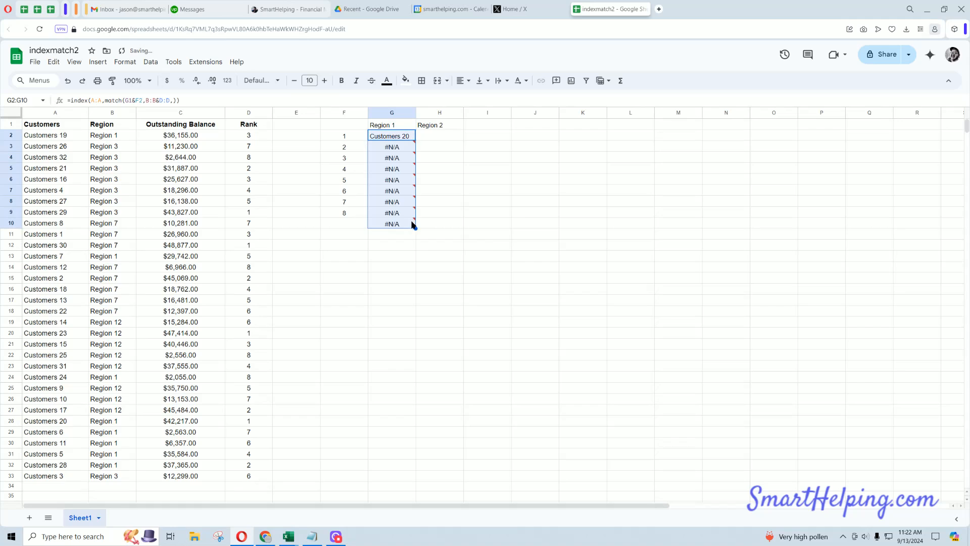
Step: Lock the references in the G2 formula as =index($A:$A,match(G$1&$F2,$B:$B&$D:$D,))
{"action": "double_click", "coordinate": [391, 136]}
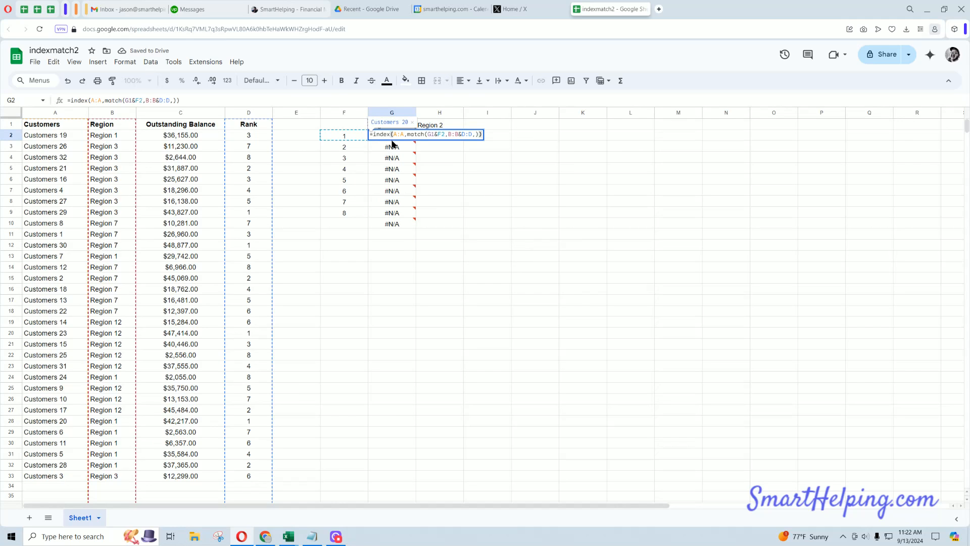
{"action": "left_click", "coordinate": [129, 100]}
{"action": "type", "text": "$"}
{"action": "left_click", "coordinate": [92, 100]}
{"action": "key", "text": "F4"}
{"action": "left_click", "coordinate": [145, 100]}
{"action": "type", "text": "$"}
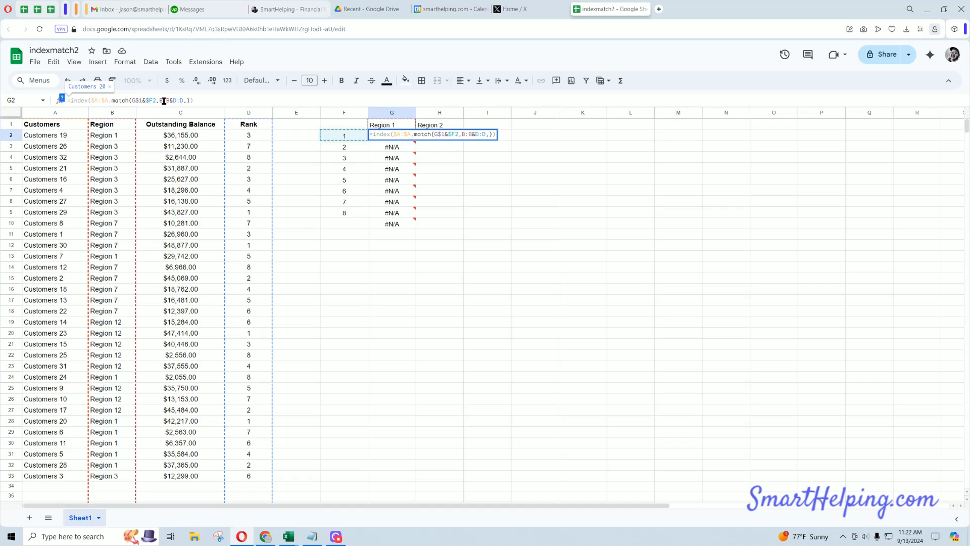
{"action": "left_click", "coordinate": [164, 100]}
{"action": "key", "text": "F4"}
{"action": "left_click", "coordinate": [185, 100]}
{"action": "key", "text": "F4"}
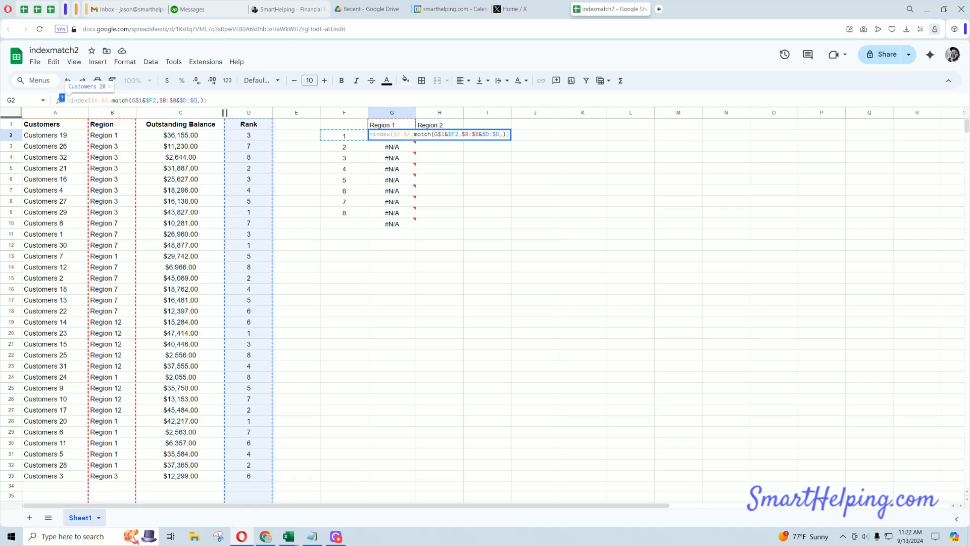
{"action": "key", "text": "Return"}
Step: Fill the G2 formula down to row 9 and across into column H, and clear the extra formula in G10
{"action": "left_click", "coordinate": [392, 135]}
{"action": "left_click_drag", "start_coordinate": [415, 141], "coordinate": [430, 218]}
{"action": "left_click", "coordinate": [397, 225]}
{"action": "key", "text": "Delete"}
{"action": "key", "text": "Down"}
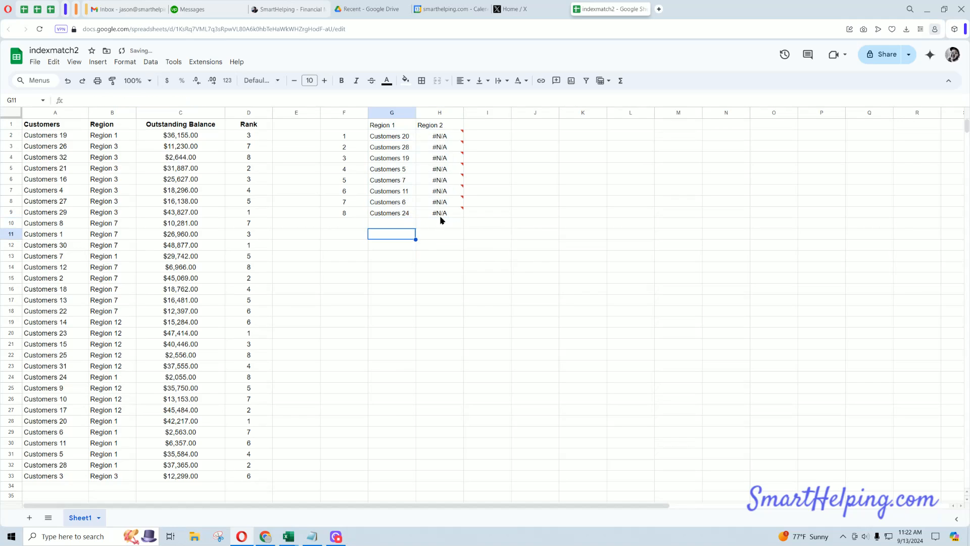
Step: Check the lookup formula in H2 and change the header in H1 to Region 3
{"action": "double_click", "coordinate": [444, 138]}
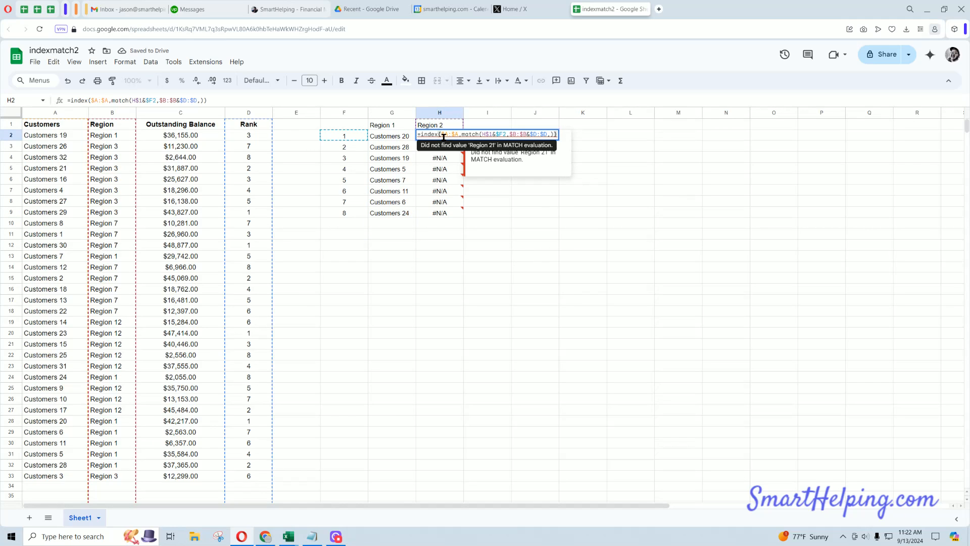
{"action": "key", "text": "Return"}
{"action": "left_click", "coordinate": [445, 128]}
{"action": "type", "text": "REgion 3"}
{"action": "key", "text": "Return"}
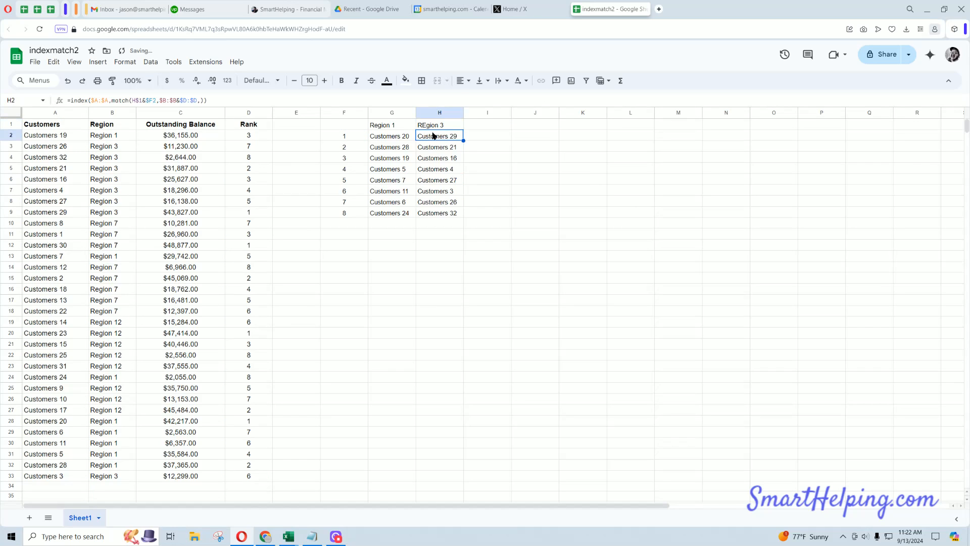
{"action": "left_click", "coordinate": [419, 127]}
{"action": "type", "text": "Region 3"}
{"action": "key", "text": "Return"}
Step: Review the region headers, the lookup results below them, the rank formula in D2 and the customer names in column A
{"action": "left_click_drag", "start_coordinate": [404, 127], "coordinate": [460, 126]}
{"action": "left_click", "coordinate": [448, 124]}
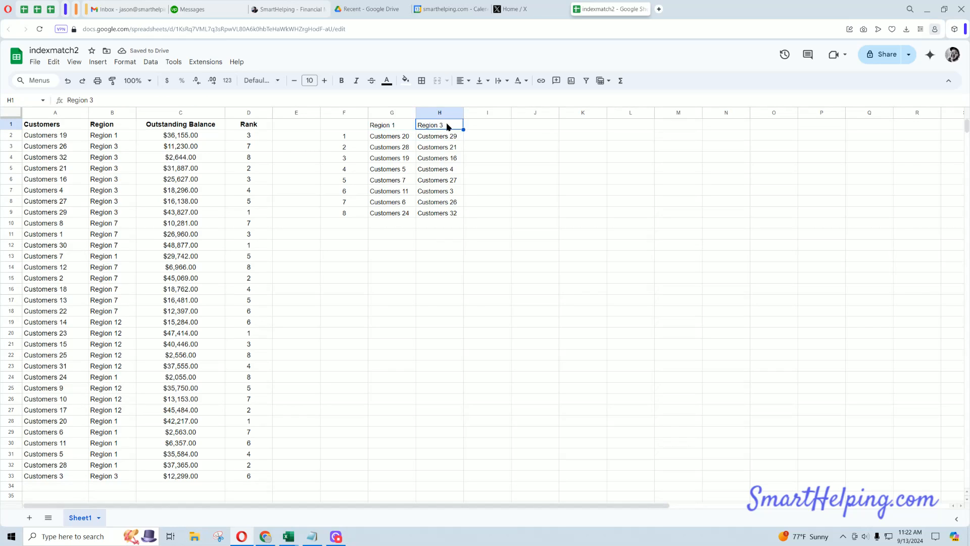
{"action": "left_click", "coordinate": [394, 138]}
{"action": "left_click", "coordinate": [438, 139]}
{"action": "left_click", "coordinate": [437, 169]}
{"action": "left_click", "coordinate": [402, 138]}
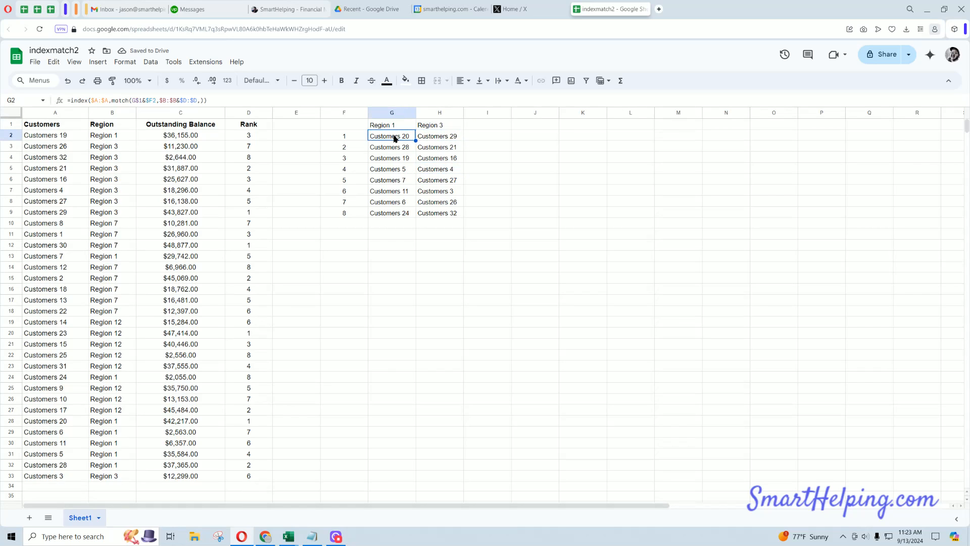
{"action": "left_click", "coordinate": [251, 136]}
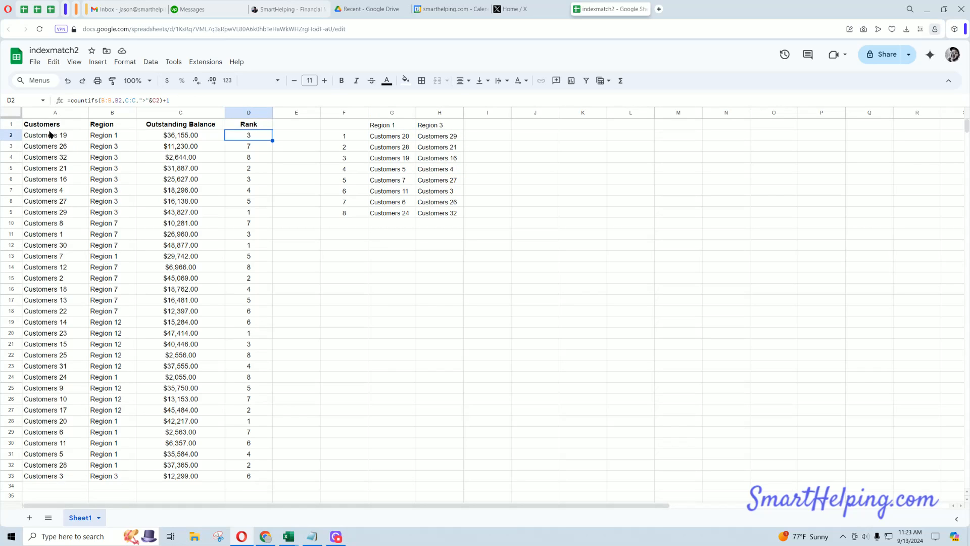
{"action": "left_click_drag", "start_coordinate": [51, 135], "coordinate": [47, 200]}
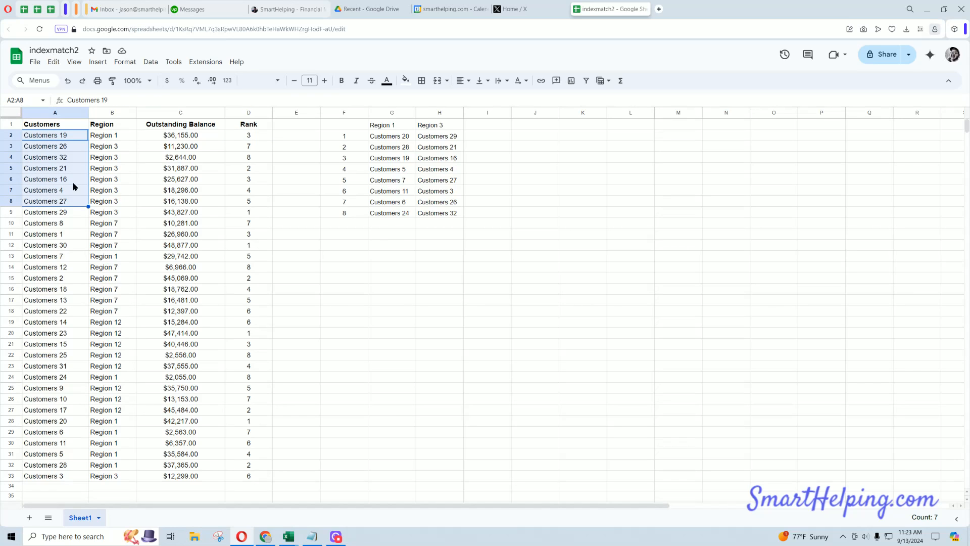
Step: Insert a column between Region 1 and Region 3 and enter =sumifs(C:C,A:A,G2) in H2
{"action": "right_click", "coordinate": [440, 115]}
{"action": "left_click", "coordinate": [491, 190]}
{"action": "left_click", "coordinate": [427, 136]}
{"action": "type", "text": "=sumifs("}
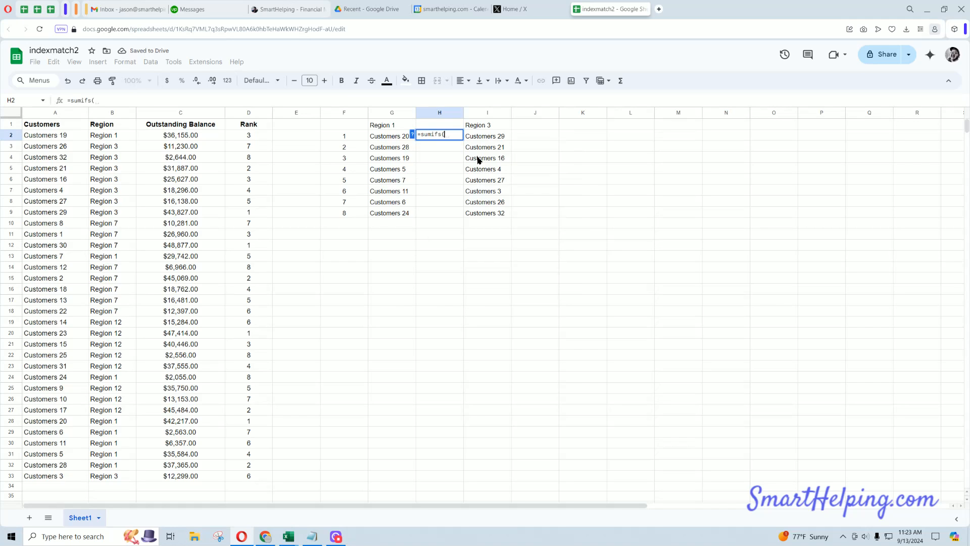
{"action": "left_click", "coordinate": [177, 114]}
{"action": "type", "text": ","}
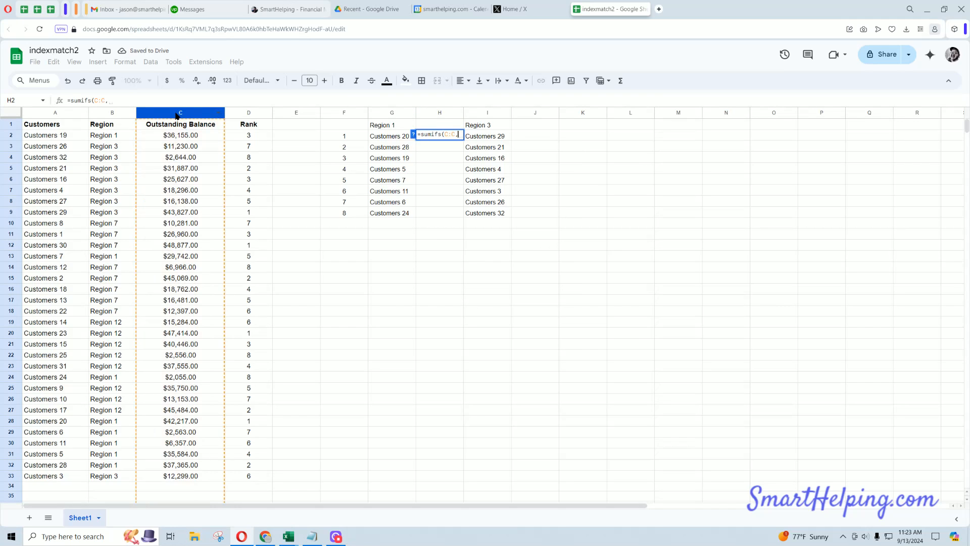
{"action": "left_click", "coordinate": [53, 113]}
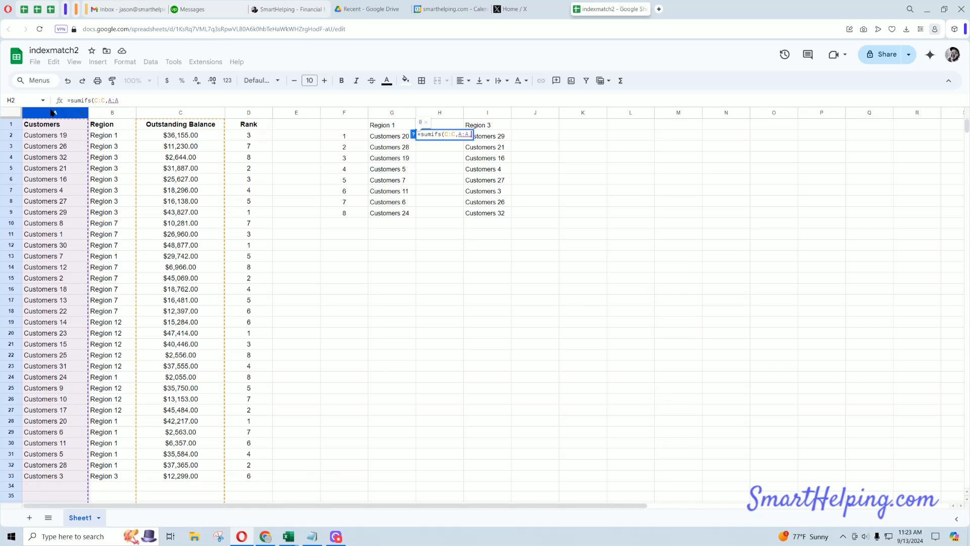
{"action": "type", "text": ","}
{"action": "left_click", "coordinate": [376, 137]}
{"action": "key", "text": "Return"}
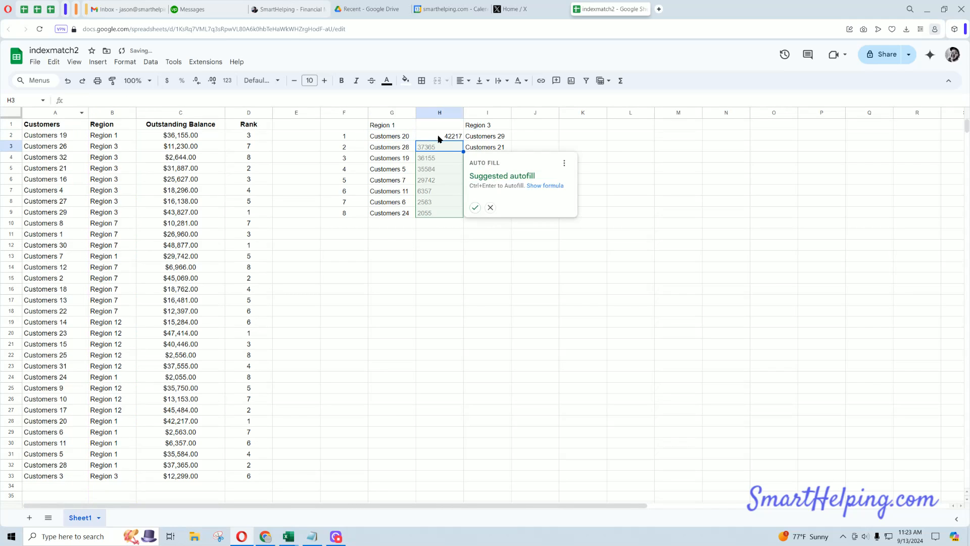
Step: Format H2 as currency and lock its ranges, making the formula =sumifs($C:$C,$A:$A,G2)
{"action": "left_click", "coordinate": [439, 139]}
{"action": "left_click", "coordinate": [167, 80]}
{"action": "left_click", "coordinate": [98, 101]}
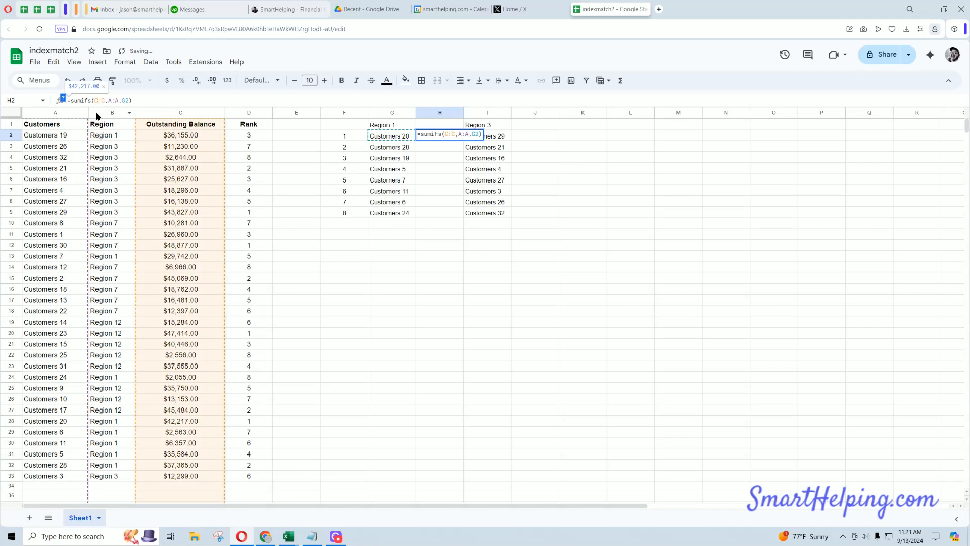
{"action": "key", "text": "F4"}
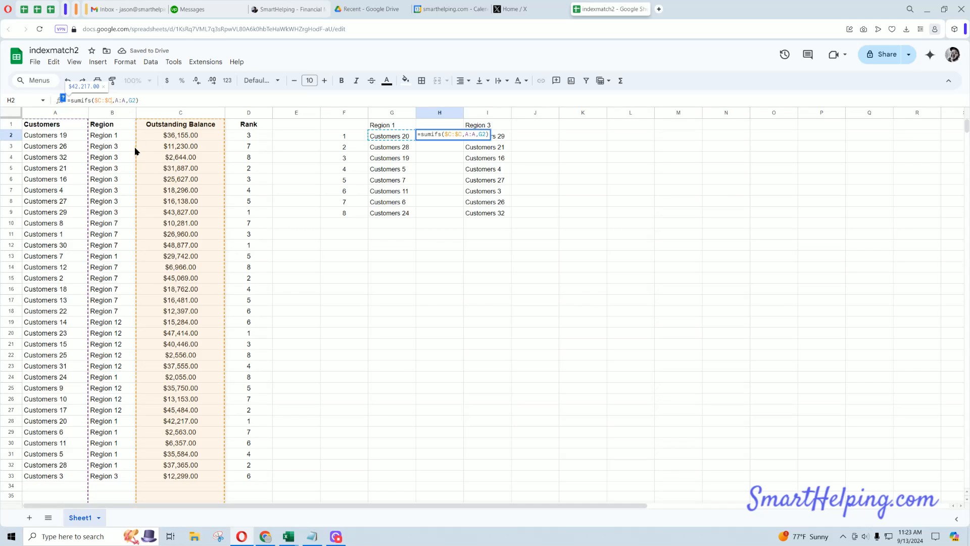
{"action": "left_click", "coordinate": [117, 101]}
{"action": "key", "text": "F4"}
{"action": "left_click", "coordinate": [137, 100]}
{"action": "type", "text": "$"}
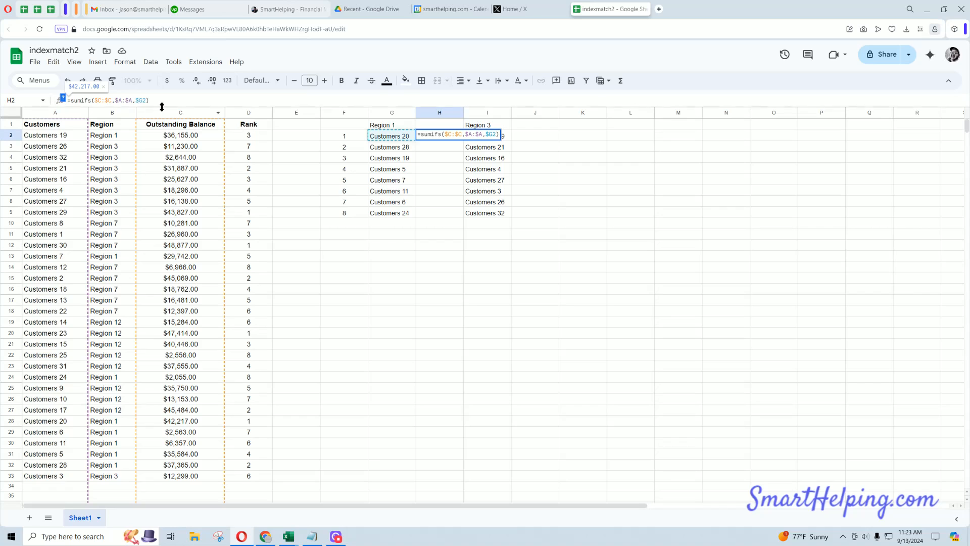
{"action": "key", "text": "Return"}
Step: Fill the SUMIFS formula down to H9 and copy H2:H9 into J2:J9 for Region 3
{"action": "left_click", "coordinate": [457, 140]}
{"action": "left_click_drag", "start_coordinate": [463, 142], "coordinate": [458, 213]}
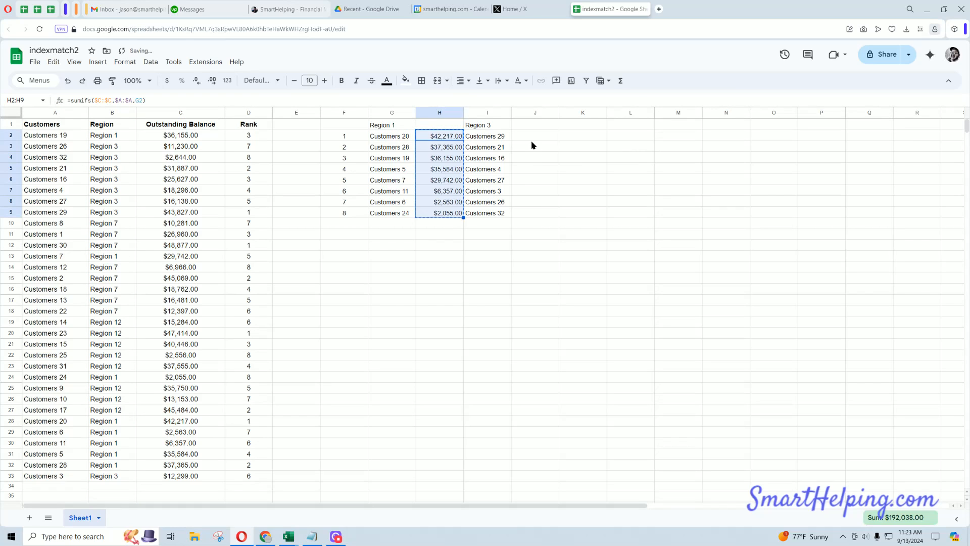
{"action": "left_click", "coordinate": [536, 136]}
{"action": "type", "text": "$43,827.00 $31,887.00 $25,627.00 $18,296.00 $16,138.00 $12,299.00 $11,230.00 $2,644.00"}
Step: Enter the header Amount in H1 and J1
{"action": "left_click", "coordinate": [436, 126]}
{"action": "type", "text": "Amount"}
{"action": "key", "text": "Return"}
{"action": "key", "text": "Up"}
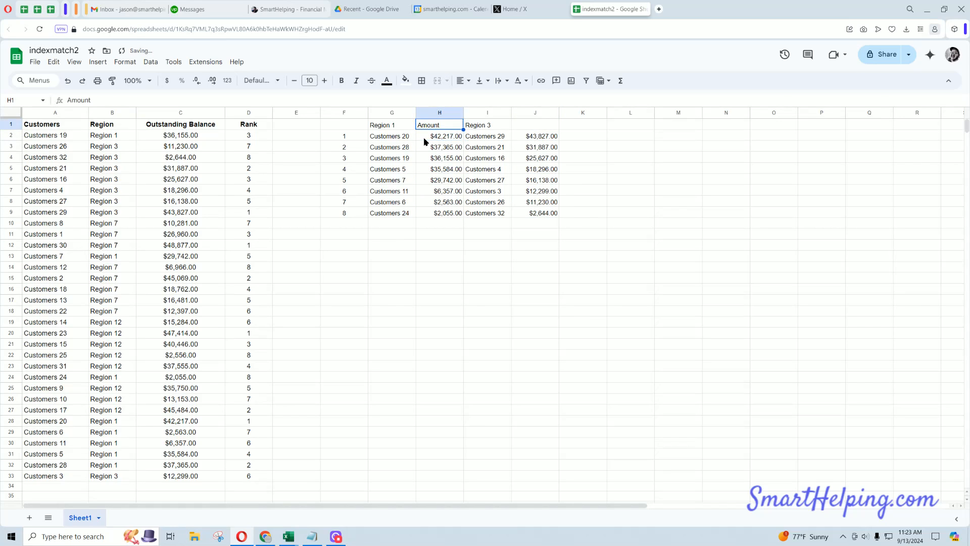
{"action": "left_click", "coordinate": [544, 126]}
{"action": "type", "text": "Amount"}
Step: Left-align columns G through J
{"action": "left_click_drag", "start_coordinate": [396, 114], "coordinate": [536, 114]}
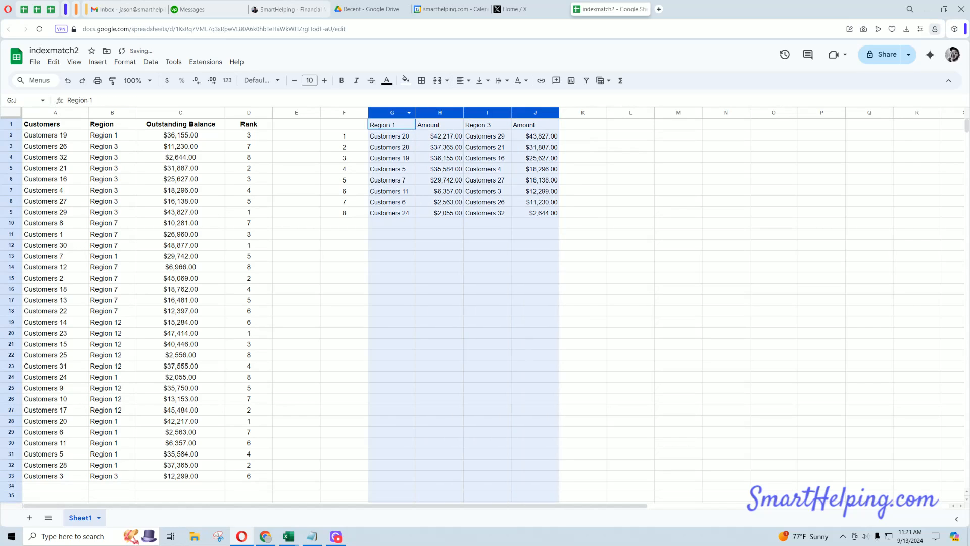
{"action": "left_click", "coordinate": [460, 80]}
{"action": "left_click", "coordinate": [465, 99]}
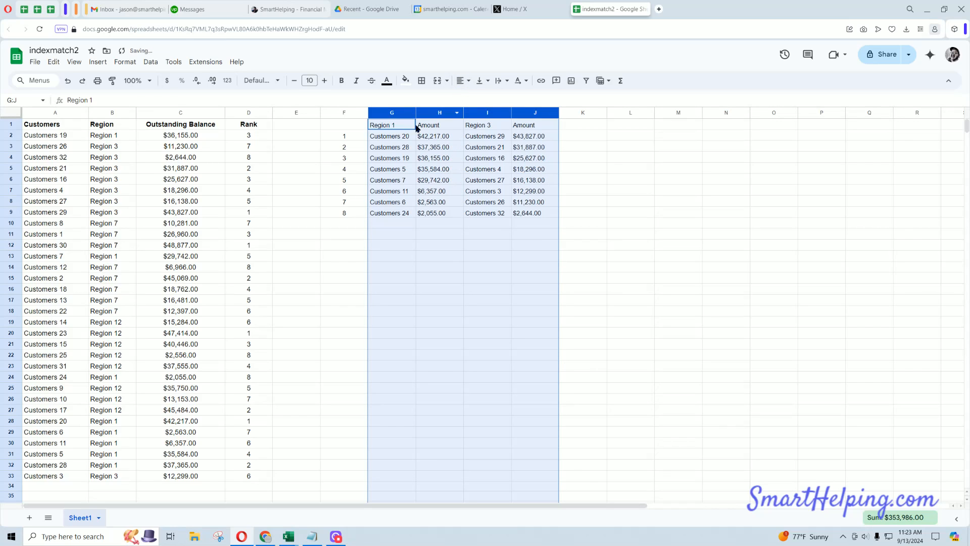
Step: Bold the Region 1 header in G1 and the Region 3 header in I1
{"action": "left_click", "coordinate": [394, 129]}
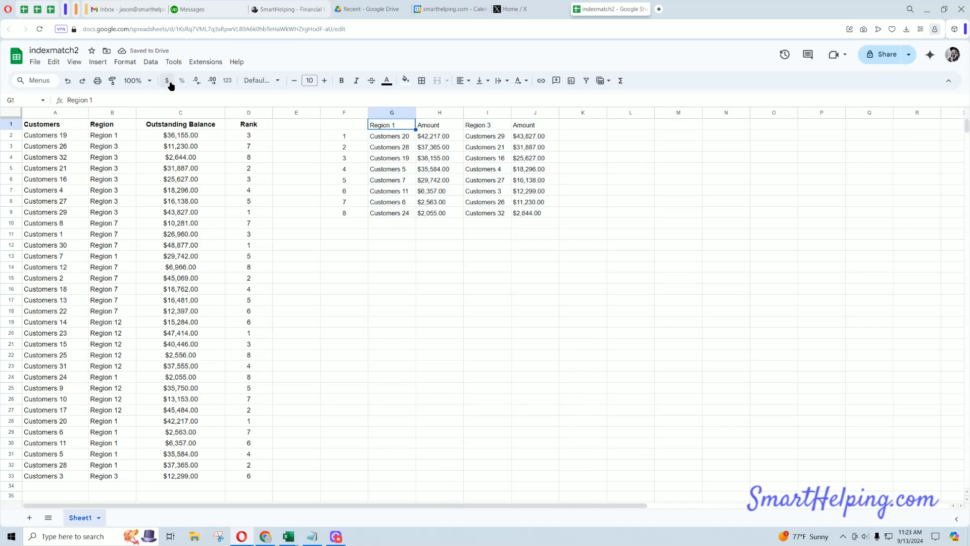
{"action": "left_click", "coordinate": [342, 80]}
{"action": "left_click", "coordinate": [477, 130]}
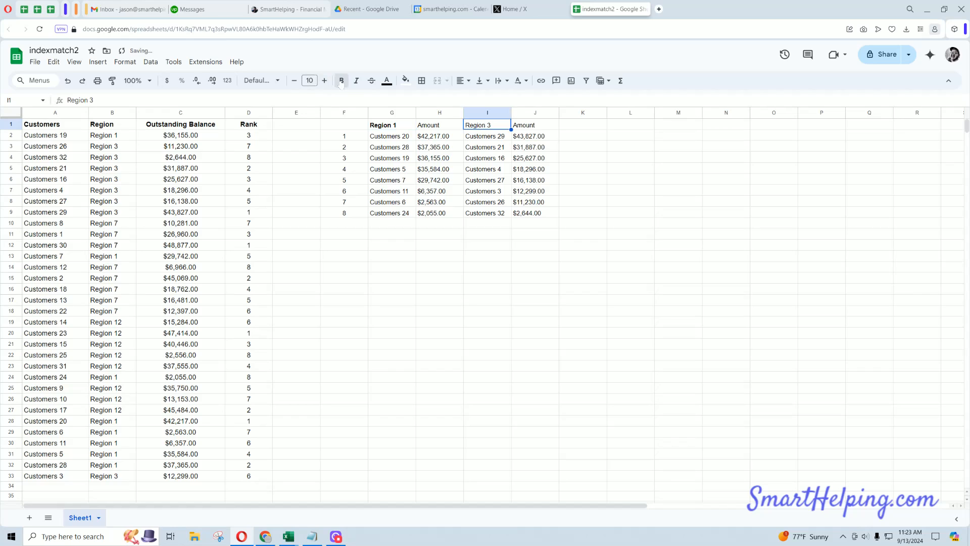
{"action": "left_click", "coordinate": [342, 80]}
{"action": "left_click", "coordinate": [665, 171]}
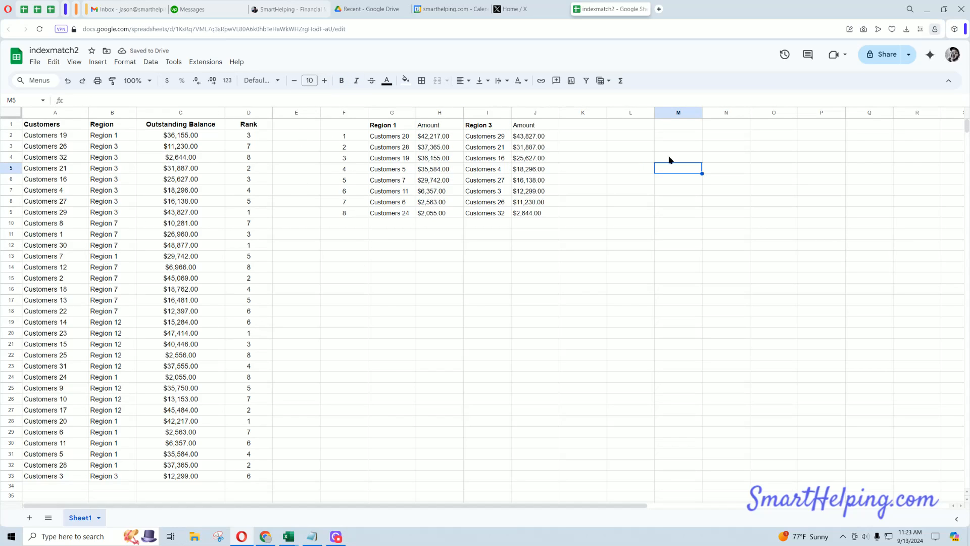
Step: List the unique customers in alphabetical order from L2 with the formula =sort(unique(A2:A))
{"action": "left_click", "coordinate": [644, 135]}
{"action": "type", "text": "=sort(unique("}
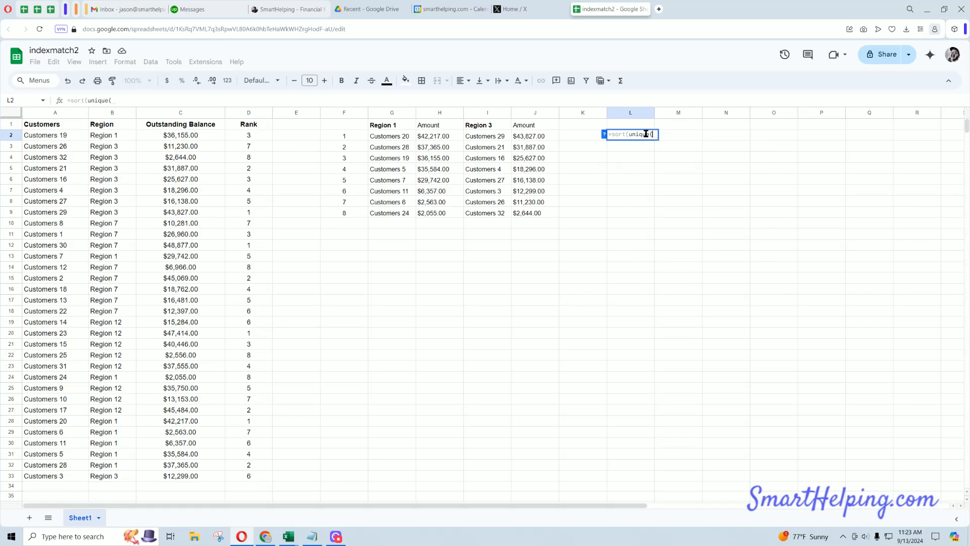
{"action": "left_click_drag", "start_coordinate": [51, 137], "coordinate": [57, 145]}
{"action": "left_click", "coordinate": [143, 100]}
{"action": "key", "text": "BackSpace"}
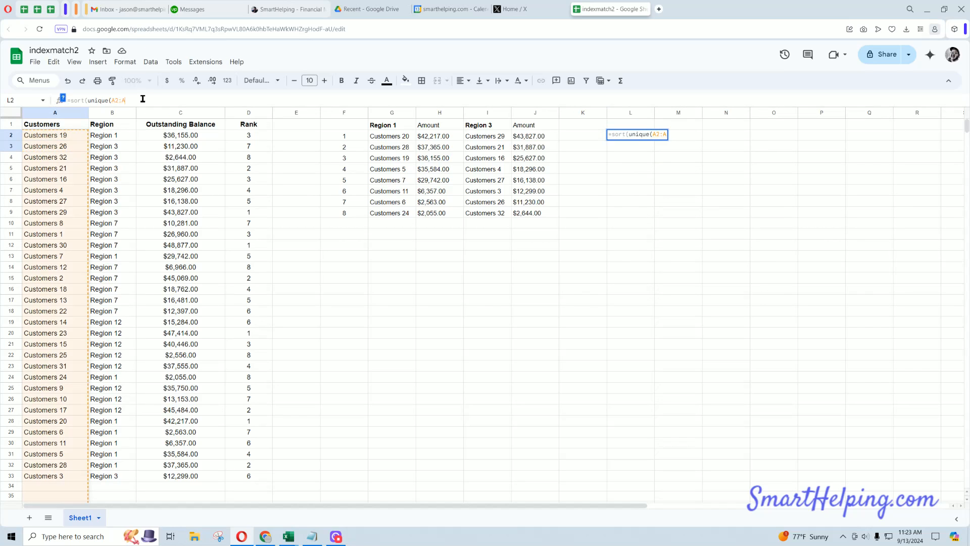
{"action": "key", "text": "Return"}
{"action": "left_click_drag", "start_coordinate": [647, 139], "coordinate": [647, 387]}
{"action": "left_click", "coordinate": [778, 238]}
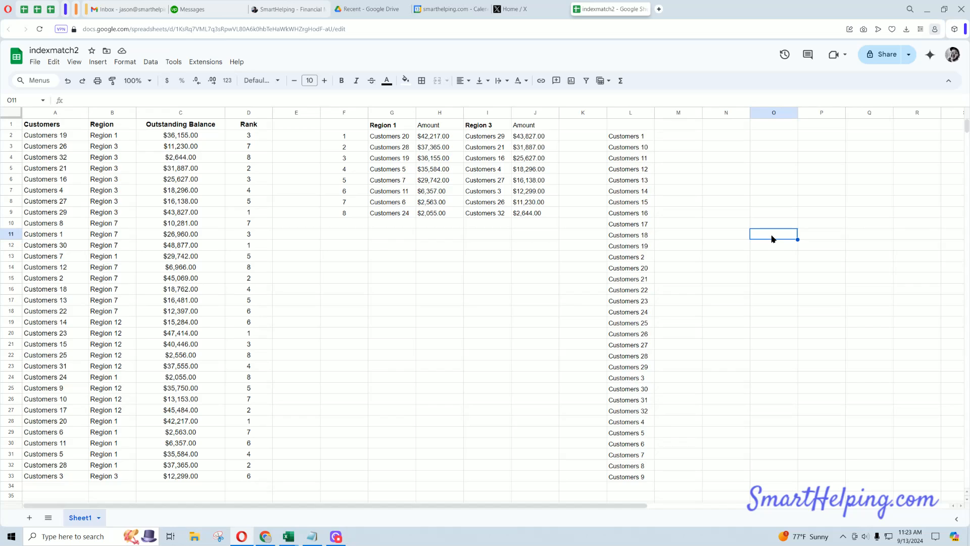
Step: Fill cell L2 with light red to mark where the unique customer list formula sits
{"action": "left_click", "coordinate": [640, 140]}
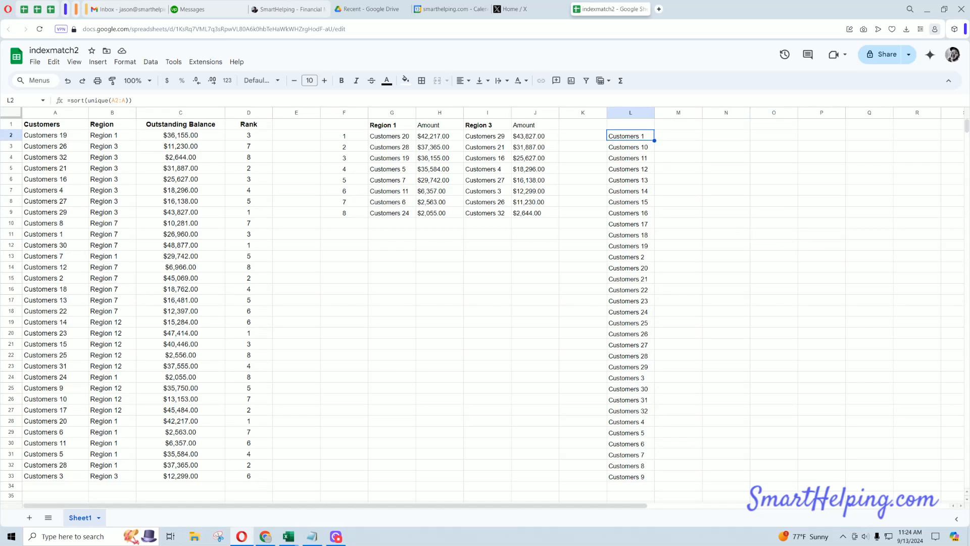
{"action": "left_click", "coordinate": [406, 80]}
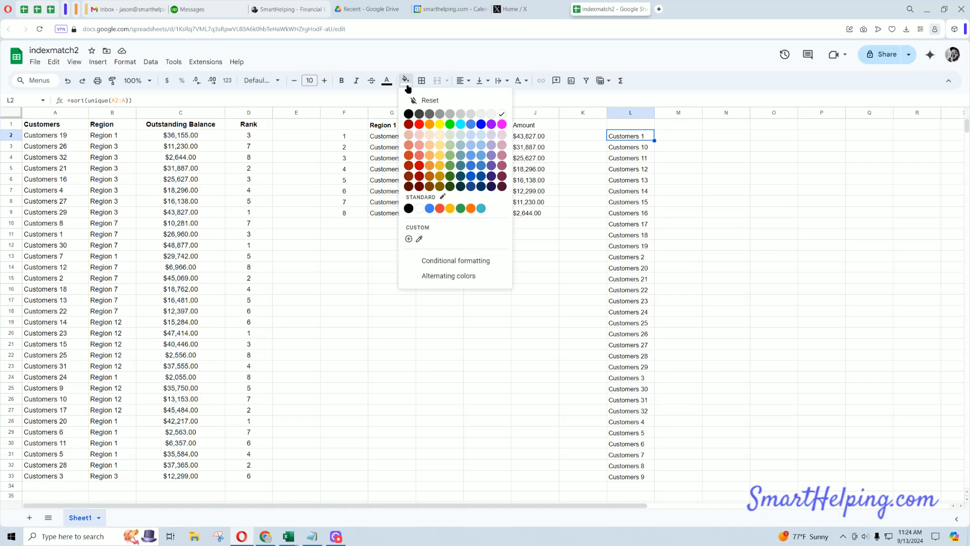
{"action": "left_click", "coordinate": [419, 146]}
{"action": "left_click", "coordinate": [780, 207]}
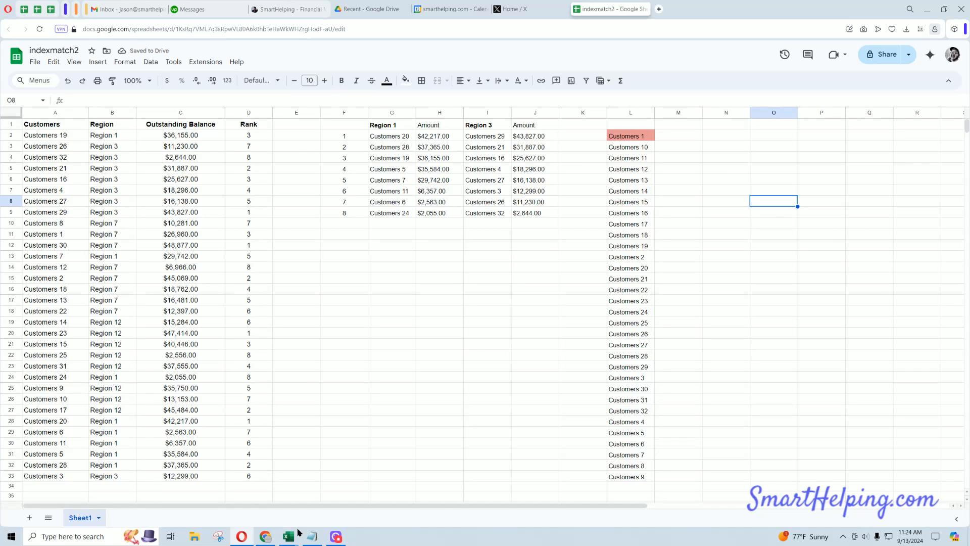
Step: Apply a thick outer border around the Region 1 block G1:H9 and the Region 3 block I1:J9
{"action": "mouse_move", "coordinate": [291, 533]}
{"action": "mouse_move", "coordinate": [242, 506]}
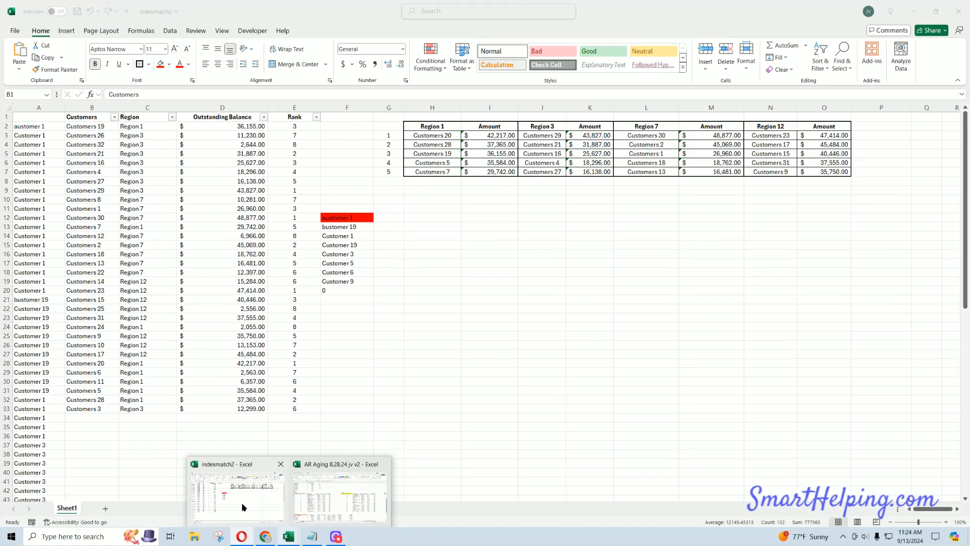
{"action": "left_click_drag", "start_coordinate": [384, 126], "coordinate": [437, 213]}
{"action": "left_click", "coordinate": [421, 80]}
{"action": "left_click", "coordinate": [490, 101]}
{"action": "left_click", "coordinate": [511, 116]}
{"action": "left_click", "coordinate": [528, 144]}
{"action": "left_click", "coordinate": [500, 138]}
{"action": "left_click_drag", "start_coordinate": [492, 127], "coordinate": [536, 213]}
{"action": "left_click", "coordinate": [421, 81]}
{"action": "left_click", "coordinate": [491, 102]}
{"action": "left_click", "coordinate": [490, 245]}
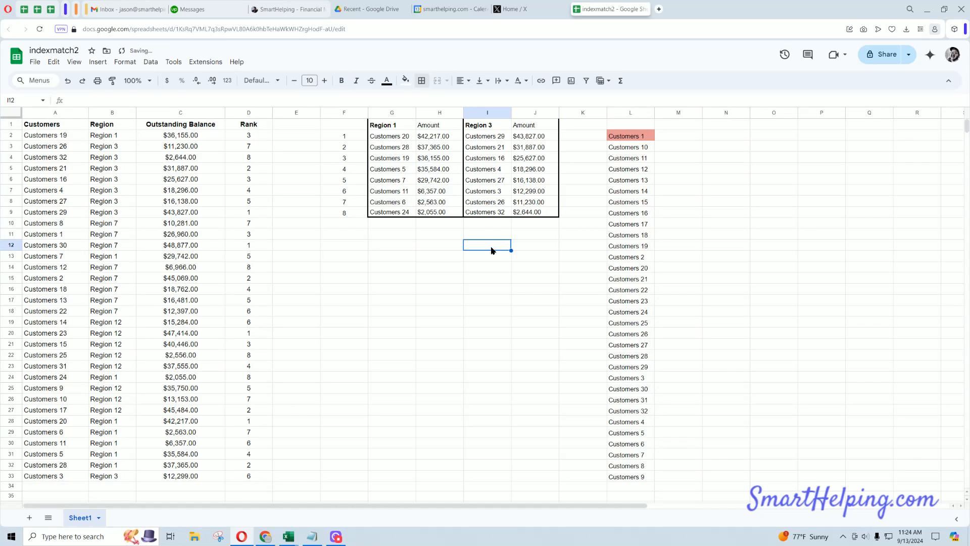
Step: Remove both decimal places from the currency amounts in H2:J9
{"action": "left_click", "coordinate": [433, 235]}
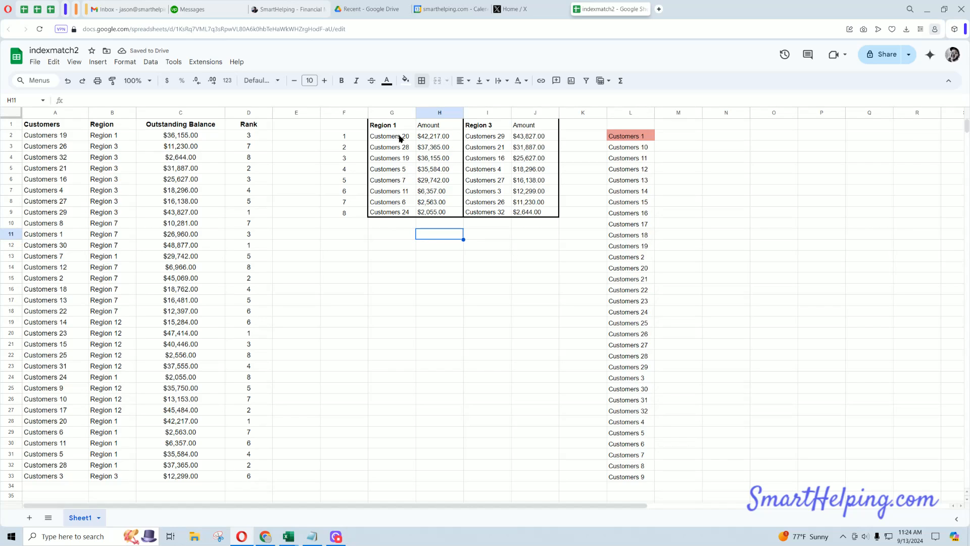
{"action": "left_click_drag", "start_coordinate": [449, 137], "coordinate": [536, 211]}
{"action": "left_click", "coordinate": [196, 81]}
{"action": "left_click", "coordinate": [197, 80]}
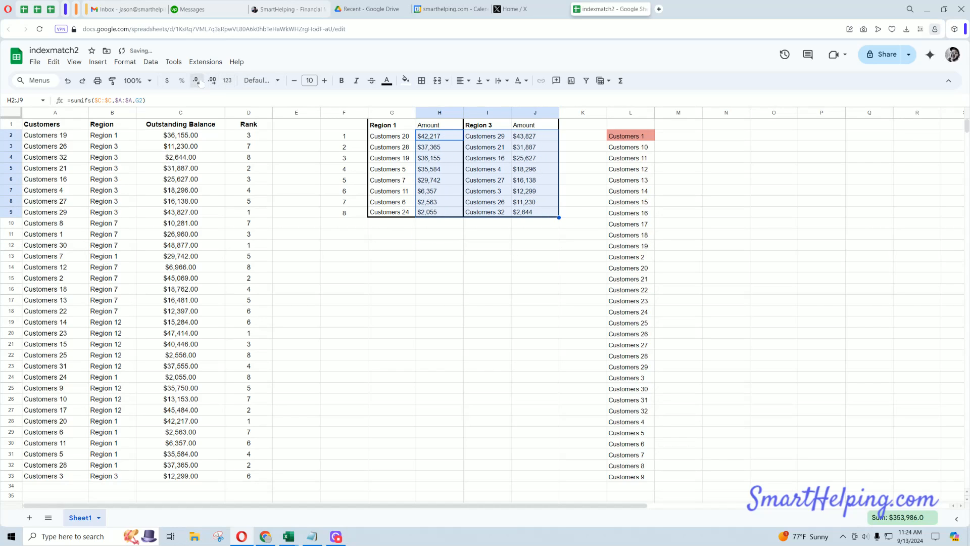
{"action": "left_click", "coordinate": [496, 257]}
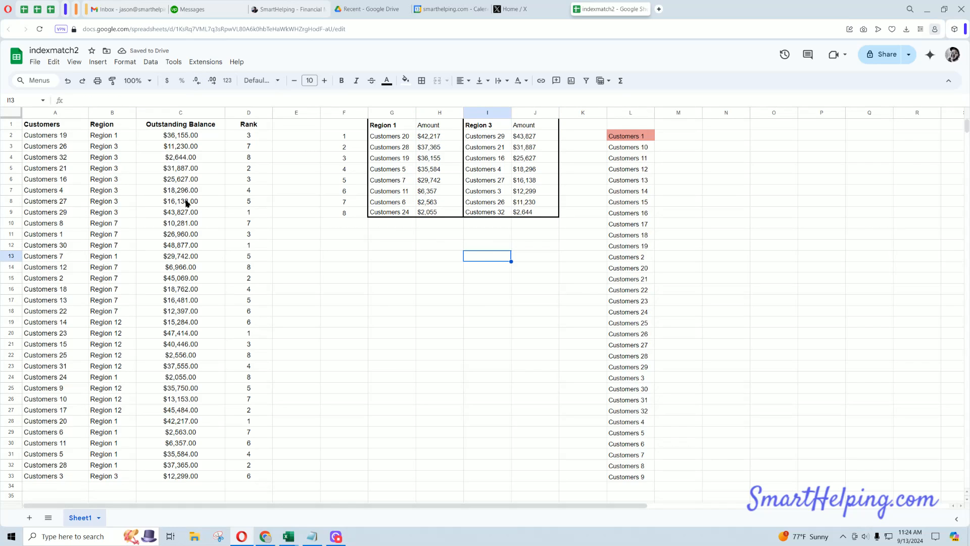
Step: Review the SUMIFS amount in H2, the region headers, and the COUNTIFS rank in D2 with its region and balance columns
{"action": "left_click", "coordinate": [406, 139]}
{"action": "left_click", "coordinate": [433, 141]}
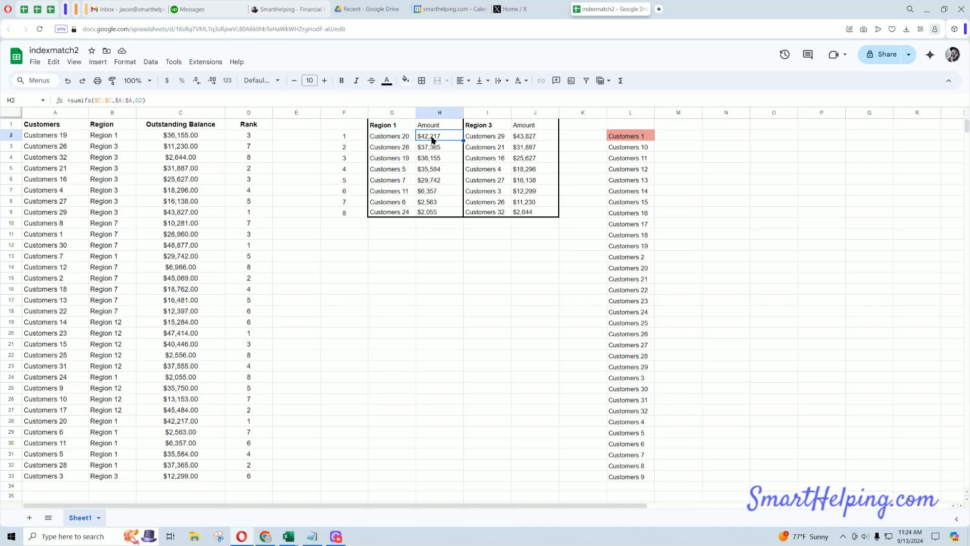
{"action": "left_click", "coordinate": [397, 130]}
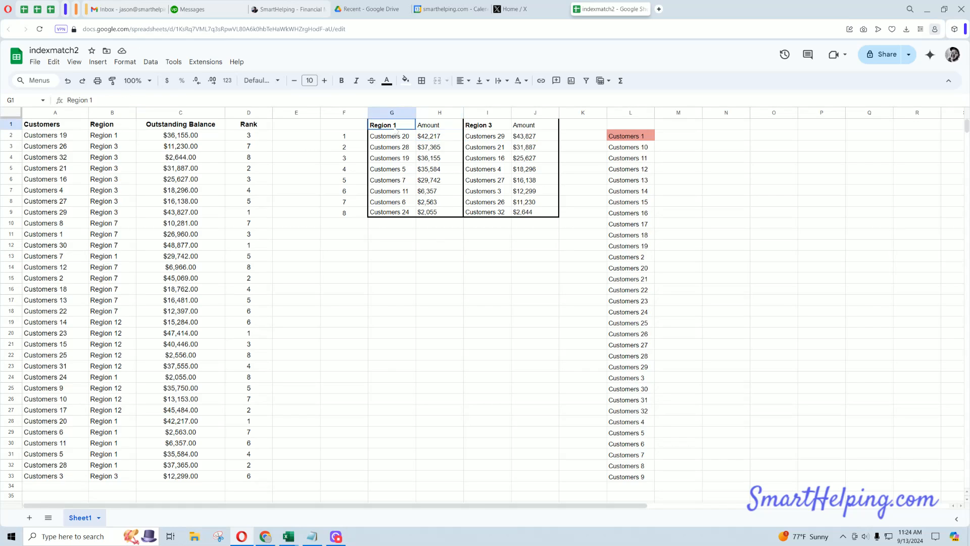
{"action": "left_click", "coordinate": [484, 129]}
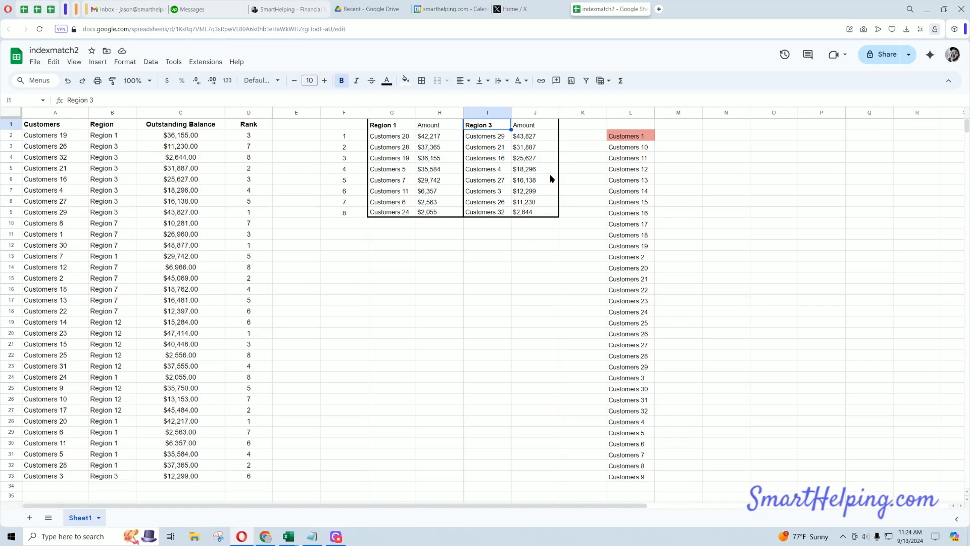
{"action": "left_click", "coordinate": [251, 140]}
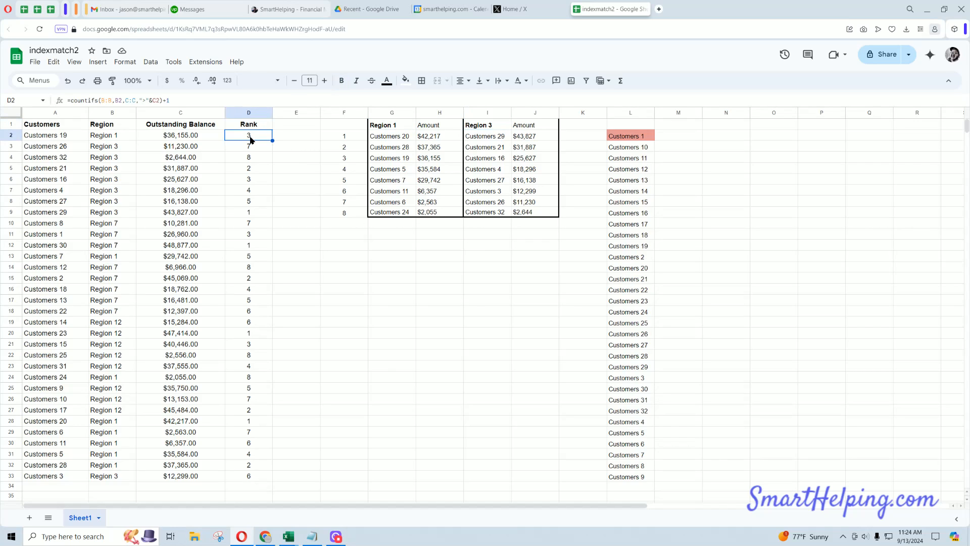
{"action": "left_click", "coordinate": [112, 138]}
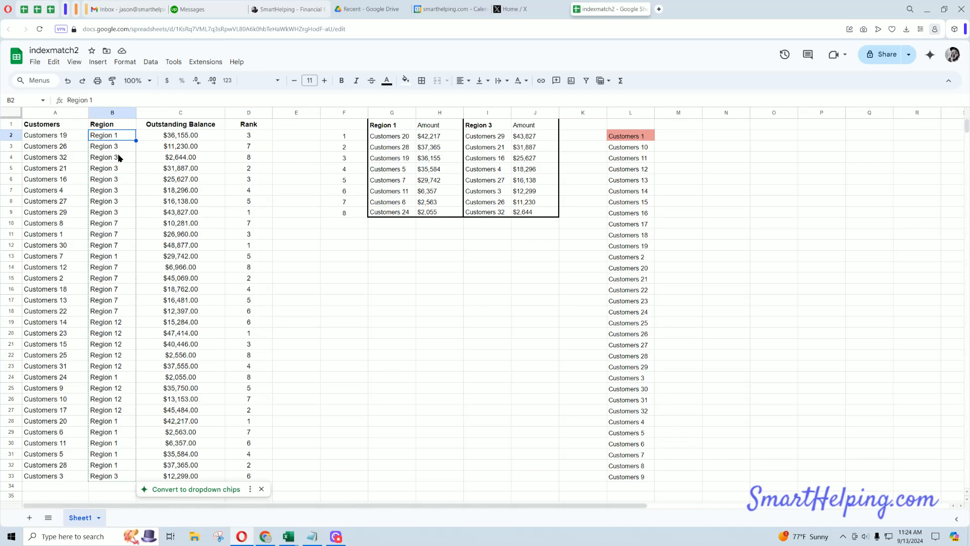
{"action": "left_click", "coordinate": [245, 136]}
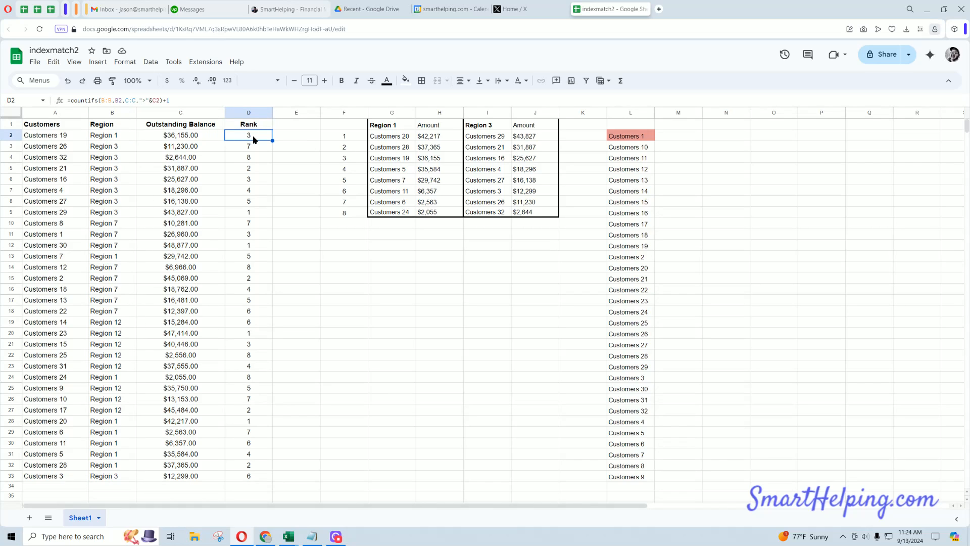
{"action": "left_click", "coordinate": [191, 138]}
{"action": "left_click", "coordinate": [185, 150]}
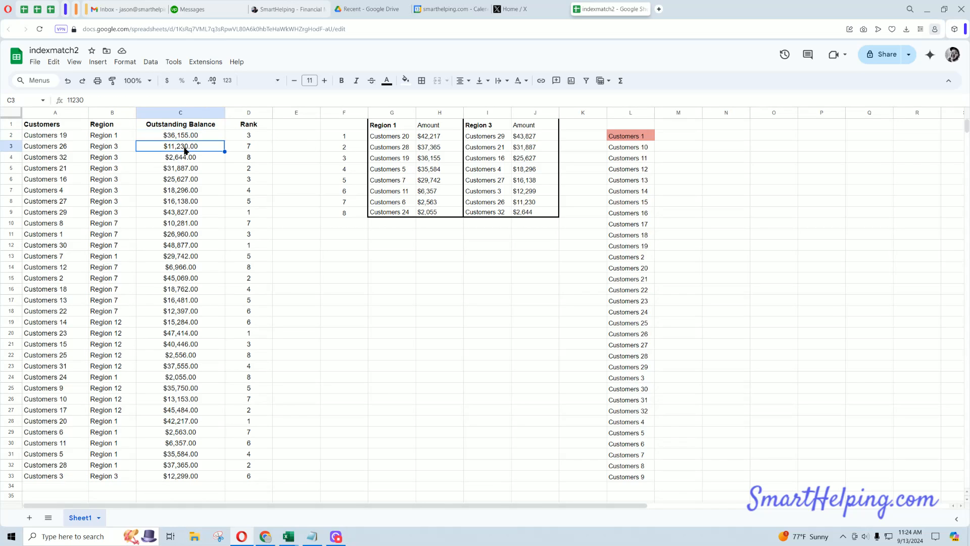
{"action": "left_click", "coordinate": [180, 112]}
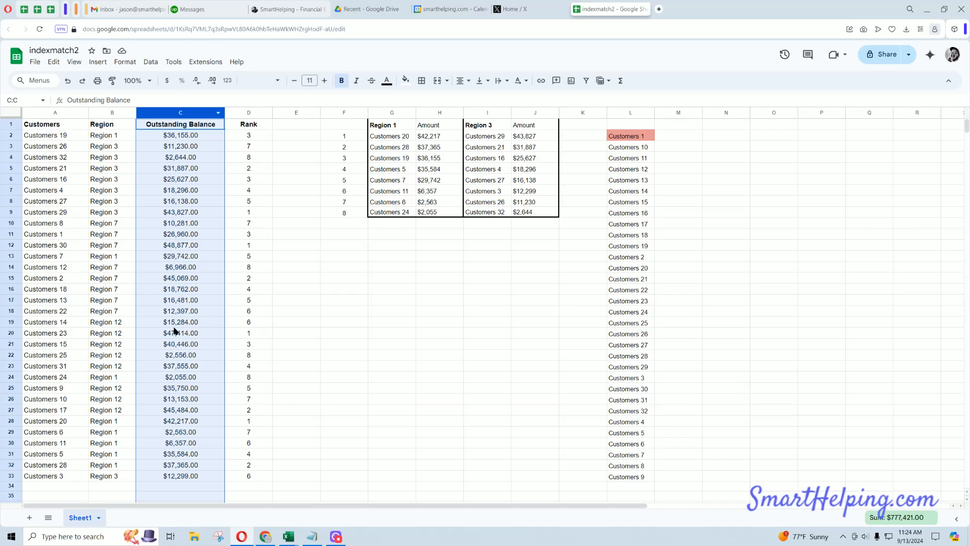
{"action": "left_click", "coordinate": [179, 235]}
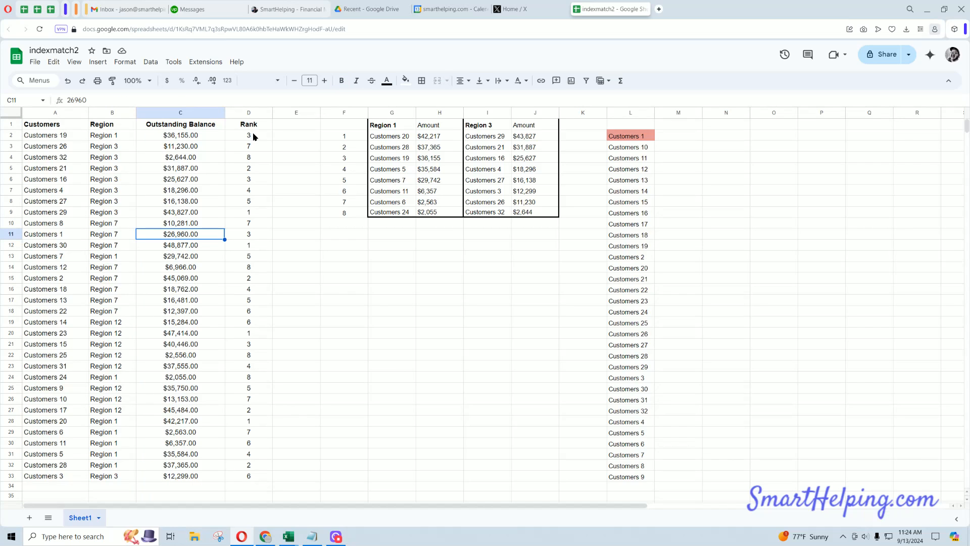
{"action": "left_click", "coordinate": [255, 136]}
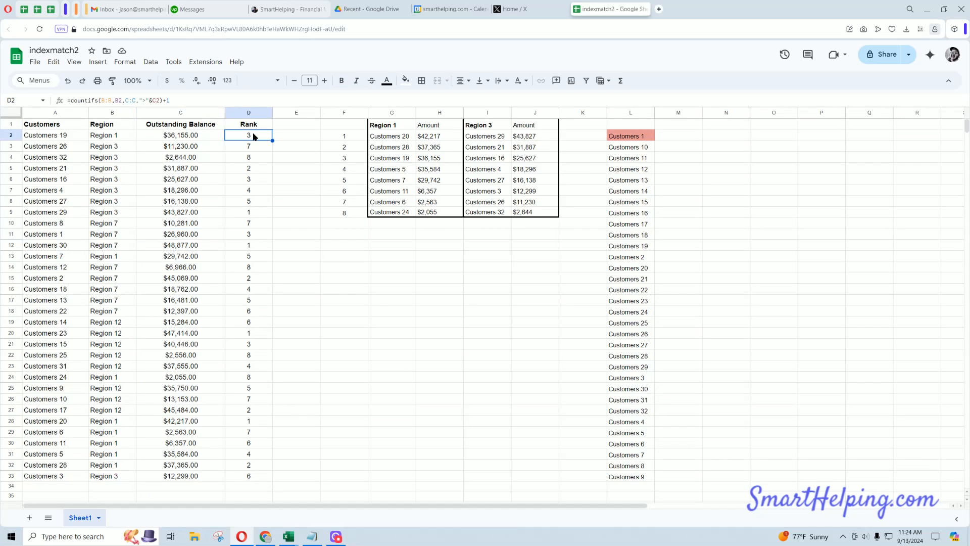
Step: Examine how the INDEX MATCH customer formulas in G2 and G3 relate to the ranks, amounts and region headers
{"action": "left_click", "coordinate": [399, 137]}
{"action": "left_click", "coordinate": [394, 151]}
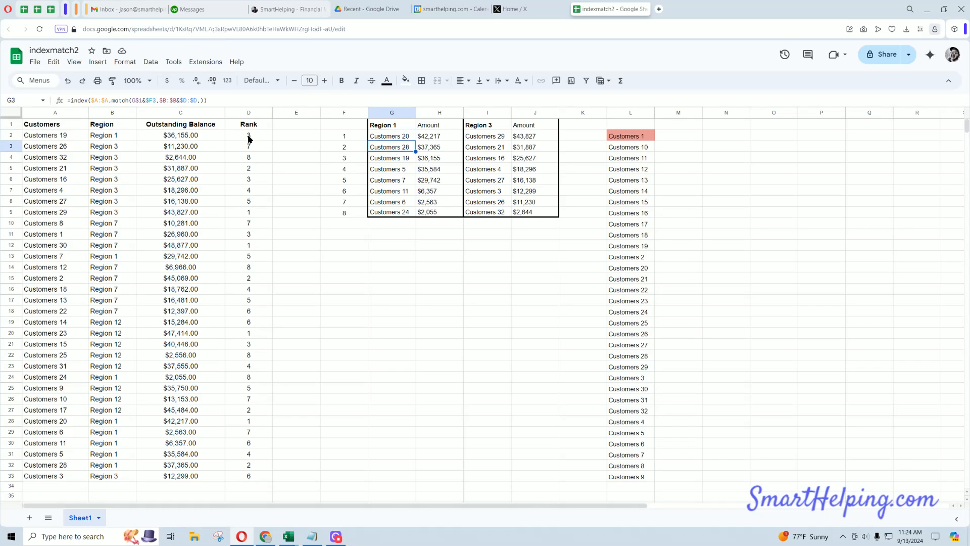
{"action": "left_click", "coordinate": [253, 215]}
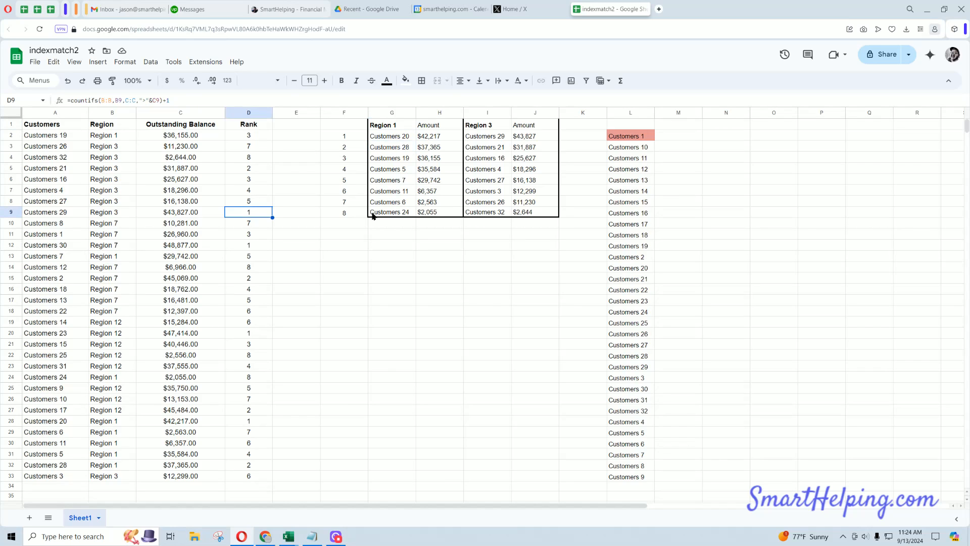
{"action": "left_click", "coordinate": [428, 138]}
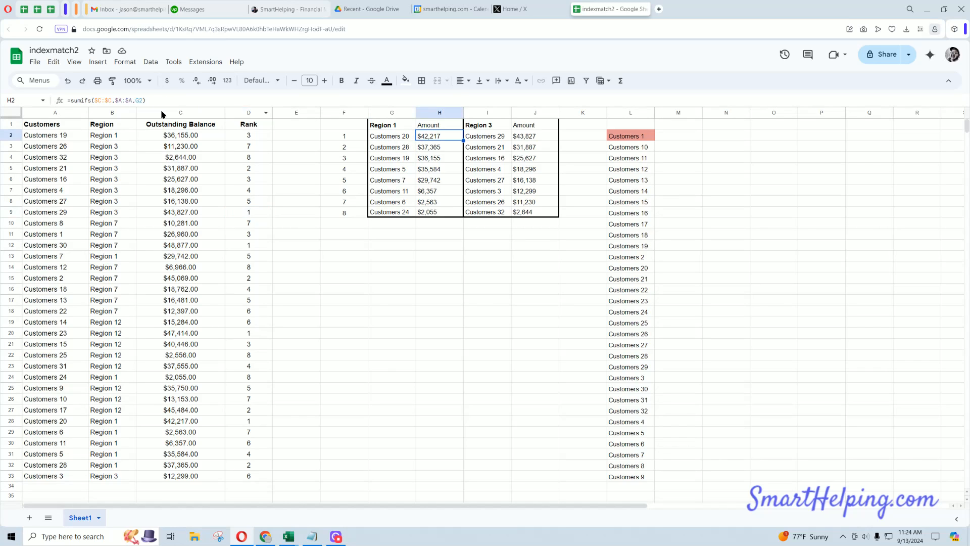
{"action": "left_click", "coordinate": [404, 139]}
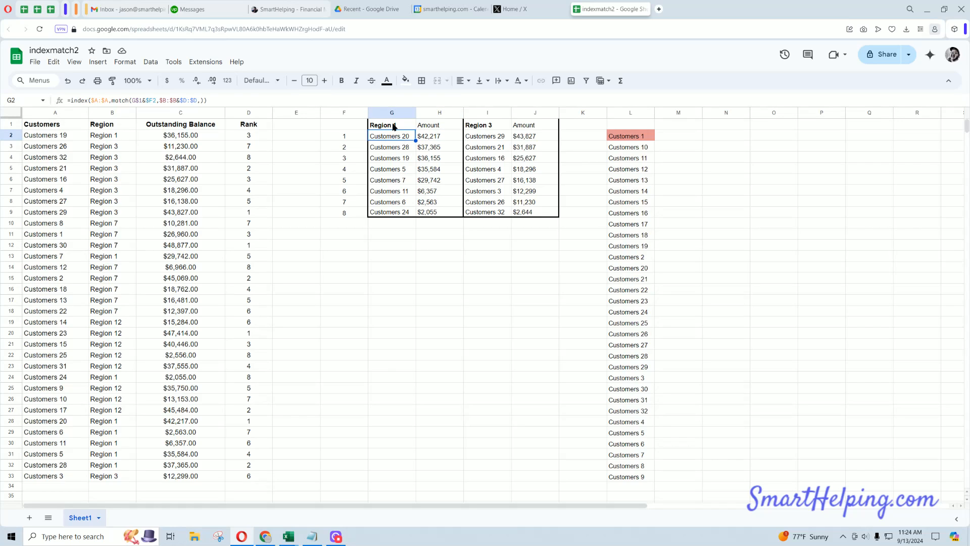
{"action": "left_click", "coordinate": [246, 138]}
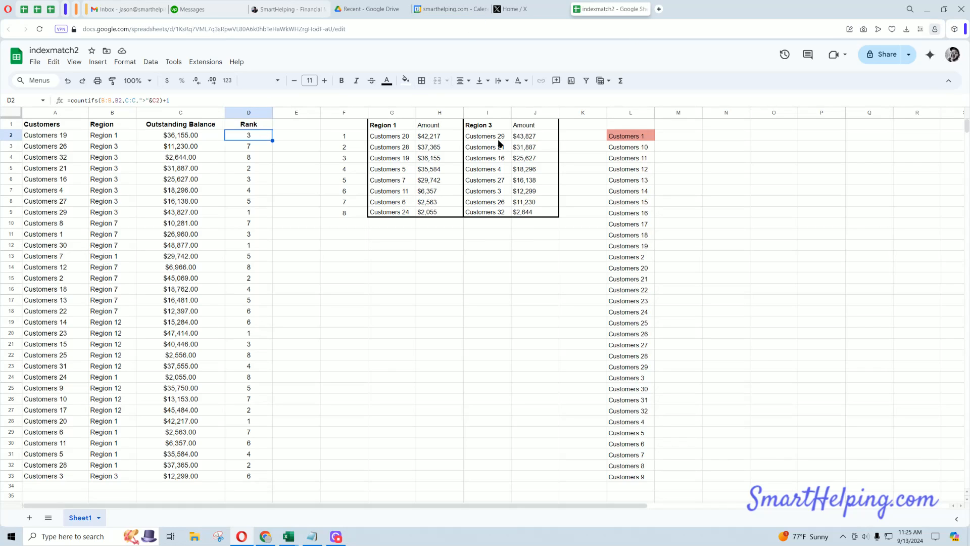
{"action": "left_click", "coordinate": [400, 147]}
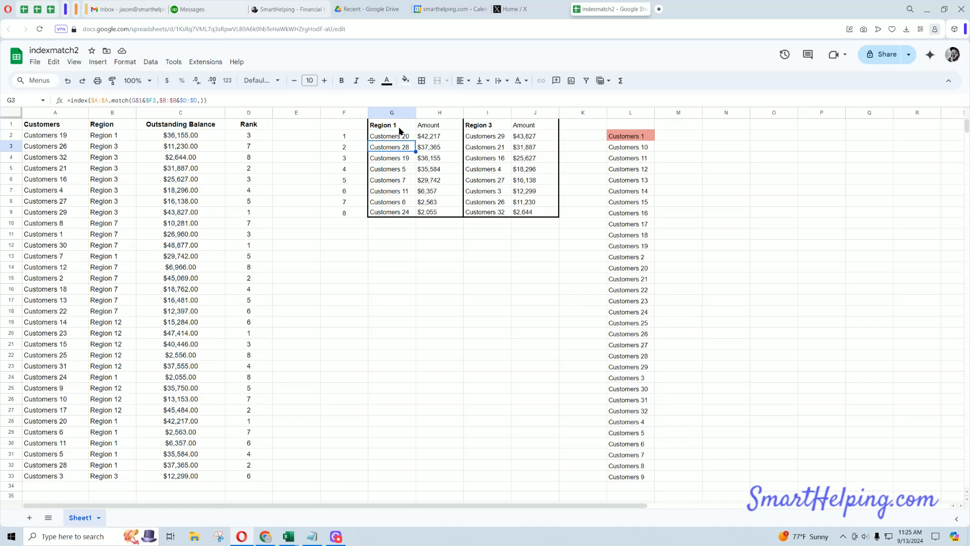
{"action": "left_click", "coordinate": [400, 128]}
{"action": "left_click", "coordinate": [487, 127]}
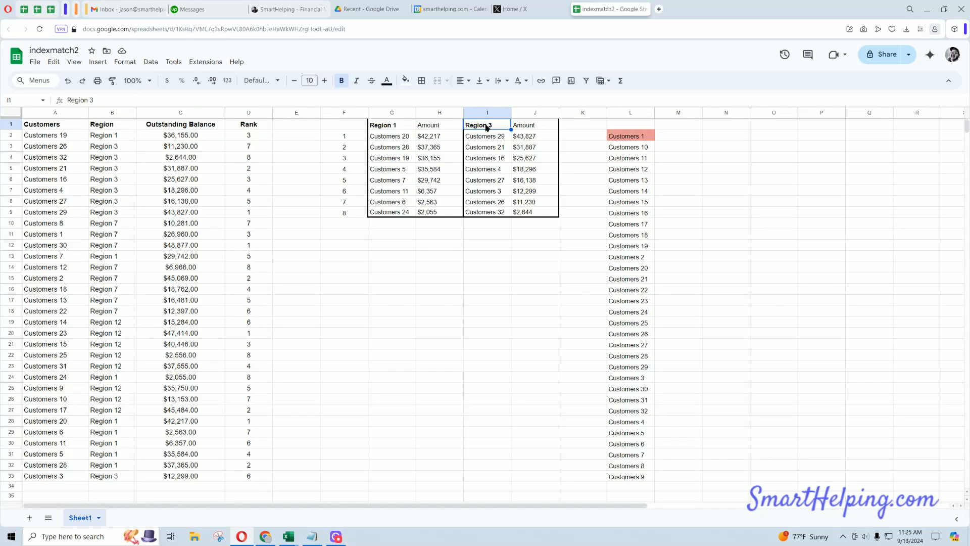
{"action": "left_click", "coordinate": [396, 129]}
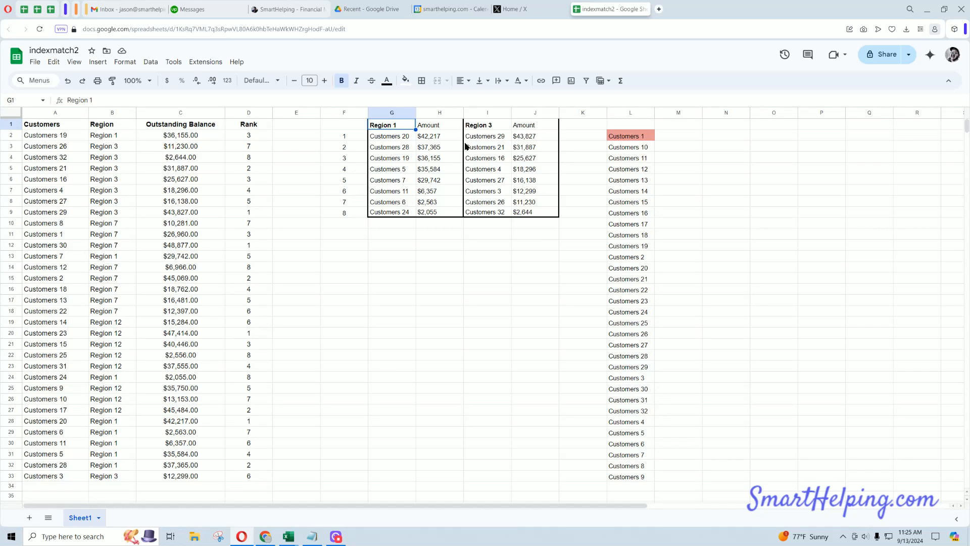
Step: Widen customer-name columns G and I slightly to separate the names from the amounts
{"action": "left_click_drag", "start_coordinate": [416, 113], "coordinate": [423, 113]}
{"action": "left_click_drag", "start_coordinate": [519, 113], "coordinate": [525, 113]}
{"action": "left_click", "coordinate": [447, 138]}
{"action": "left_click", "coordinate": [445, 147]}
{"action": "left_click", "coordinate": [443, 159]}
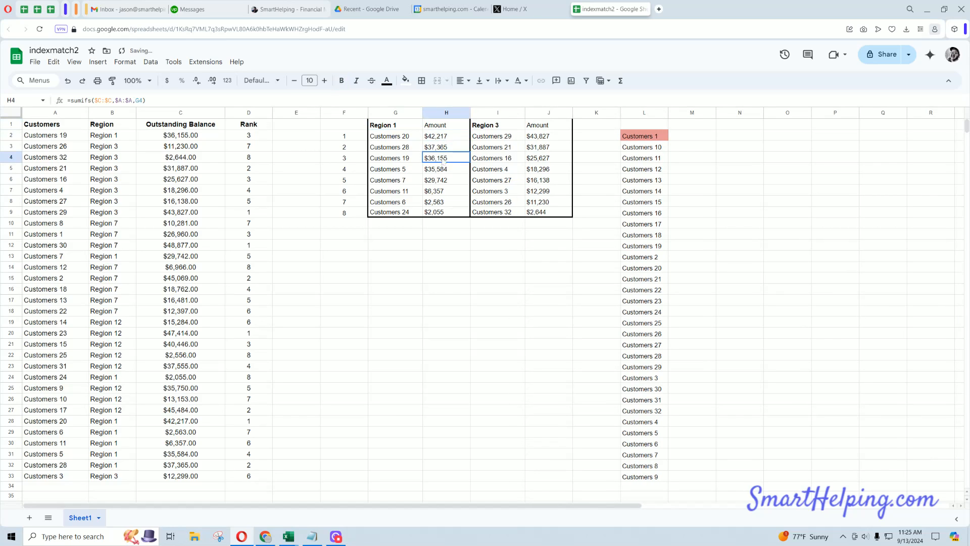
{"action": "left_click", "coordinate": [298, 134]}
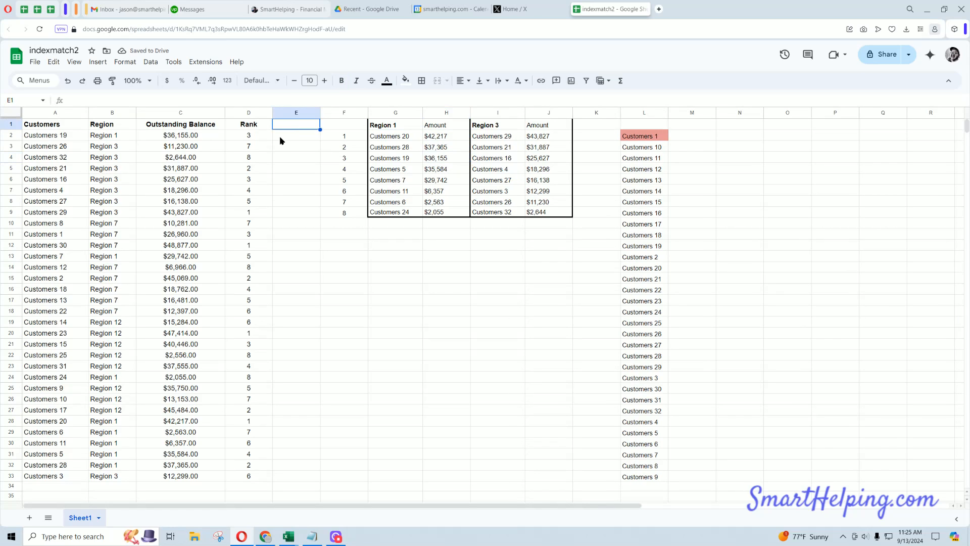
{"action": "left_click", "coordinate": [286, 146]}
{"action": "left_click", "coordinate": [288, 158]}
{"action": "left_click", "coordinate": [289, 180]}
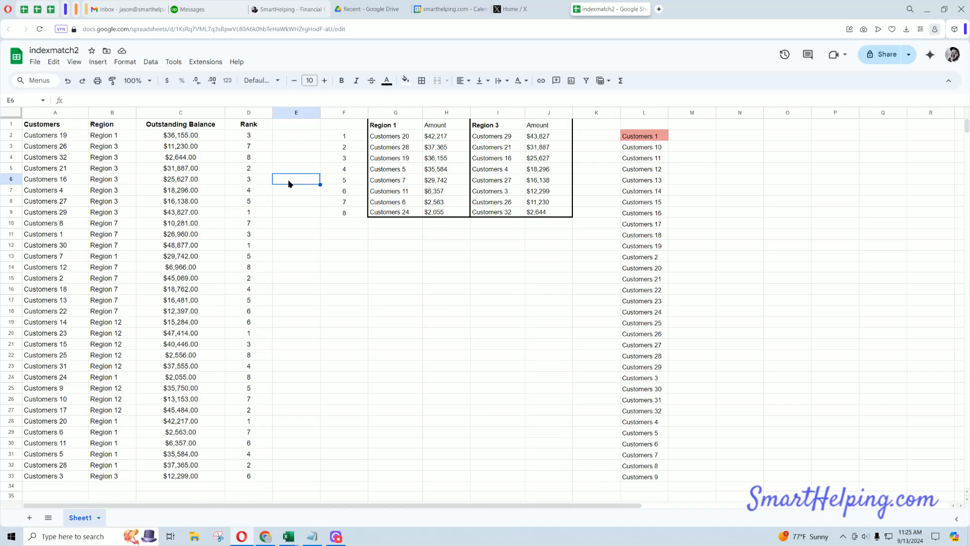
Step: Review the INDEX MATCH customer names in G2:G9 and the SUMIFS amounts beside them in column H for Region 1
{"action": "left_click", "coordinate": [403, 129]}
{"action": "left_click_drag", "start_coordinate": [403, 137], "coordinate": [394, 211]}
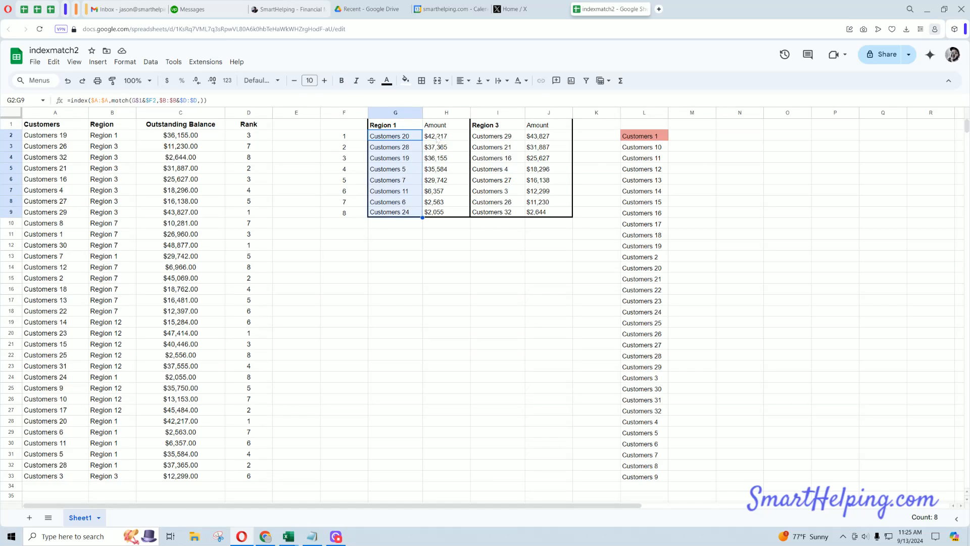
{"action": "left_click", "coordinate": [436, 137]}
{"action": "left_click", "coordinate": [437, 150]}
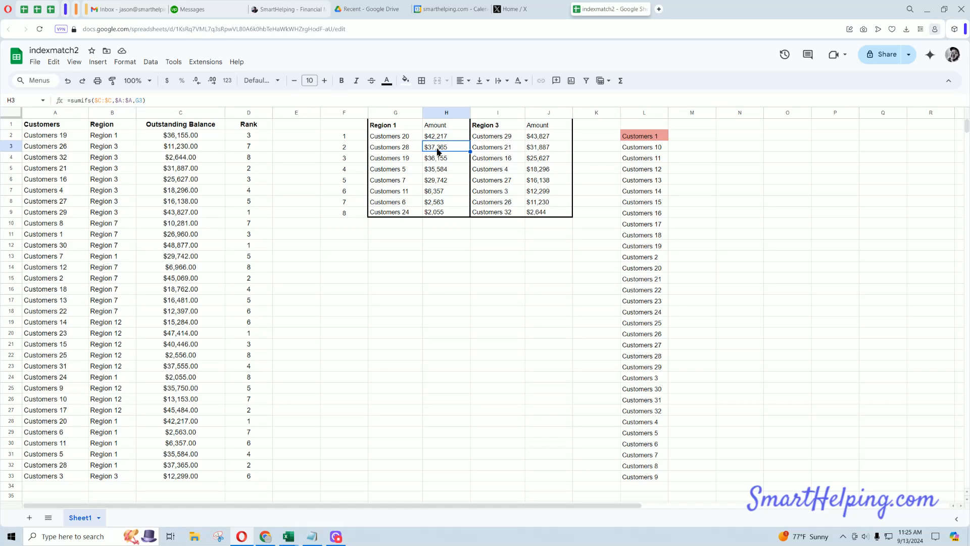
{"action": "left_click", "coordinate": [447, 135]}
{"action": "left_click", "coordinate": [445, 147]}
{"action": "left_click", "coordinate": [446, 163]}
{"action": "left_click", "coordinate": [442, 176]}
{"action": "left_click", "coordinate": [442, 186]}
{"action": "left_click", "coordinate": [442, 197]}
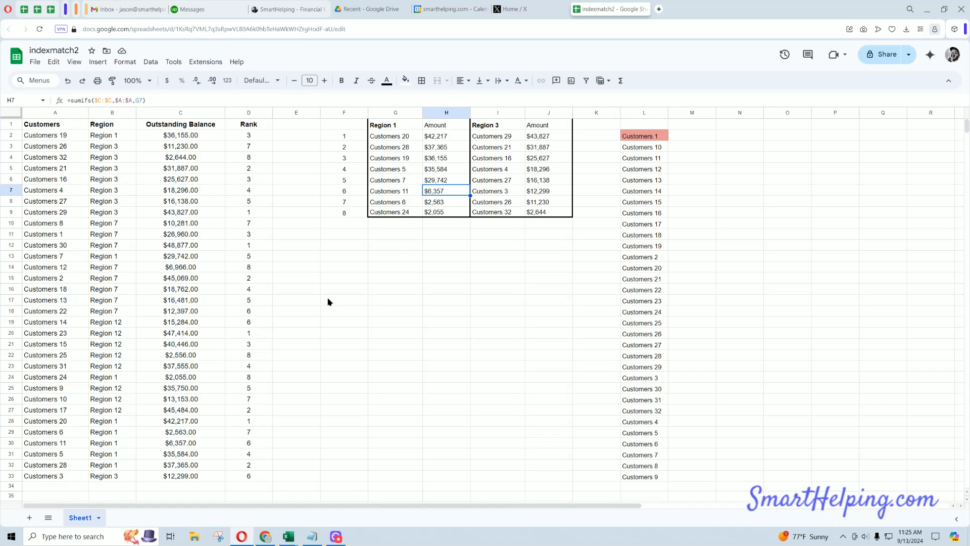
{"action": "left_click", "coordinate": [438, 159]}
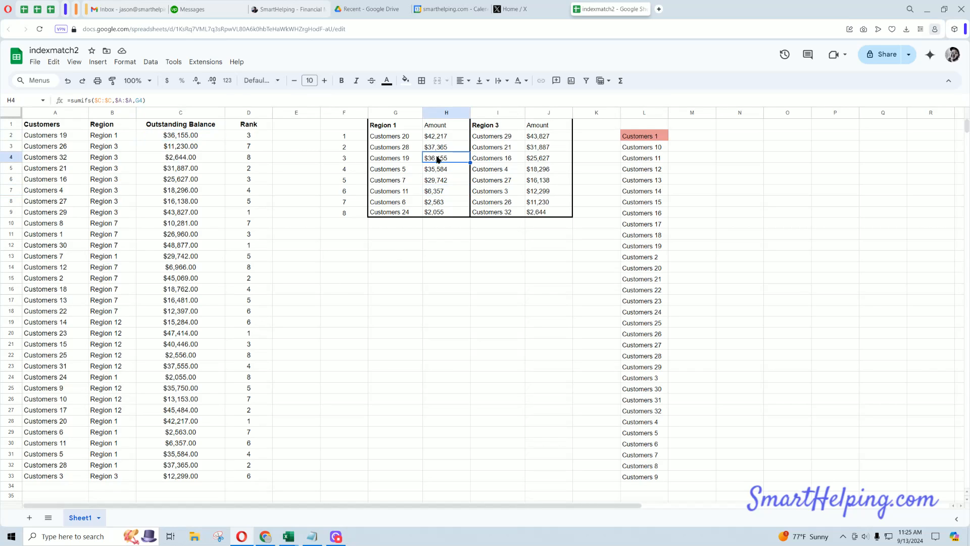
Step: Examine the source data from A2 and compare the Region 1 formulas in G2:H3 and the amount in H4
{"action": "left_click", "coordinate": [64, 139]}
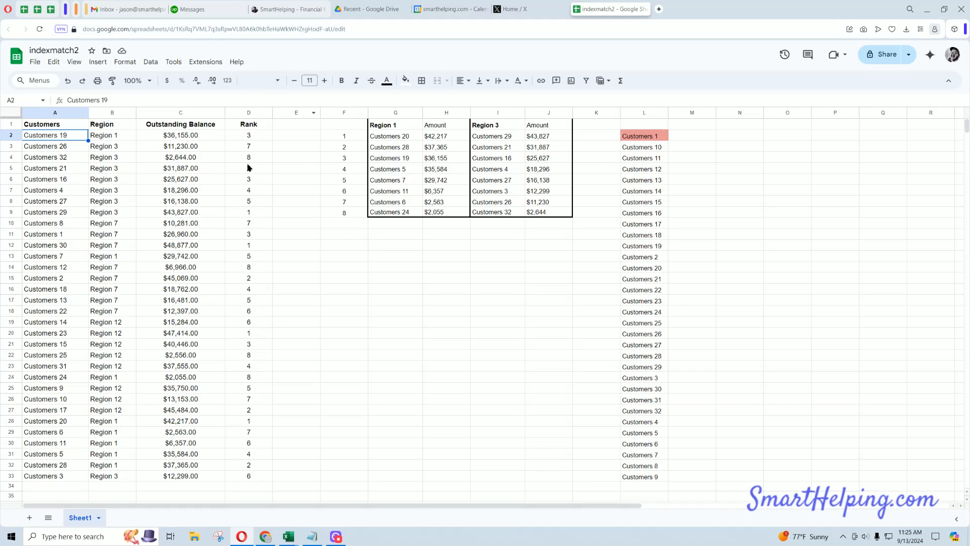
{"action": "left_click_drag", "start_coordinate": [47, 138], "coordinate": [782, 377]}
{"action": "left_click", "coordinate": [521, 260]}
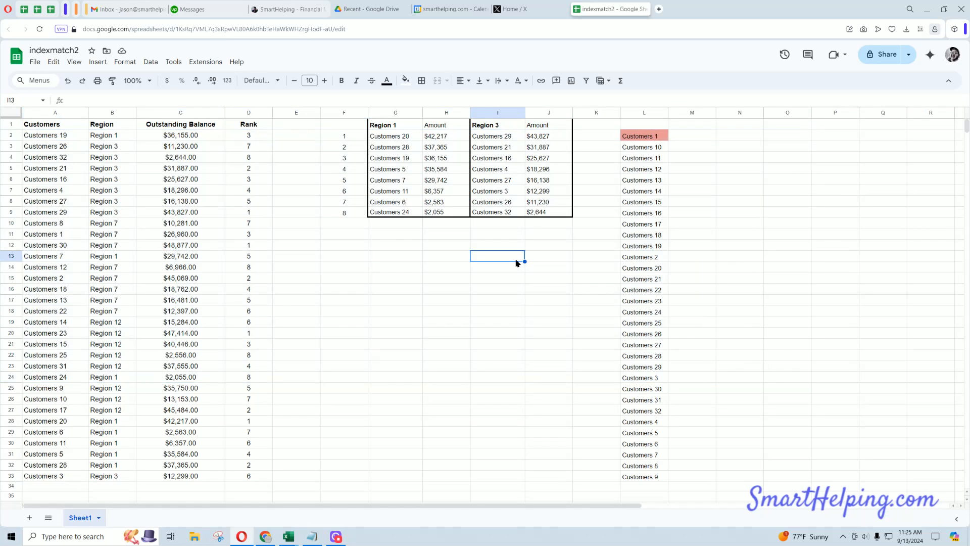
{"action": "left_click", "coordinate": [438, 140]}
{"action": "left_click", "coordinate": [411, 139]}
{"action": "left_click", "coordinate": [438, 140]}
{"action": "left_click", "coordinate": [443, 150]}
{"action": "left_click", "coordinate": [408, 150]}
{"action": "left_click", "coordinate": [438, 160]}
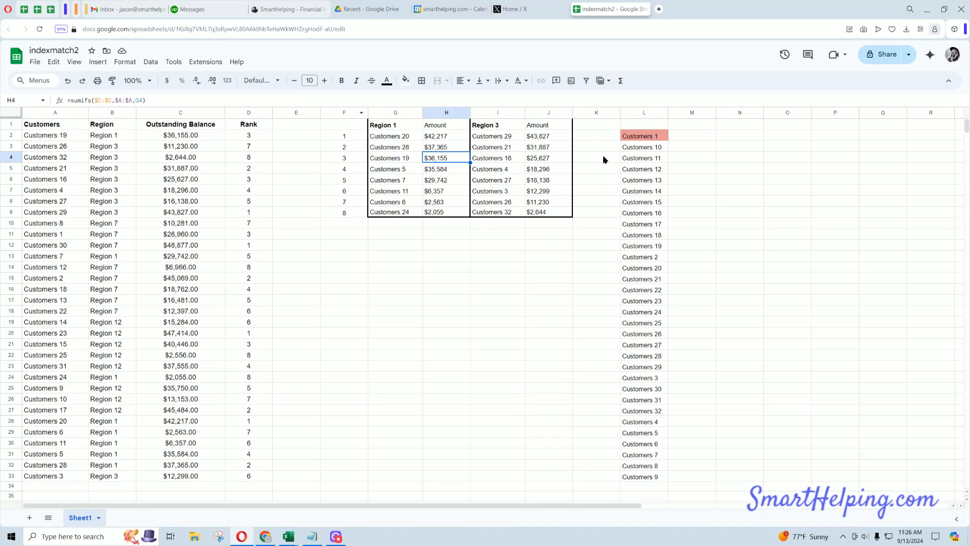
Step: Switch to the indexmatch2 workbook in Excel and view its top-customer tables for Regions 1, 3, 7 and 12
{"action": "mouse_move", "coordinate": [288, 536]}
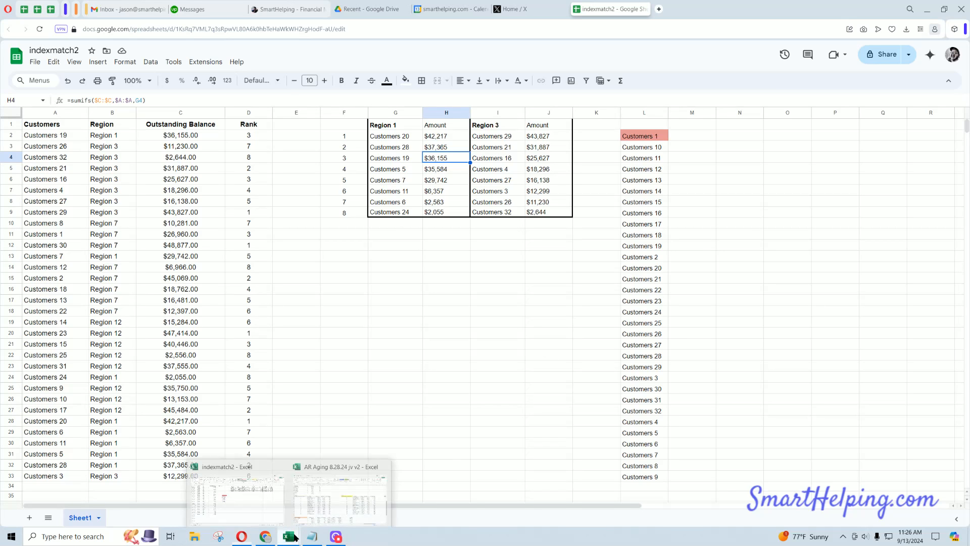
{"action": "left_click", "coordinate": [243, 498]}
{"action": "left_click", "coordinate": [346, 326]}
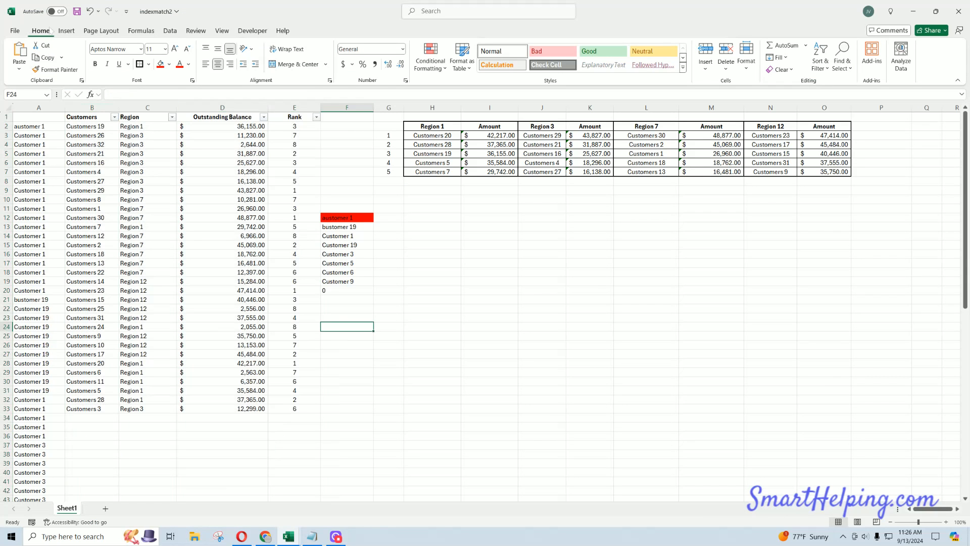
{"action": "left_click", "coordinate": [523, 364]}
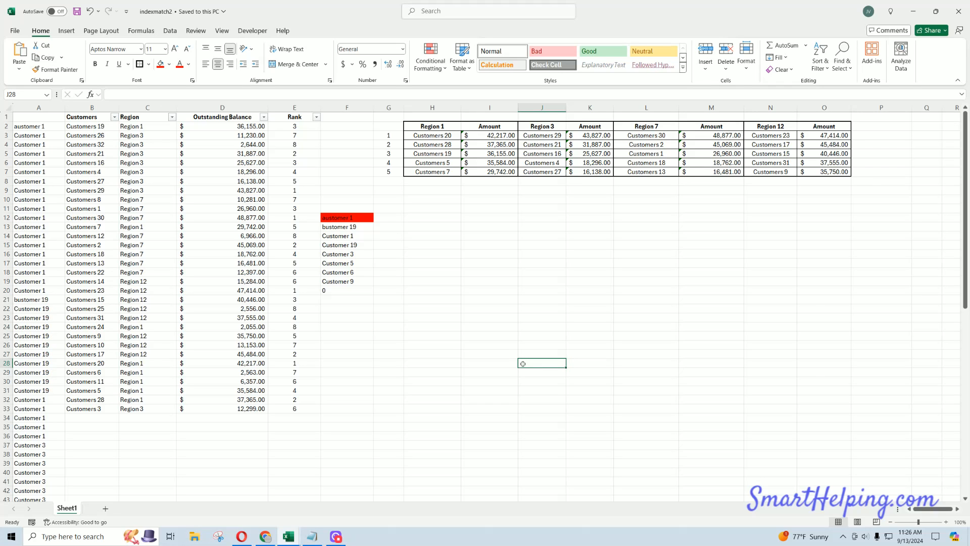
Step: Switch back to the Opera browser and open the B2C SaaS (AI-Powered Platforms) Financial Model page on the SmartHelping site
{"action": "left_click", "coordinate": [243, 536]}
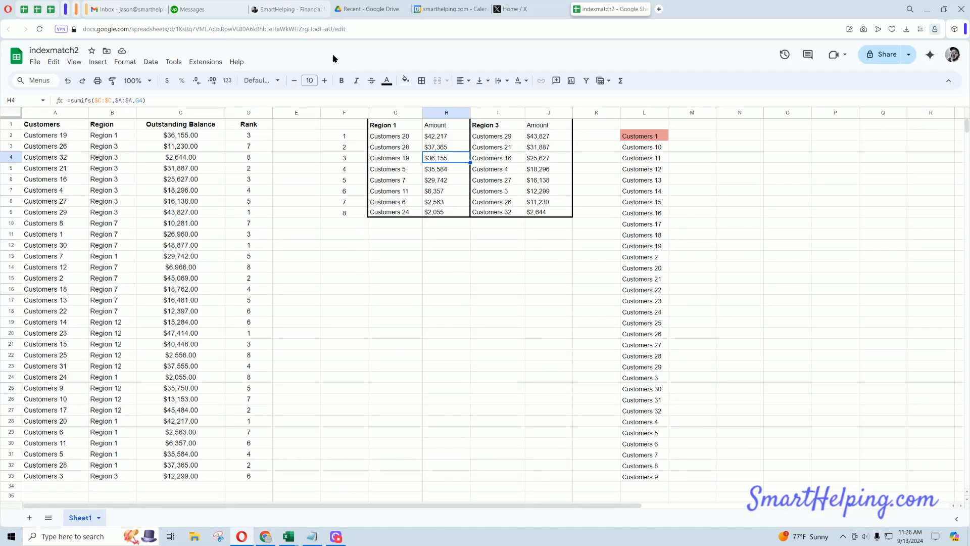
{"action": "left_click", "coordinate": [287, 10]}
{"action": "left_click", "coordinate": [614, 418]}
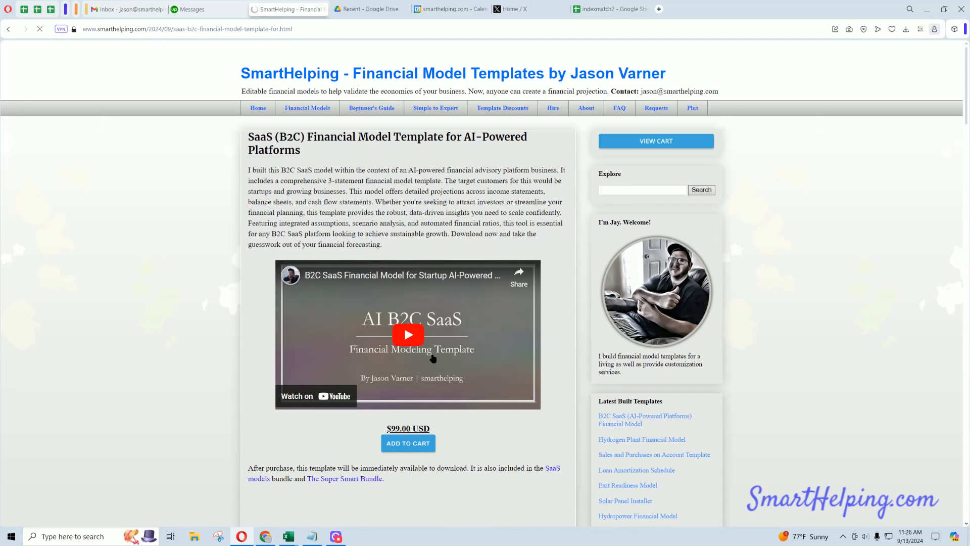
Step: Open the B2C SaaS template's video on YouTube, check its publishing details against today's date, and close the video
{"action": "left_click", "coordinate": [405, 279]}
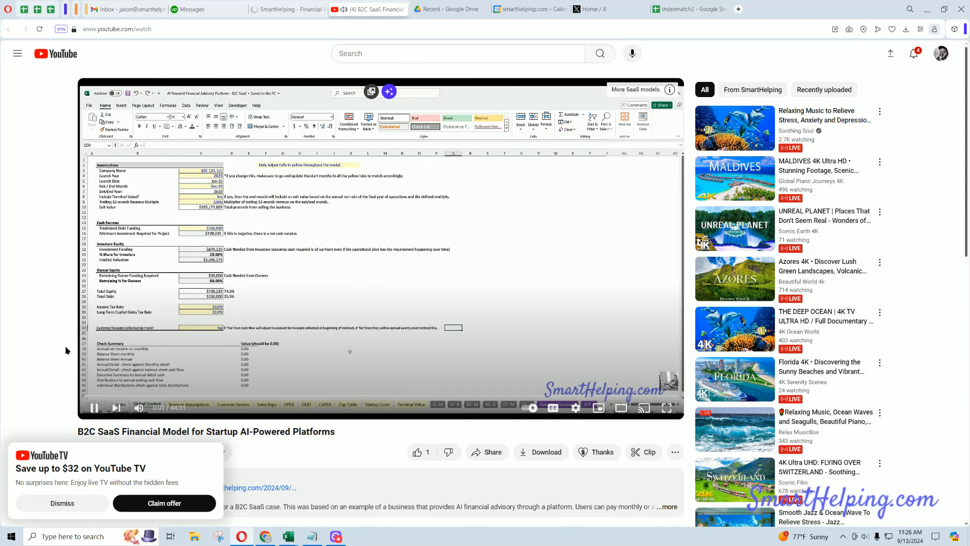
{"action": "left_click", "coordinate": [62, 503]}
{"action": "scroll", "coordinate": [115, 385], "scroll_direction": "down", "scroll_amount": 3}
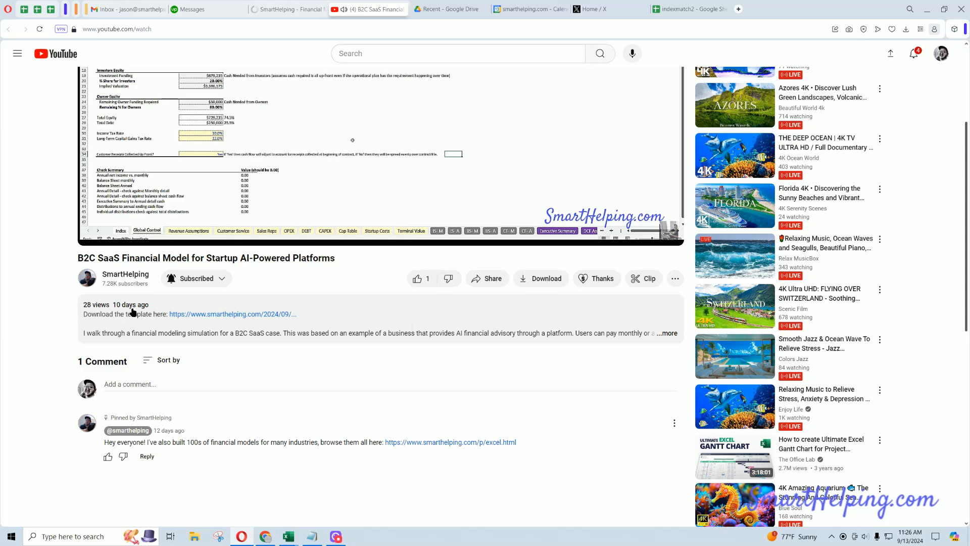
{"action": "left_click", "coordinate": [905, 539]}
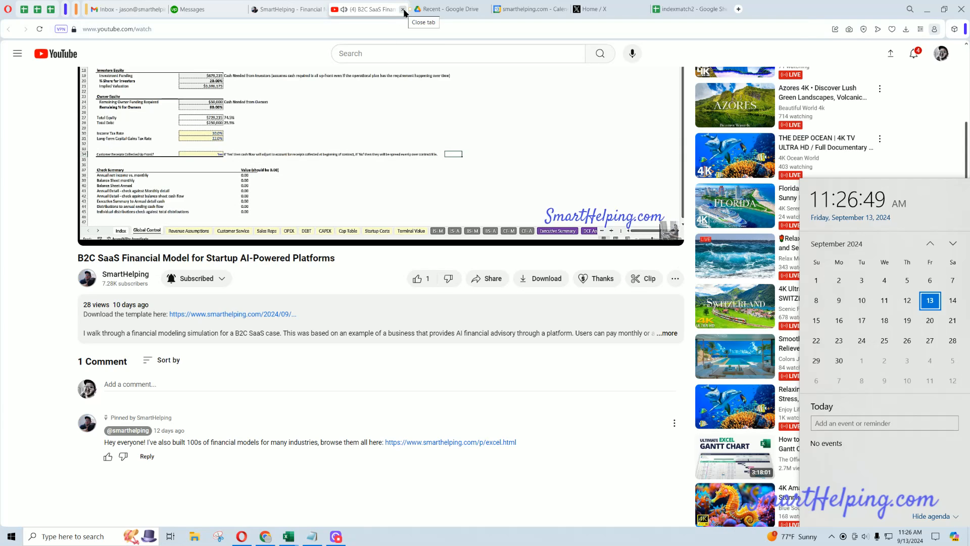
{"action": "left_click", "coordinate": [403, 10]}
{"action": "mouse_move", "coordinate": [295, 11]}
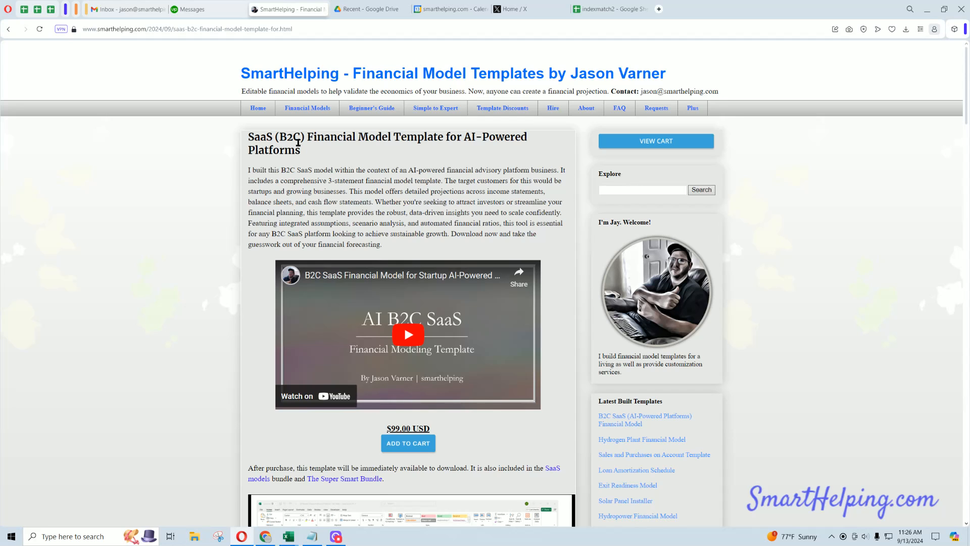
Step: Open the Renewable Energy bundle from the niche template bundles and review its description and included templates
{"action": "scroll", "coordinate": [142, 184], "scroll_direction": "down", "scroll_amount": 3}
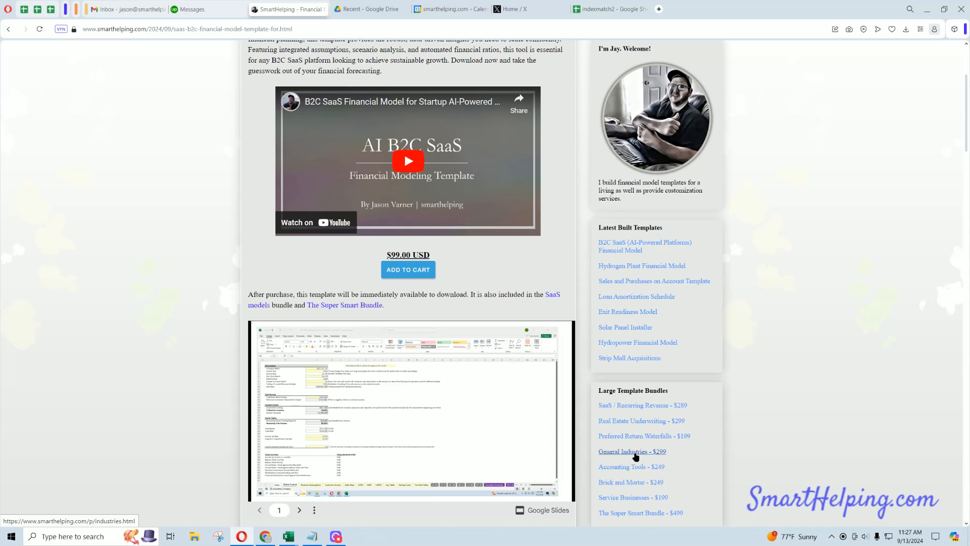
{"action": "scroll", "coordinate": [633, 456], "scroll_direction": "down", "scroll_amount": 3}
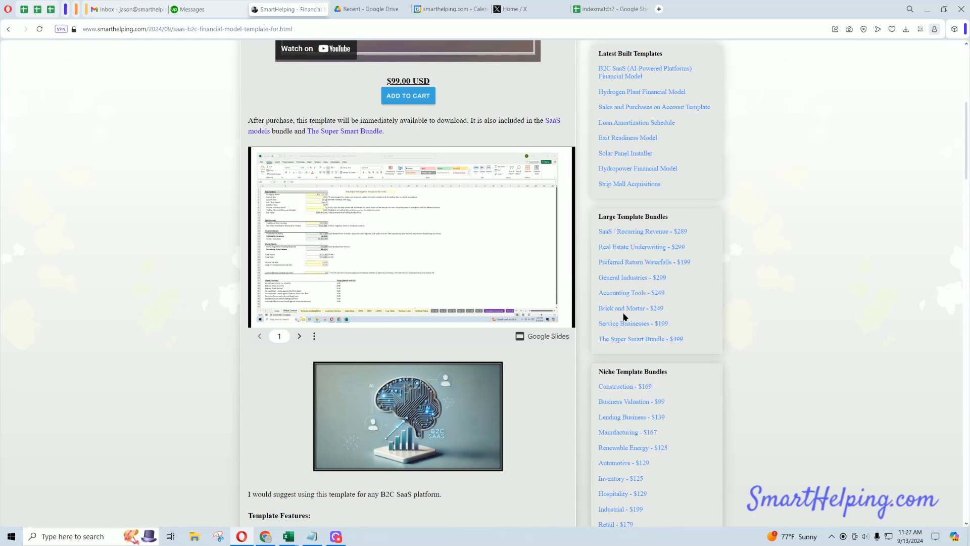
{"action": "scroll", "coordinate": [626, 313], "scroll_direction": "down", "scroll_amount": 3}
{"action": "left_click", "coordinate": [633, 281]}
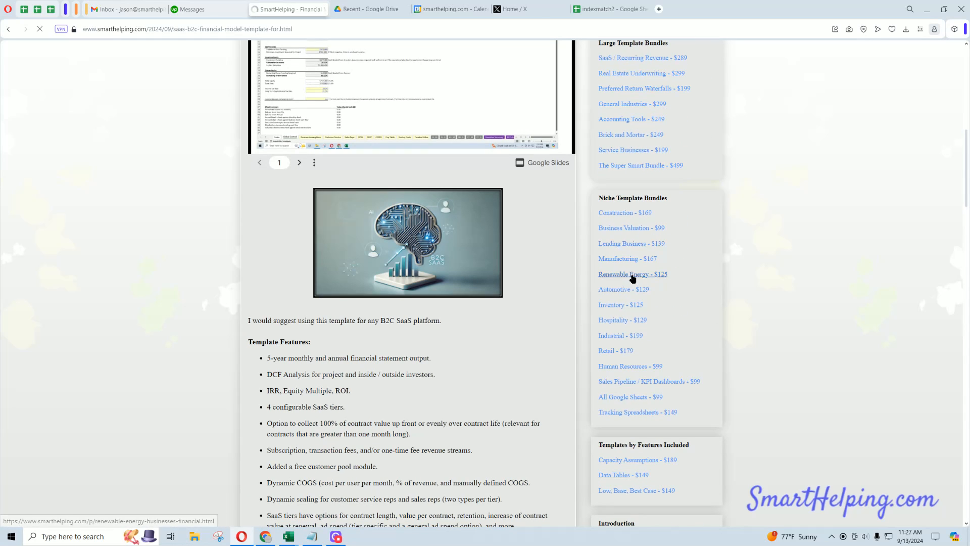
{"action": "scroll", "coordinate": [245, 280], "scroll_direction": "down", "scroll_amount": 6}
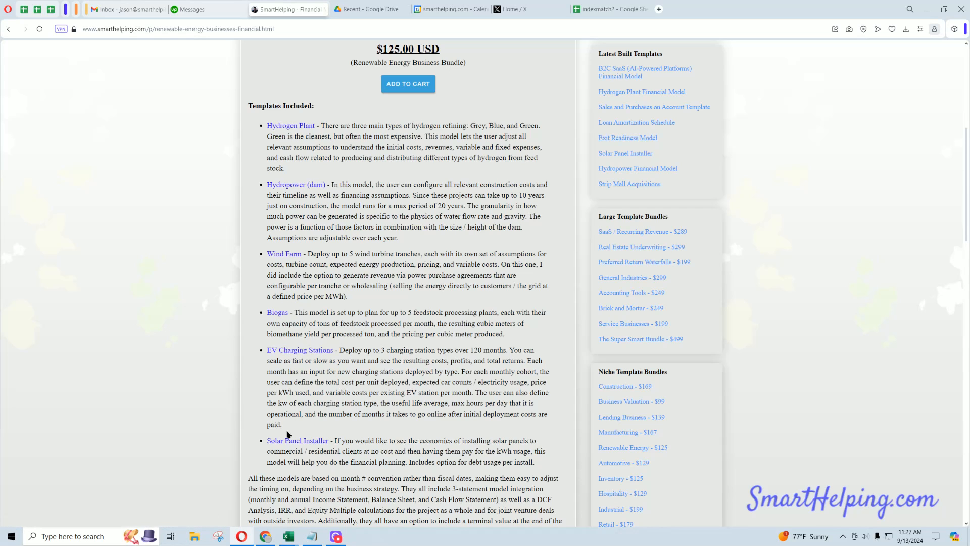
{"action": "scroll", "coordinate": [278, 348], "scroll_direction": "up", "scroll_amount": 3}
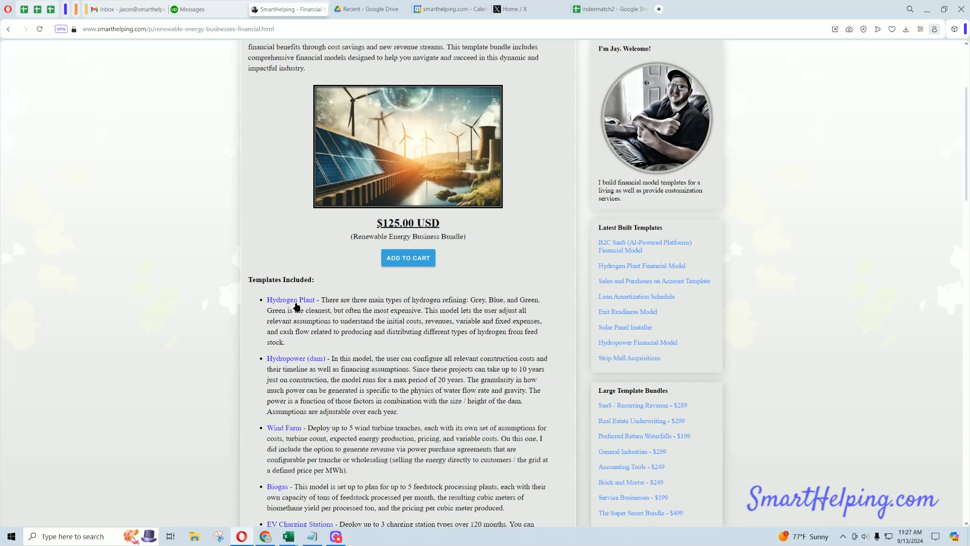
{"action": "scroll", "coordinate": [264, 283], "scroll_direction": "up", "scroll_amount": 3}
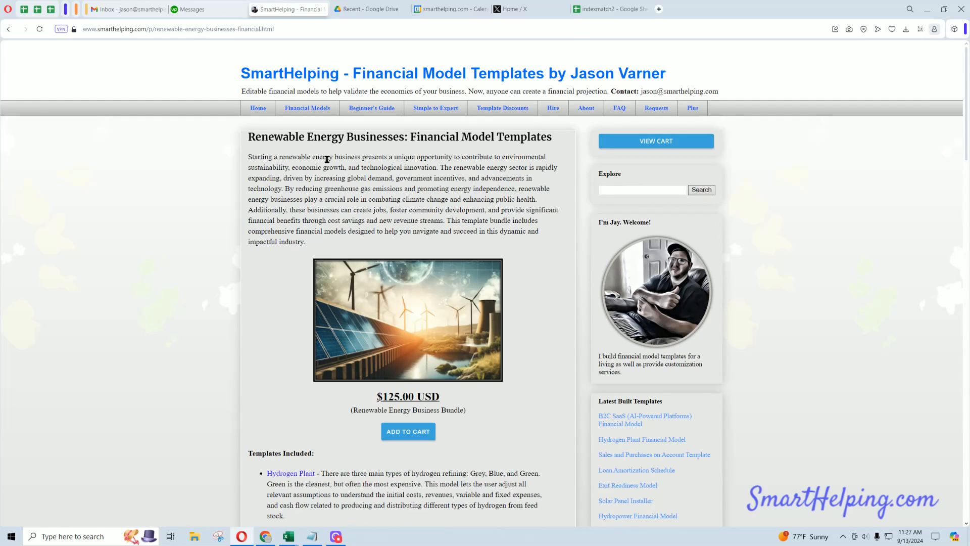